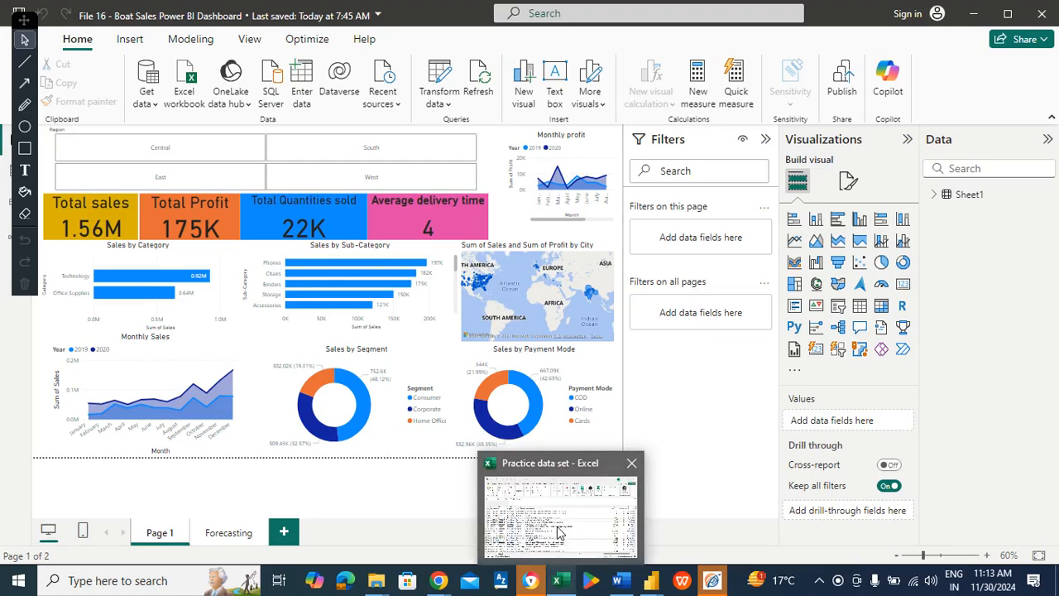
# - Switch to the Practice data set workbook in Excel and return to the Row ID header in the first column
pyautogui.click(561, 582)
pyautogui.press('Left')
pyautogui.press('Left')
pyautogui.press('Left')
pyautogui.press('Left')
pyautogui.press('Left')
pyautogui.press('Left')
pyautogui.press('Left')
pyautogui.press('Left')
pyautogui.press('Left')
pyautogui.press('Left')
pyautogui.press('Left')
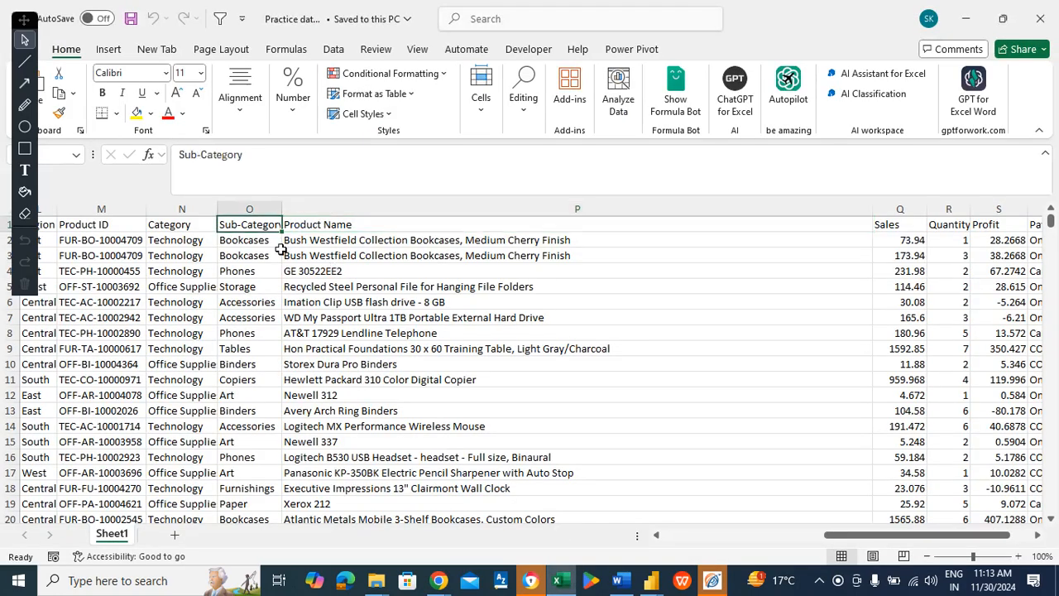
pyautogui.press('Left')
pyautogui.press('Left')
pyautogui.press('Left')
pyautogui.press('Left')
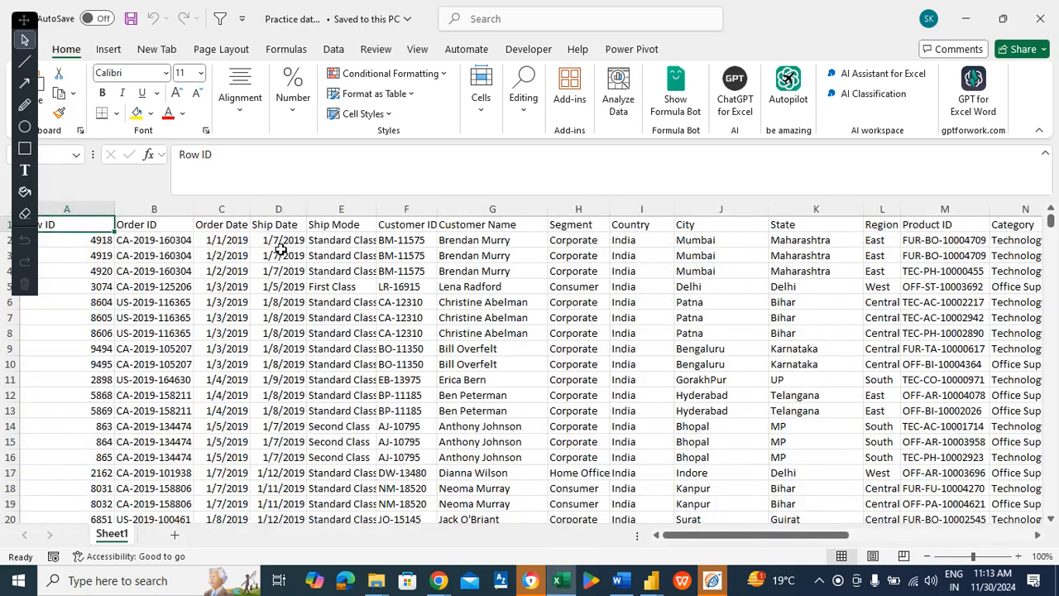
# - Examine the column headers from Row ID to Country, including Order Date, Ship Date, Ship Mode and Customer Name
pyautogui.press('Right')
pyautogui.press('Right')
pyautogui.press('Right')
pyautogui.press('Right')
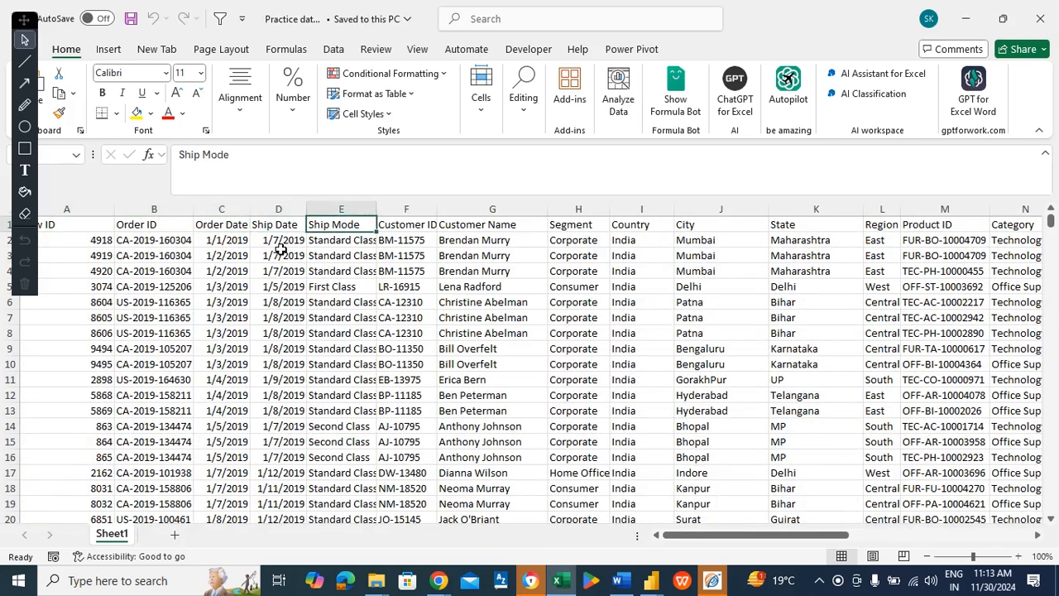
pyautogui.press('Right')
pyautogui.press('Right')
pyautogui.press('Right')
pyautogui.press('Right')
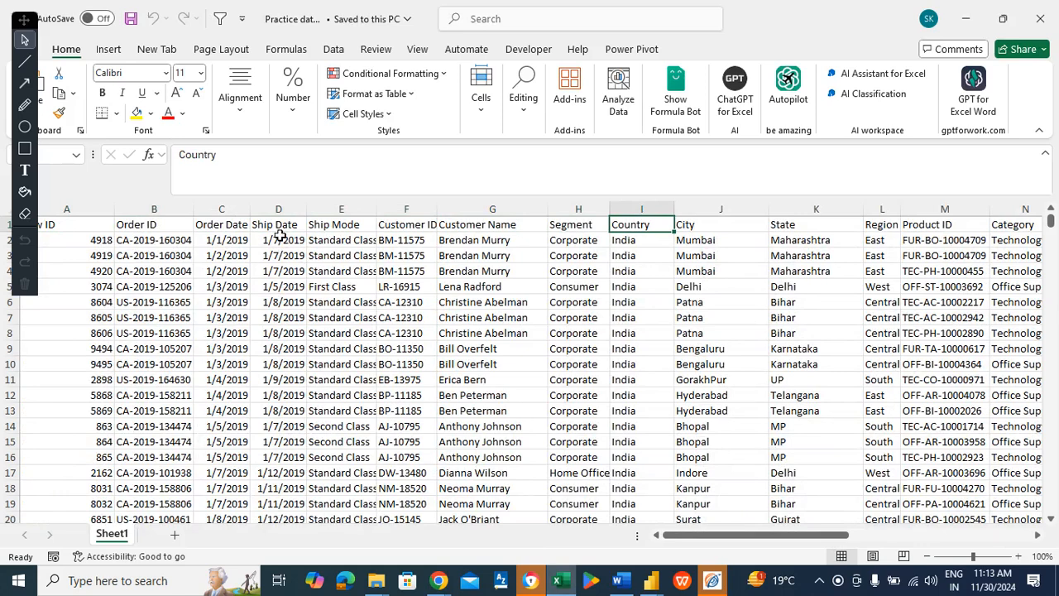
pyautogui.click(278, 229)
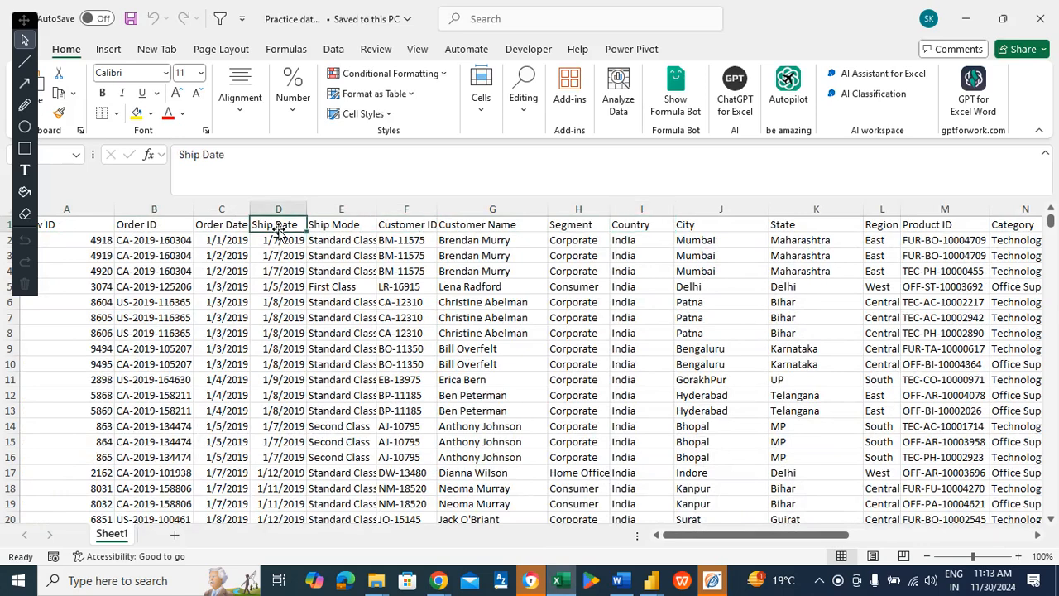
pyautogui.click(231, 226)
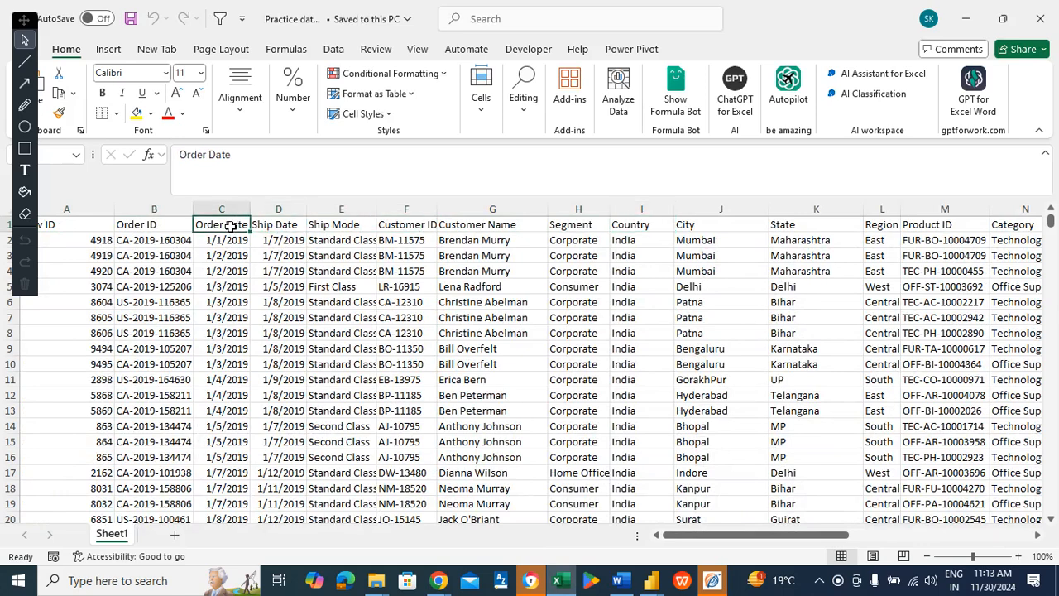
pyautogui.press('Right')
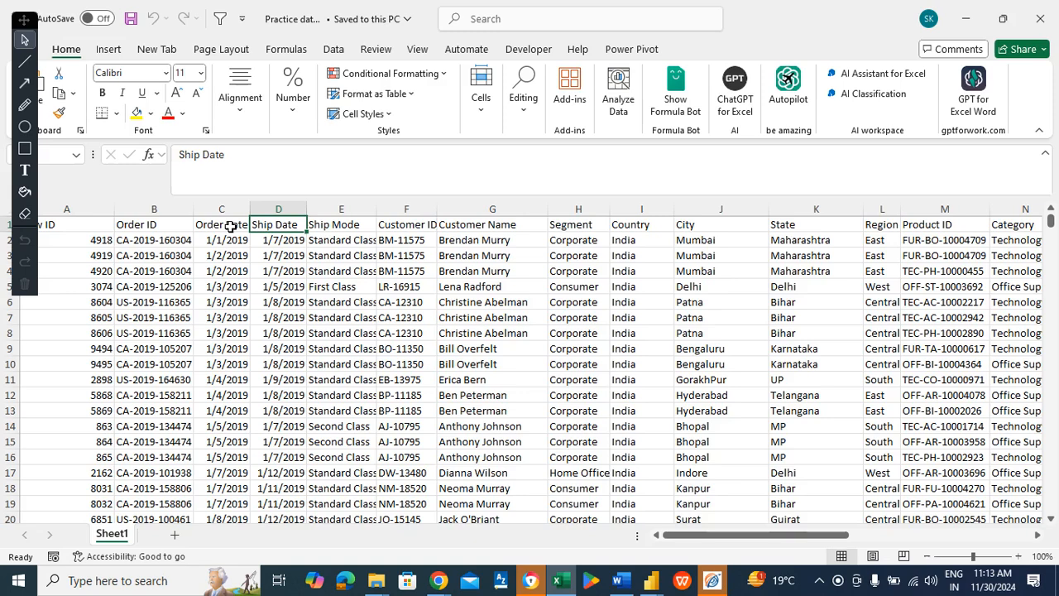
pyautogui.click(352, 224)
pyautogui.press('Right')
pyautogui.press('Right')
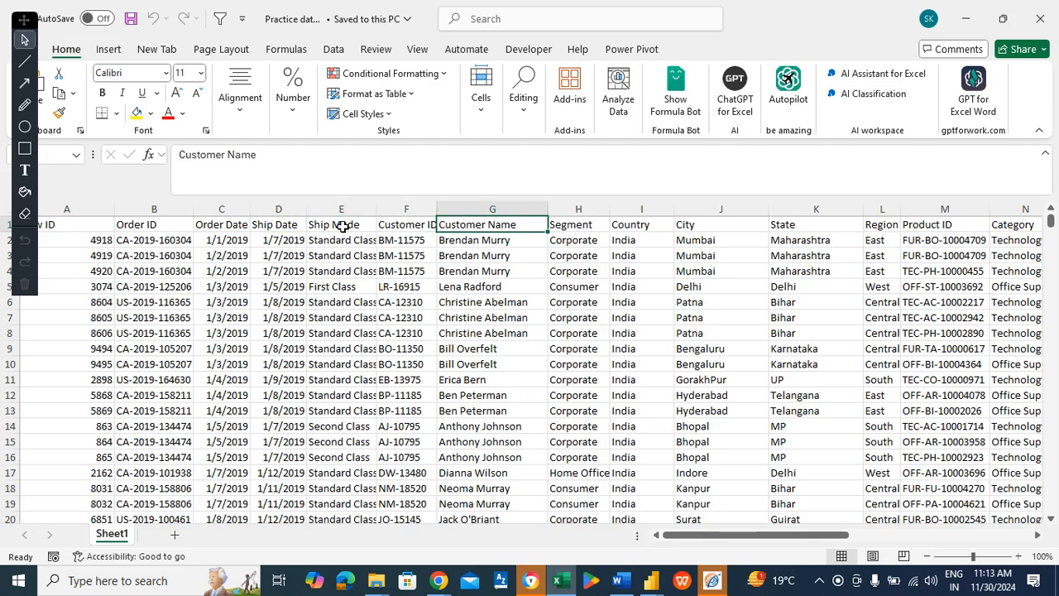
pyautogui.click(342, 225)
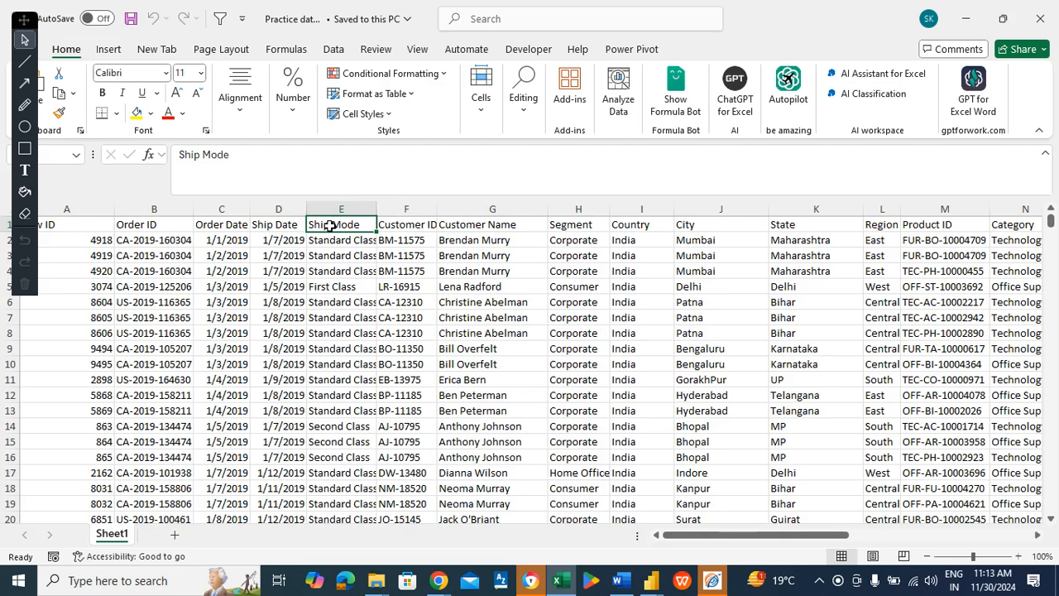
# - Examine the remaining column headers from Customer ID across to Sales
pyautogui.press('Right')
pyautogui.press('Right')
pyautogui.press('Right')
pyautogui.press('Right')
pyautogui.press('Right')
pyautogui.press('Right')
pyautogui.press('Right')
pyautogui.press('Right')
pyautogui.press('Right')
pyautogui.press('Right')
pyautogui.press('Right')
pyautogui.press('Right')
pyautogui.press('Down')
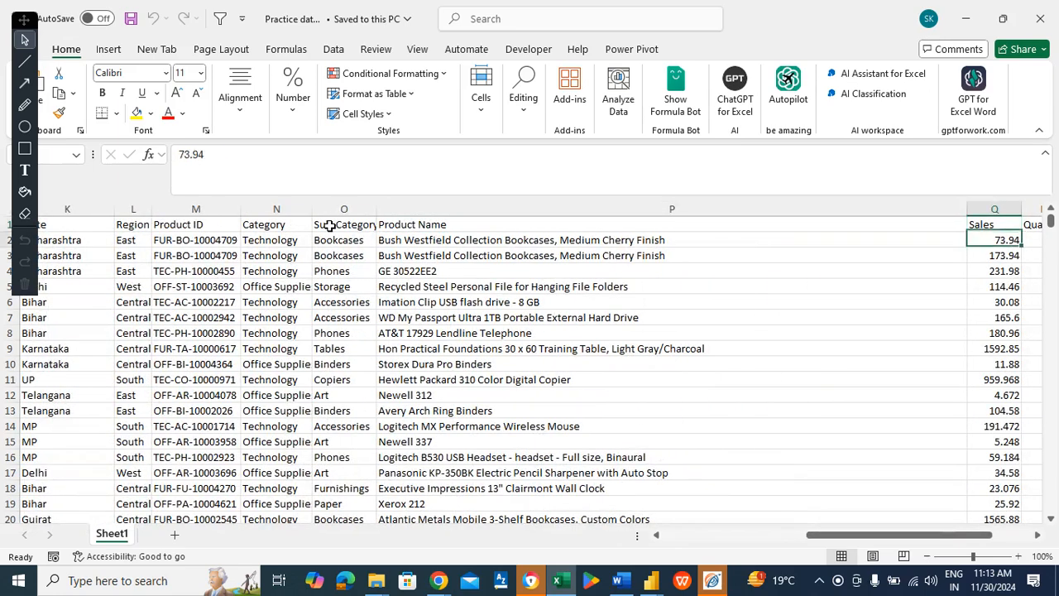
# - Browse the entries of the Product Name column down to row 43
pyautogui.click(577, 304)
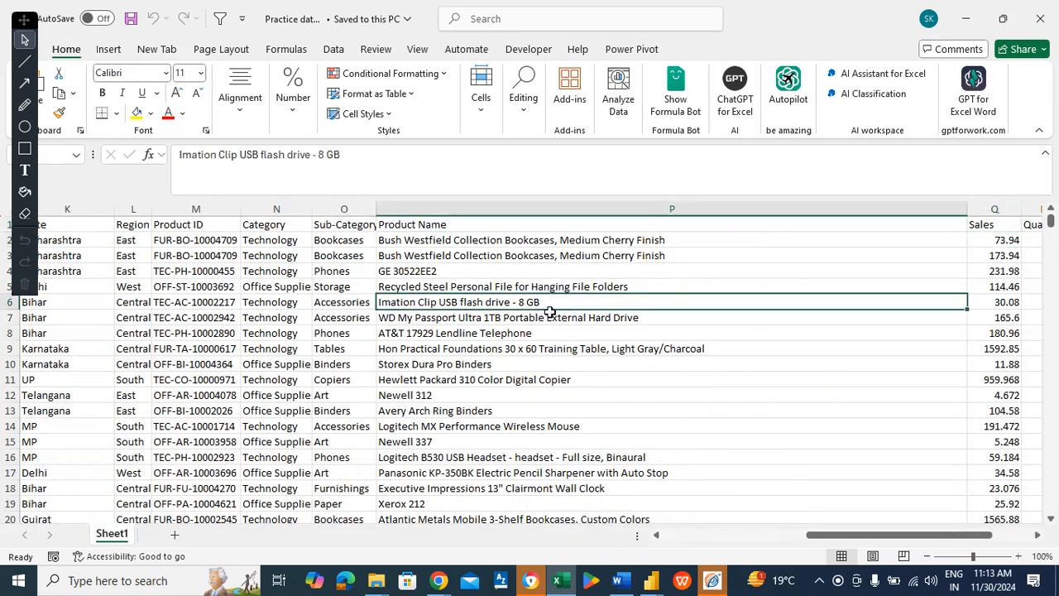
pyautogui.click(584, 442)
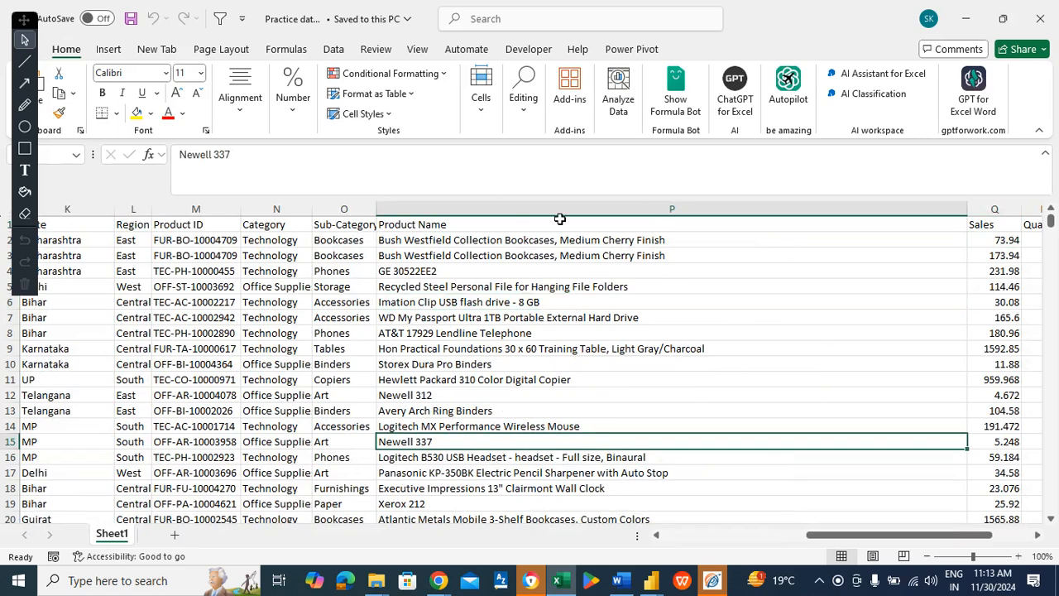
pyautogui.click(477, 320)
pyautogui.press('Down')
pyautogui.press('Down')
pyautogui.press('Down')
pyautogui.press('Down')
pyautogui.press('Down')
pyautogui.press('Down')
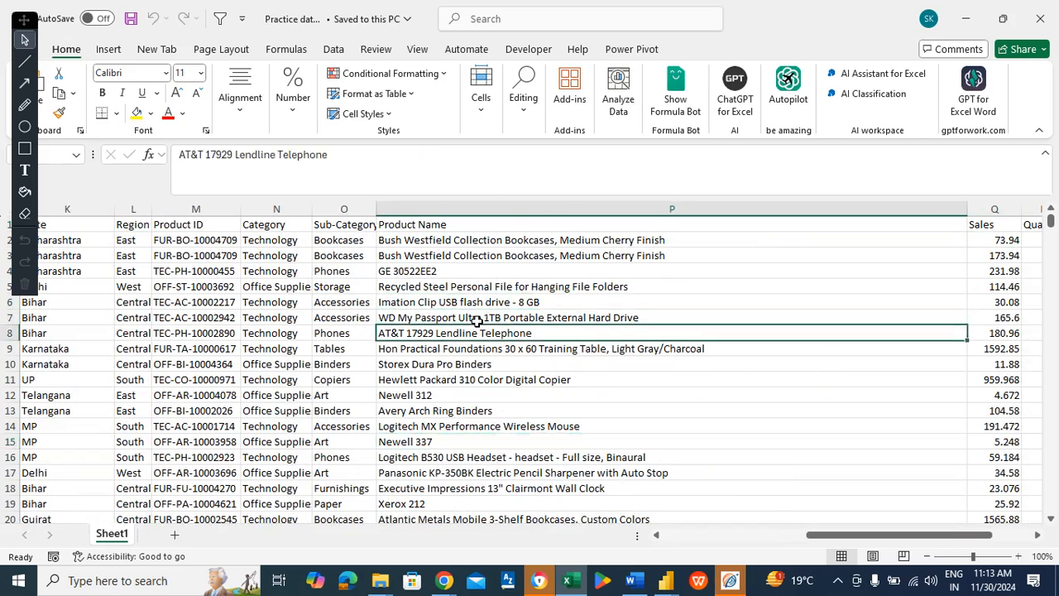
pyautogui.press('Down')
pyautogui.press('Down')
pyautogui.press('Down')
pyautogui.press('Down')
pyautogui.press('Down')
pyautogui.press('Down')
pyautogui.press('Down')
pyautogui.press('Down')
pyautogui.press('Down')
pyautogui.press('Down')
pyautogui.press('Down')
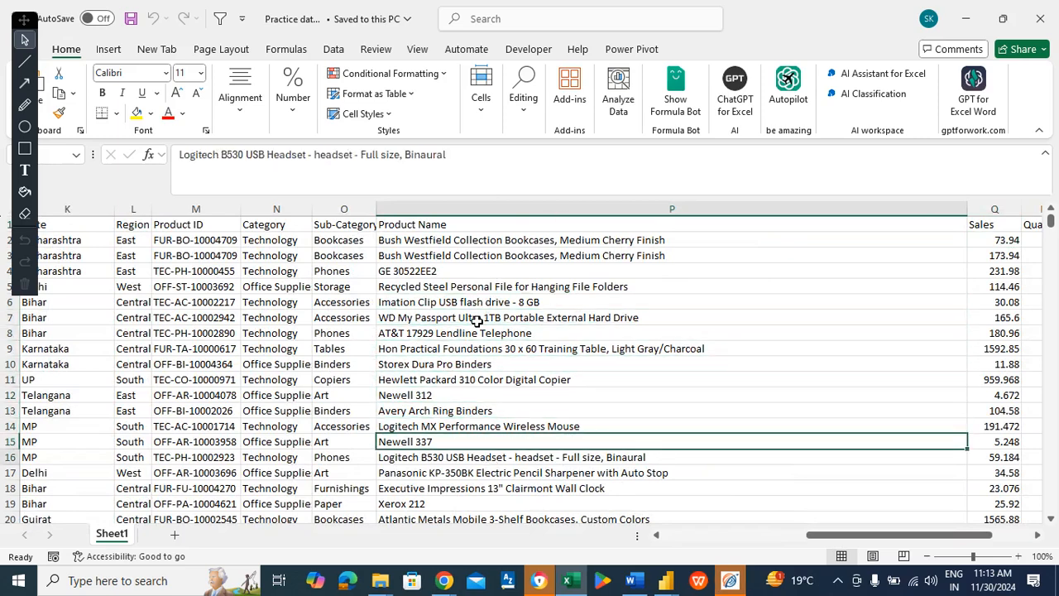
pyautogui.press('Down')
pyautogui.press('Down')
pyautogui.press('Down')
pyautogui.press('Down')
pyautogui.press('Down')
pyautogui.press('Down')
pyautogui.press('Down')
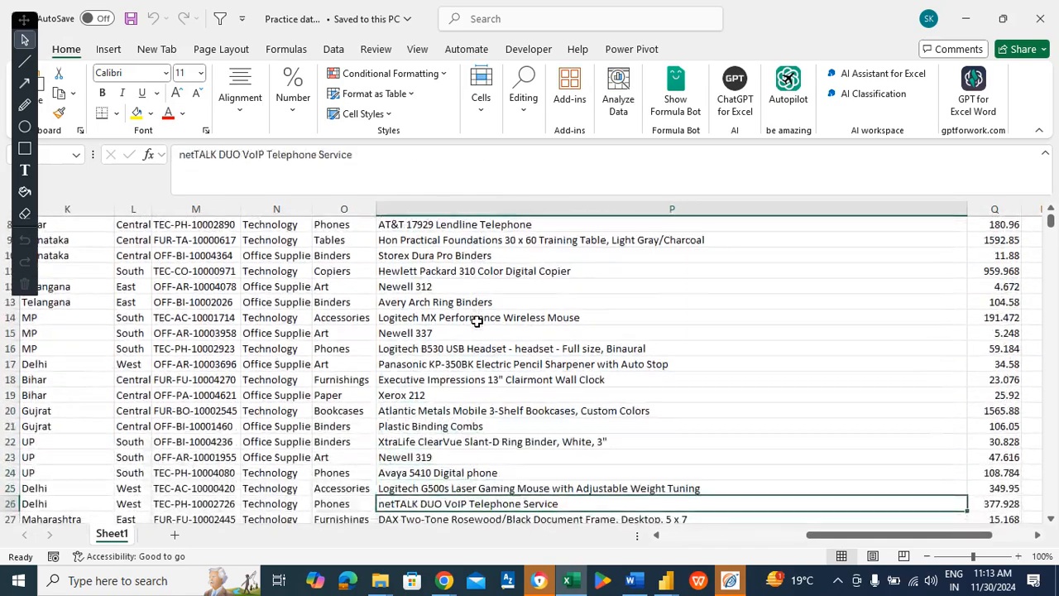
pyautogui.press('Down')
pyautogui.press('Down')
pyautogui.press('Down')
pyautogui.press('Down')
pyautogui.press('Down')
pyautogui.press('Down')
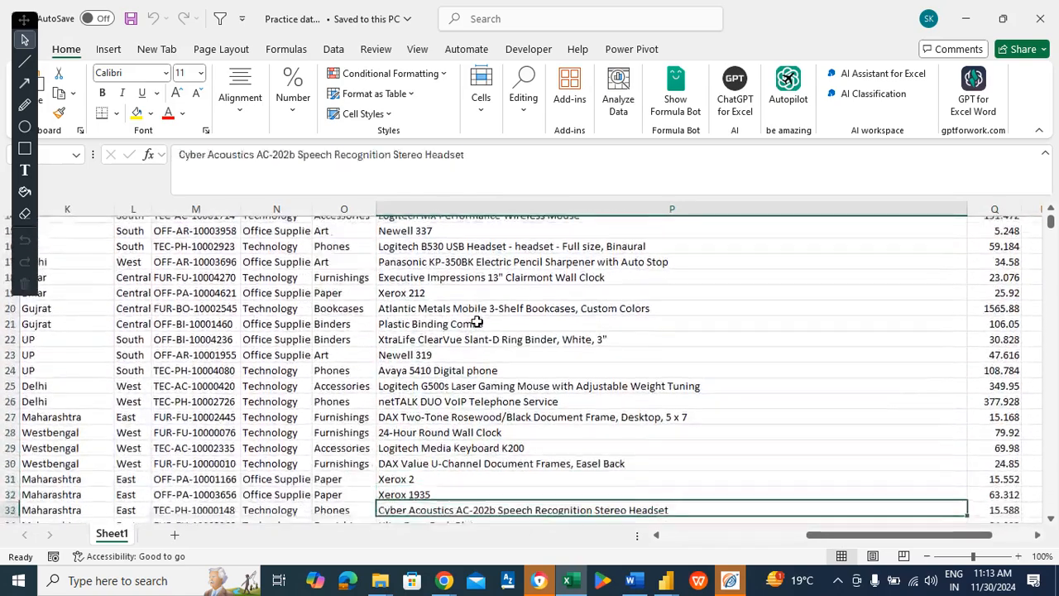
pyautogui.press('Down')
pyautogui.press('Down')
pyautogui.press('Down')
pyautogui.press('Down')
pyautogui.press('Down')
pyautogui.press('Down')
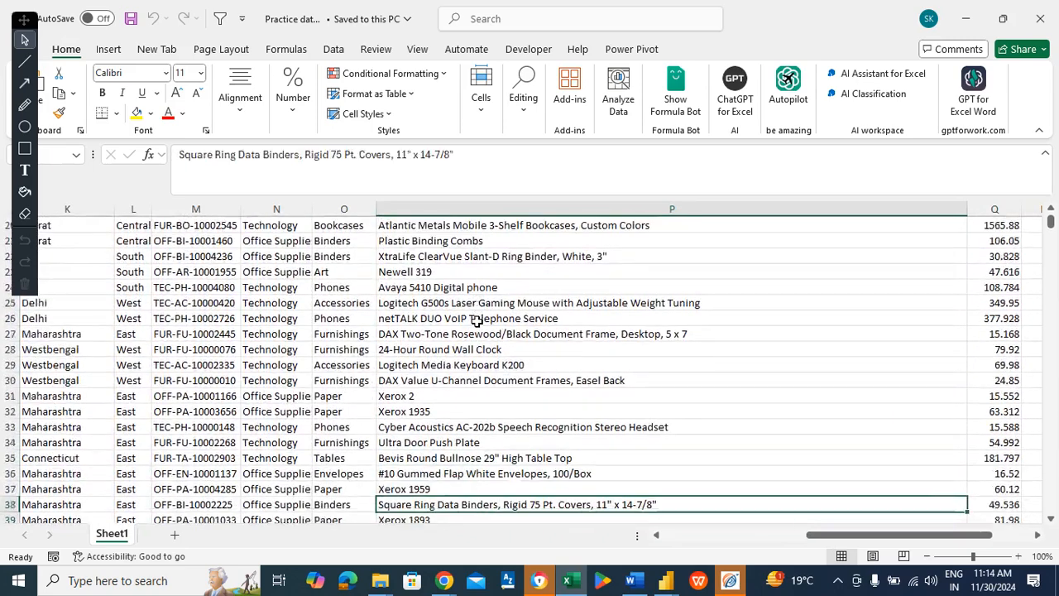
pyautogui.press('Up')
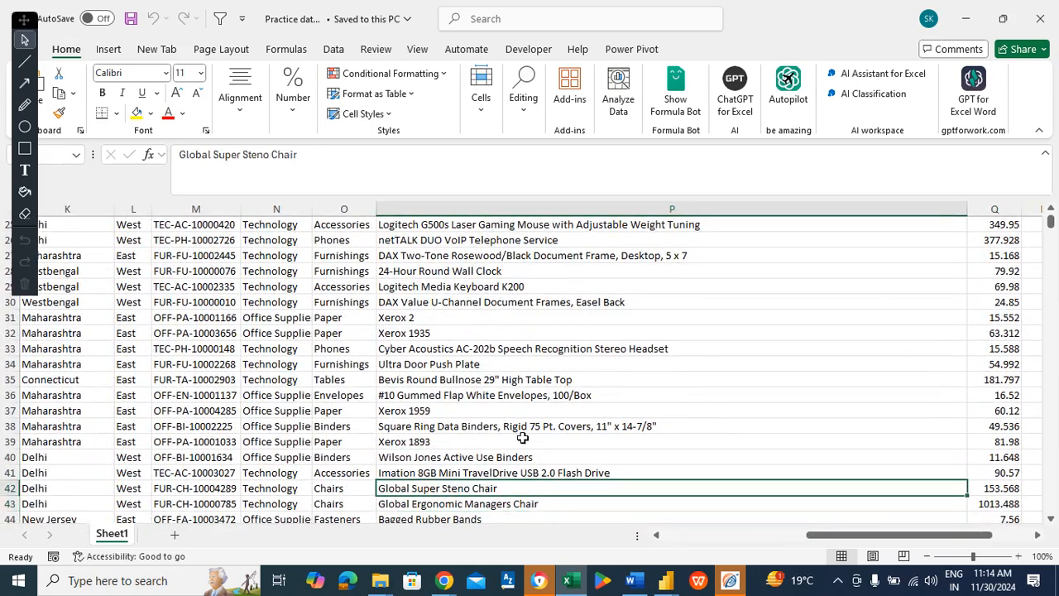
pyautogui.click(528, 506)
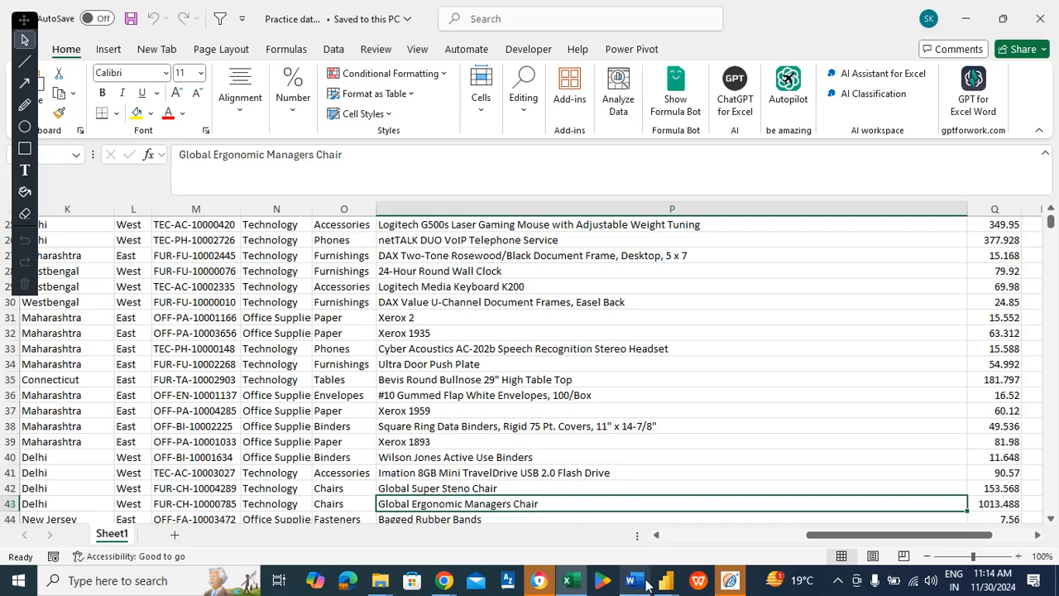
# - Switch to the Word document and review its list of topics: ETL, DAX Query and Sales Forecasting
pyautogui.moveTo(647, 584)
pyautogui.click(639, 504)
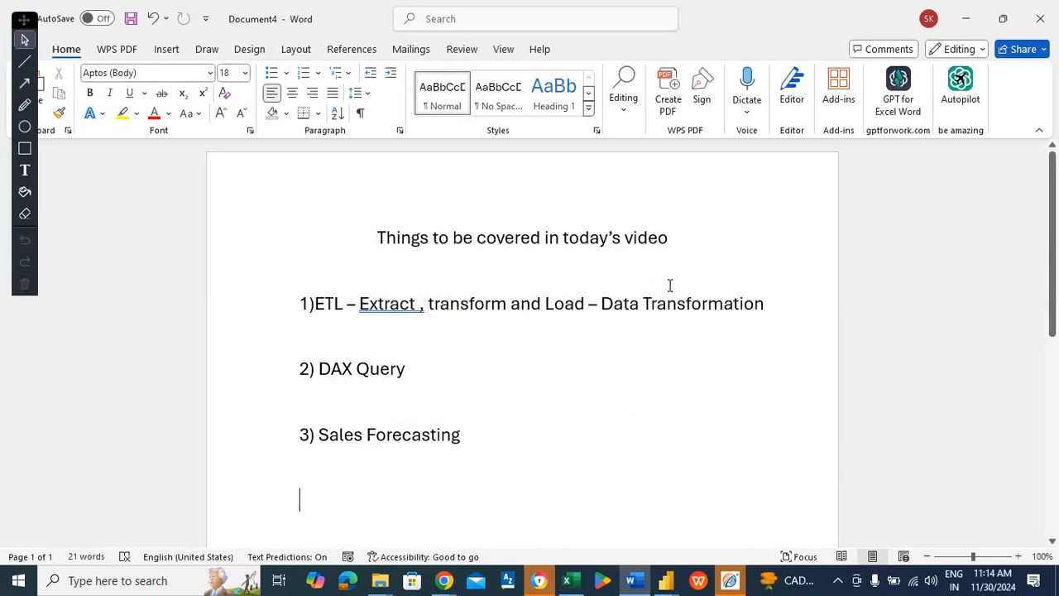
pyautogui.click(580, 327)
pyautogui.click(388, 405)
pyautogui.click(403, 477)
# - View the finished Boat Sales dashboard in Power BI Desktop and return to the Word topic list
pyautogui.click(665, 580)
pyautogui.click(740, 518)
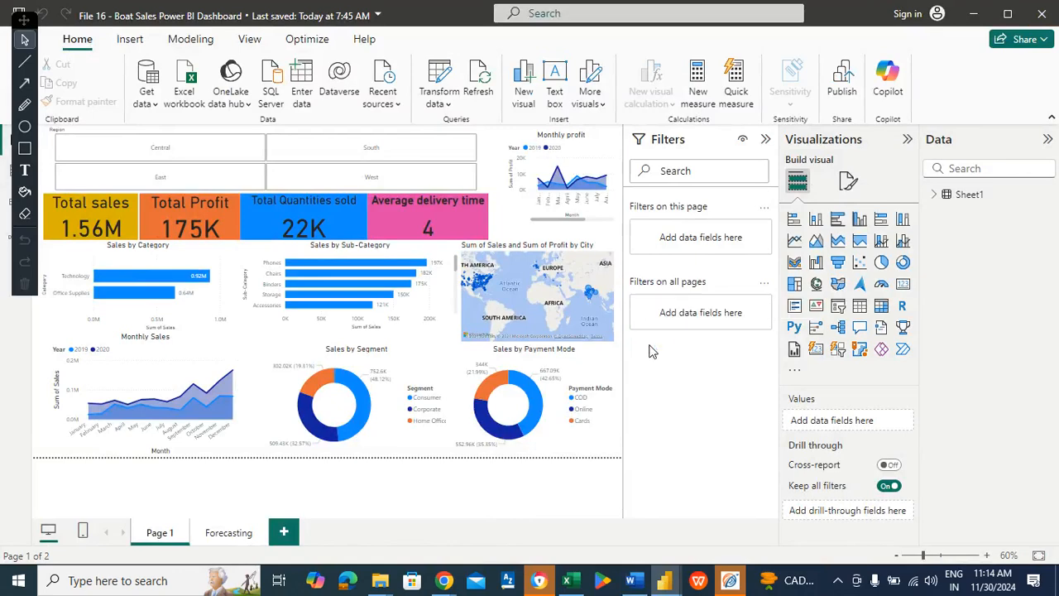
pyautogui.click(601, 323)
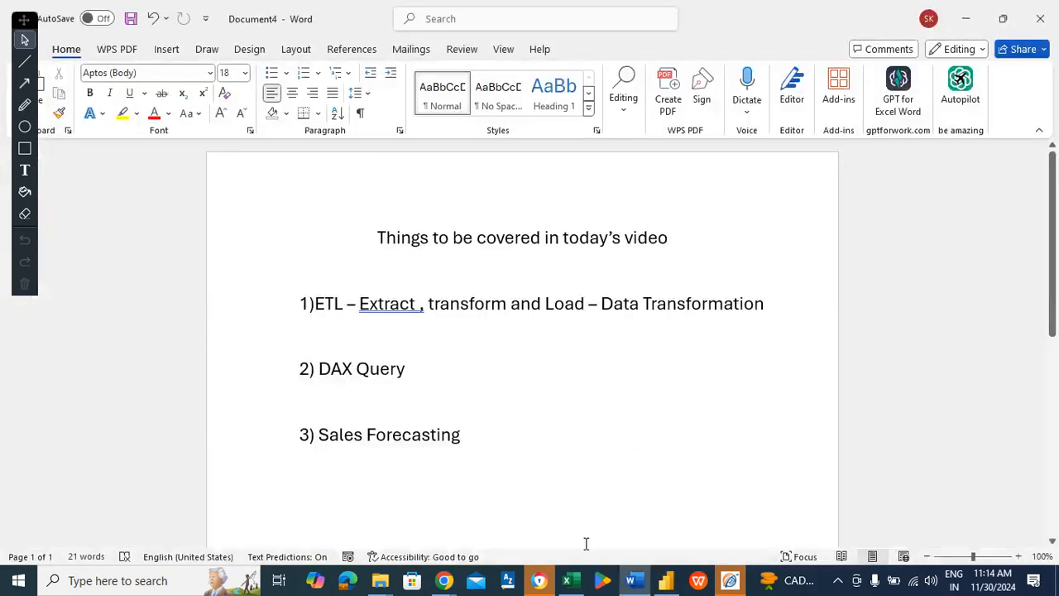
# - Switch to the untitled Power BI Desktop report and open its data in the Power Query Editor
pyautogui.moveTo(669, 579)
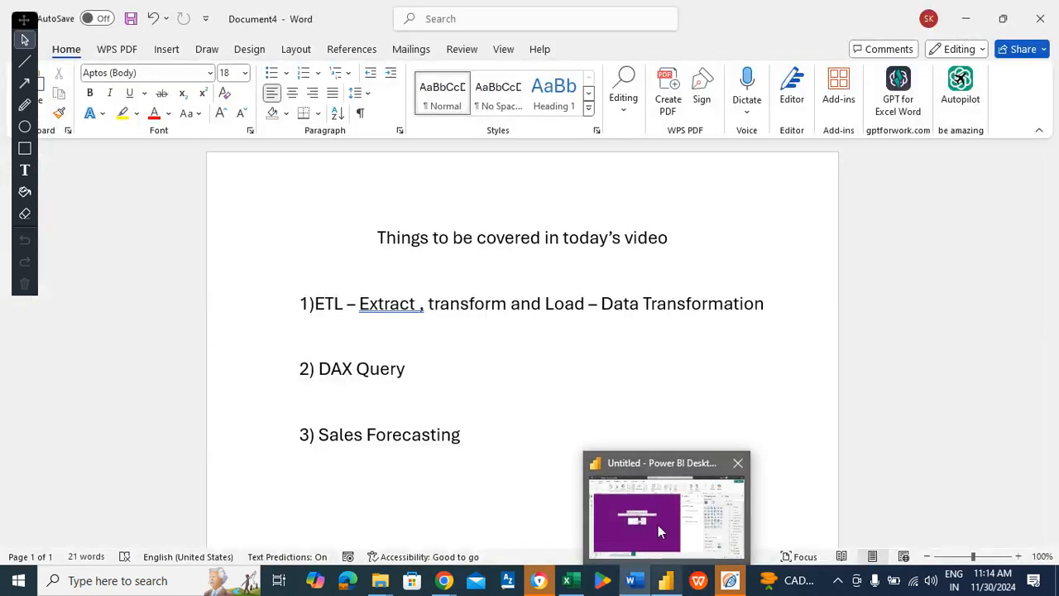
pyautogui.click(658, 524)
pyautogui.click(658, 524)
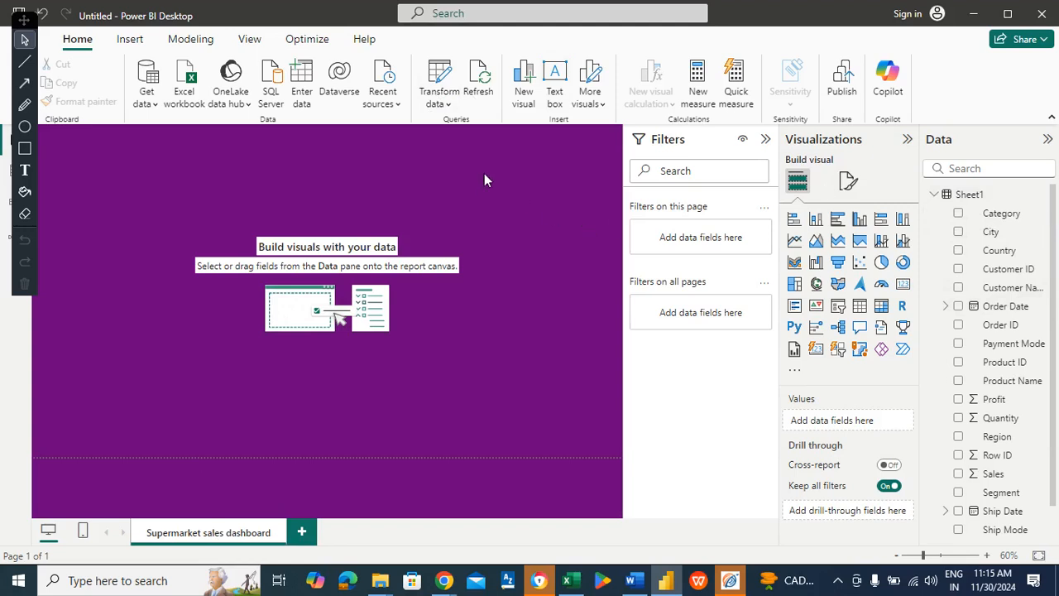
pyautogui.click(446, 105)
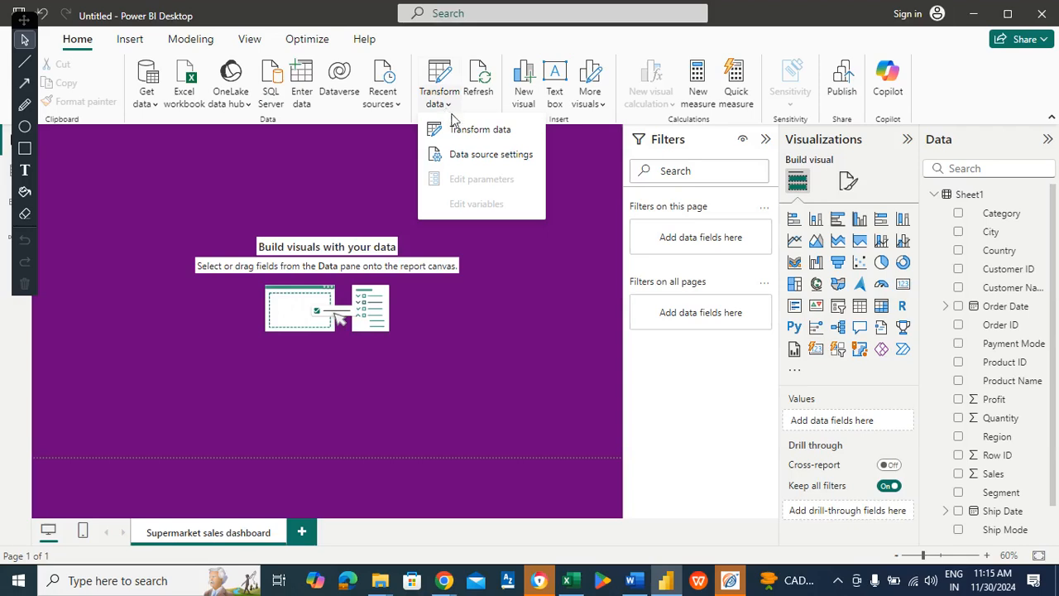
pyautogui.click(461, 134)
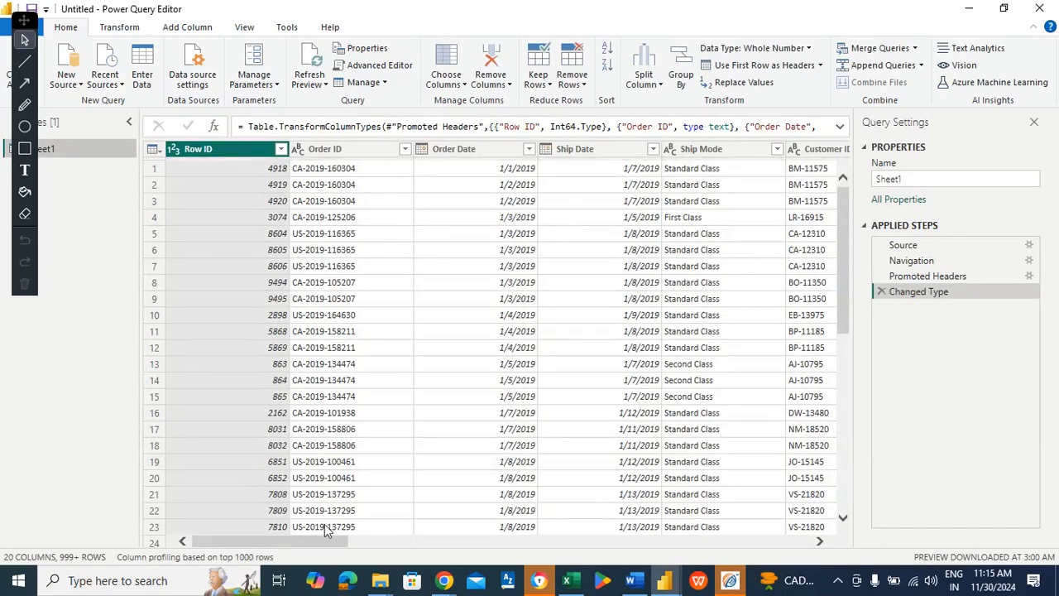
# - Sort the Sheet1 query by the Segment column in ascending order
pyautogui.moveTo(312, 546); pyautogui.dragTo(380, 548)
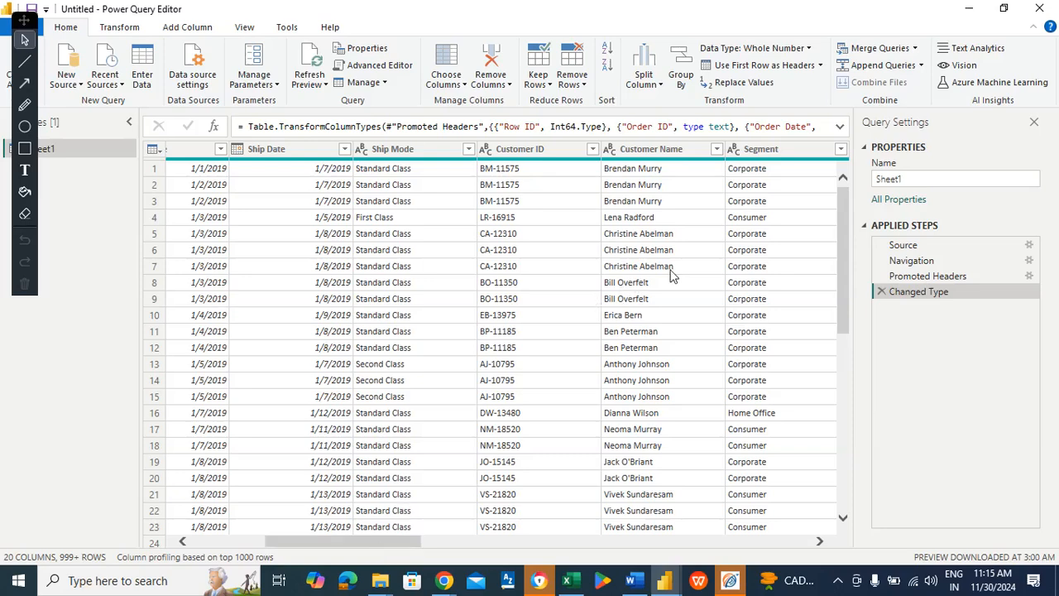
pyautogui.click(747, 155)
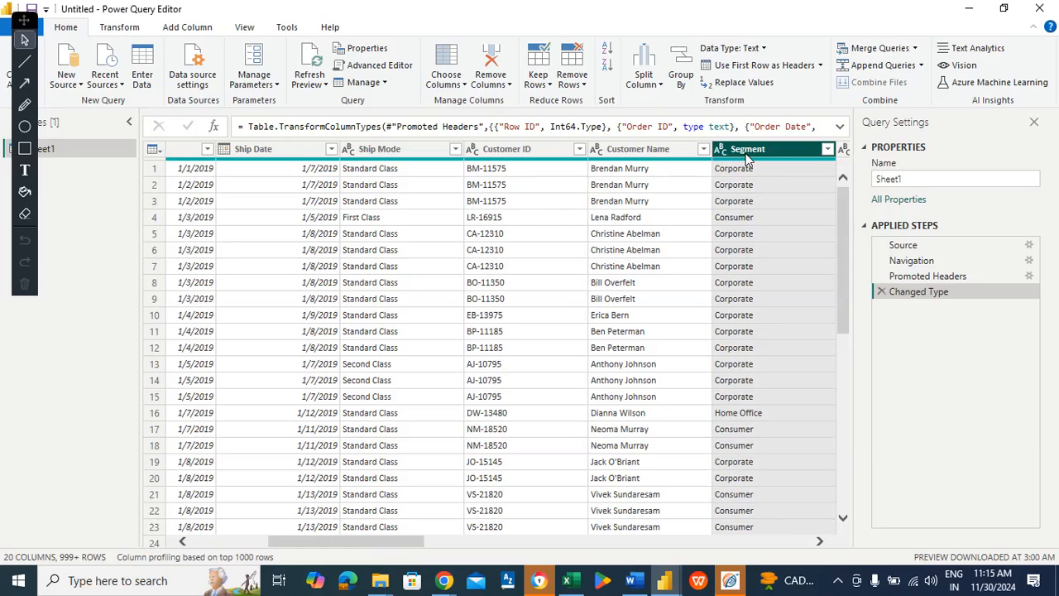
pyautogui.click(827, 149)
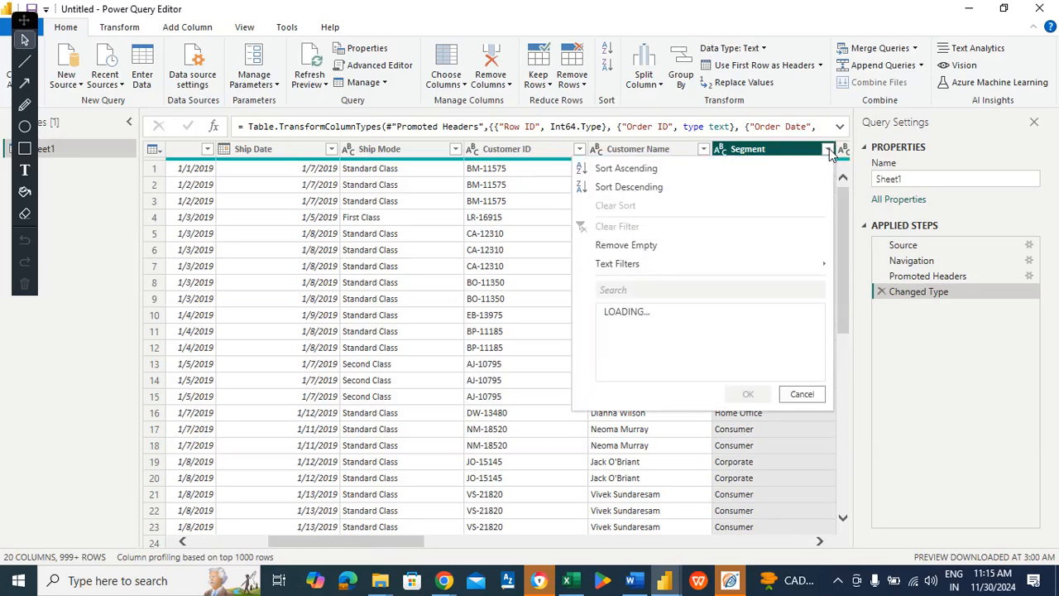
pyautogui.click(633, 170)
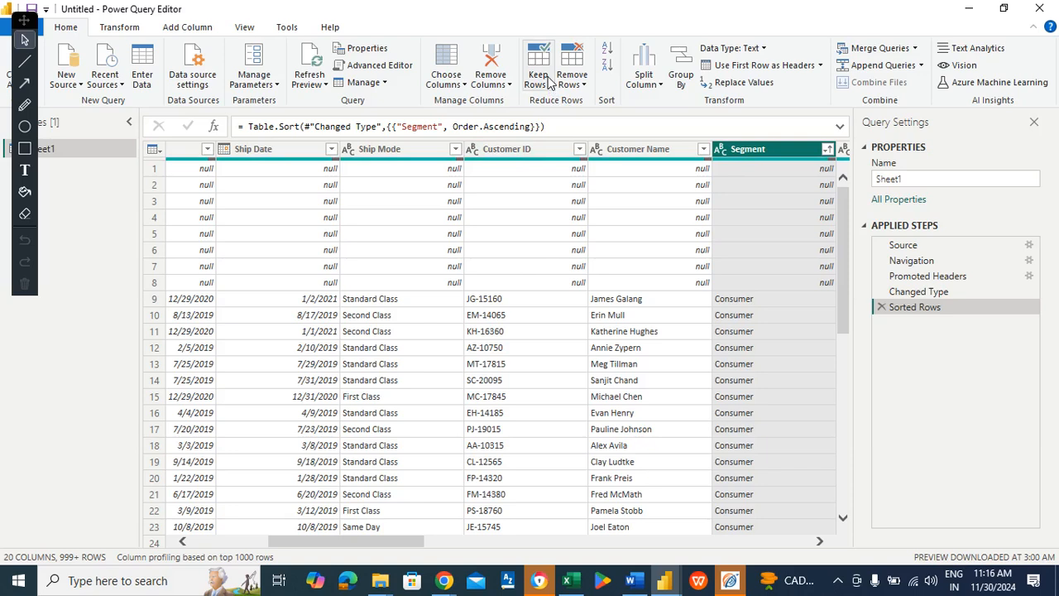
# - Remove the top 8 rows from the Sheet1 query, and close the editor applying the changes
pyautogui.click(579, 71)
pyautogui.click(605, 101)
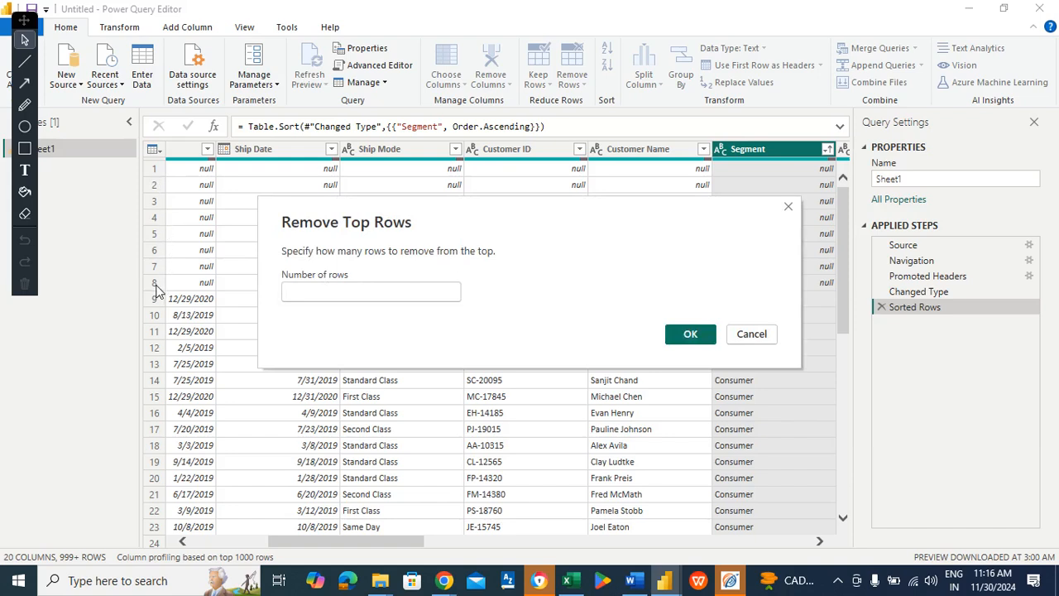
pyautogui.write('98')
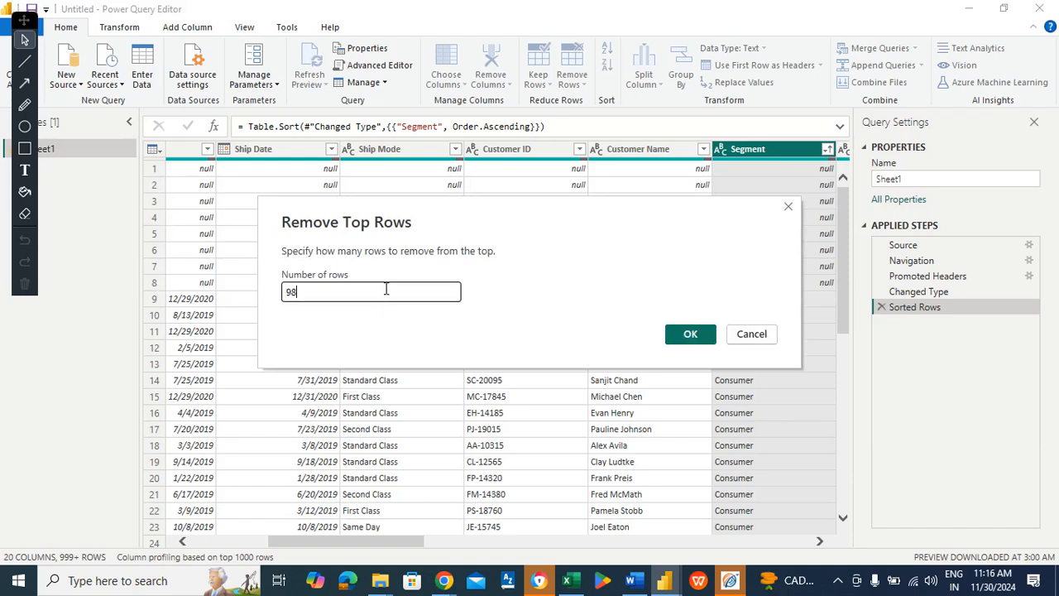
pyautogui.write('8')
pyautogui.click(691, 334)
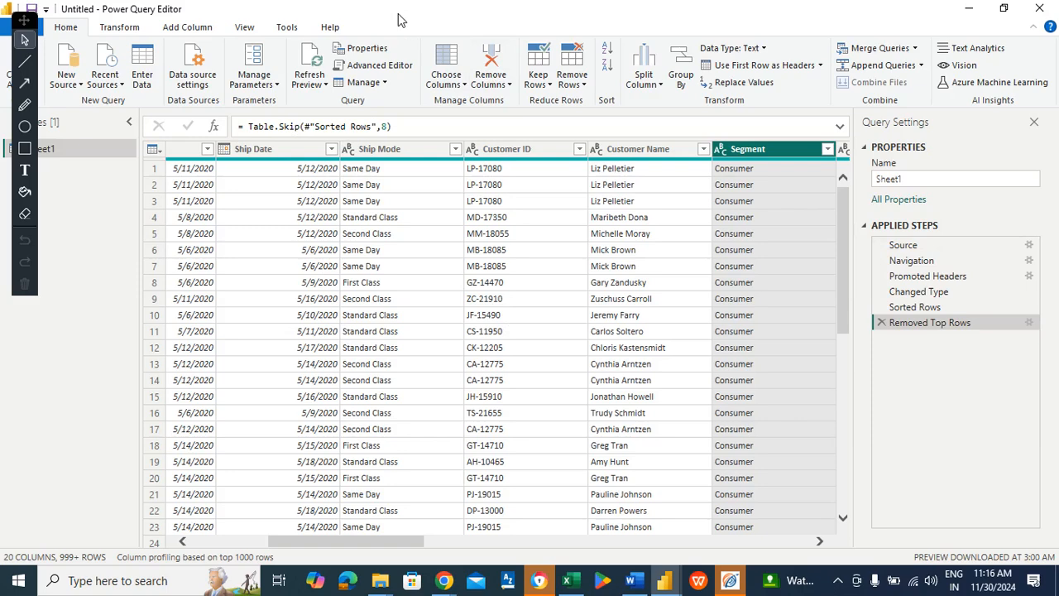
pyautogui.click(7, 77)
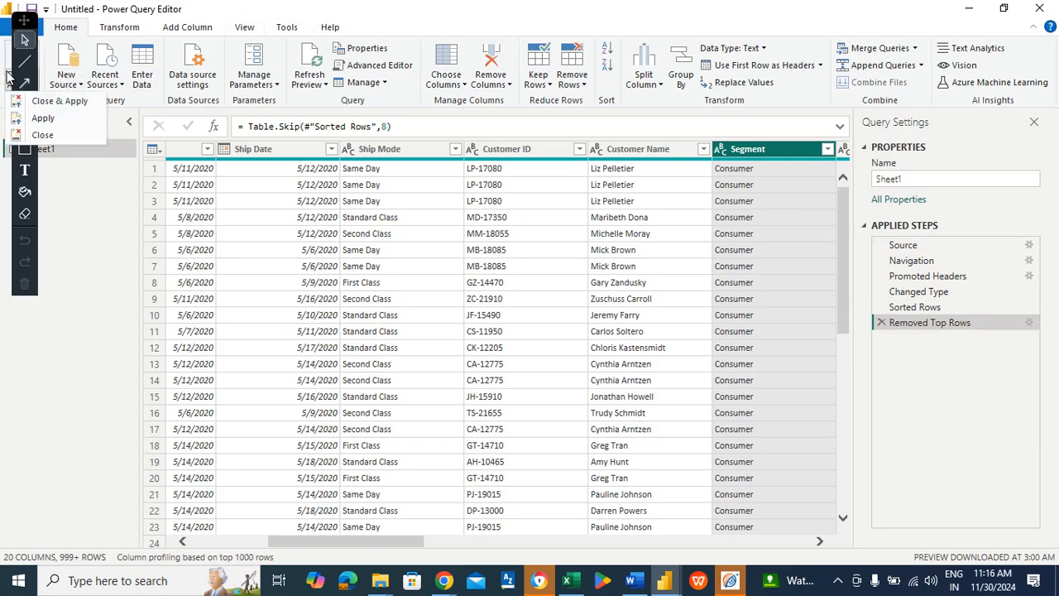
pyautogui.click(51, 100)
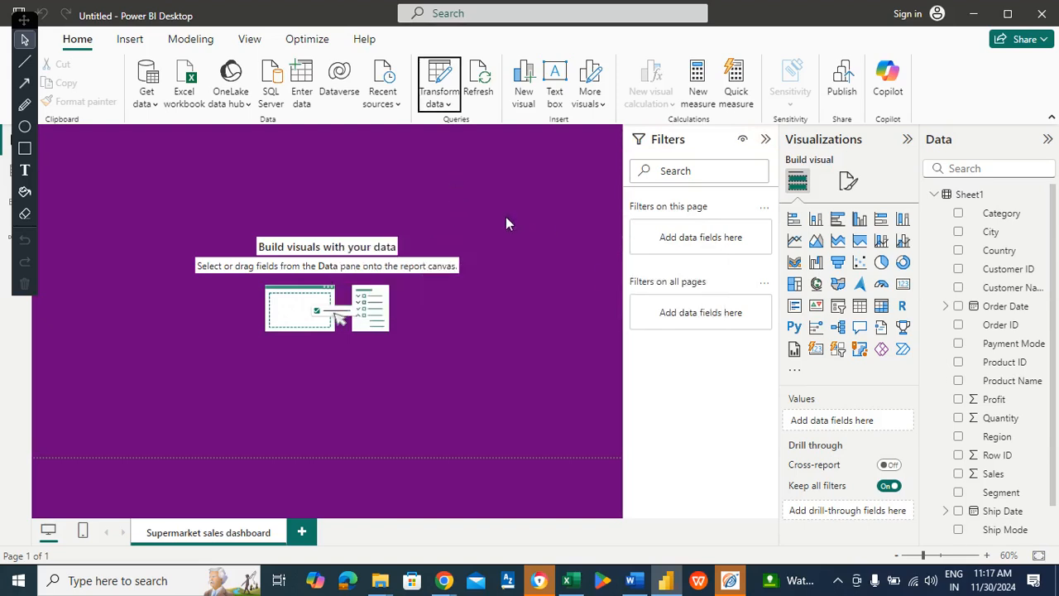
# - Add a button slicer for the Region field, stretched as a narrow band across the top of the report page
pyautogui.click(837, 350)
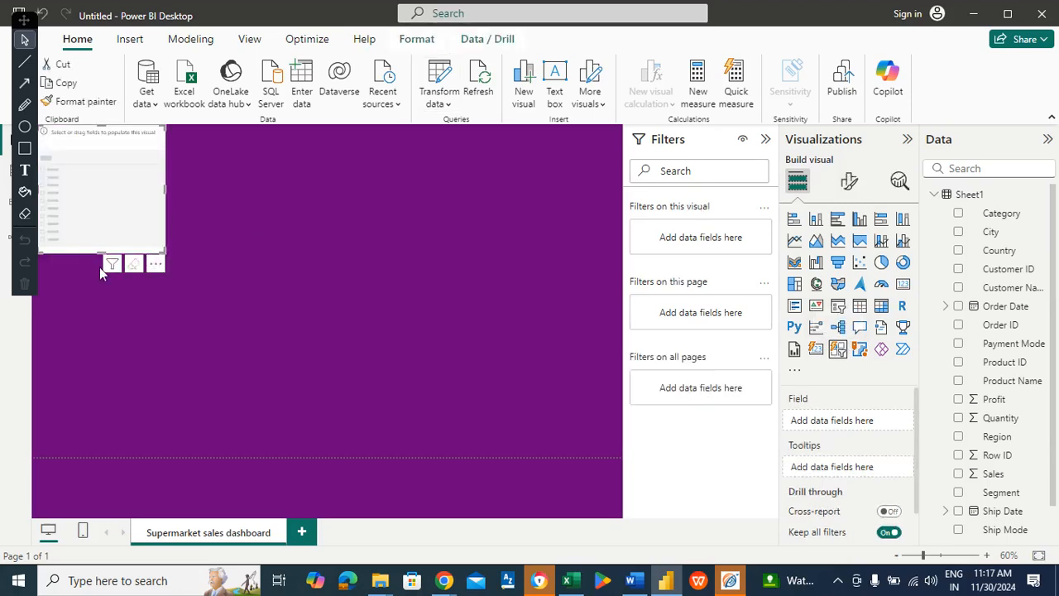
pyautogui.moveTo(96, 246); pyautogui.dragTo(86, 183)
pyautogui.moveTo(166, 152); pyautogui.dragTo(616, 185)
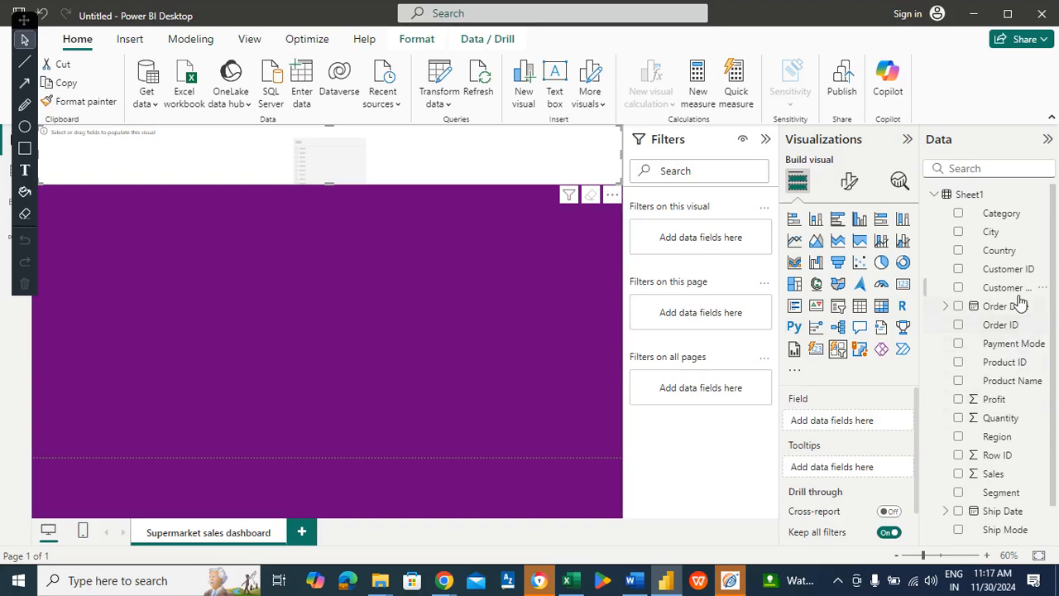
pyautogui.moveTo(1004, 437); pyautogui.dragTo(863, 424)
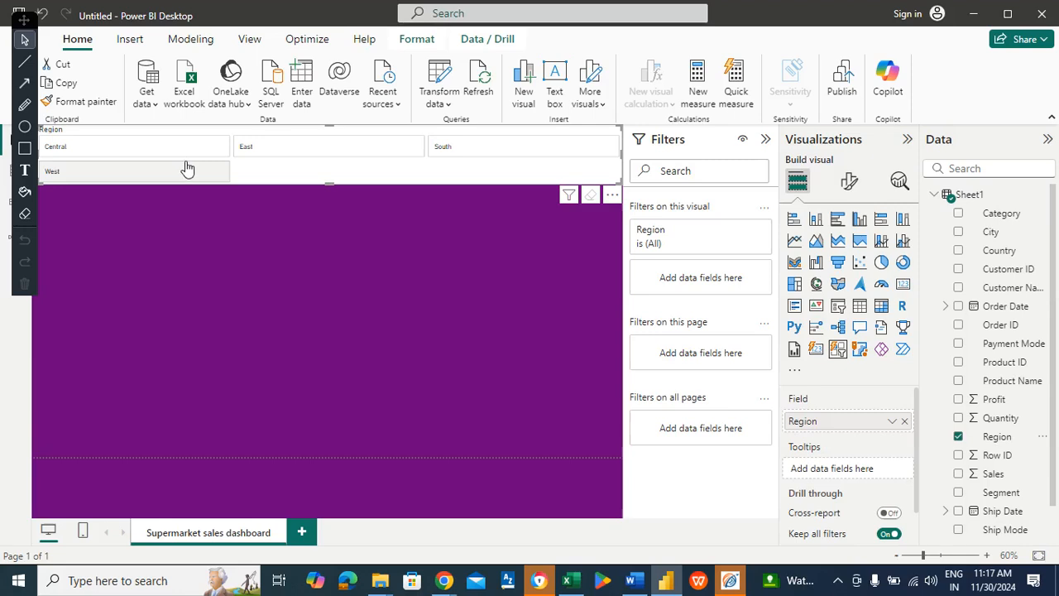
# - Set the Region slicer's callout values to font size 15 and bold
pyautogui.click(849, 184)
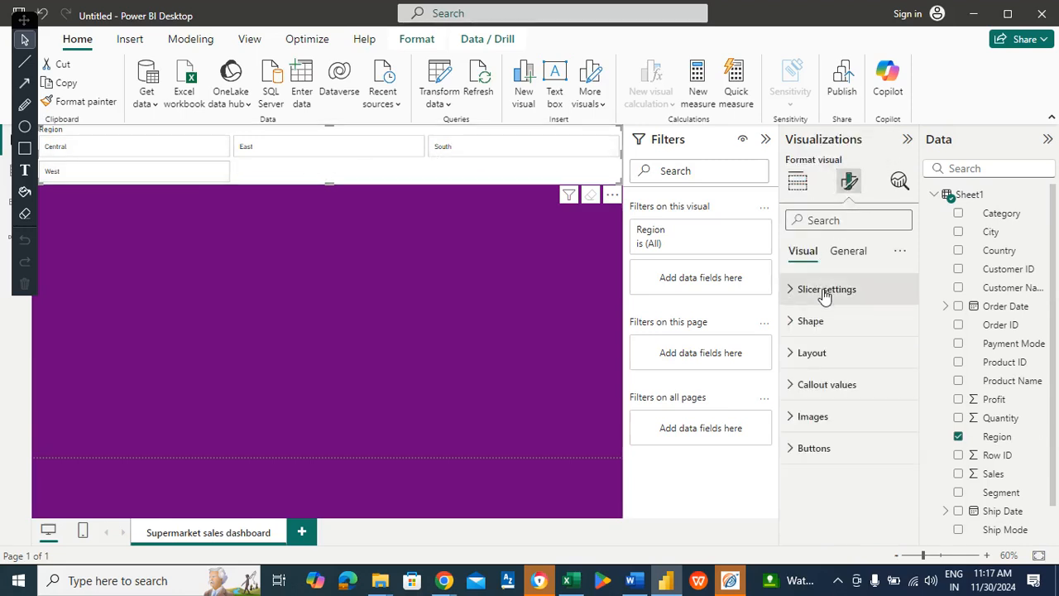
pyautogui.click(825, 385)
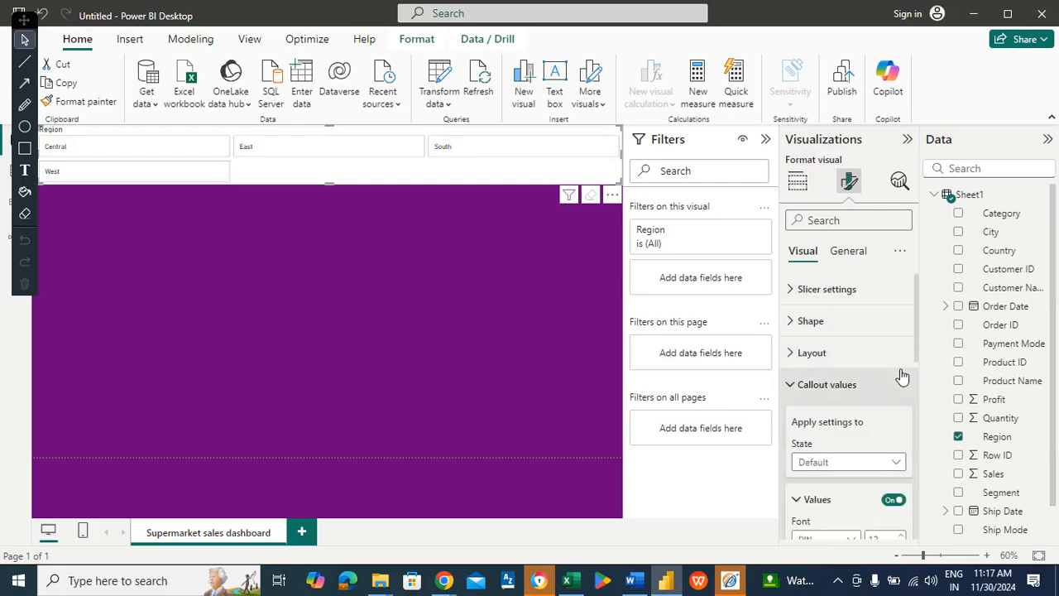
pyautogui.moveTo(914, 349); pyautogui.dragTo(920, 397)
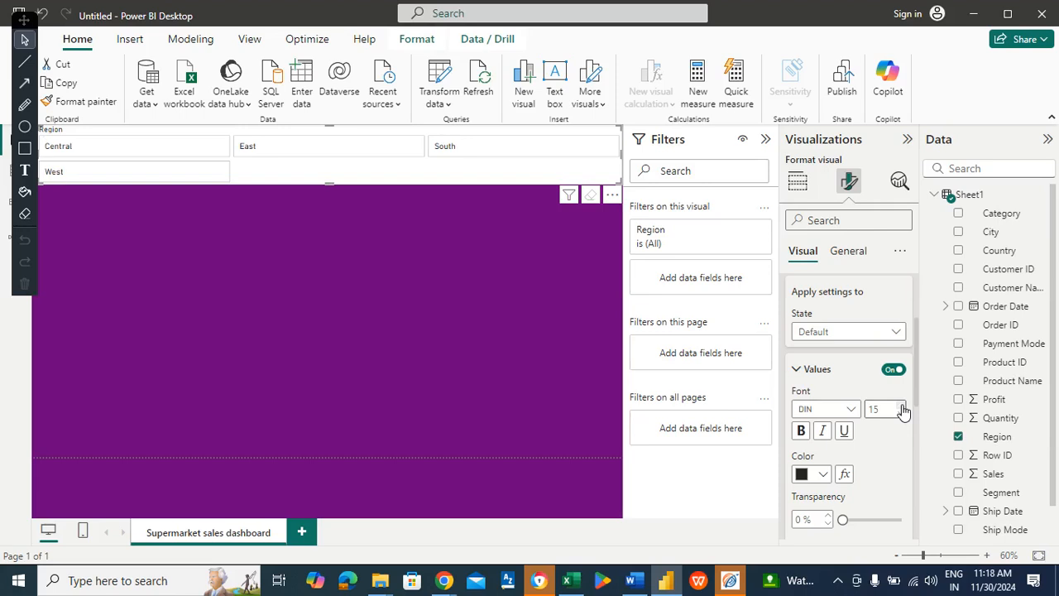
pyautogui.click(802, 432)
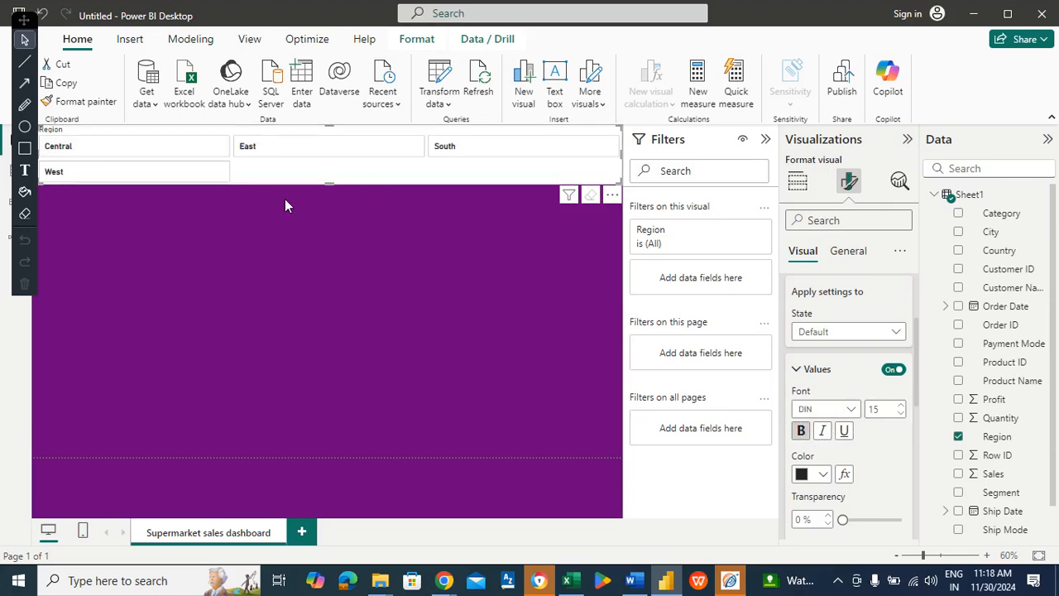
# - Give the Region slicer an orange background
pyautogui.click(852, 251)
pyautogui.click(832, 352)
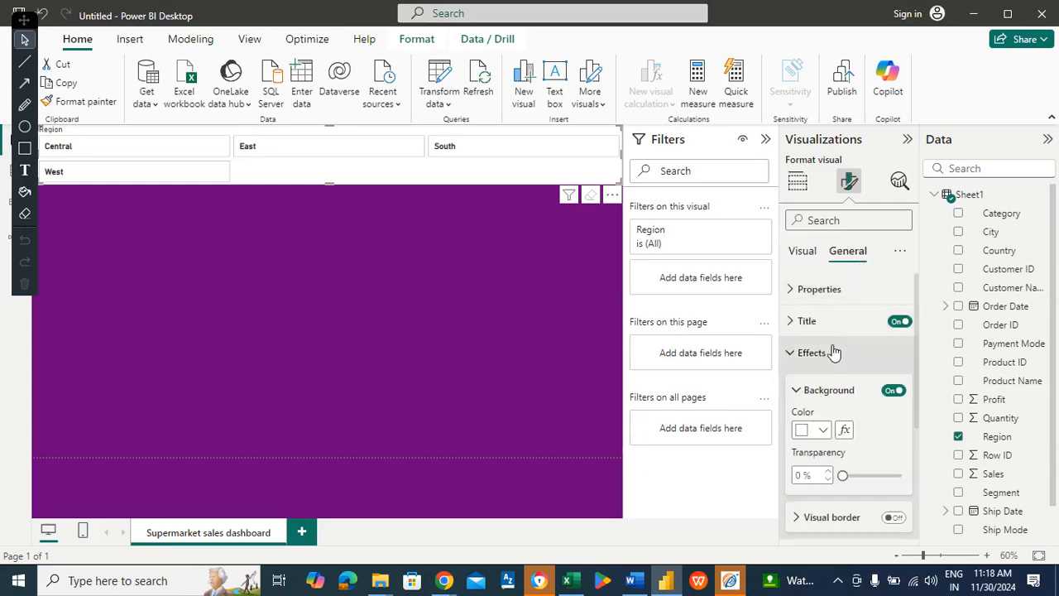
pyautogui.click(822, 432)
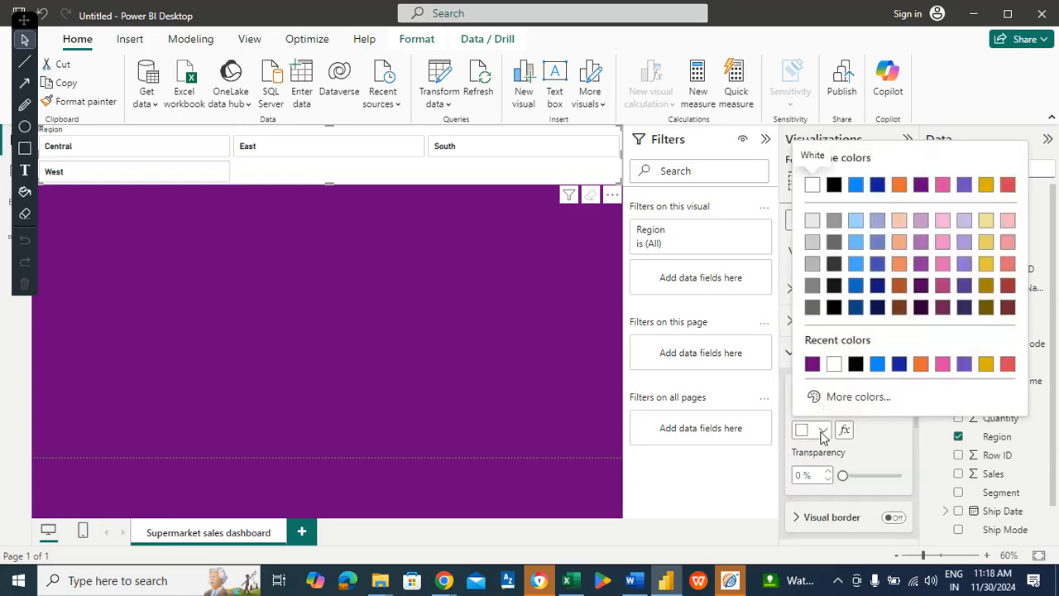
pyautogui.click(919, 364)
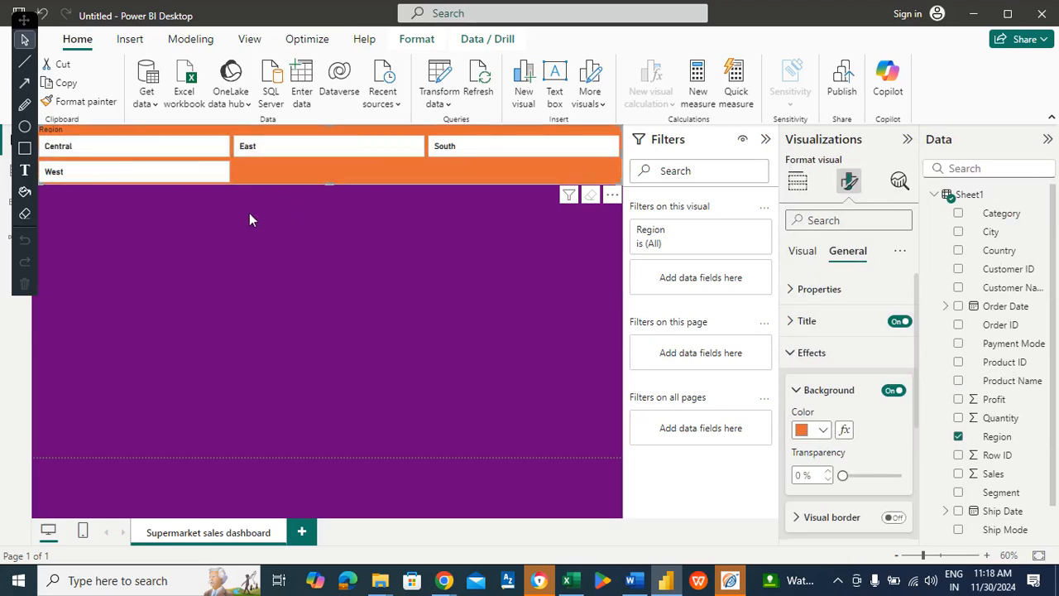
pyautogui.click(168, 234)
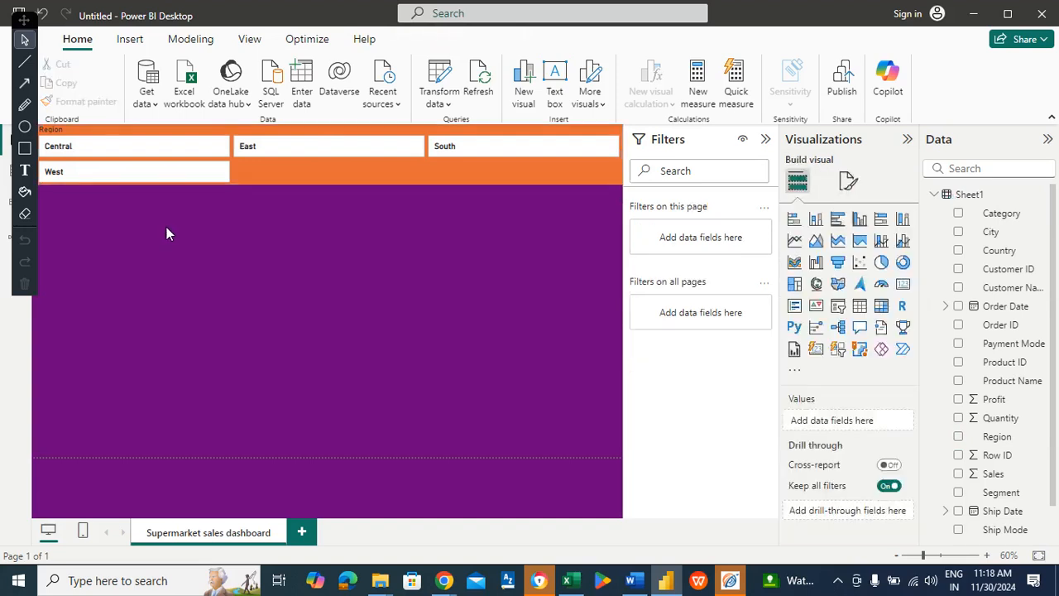
# - Add a small card directly below the Region slicer at the page's left edge, showing the sum of Sales
pyautogui.click(902, 285)
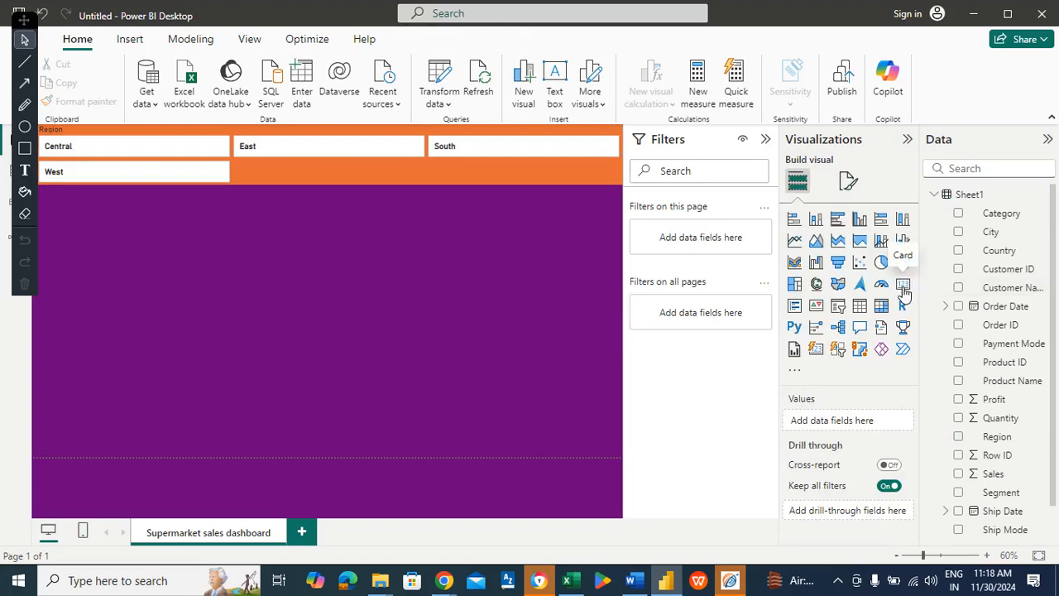
pyautogui.moveTo(226, 249); pyautogui.dragTo(207, 227)
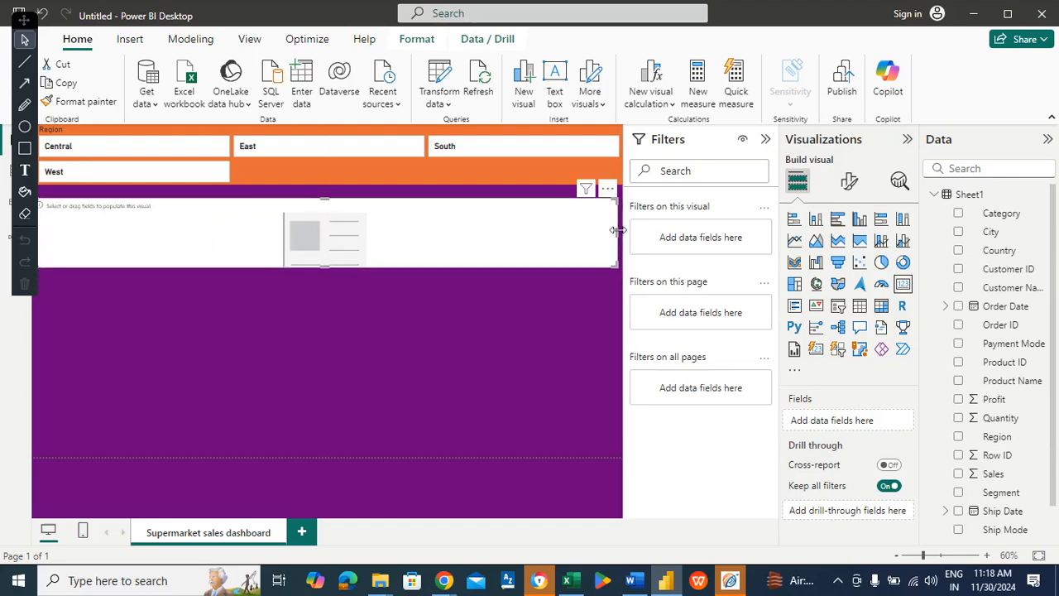
pyautogui.moveTo(617, 233); pyautogui.dragTo(159, 209)
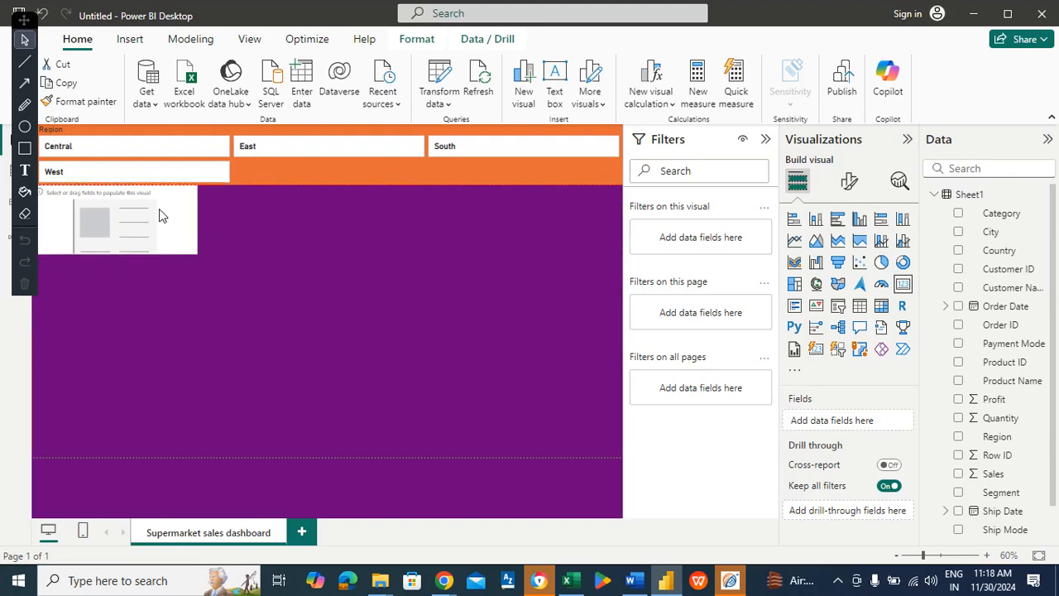
pyautogui.click(112, 245)
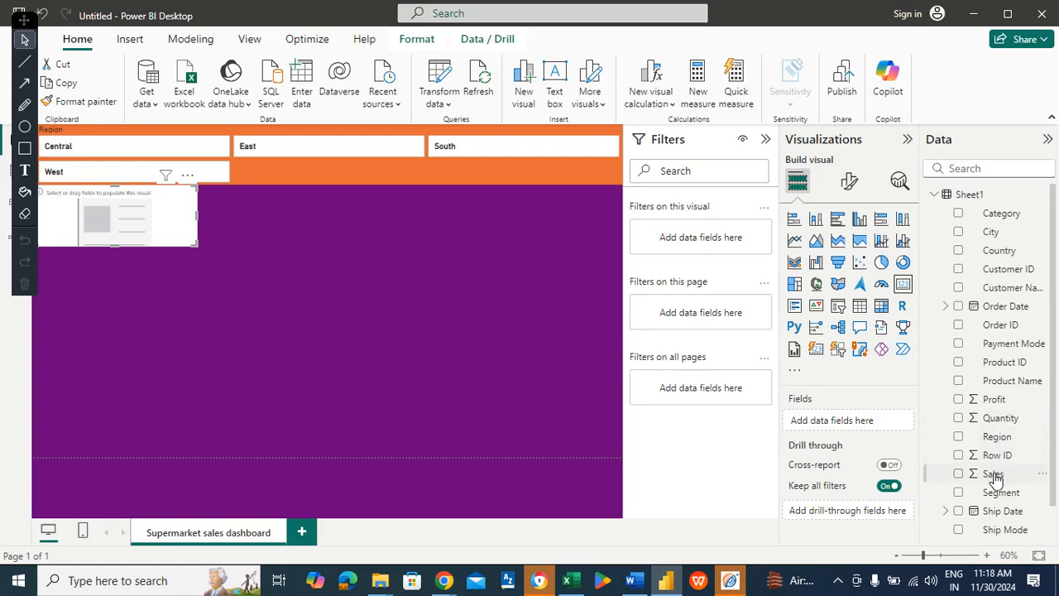
pyautogui.moveTo(995, 478); pyautogui.dragTo(879, 425)
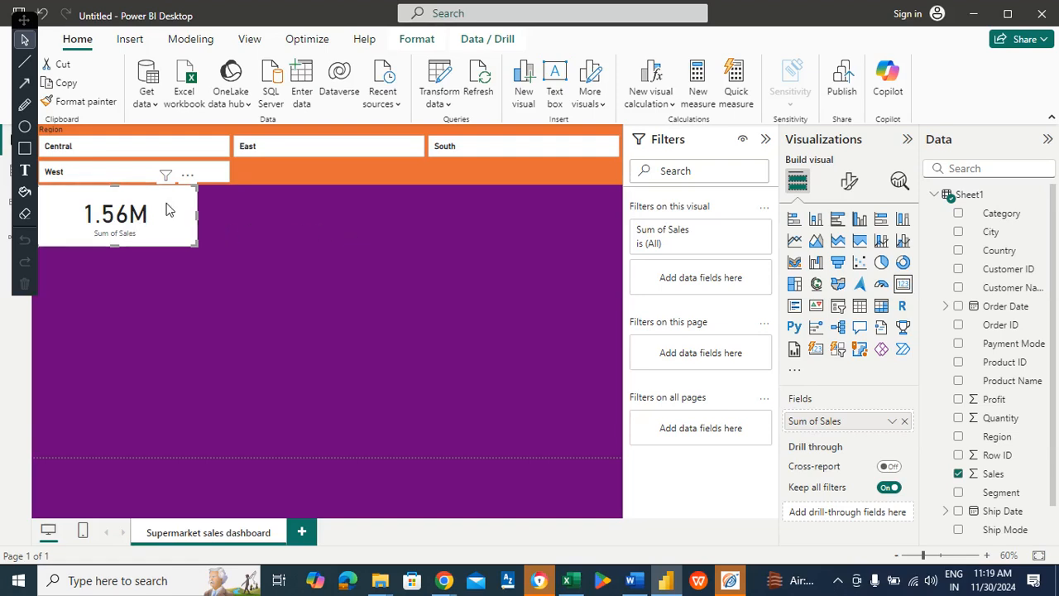
# - Duplicate the Sum of Sales card twice and line up the copies in a row beside the original, below the slicer
pyautogui.click(182, 296)
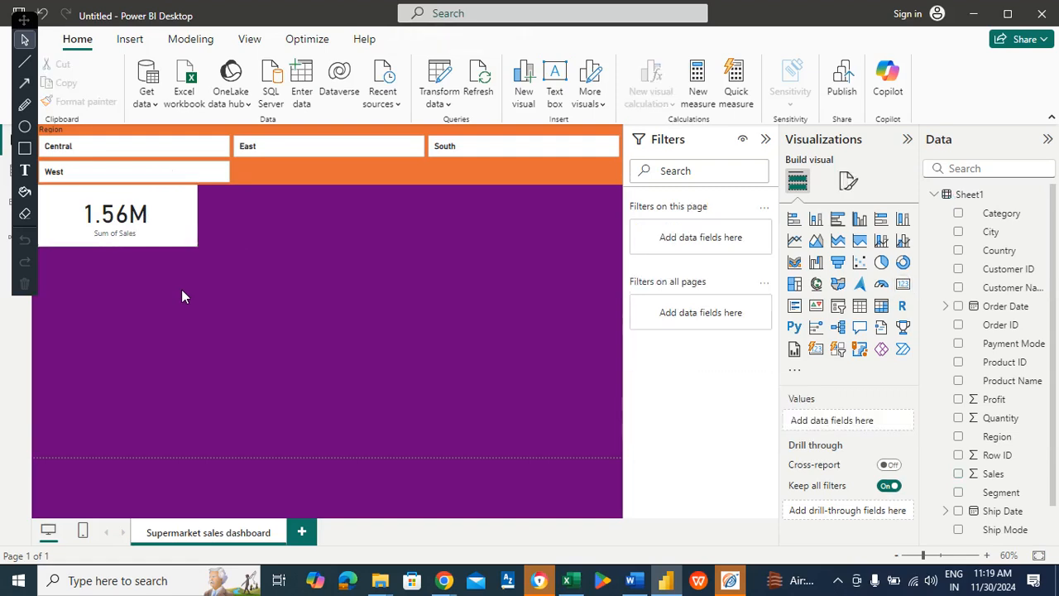
pyautogui.hotkey('ctrl', 'v')
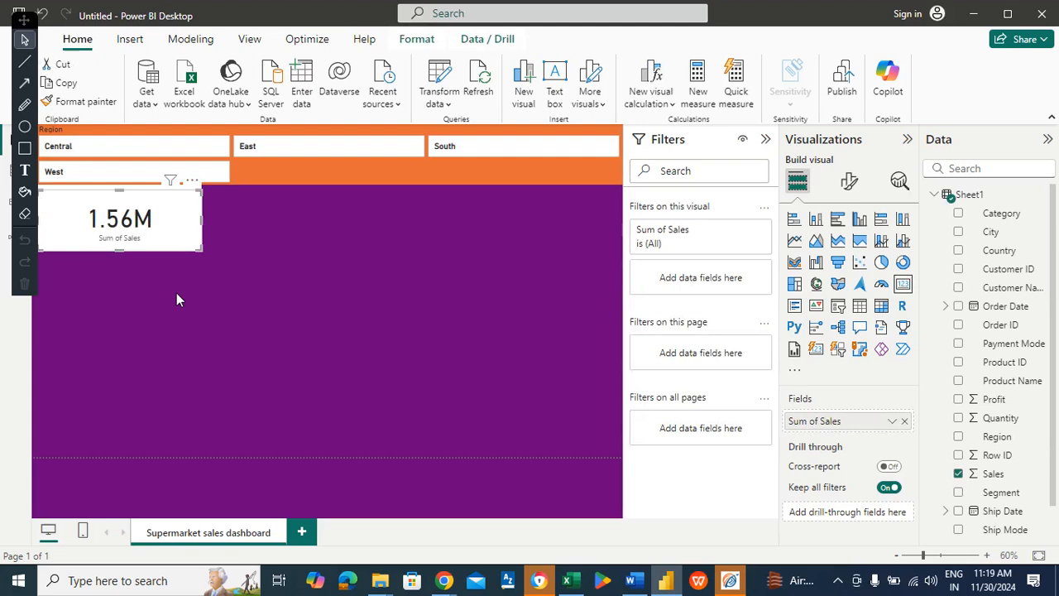
pyautogui.click(177, 293)
pyautogui.click(166, 246)
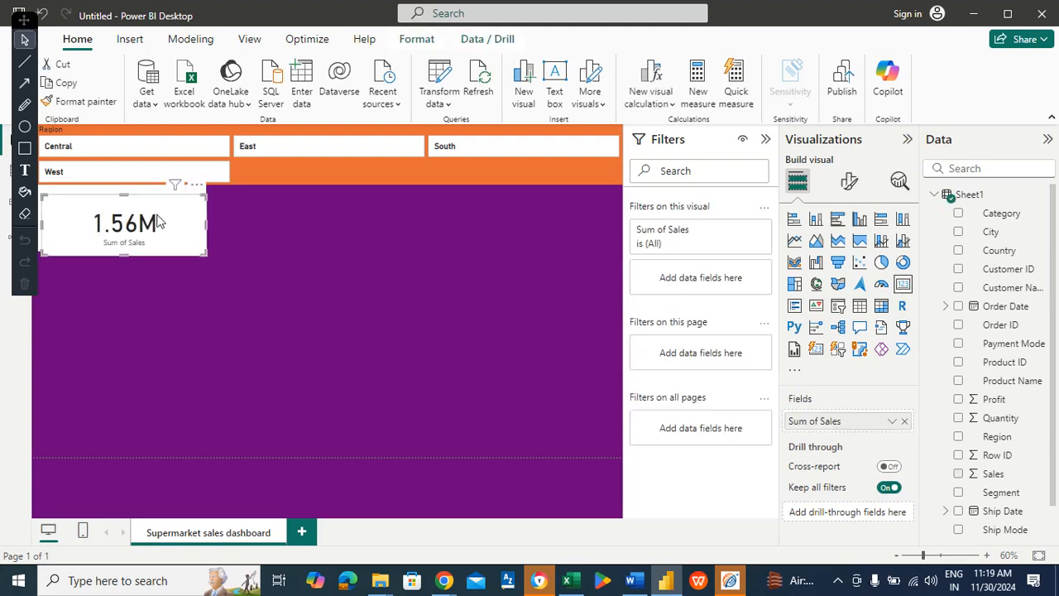
pyautogui.moveTo(174, 216); pyautogui.dragTo(480, 214)
pyautogui.moveTo(110, 227); pyautogui.dragTo(260, 218)
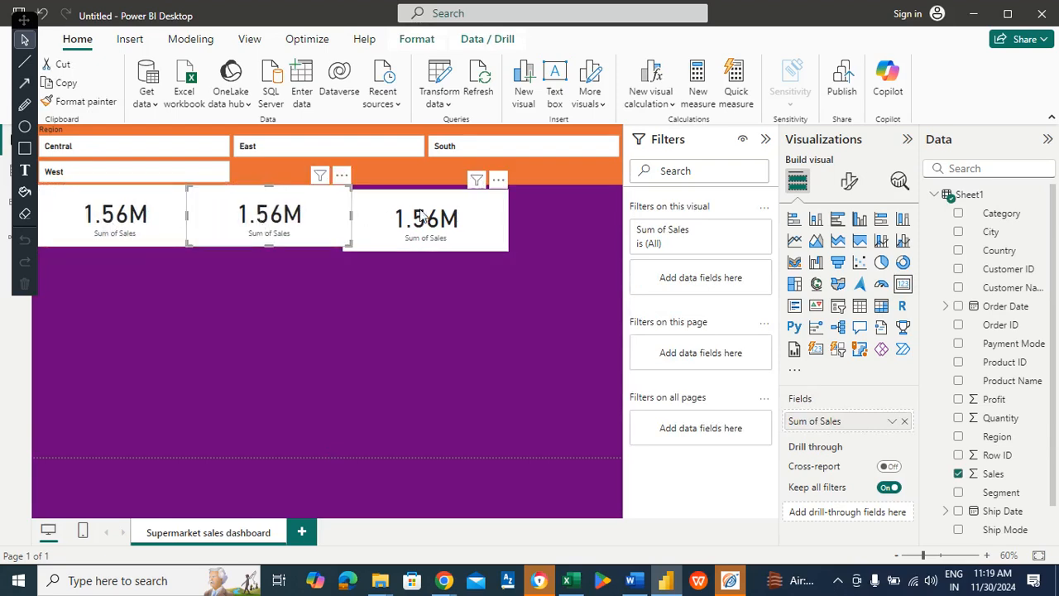
pyautogui.moveTo(416, 213); pyautogui.dragTo(430, 207)
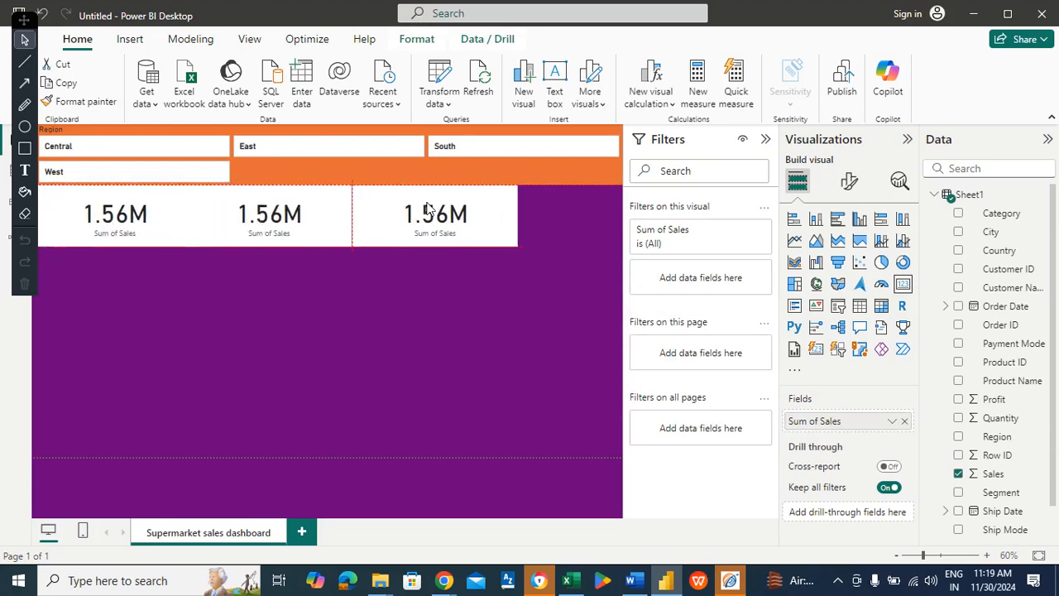
# - Give the second Sum of Sales card in the row a pink background
pyautogui.click(134, 204)
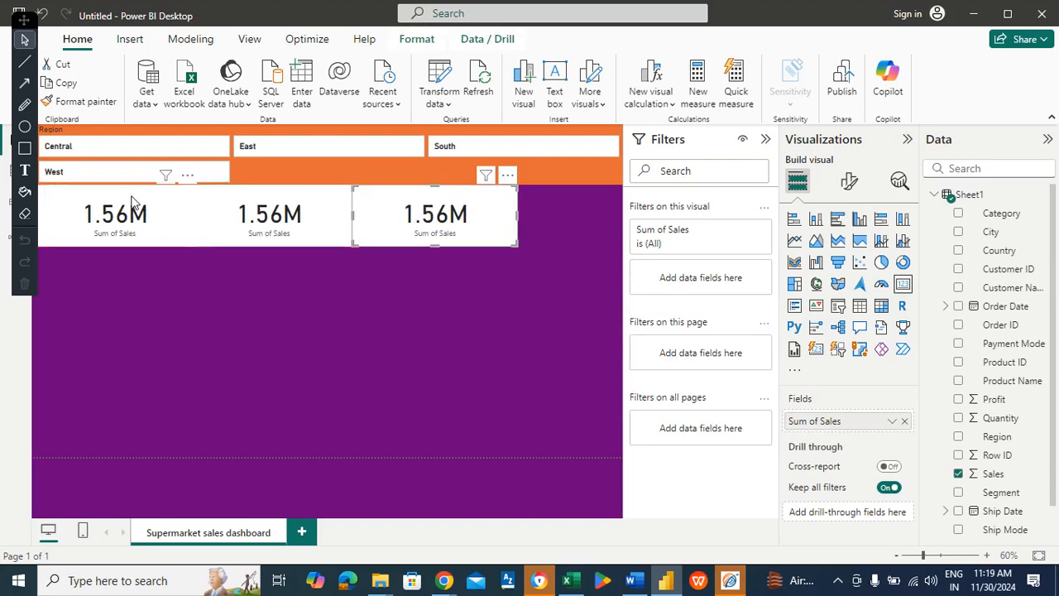
pyautogui.click(286, 205)
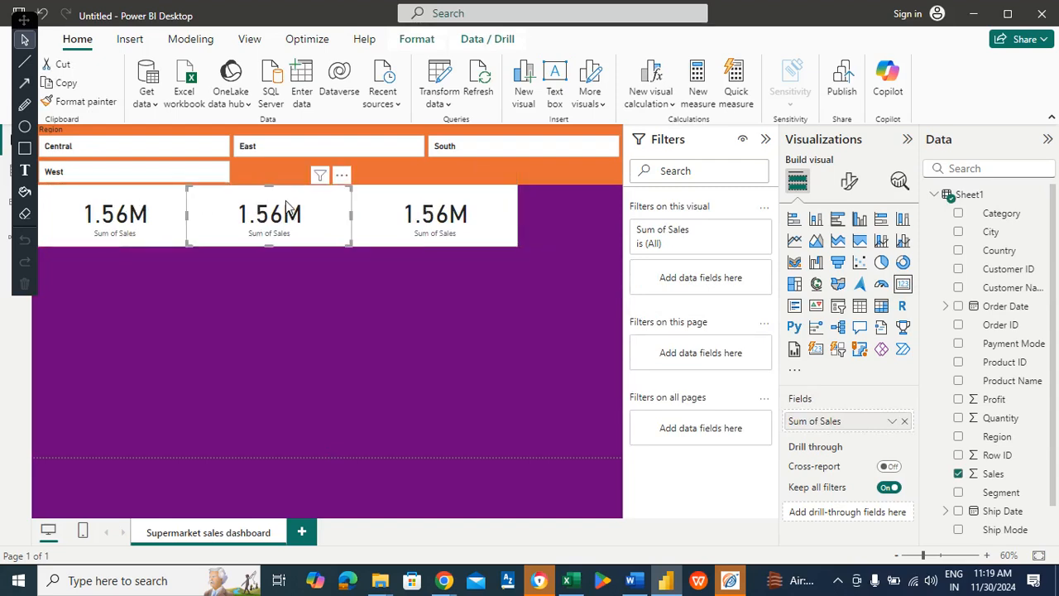
pyautogui.click(845, 184)
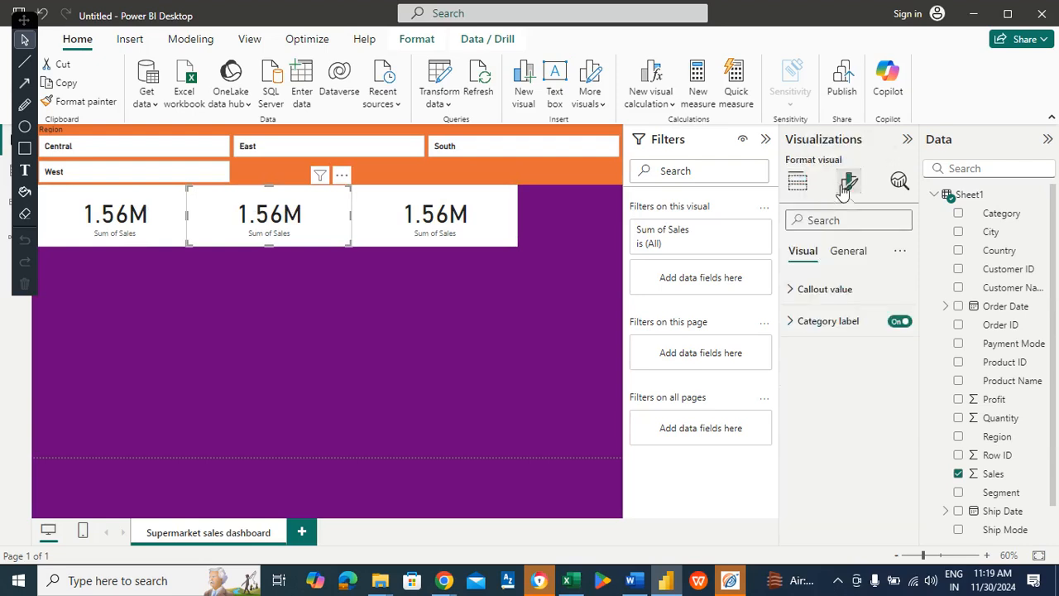
pyautogui.click(857, 255)
pyautogui.click(833, 354)
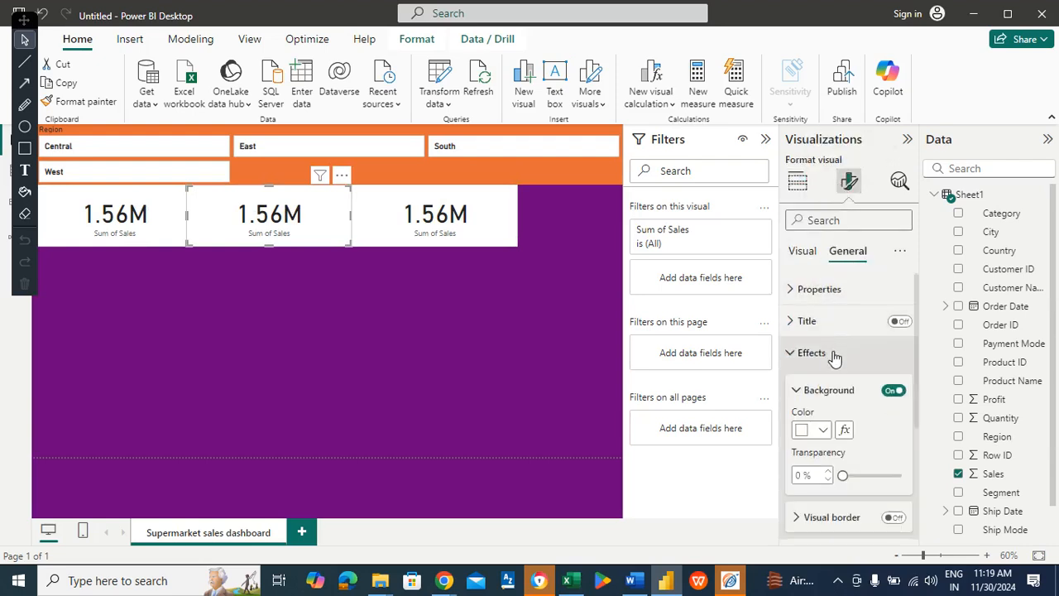
pyautogui.click(822, 430)
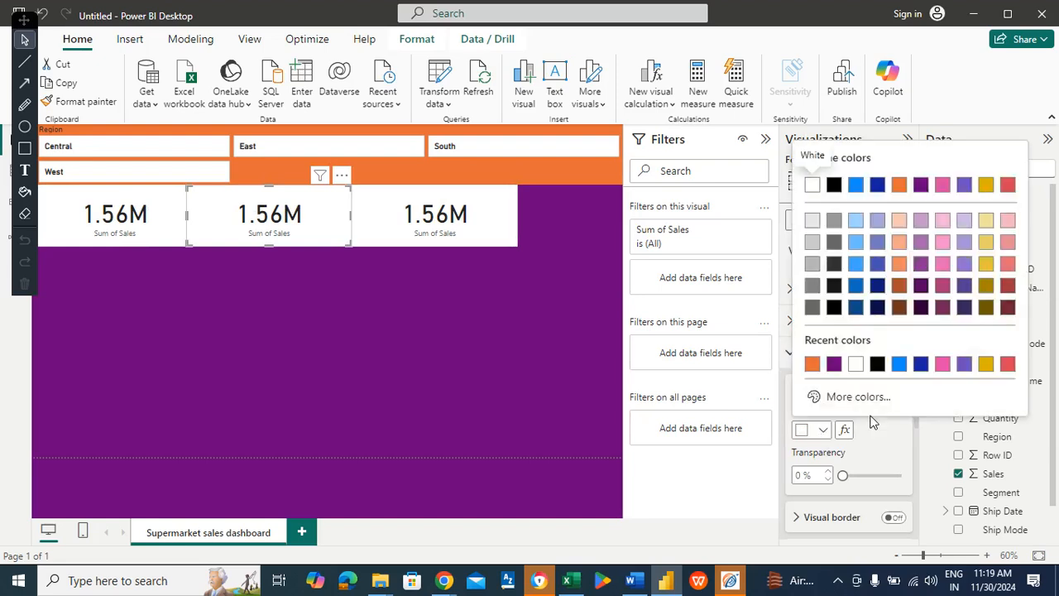
pyautogui.click(940, 364)
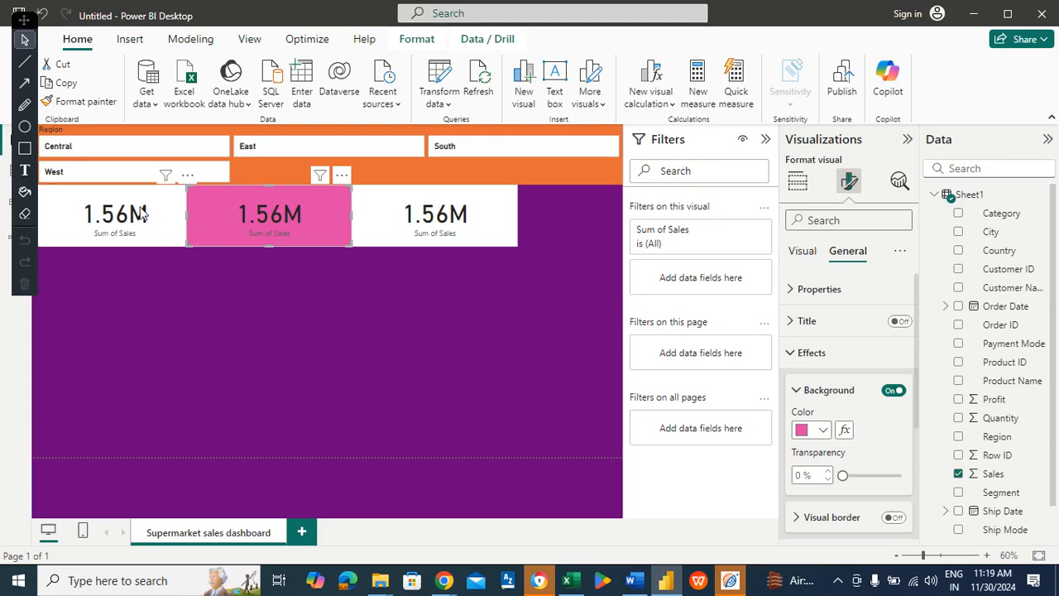
# - Narrow the third Sum of Sales card slightly from its right edge
pyautogui.click(411, 213)
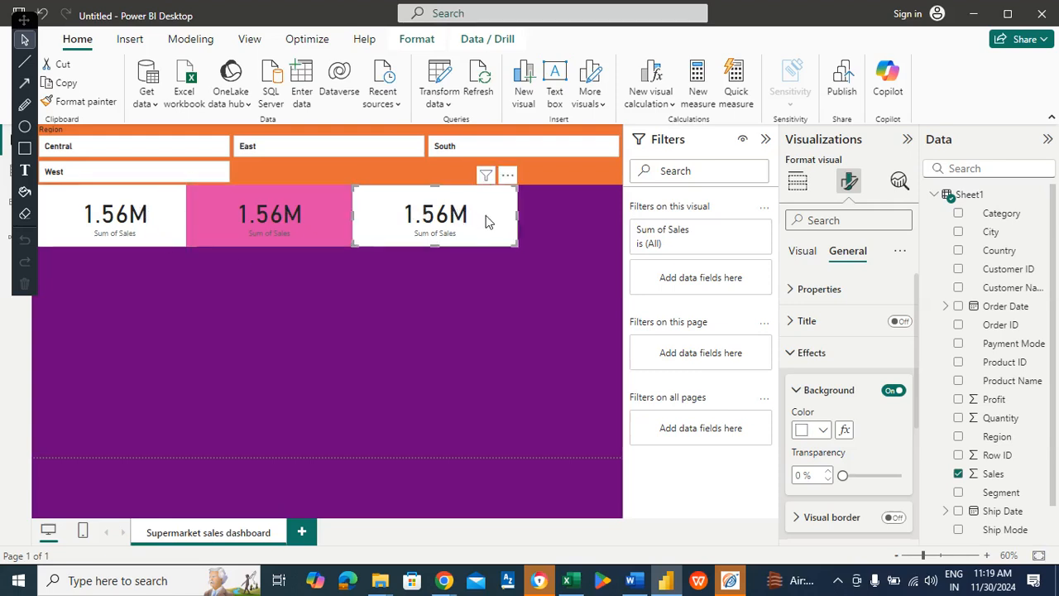
pyautogui.moveTo(517, 215); pyautogui.dragTo(505, 215)
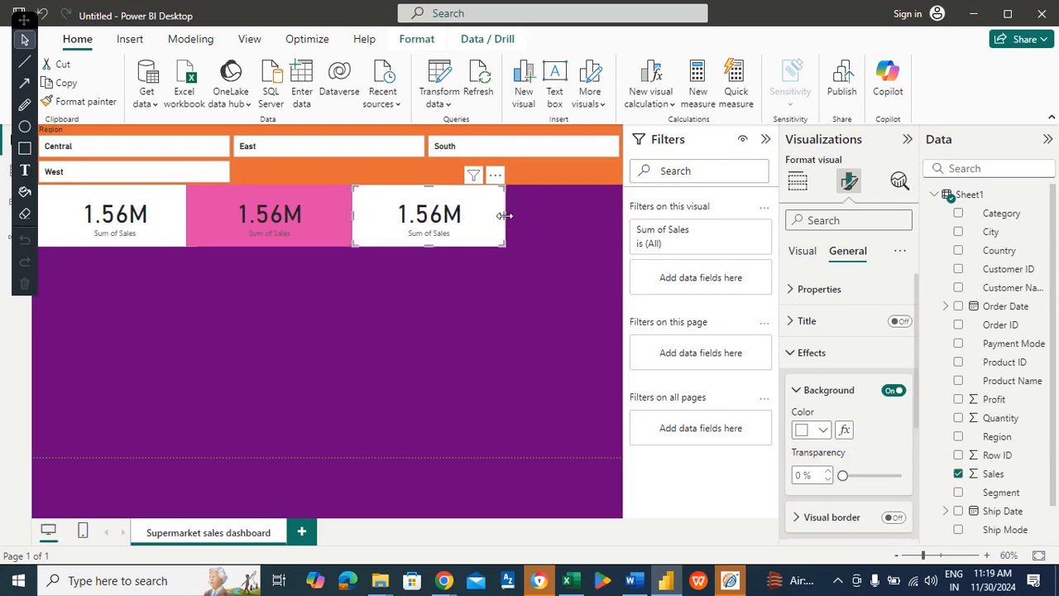
pyautogui.click(577, 215)
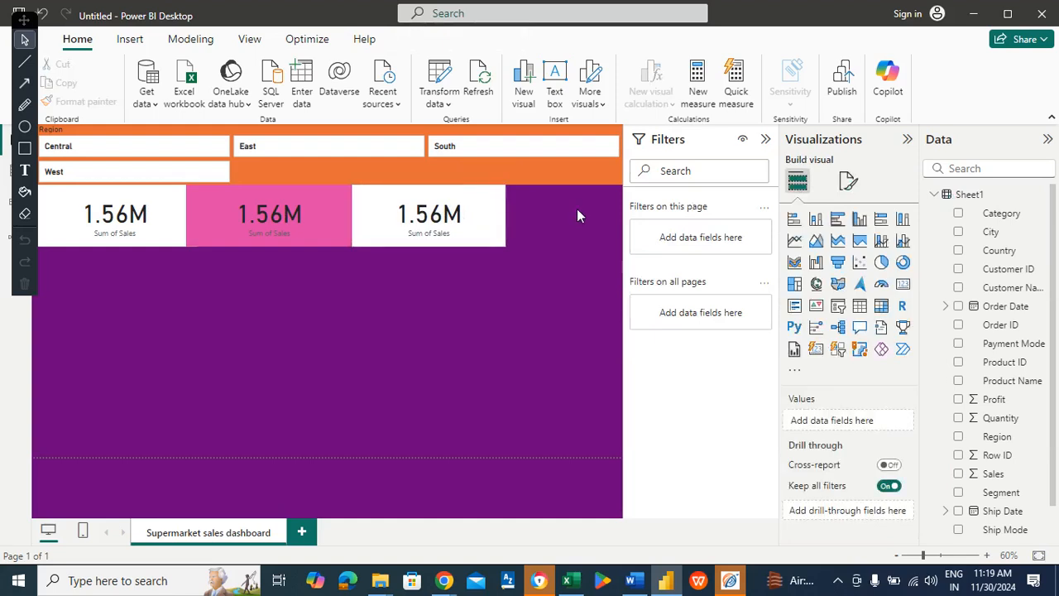
# - Duplicate the third card and place the copy at the right end of the card row, flush with the page edge
pyautogui.click(463, 207)
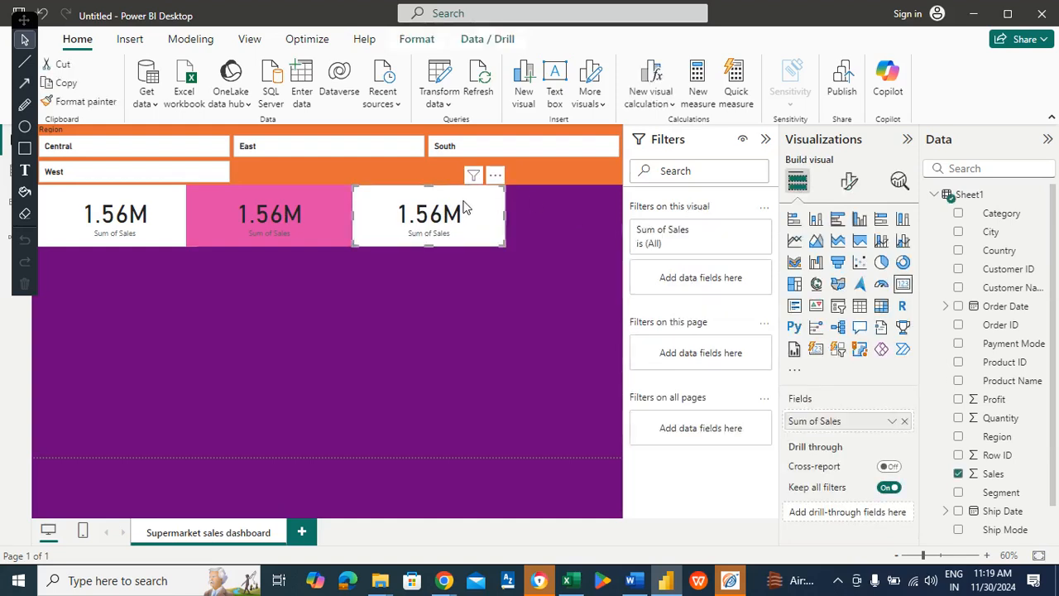
pyautogui.click(479, 327)
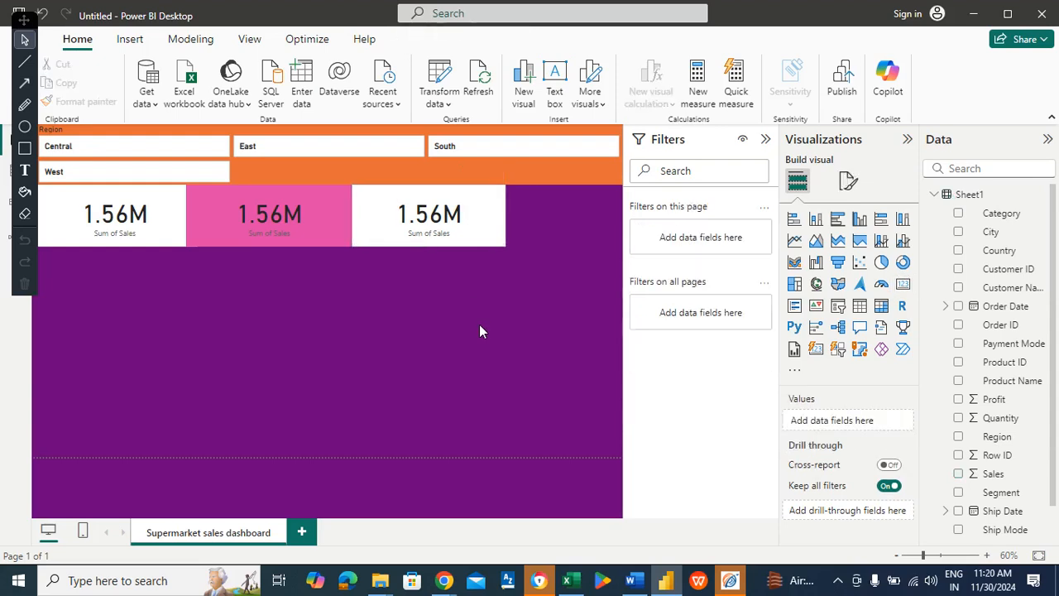
pyautogui.hotkey('ctrl', 'v')
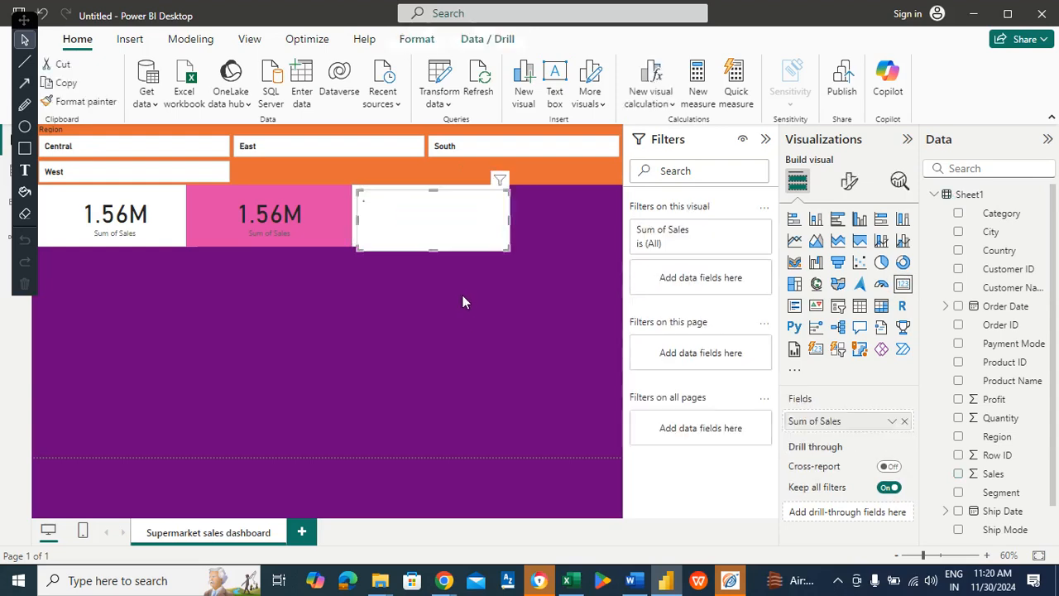
pyautogui.moveTo(436, 219); pyautogui.dragTo(548, 219)
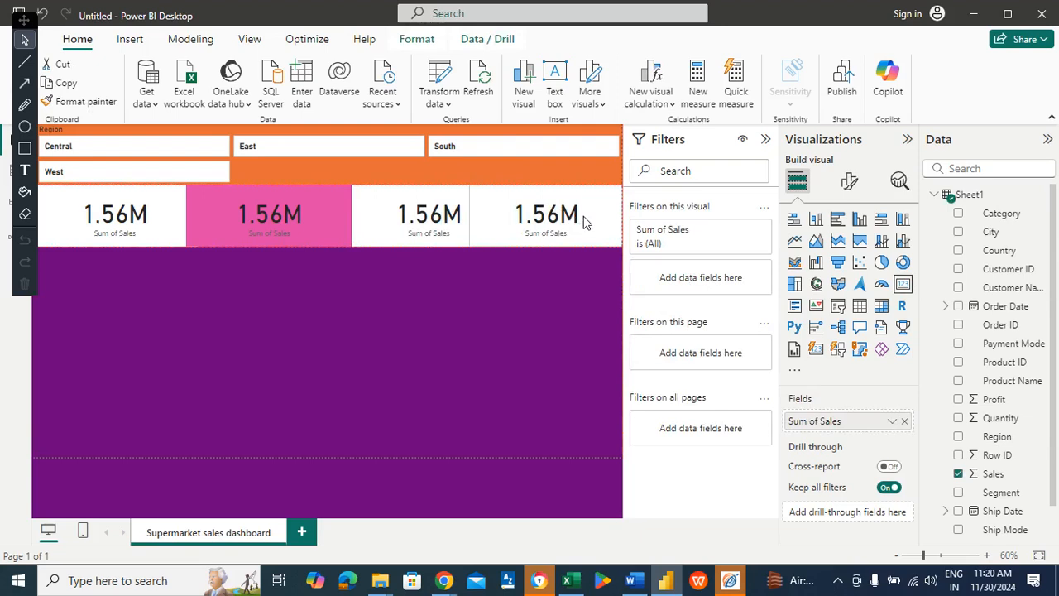
pyautogui.click(424, 199)
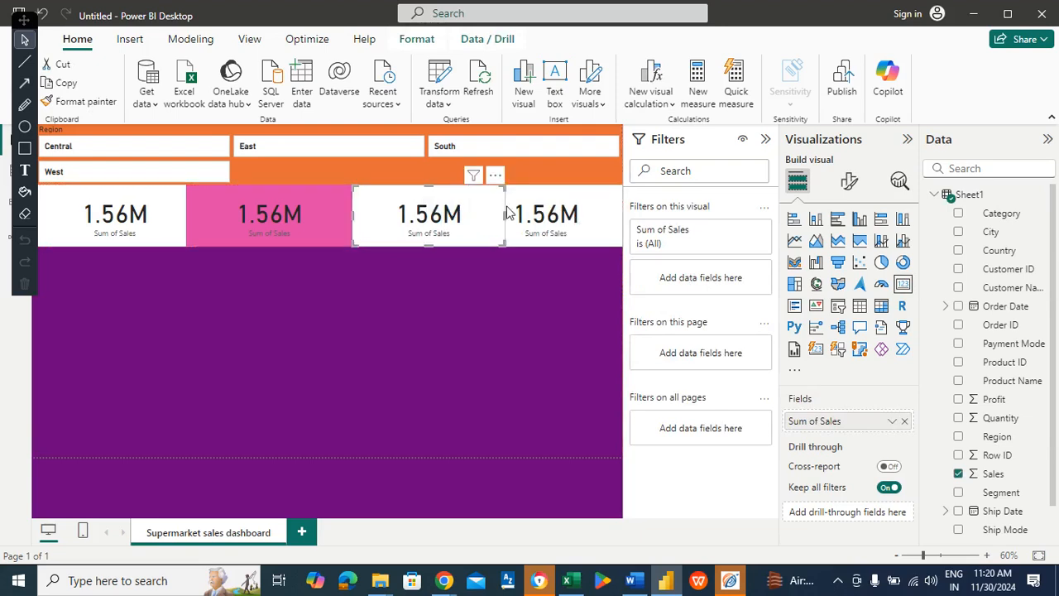
# - Narrow the third and fourth Sum of Sales cards so that they meet edge to edge without overlapping
pyautogui.moveTo(504, 215); pyautogui.dragTo(486, 224)
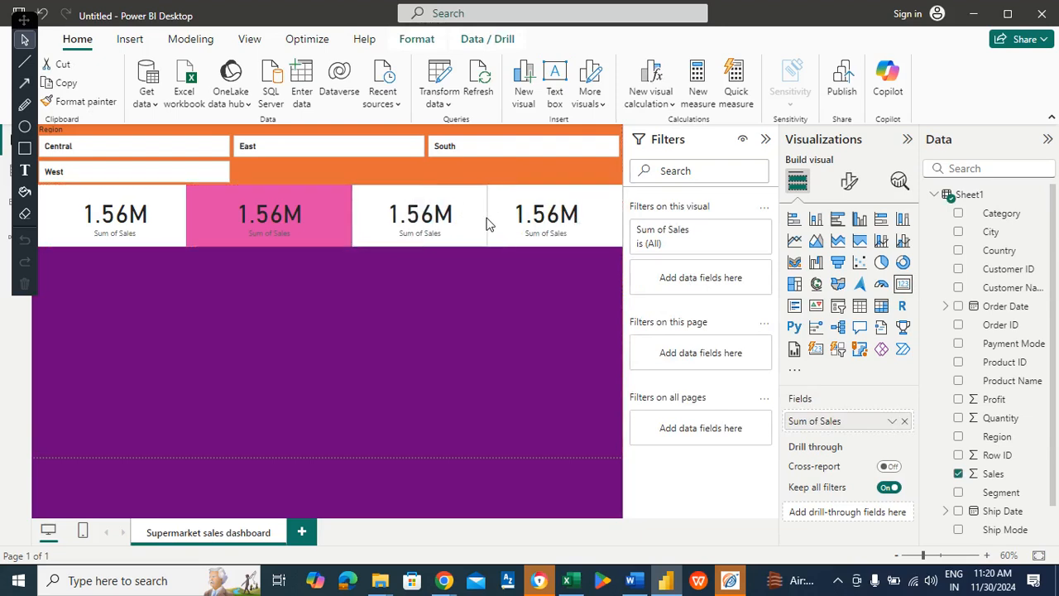
pyautogui.click(485, 220)
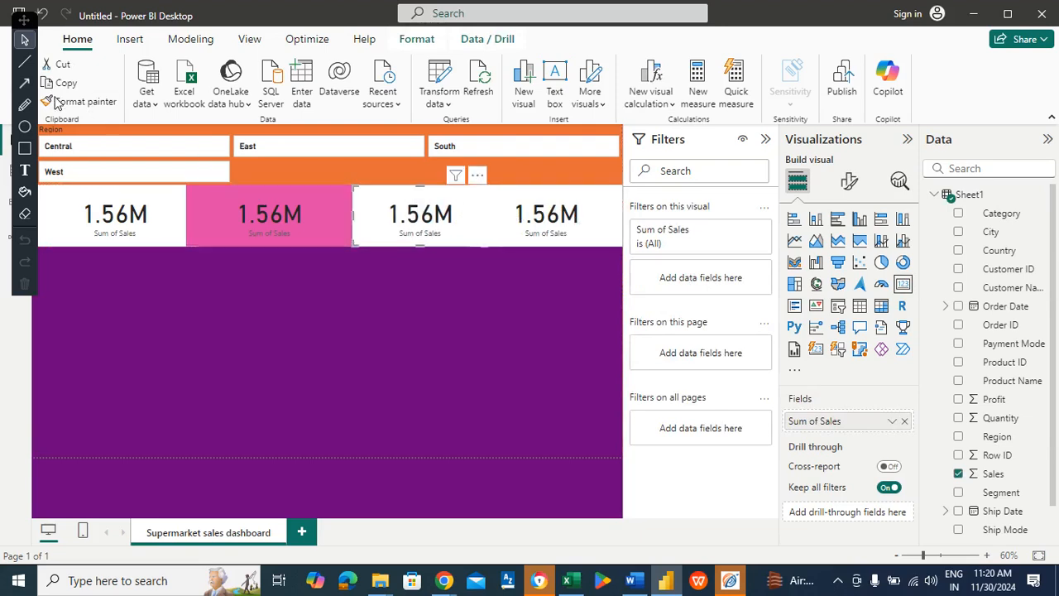
pyautogui.click(71, 101)
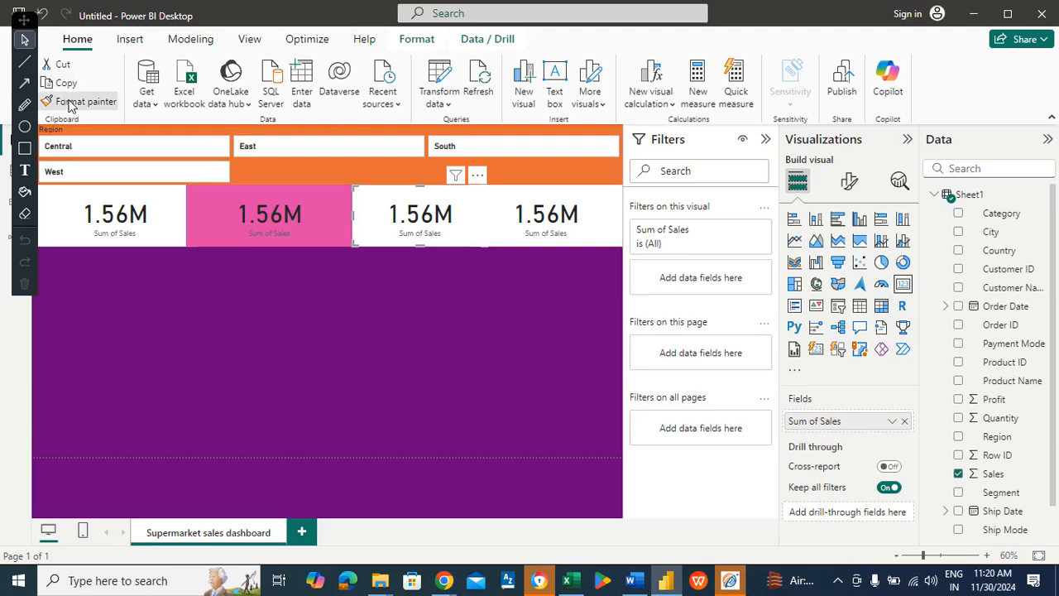
pyautogui.click(530, 201)
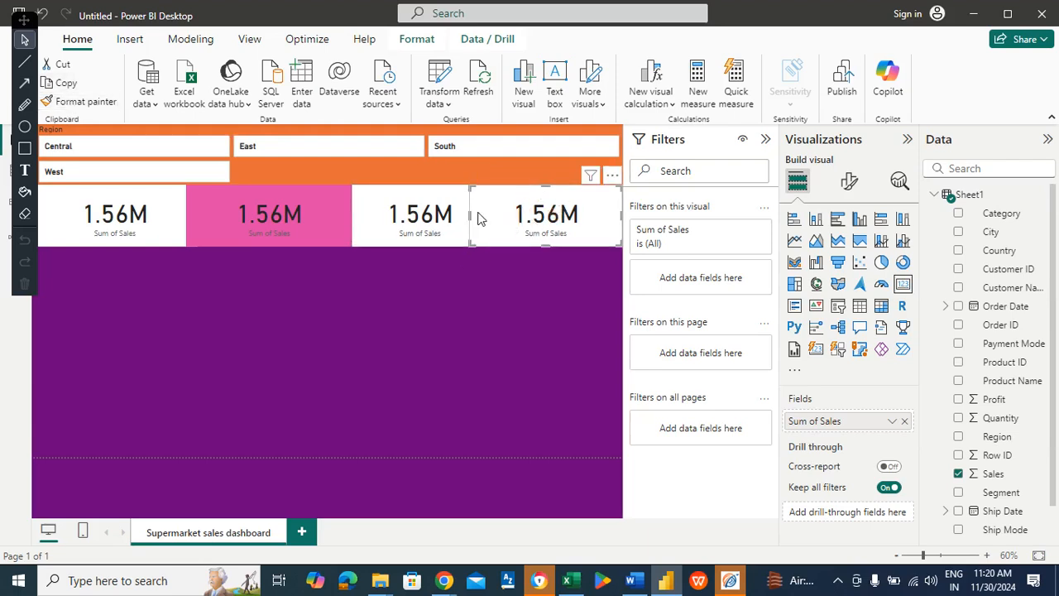
pyautogui.moveTo(471, 214); pyautogui.dragTo(486, 215)
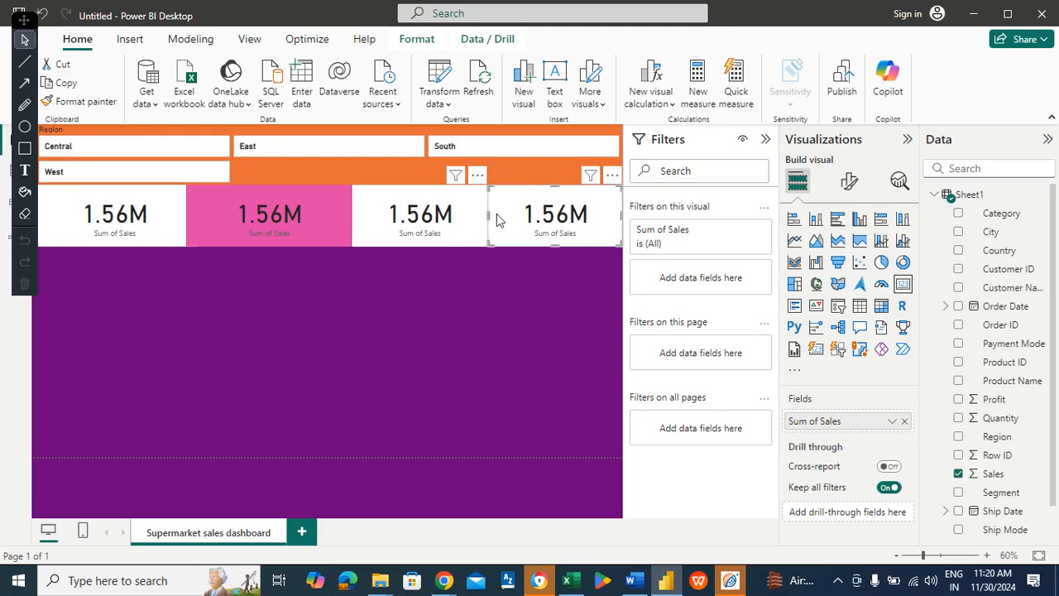
pyautogui.click(460, 289)
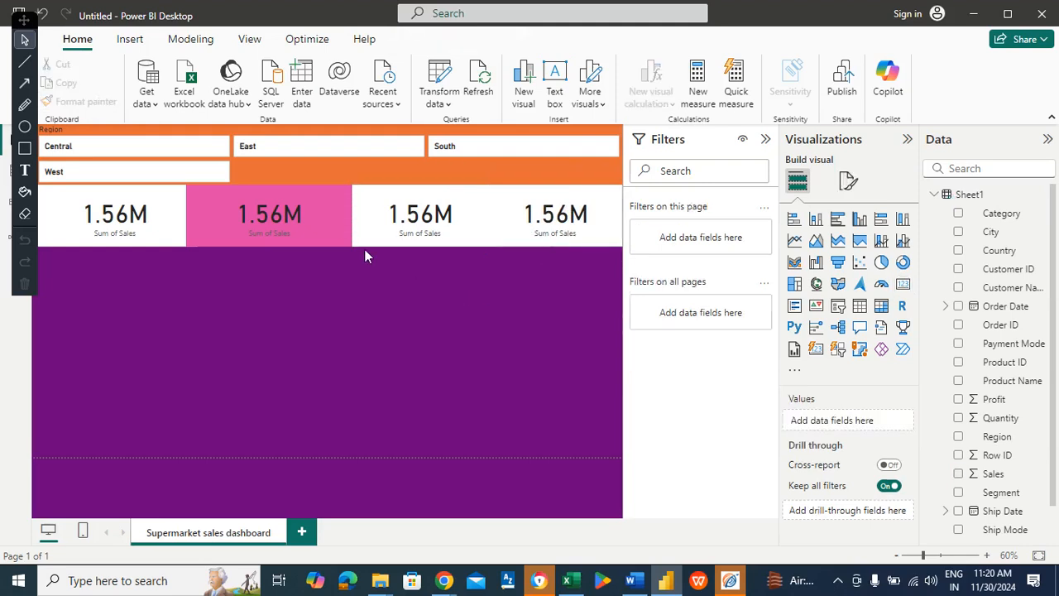
# - Remove the Sum of Sales field from the fourth, second and third cards in the row
pyautogui.click(552, 221)
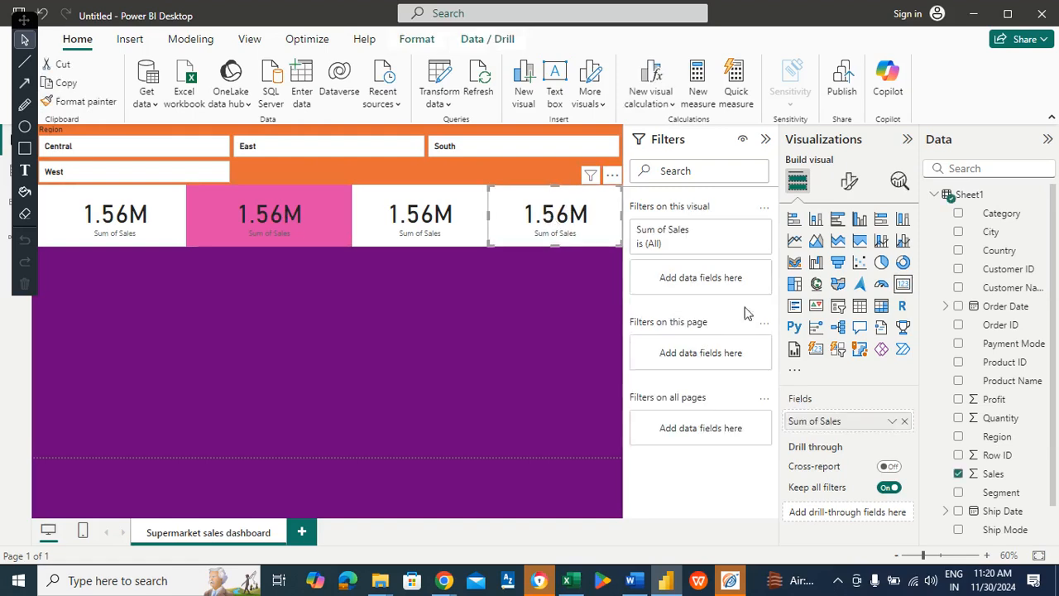
pyautogui.click(905, 422)
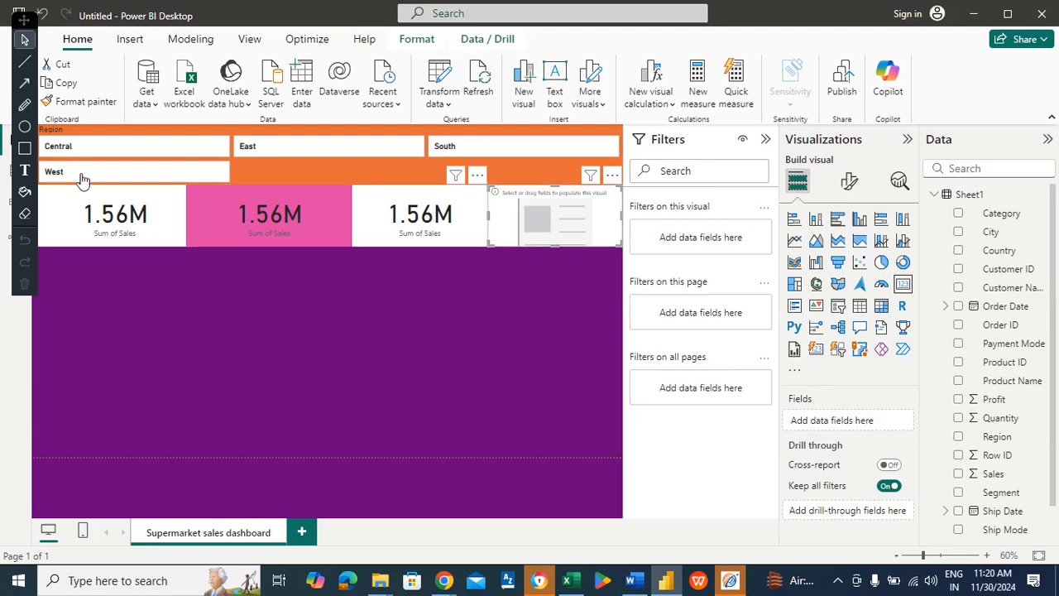
pyautogui.click(288, 215)
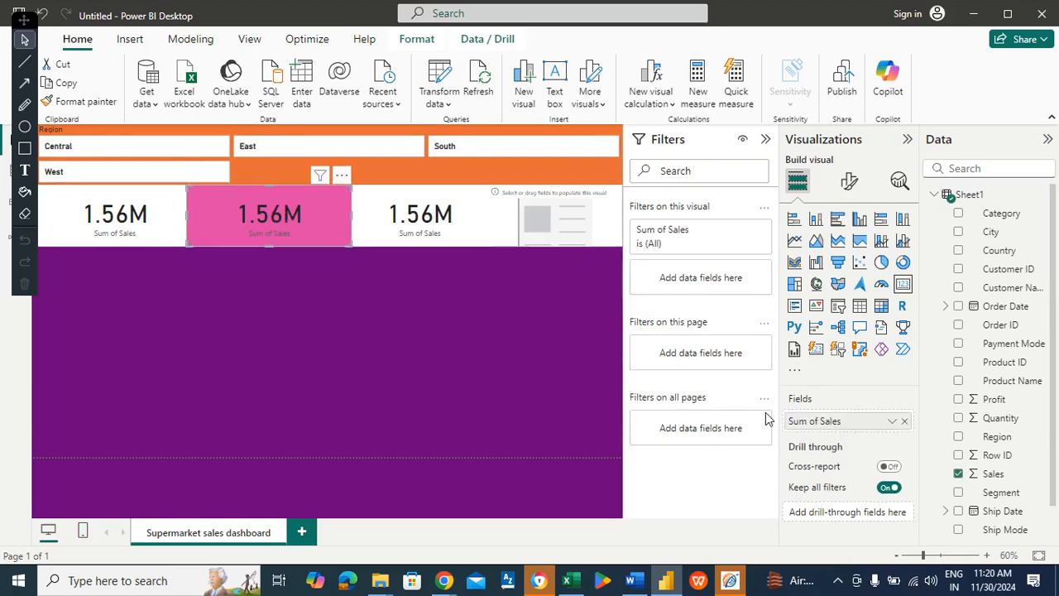
pyautogui.click(905, 422)
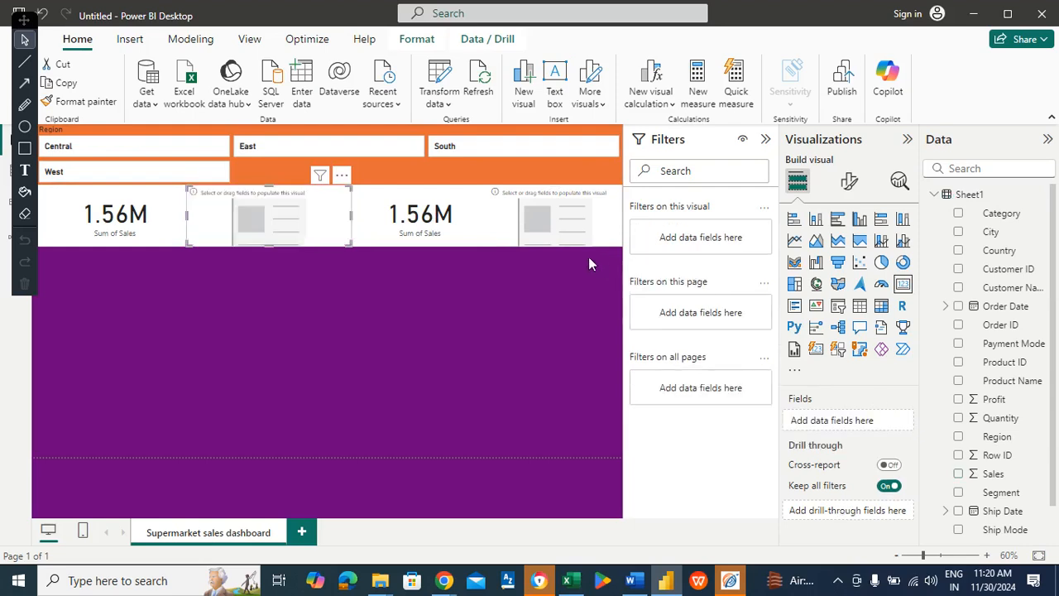
pyautogui.click(389, 215)
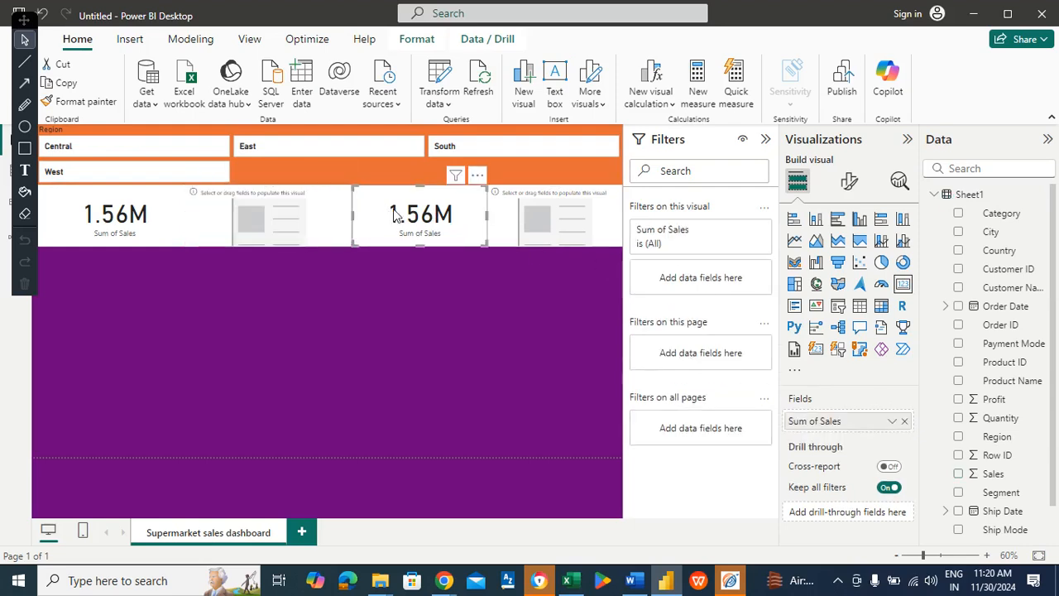
pyautogui.click(903, 421)
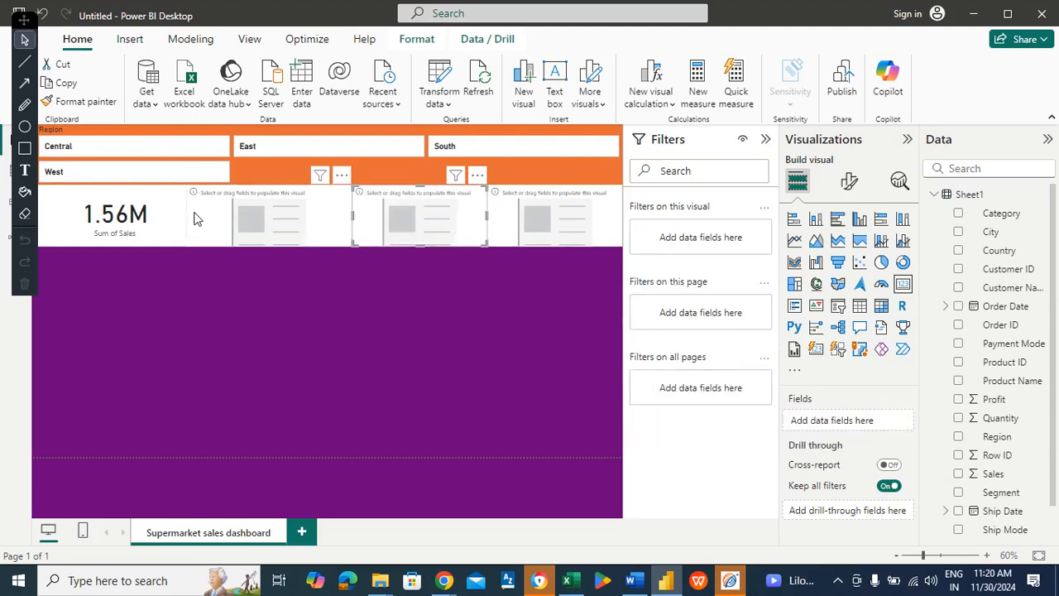
# - Add the Profit field to the second card and set its callout value to 0 decimal places
pyautogui.click(142, 213)
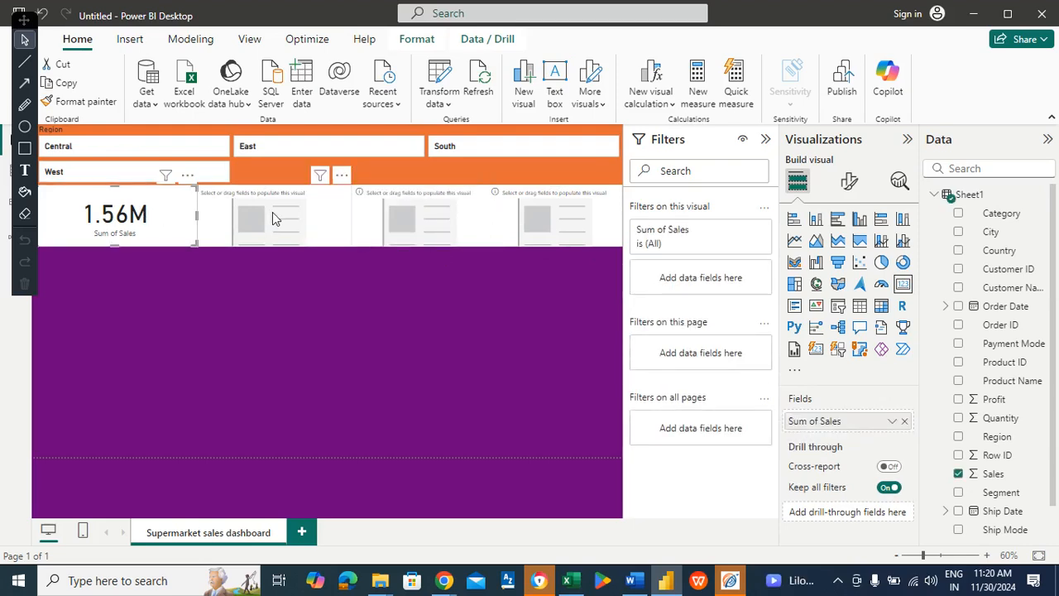
pyautogui.click(272, 212)
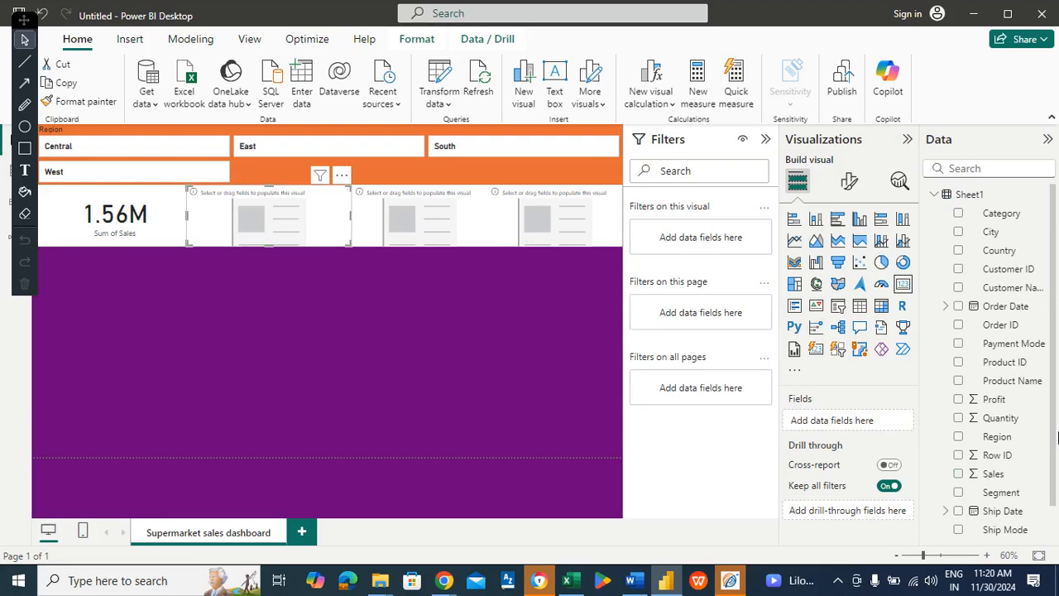
pyautogui.moveTo(995, 400); pyautogui.dragTo(867, 426)
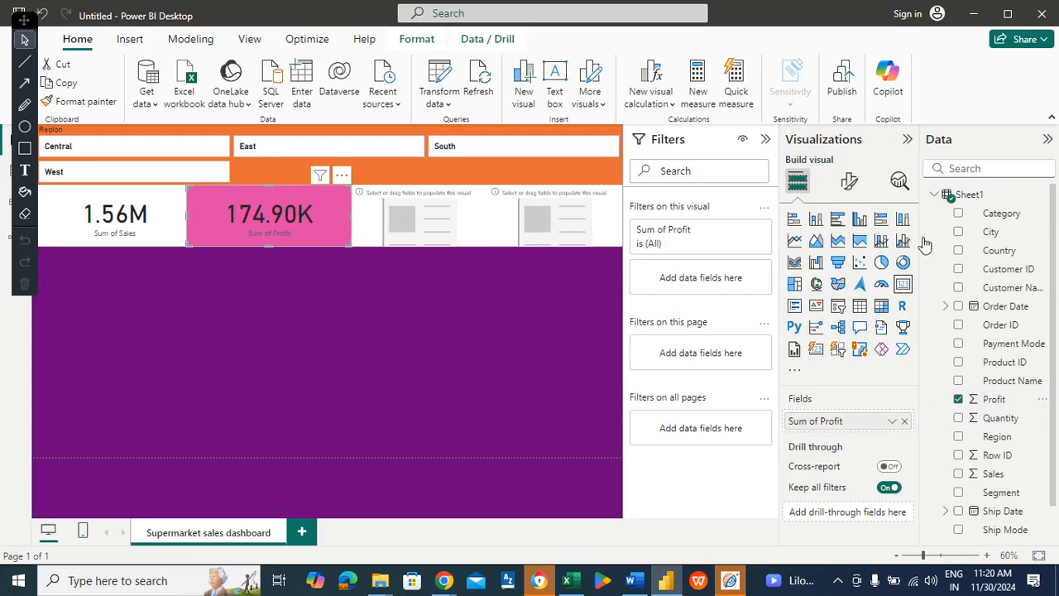
pyautogui.click(847, 182)
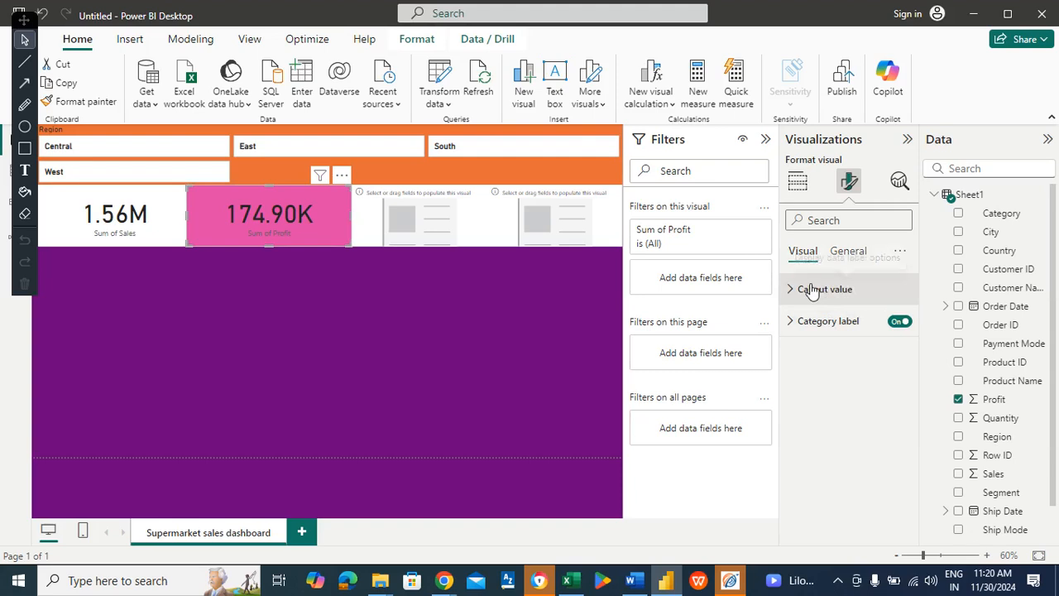
pyautogui.click(812, 288)
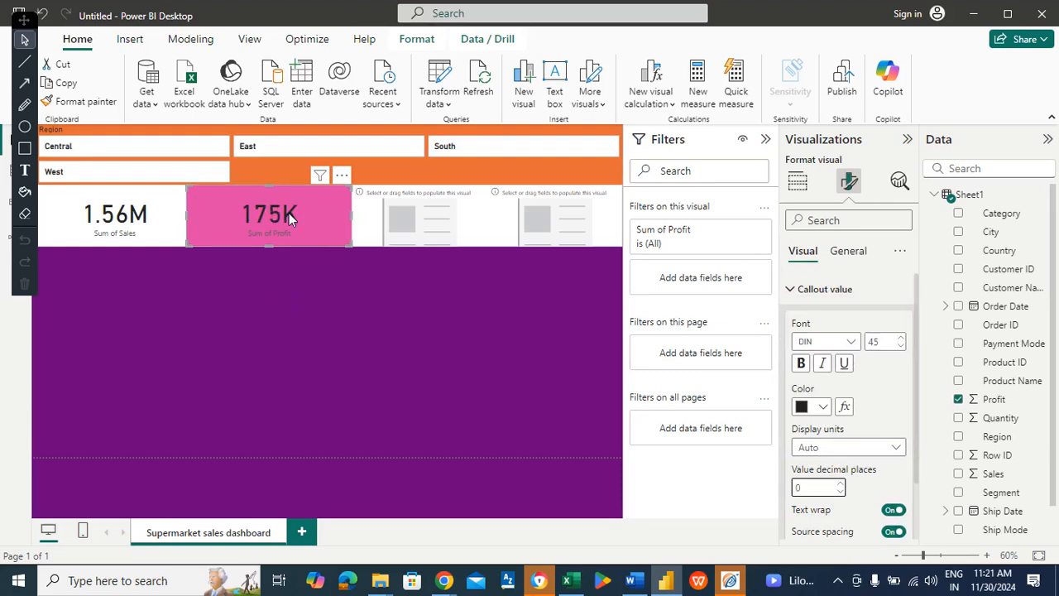
pyautogui.click(417, 207)
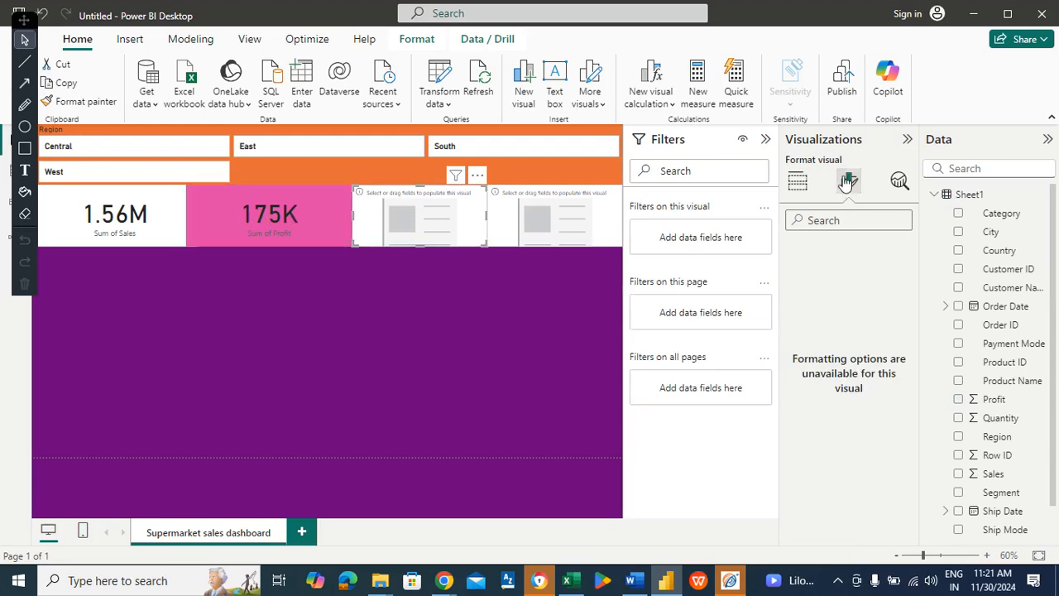
pyautogui.click(797, 180)
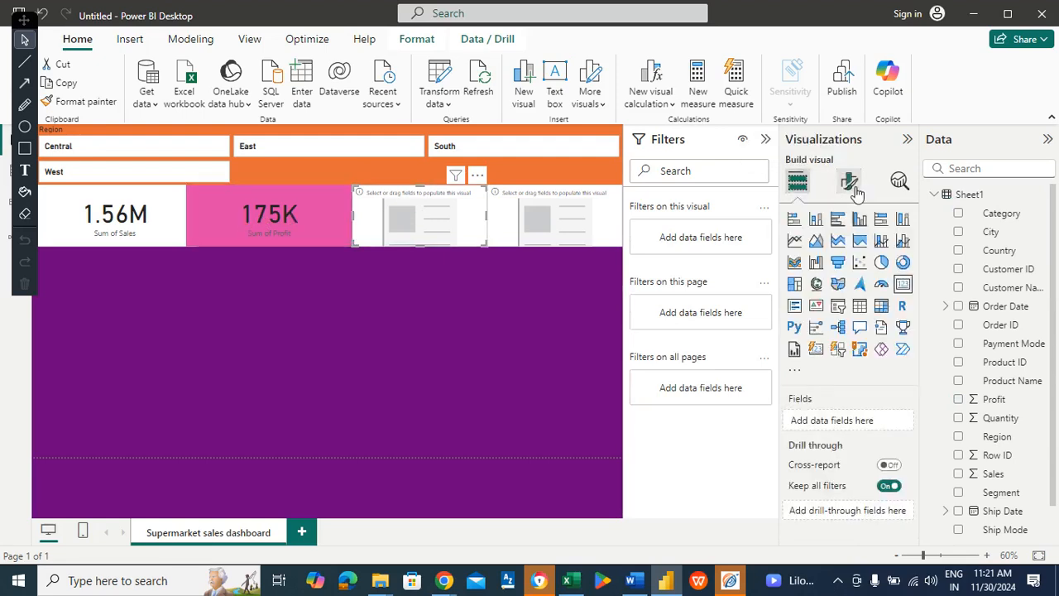
pyautogui.click(849, 182)
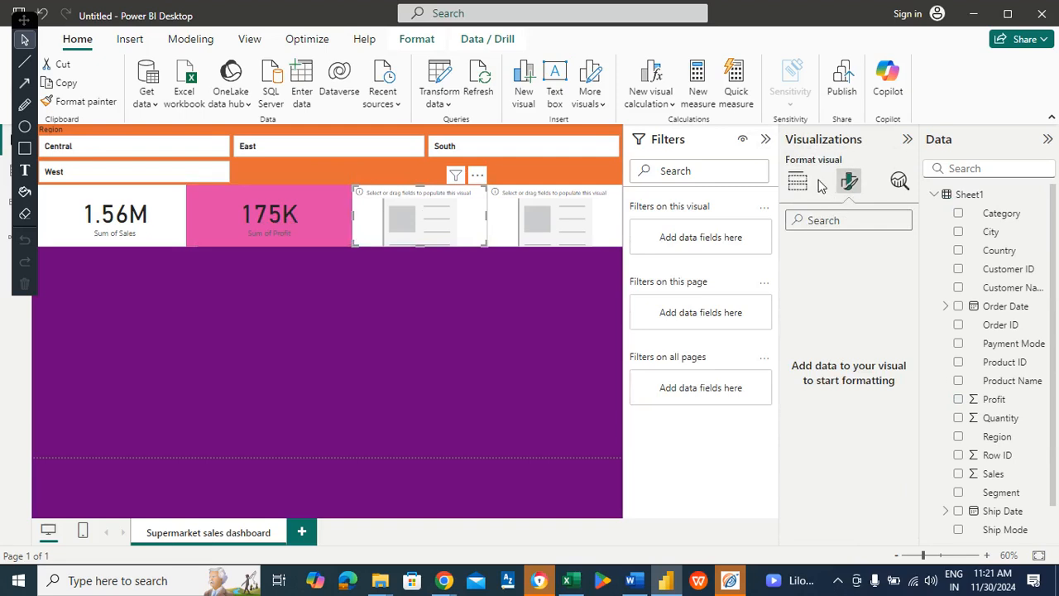
# - Turn off the Sum of Profit card's category label and give the card the title "Total Profit"
pyautogui.click(232, 199)
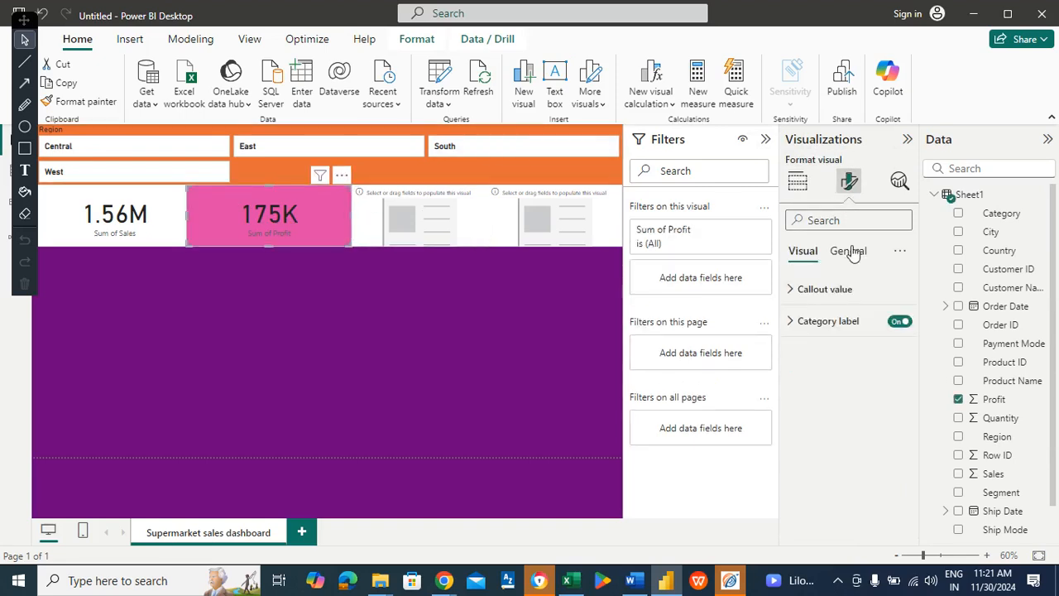
pyautogui.click(898, 323)
pyautogui.click(852, 260)
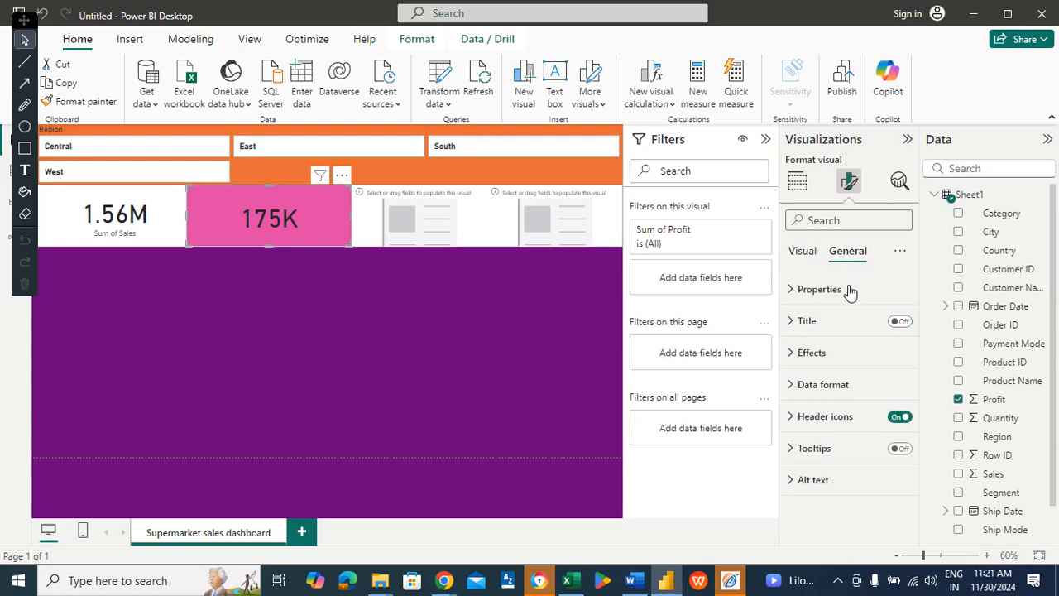
pyautogui.click(900, 321)
pyautogui.click(813, 328)
pyautogui.click(825, 398)
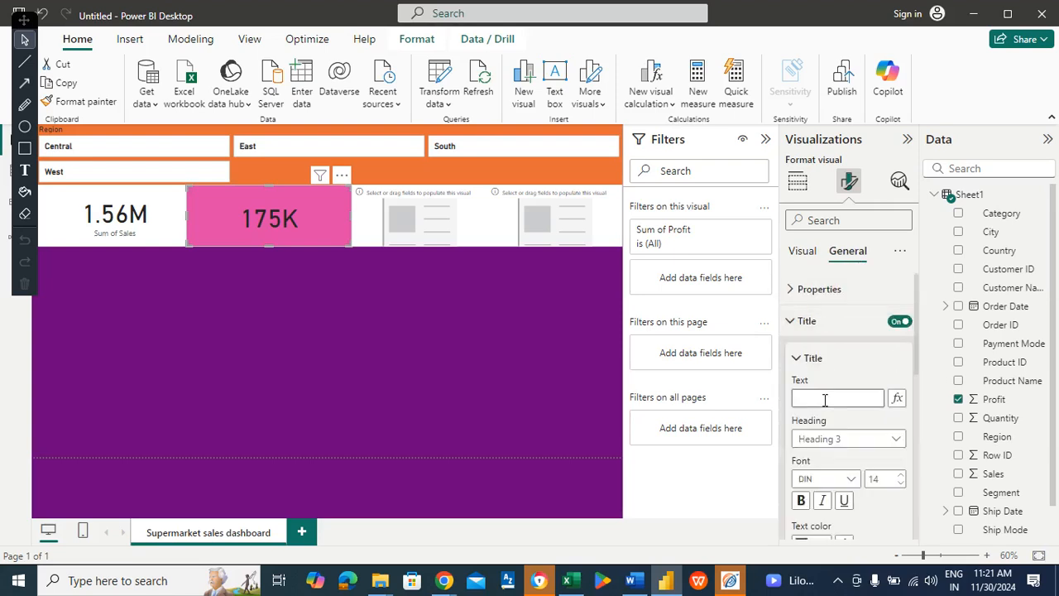
pyautogui.write('Total Profit')
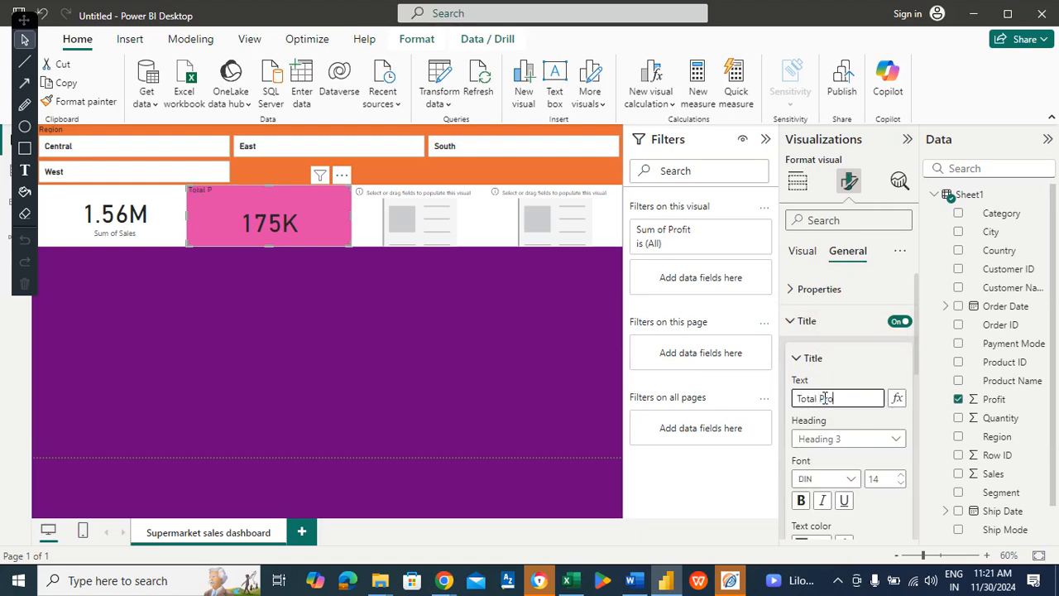
# - Format the Total Profit title as bold, centered text with font size 23
pyautogui.click(901, 474)
pyautogui.click(901, 475)
pyautogui.click(901, 476)
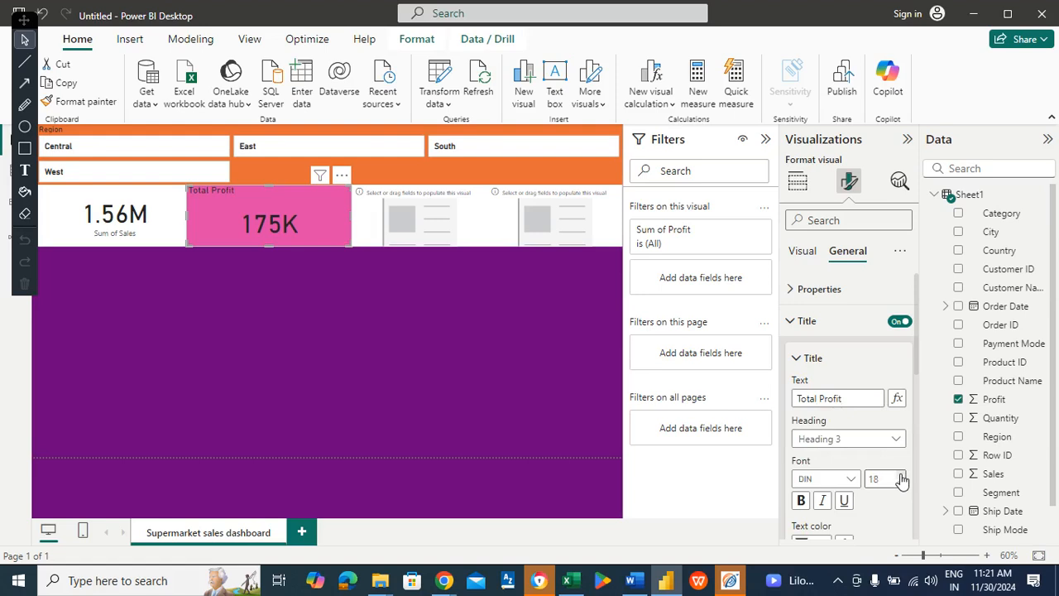
pyautogui.click(901, 476)
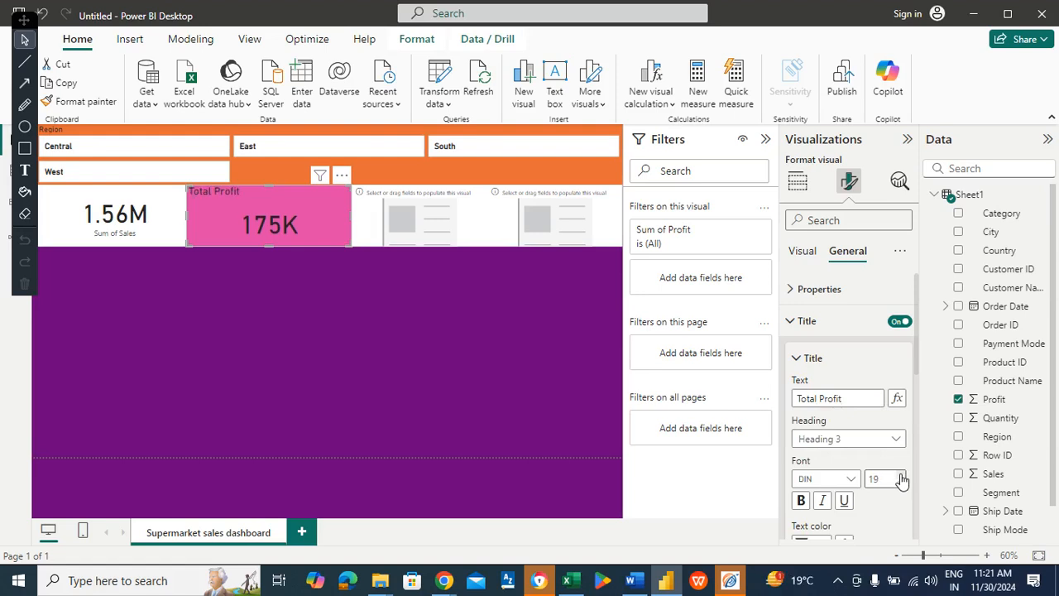
pyautogui.moveTo(914, 361); pyautogui.dragTo(913, 420)
pyautogui.click(819, 478)
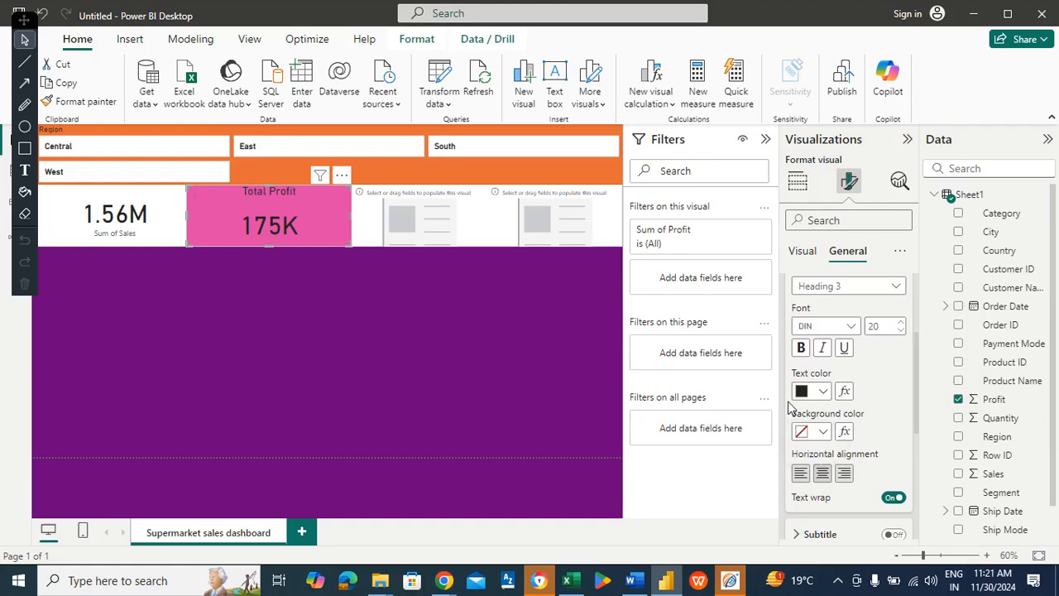
pyautogui.click(801, 348)
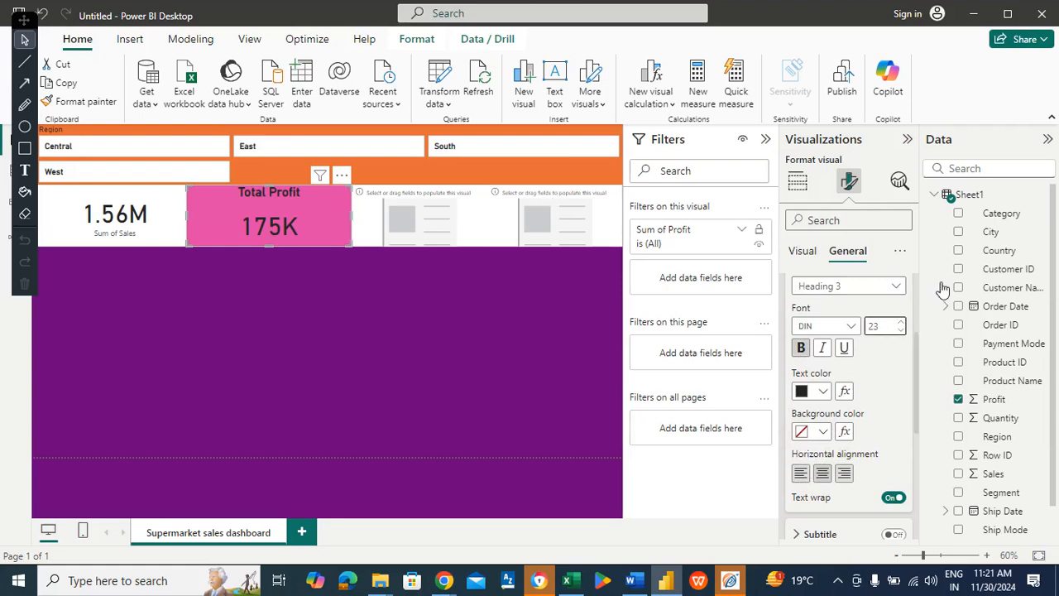
# - Set the Total Profit card's callout value font size to 50
pyautogui.click(798, 181)
pyautogui.click(846, 182)
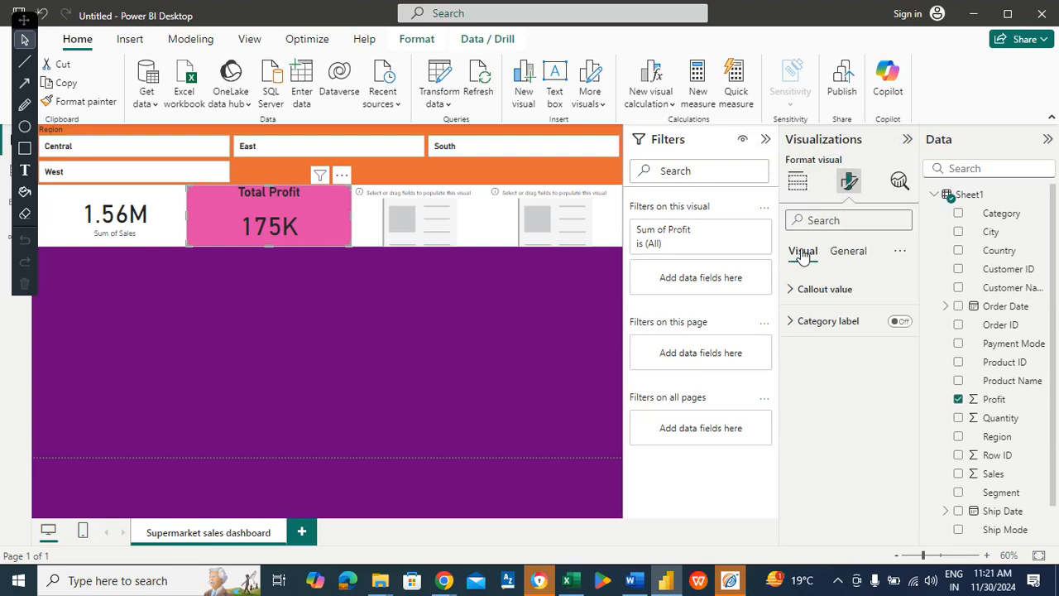
pyautogui.click(827, 290)
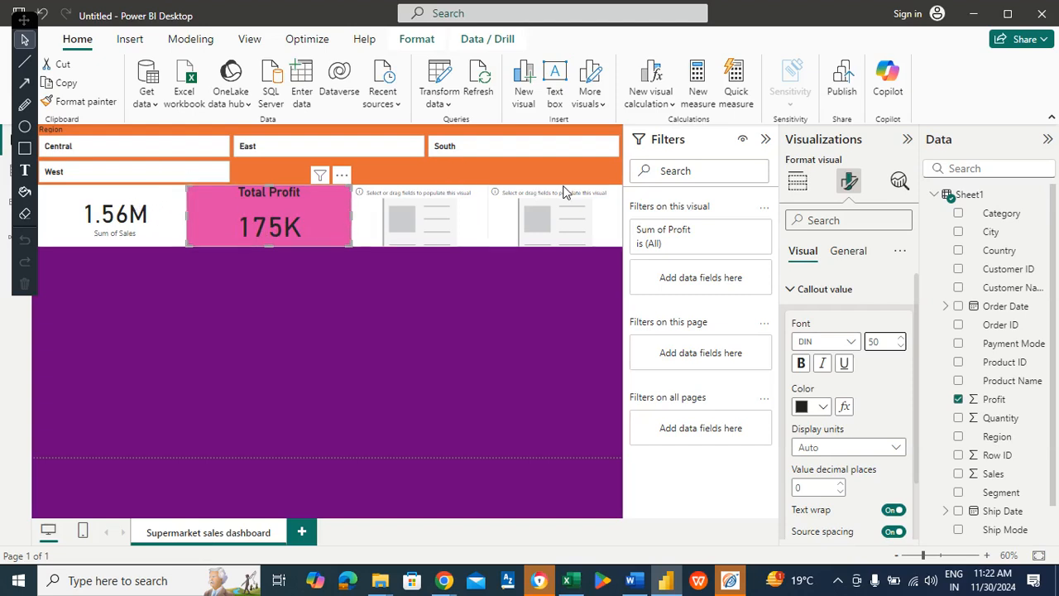
# - Give the first Sum of Sales card a bright blue background
pyautogui.click(93, 200)
pyautogui.click(849, 252)
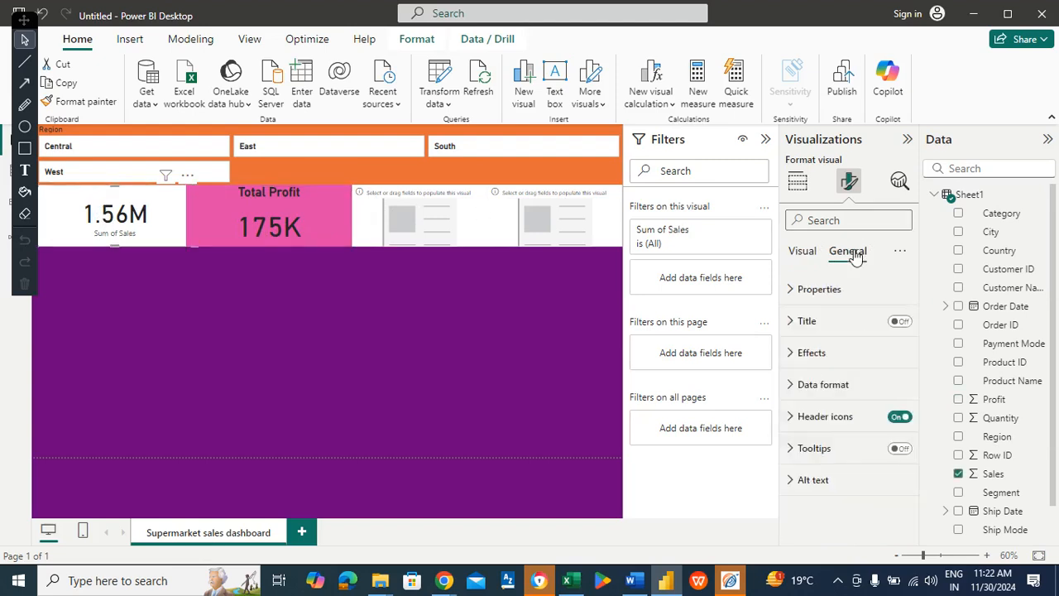
pyautogui.click(827, 352)
pyautogui.click(828, 430)
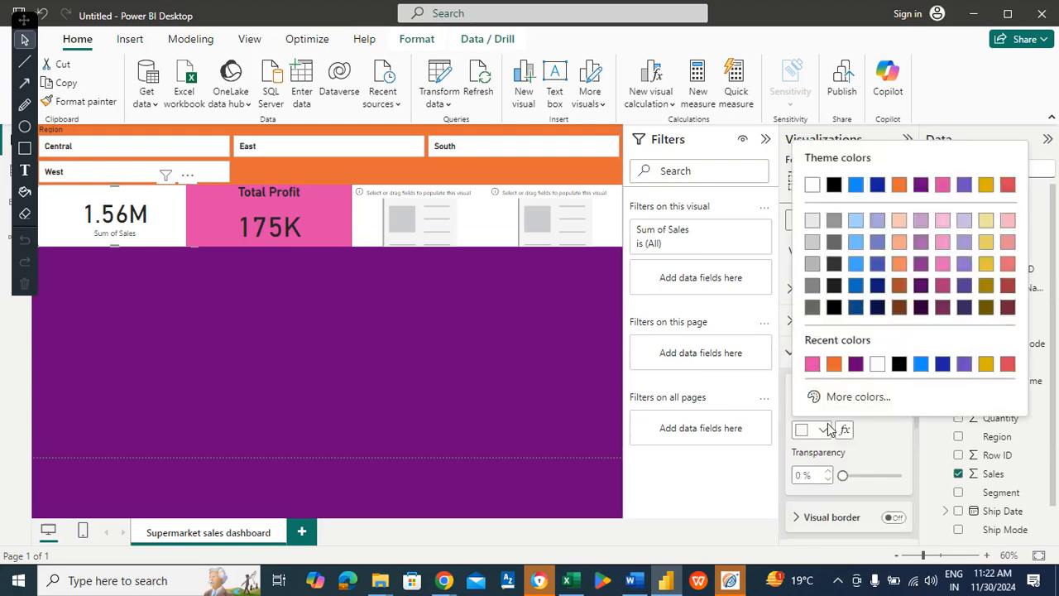
pyautogui.click(921, 364)
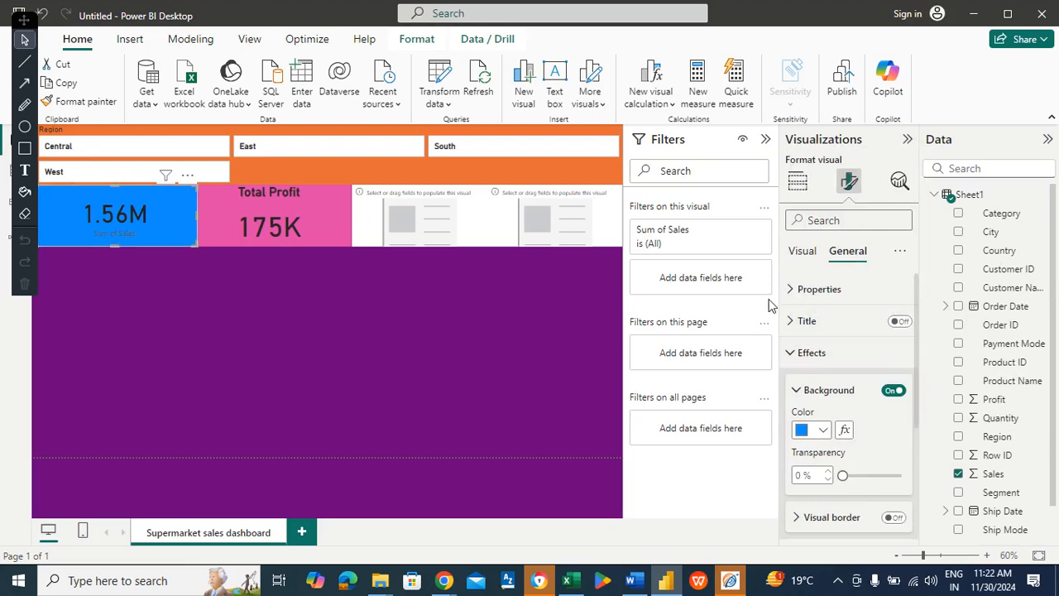
pyautogui.click(839, 369)
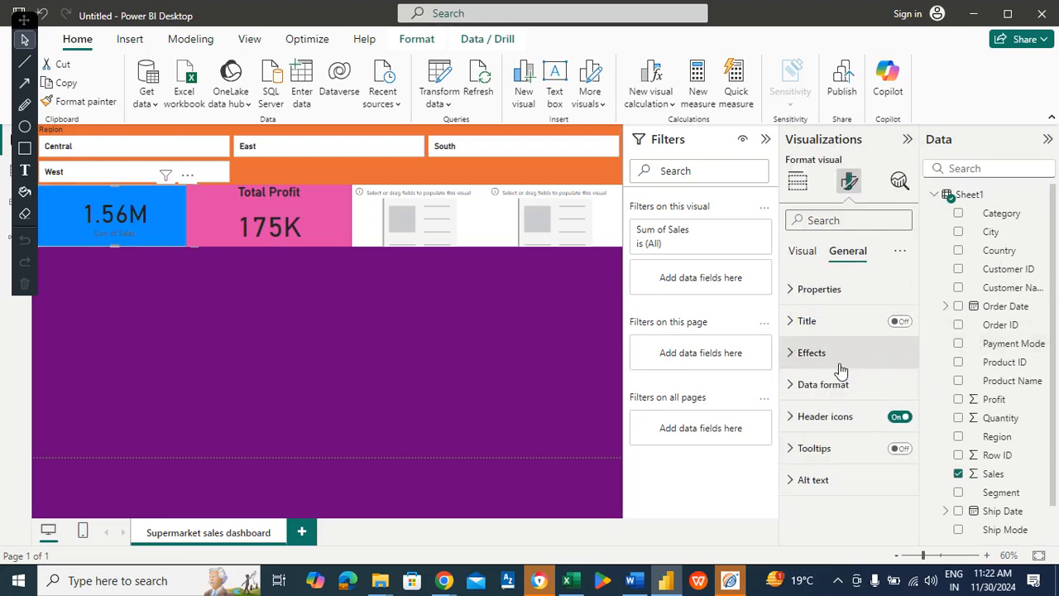
pyautogui.click(840, 370)
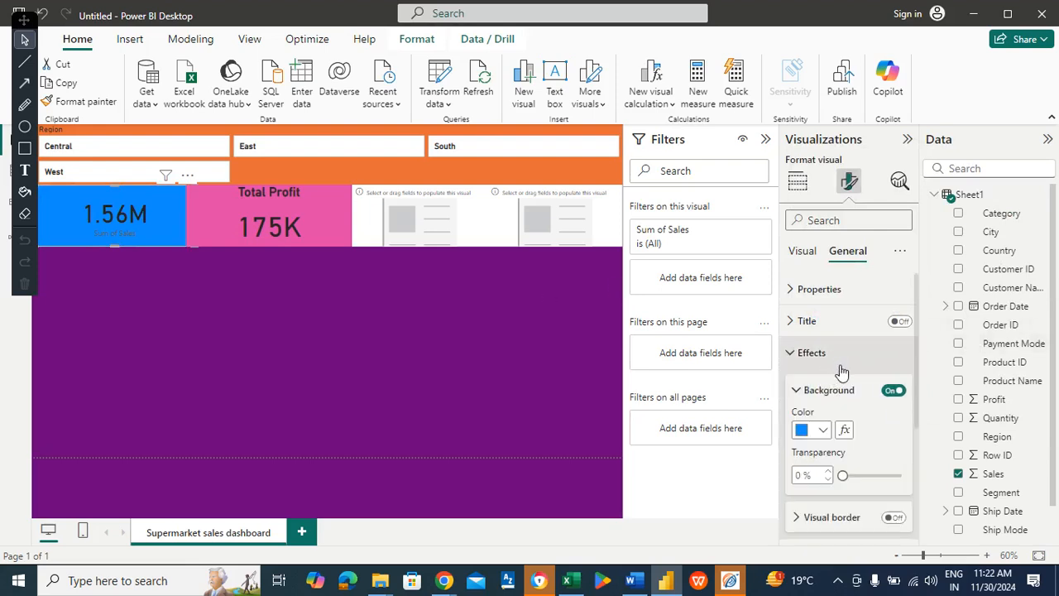
# - Change the first Sum of Sales card's background to dark blue and turn off its category label
pyautogui.click(823, 430)
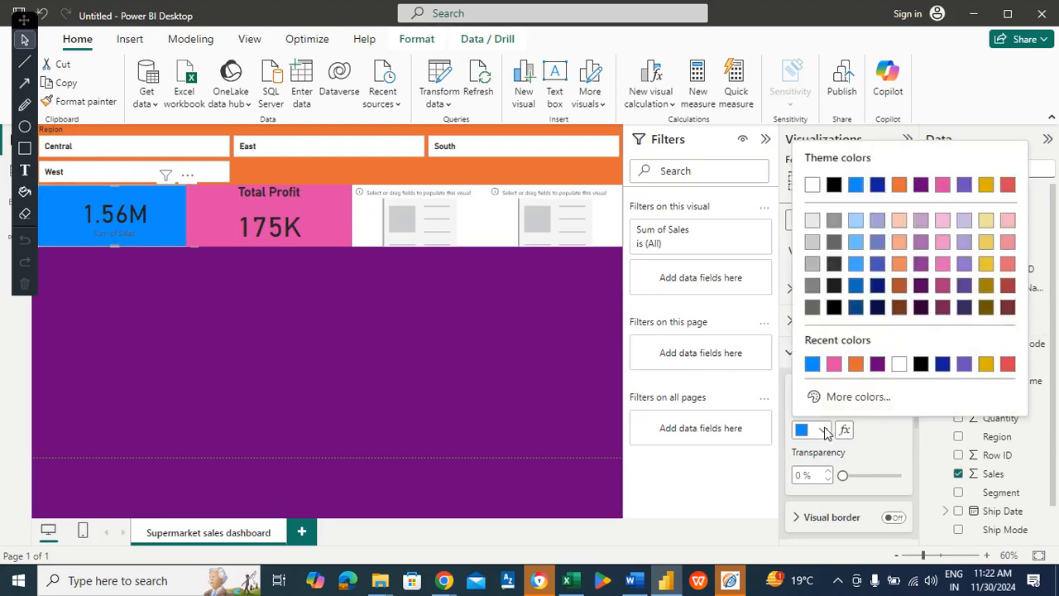
pyautogui.click(940, 366)
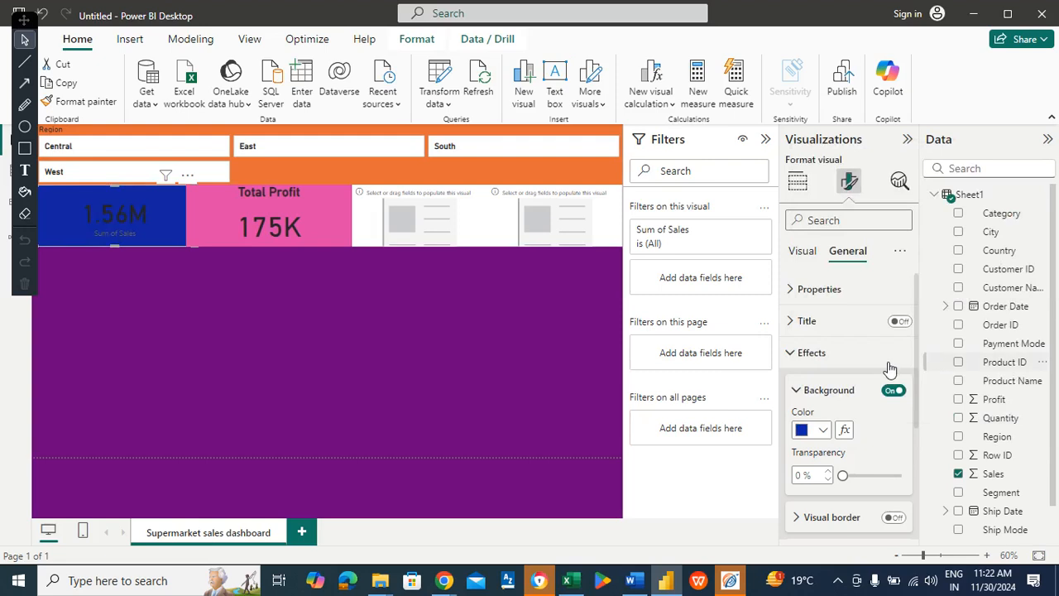
pyautogui.click(809, 258)
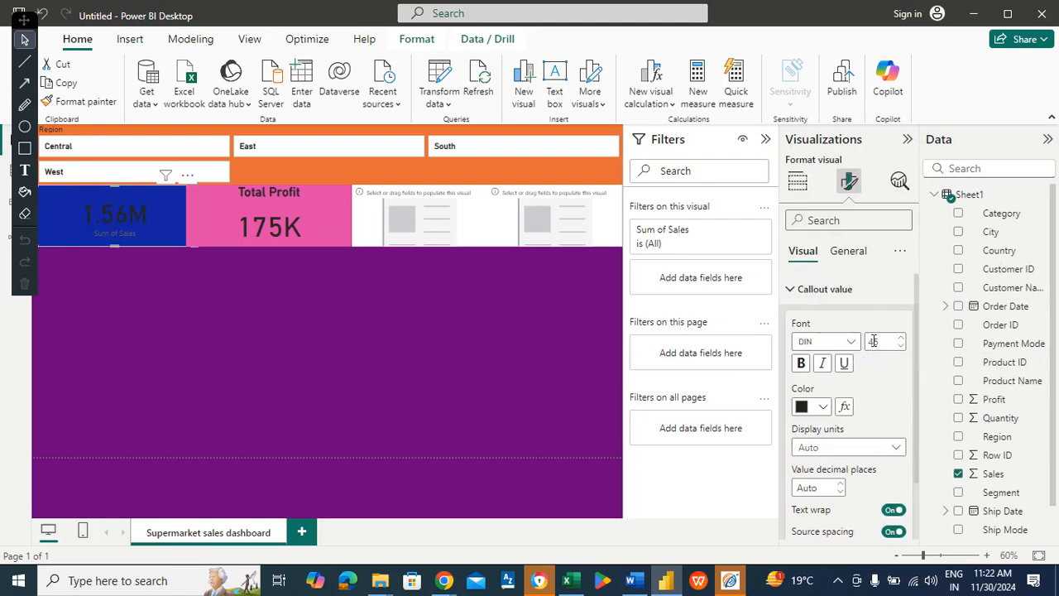
pyautogui.click(832, 288)
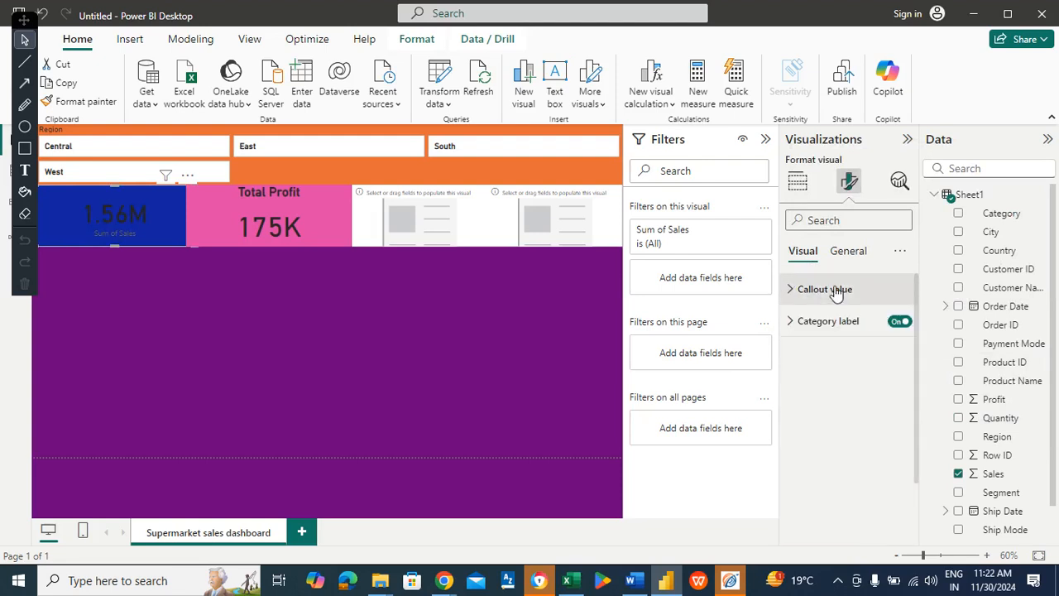
pyautogui.click(899, 323)
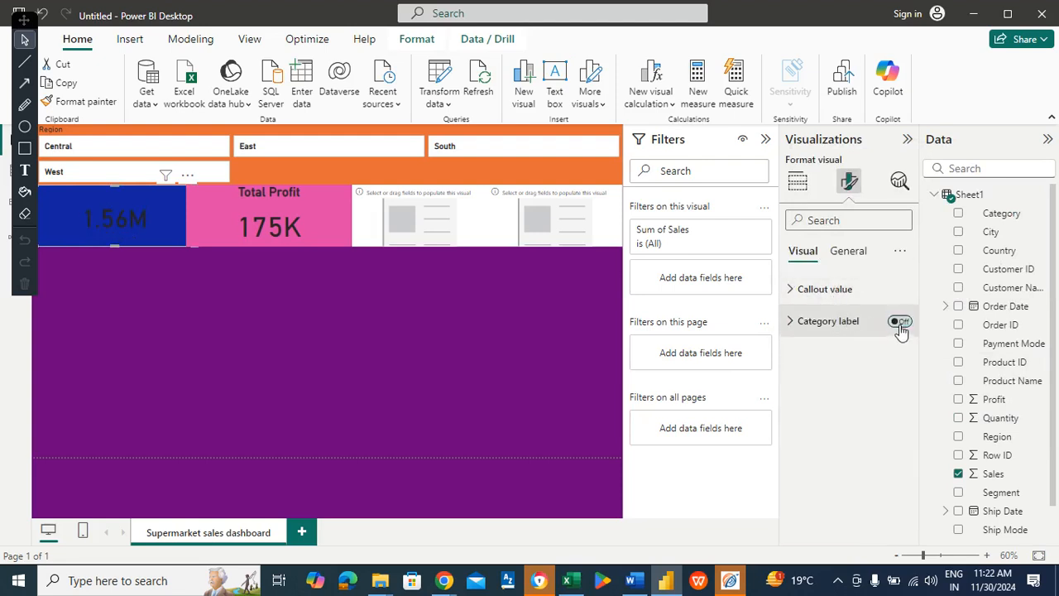
# - Set the Sum of Sales card's callout value color to white
pyautogui.click(832, 294)
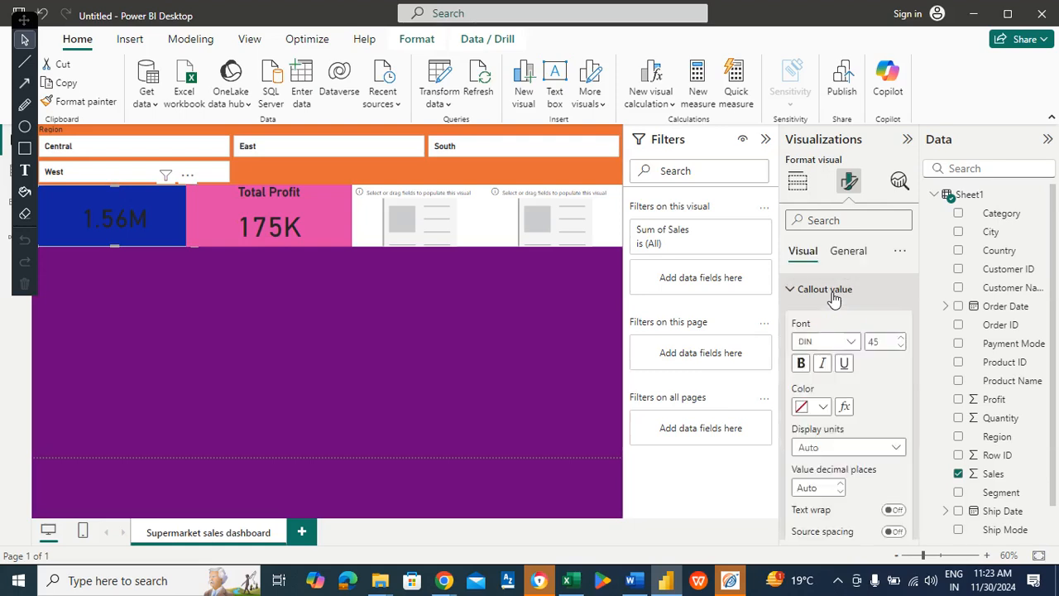
pyautogui.click(823, 406)
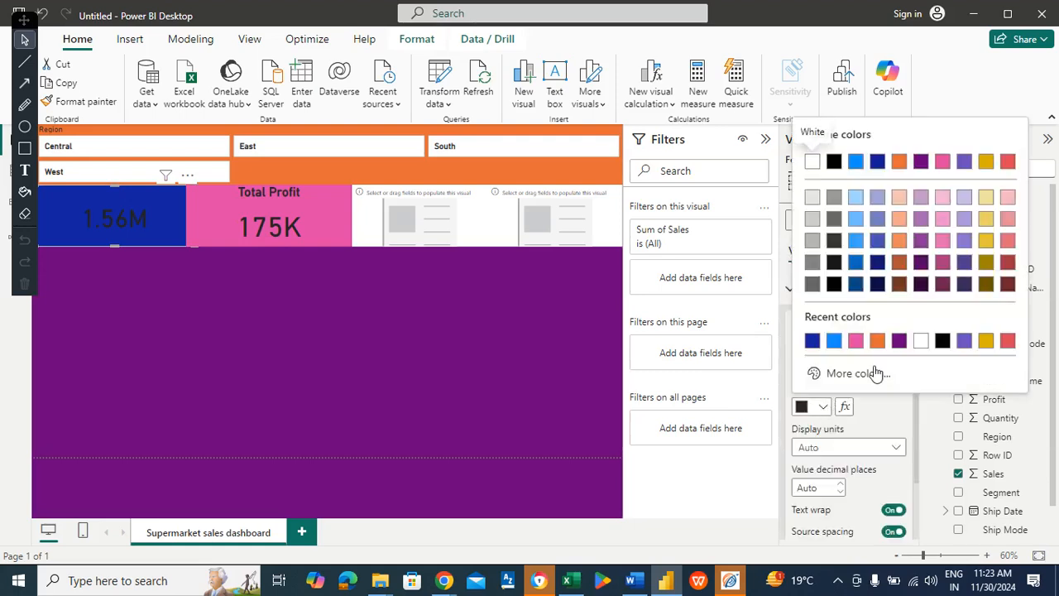
pyautogui.click(920, 342)
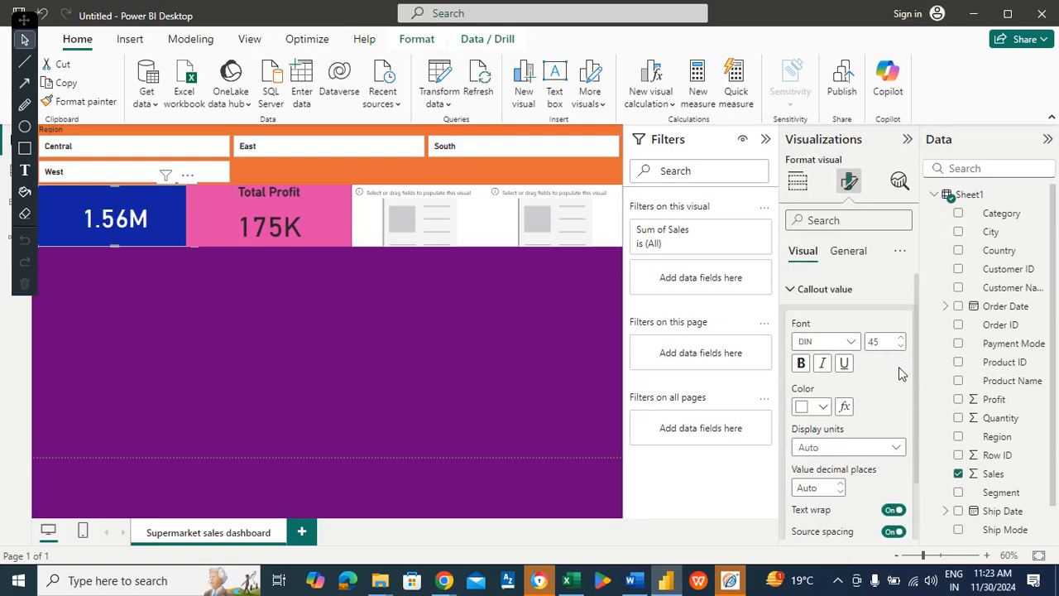
# - Turn on the Sum of Sales card's title with white text and enter "Total Profit" as its text
pyautogui.click(854, 258)
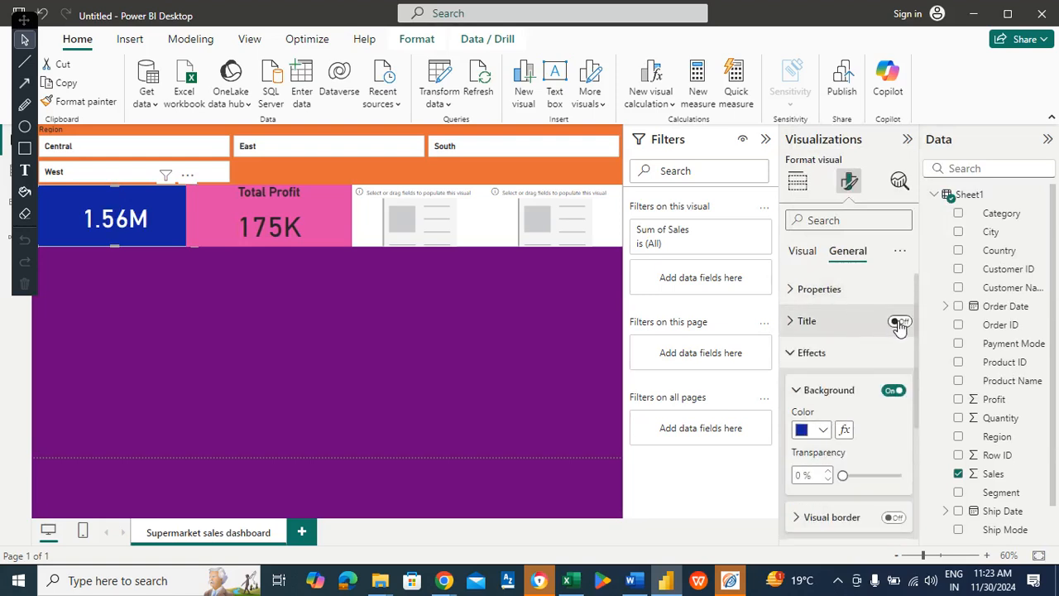
pyautogui.click(844, 333)
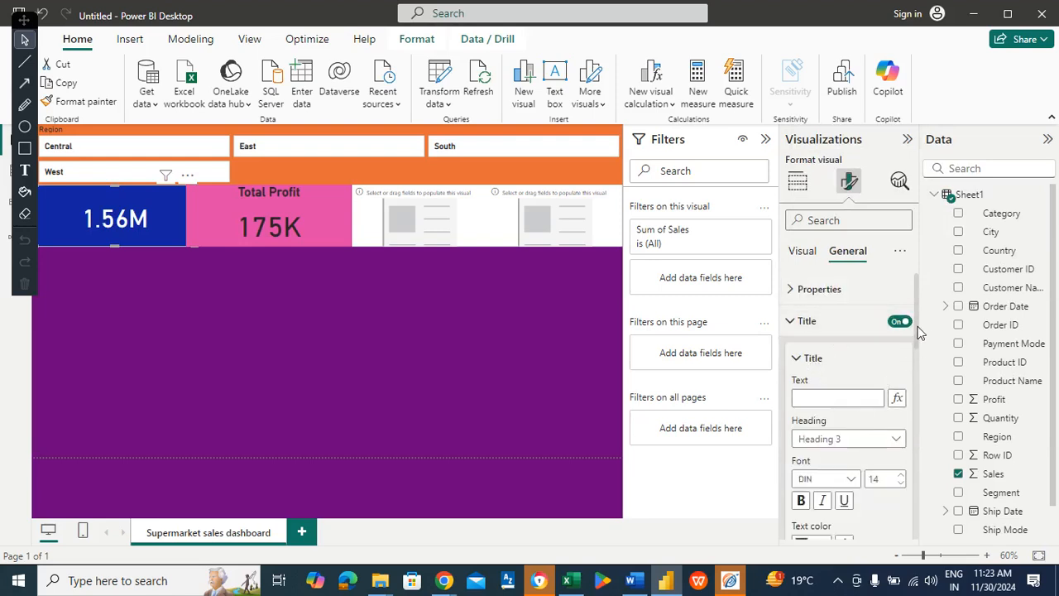
pyautogui.moveTo(915, 327); pyautogui.dragTo(925, 384)
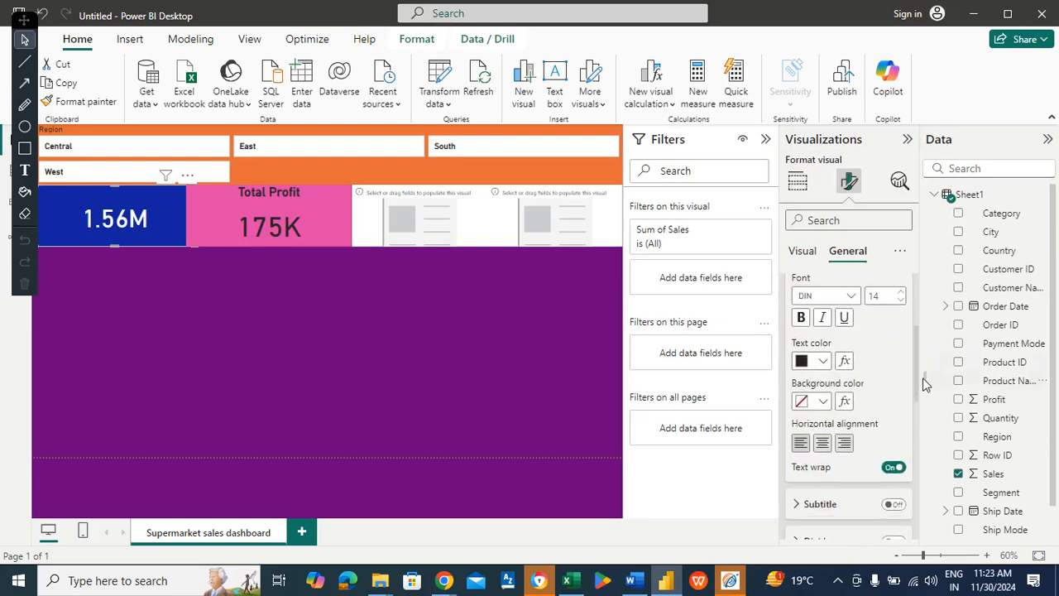
pyautogui.click(822, 356)
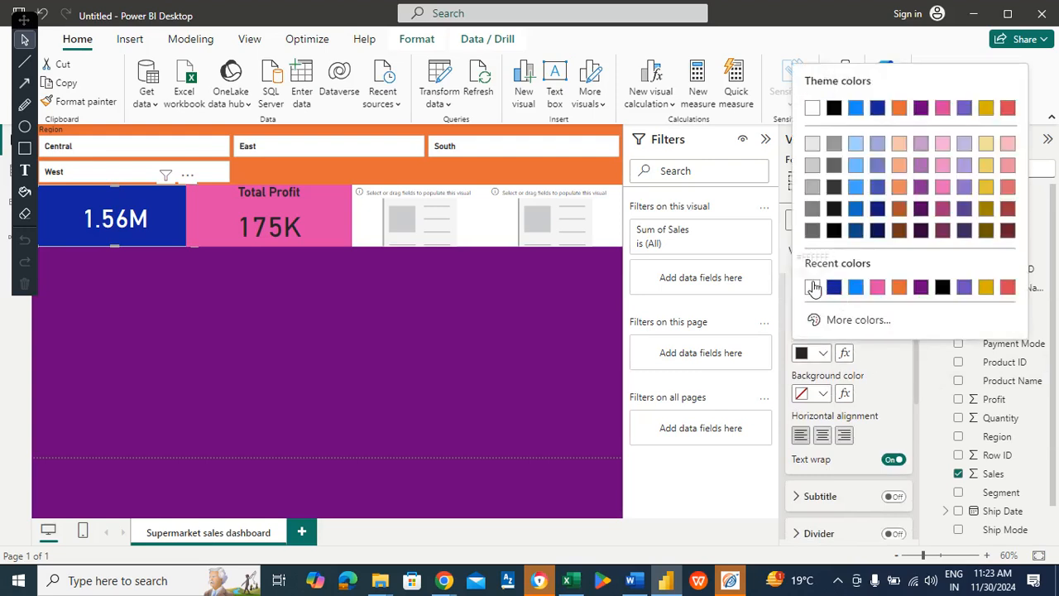
pyautogui.click(812, 286)
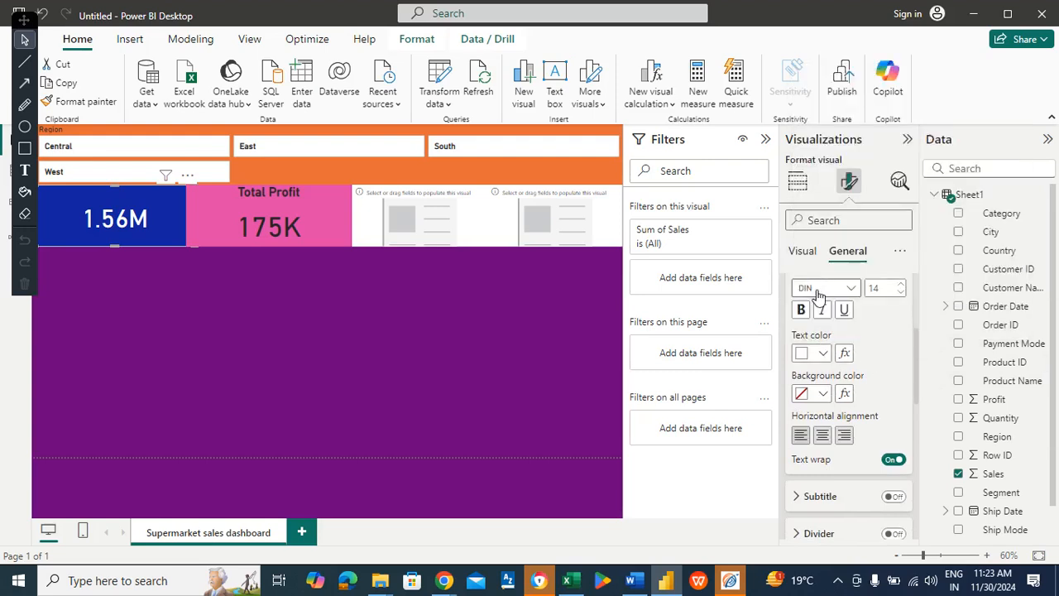
pyautogui.click(916, 364)
pyautogui.moveTo(915, 359); pyautogui.dragTo(914, 337)
pyautogui.click(818, 289)
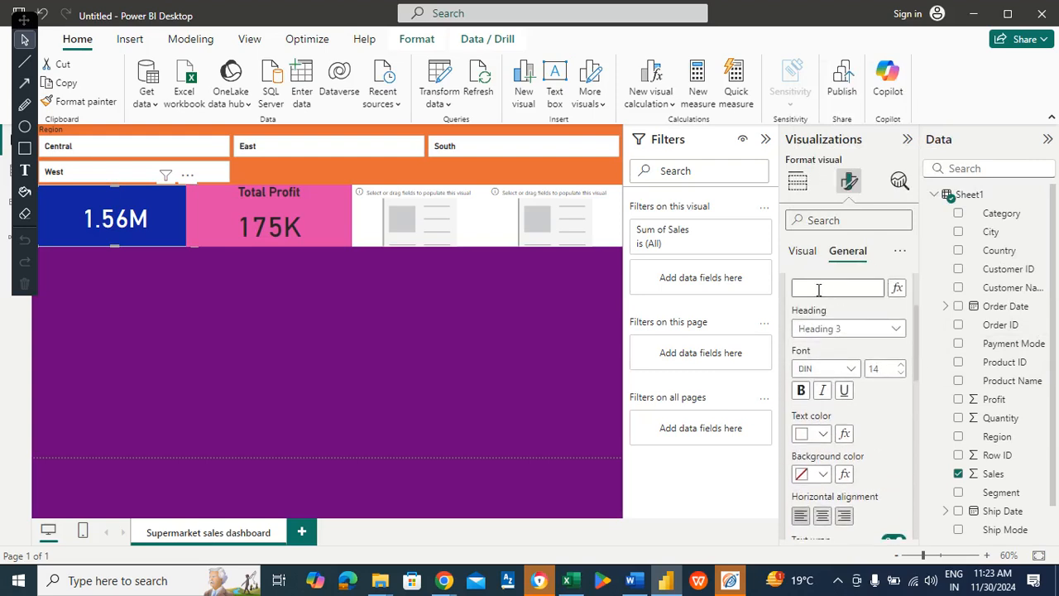
pyautogui.write('Total Profit')
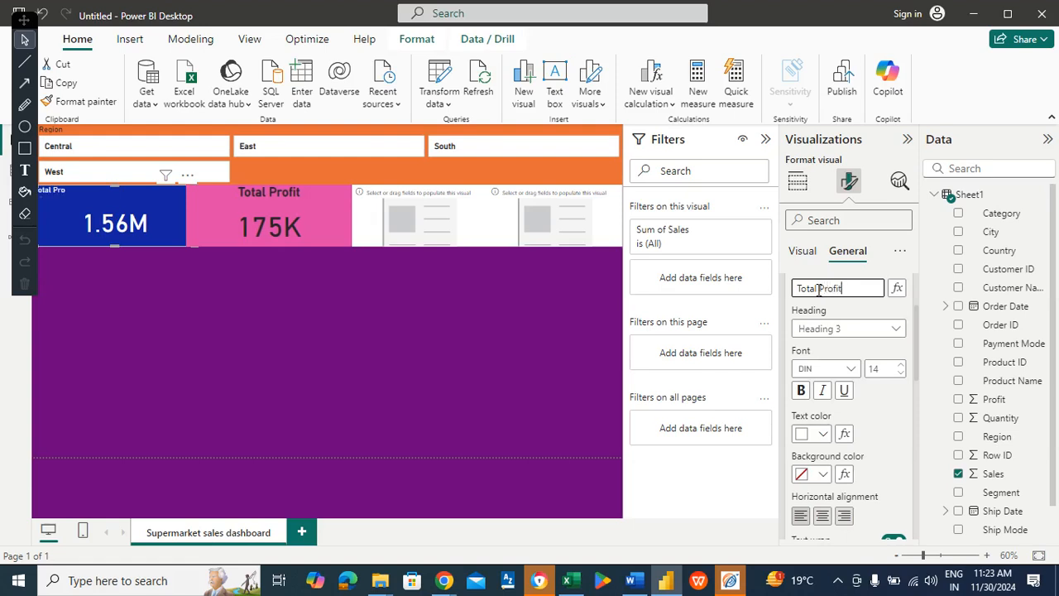
# - Format the Sum of Sales card's title as bold, centered text with font size 20
pyautogui.click(900, 366)
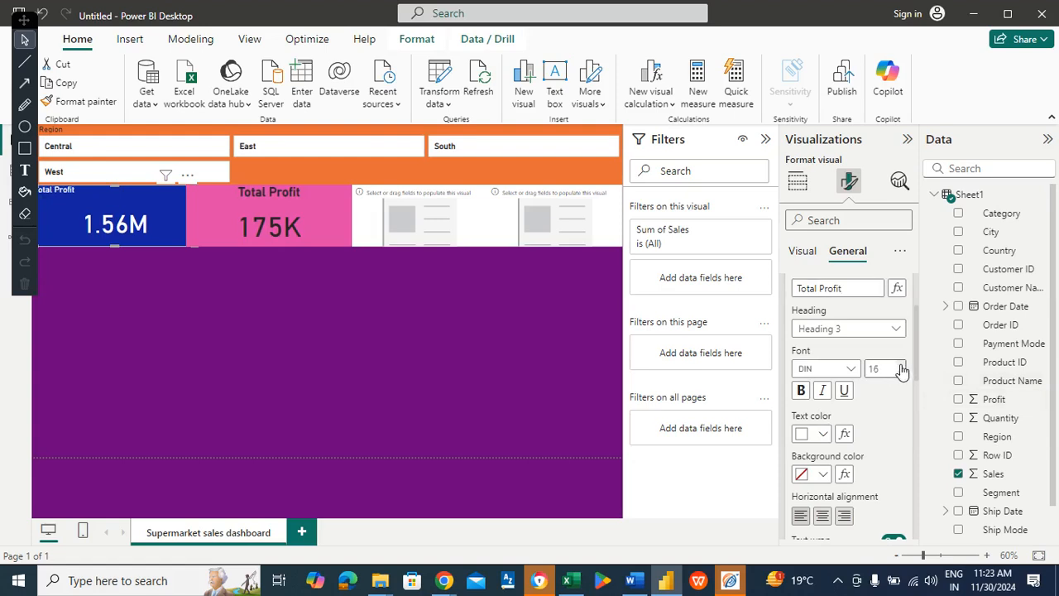
pyautogui.click(901, 366)
pyautogui.click(902, 370)
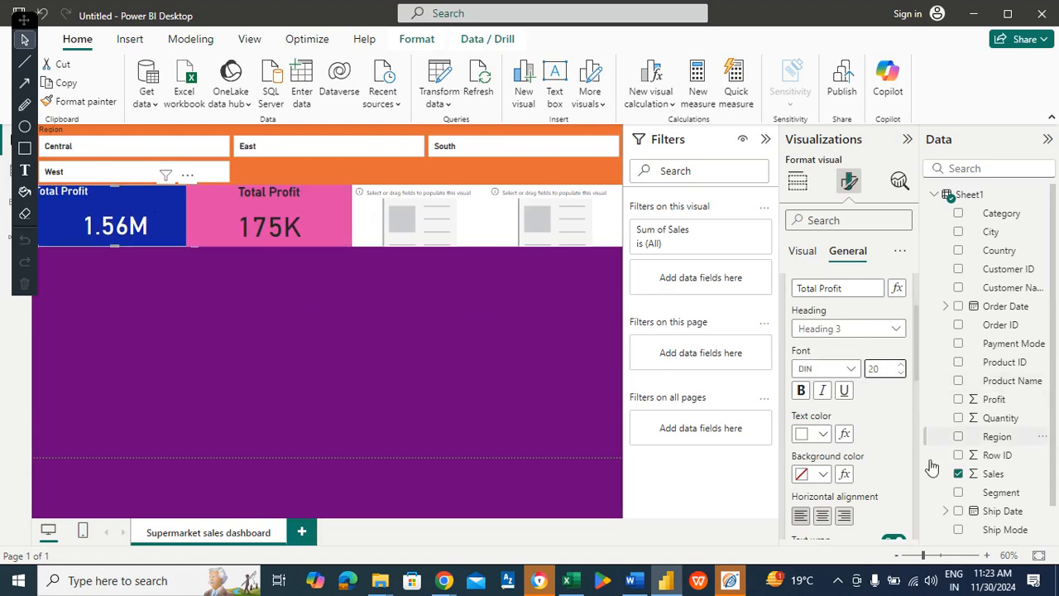
pyautogui.click(822, 517)
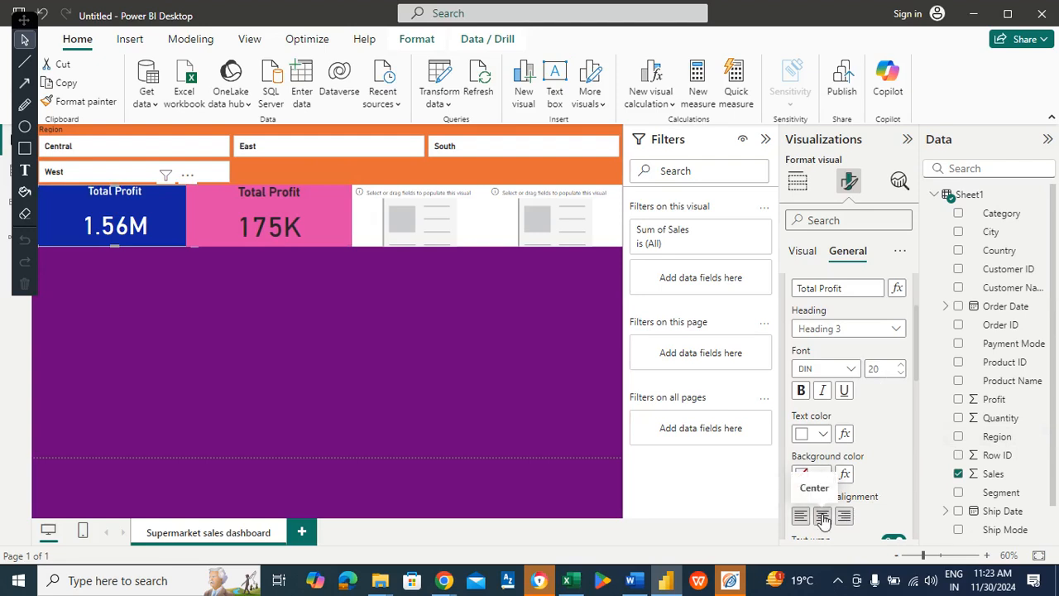
pyautogui.click(801, 391)
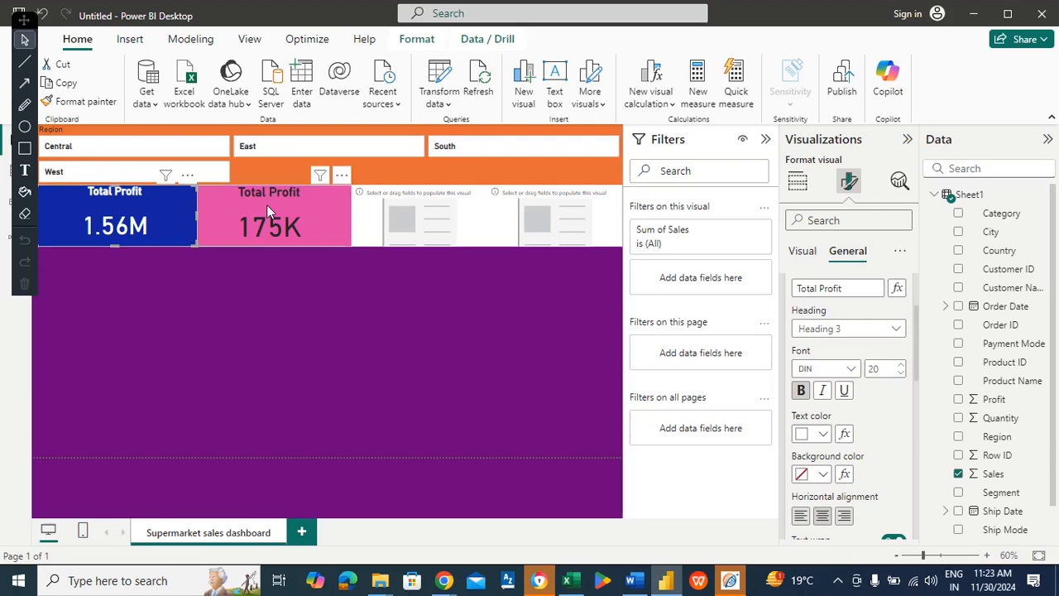
# - Add the Quantity field to the first empty card, beside the pink Total Profit card
pyautogui.click(382, 203)
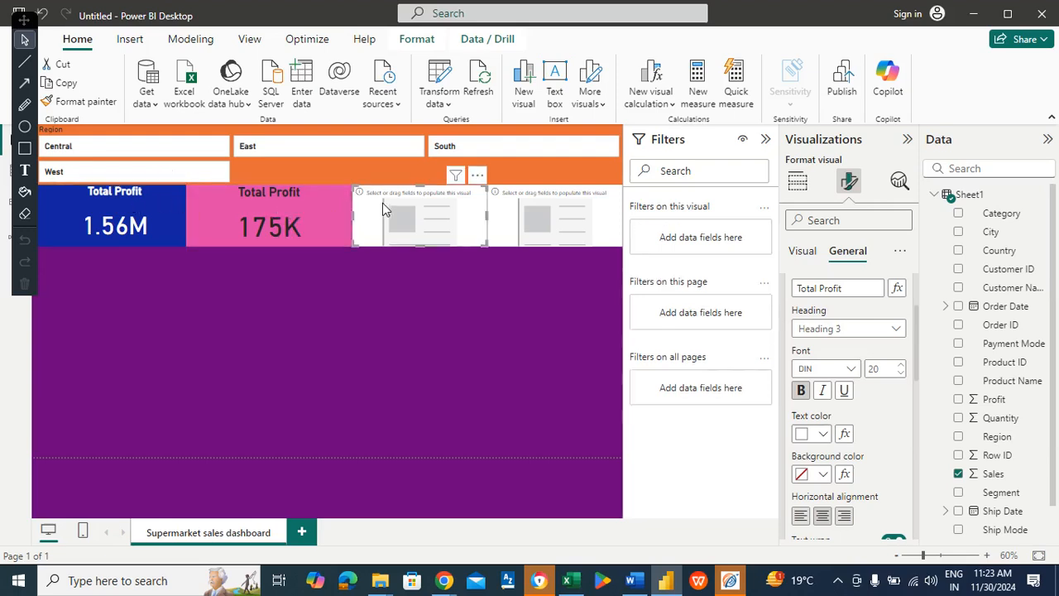
pyautogui.click(797, 180)
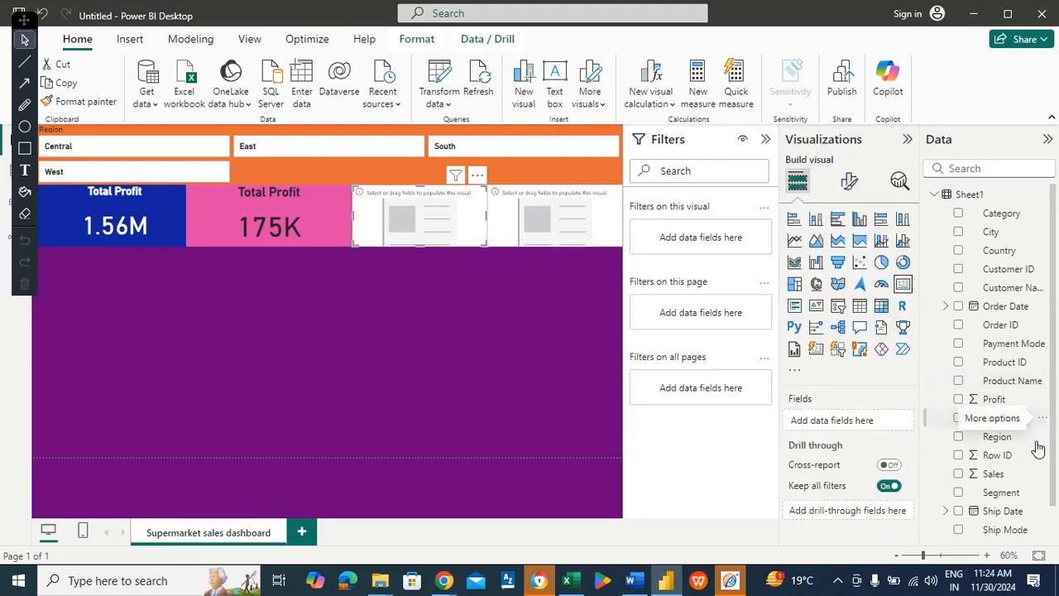
pyautogui.moveTo(1022, 420); pyautogui.dragTo(887, 423)
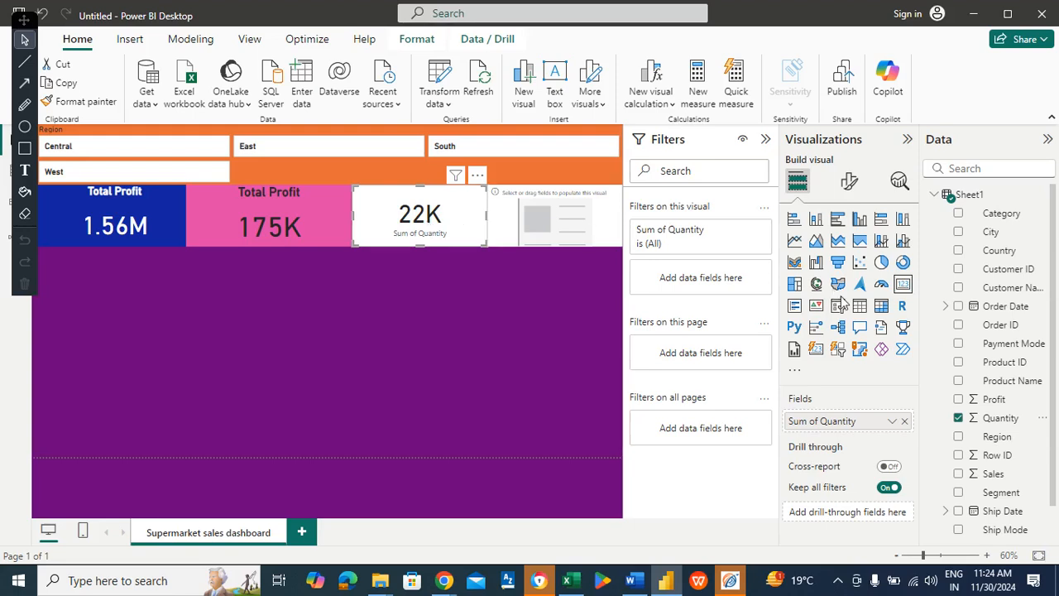
# - Give the Sum of Quantity card a golden yellow background
pyautogui.click(849, 178)
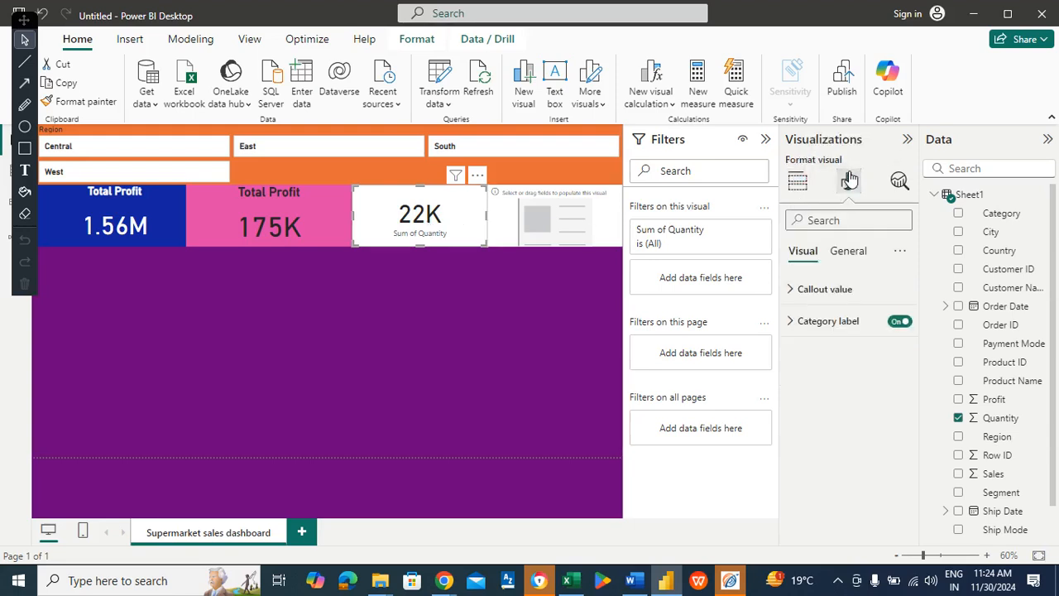
pyautogui.click(852, 253)
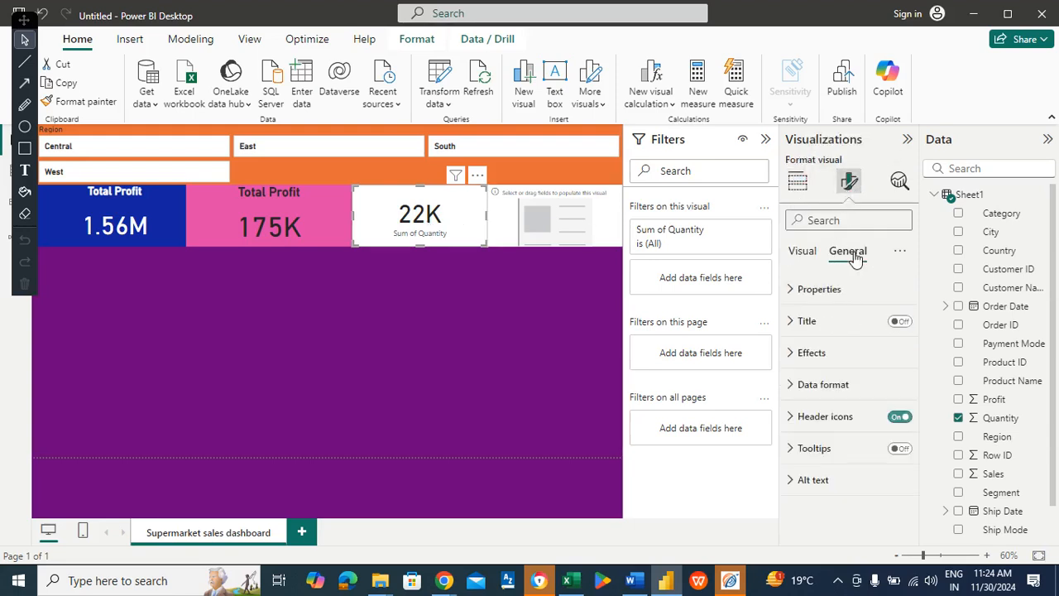
pyautogui.click(812, 352)
pyautogui.click(822, 431)
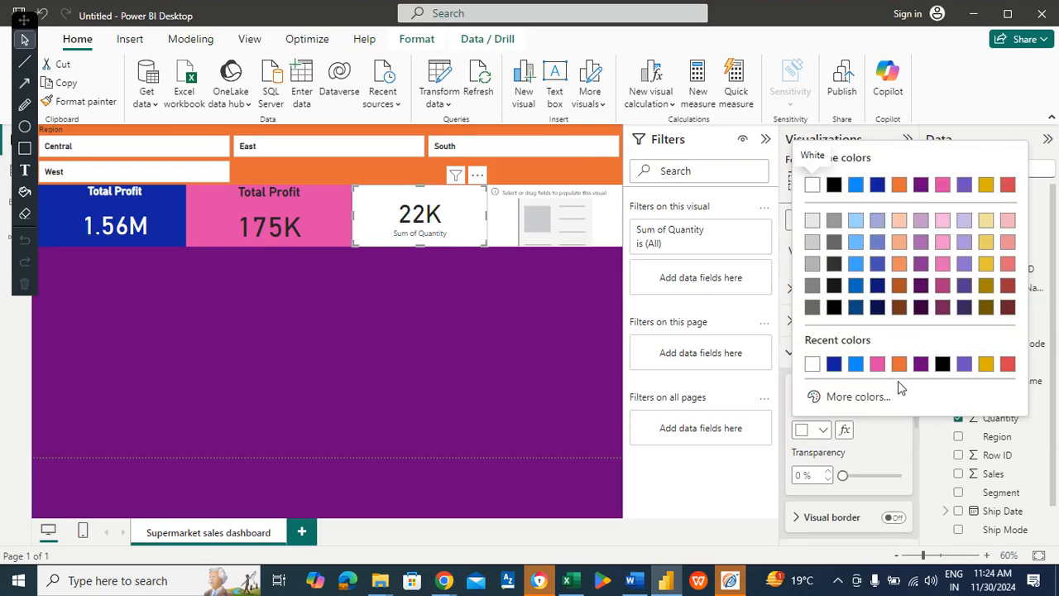
pyautogui.click(986, 364)
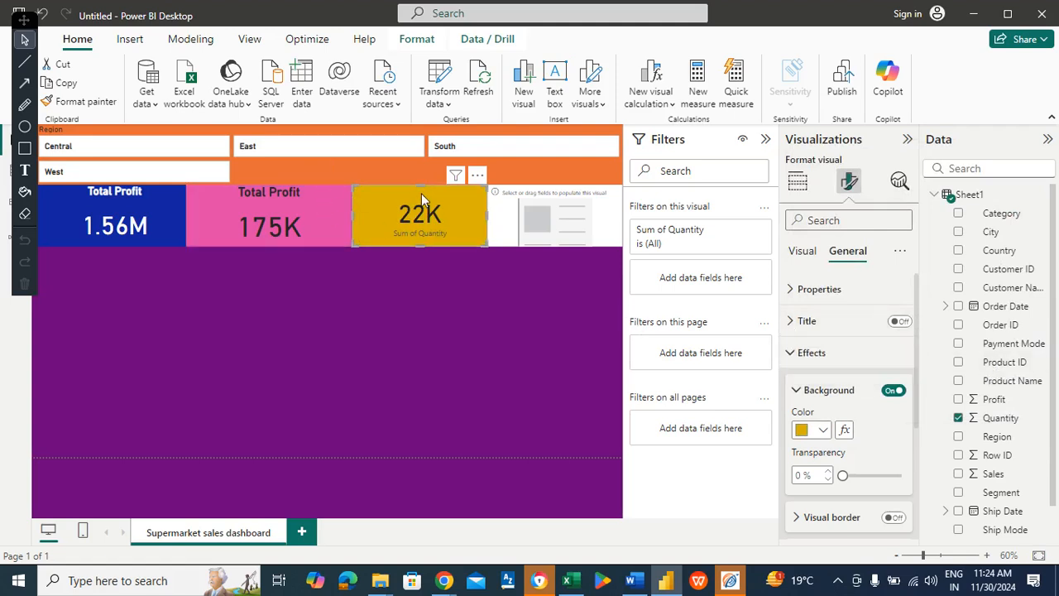
# - Turn off the Sum of Quantity card's category label and set its callout value font size to 50
pyautogui.click(798, 249)
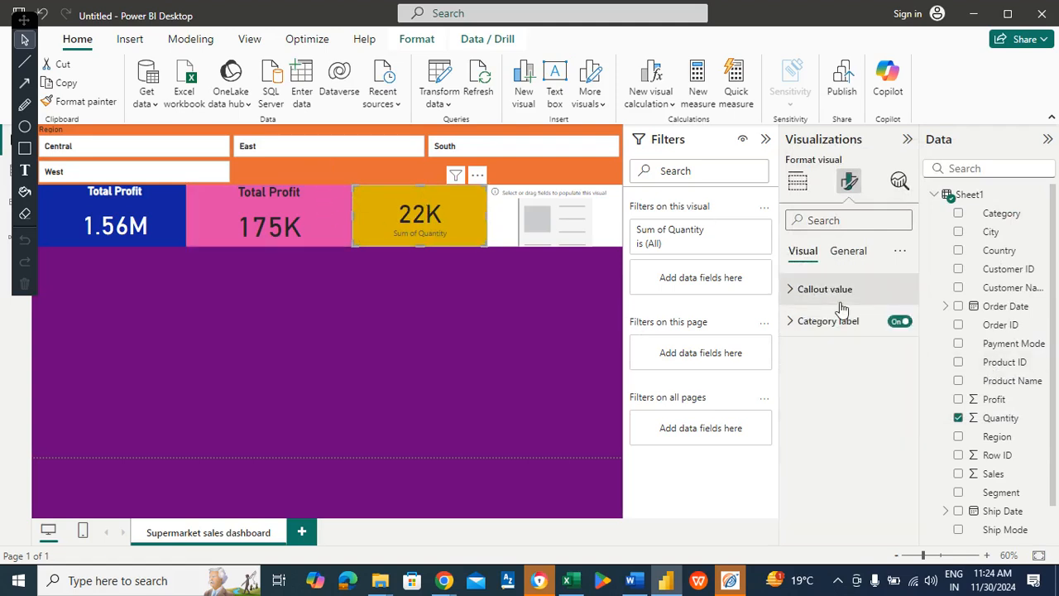
pyautogui.click(896, 322)
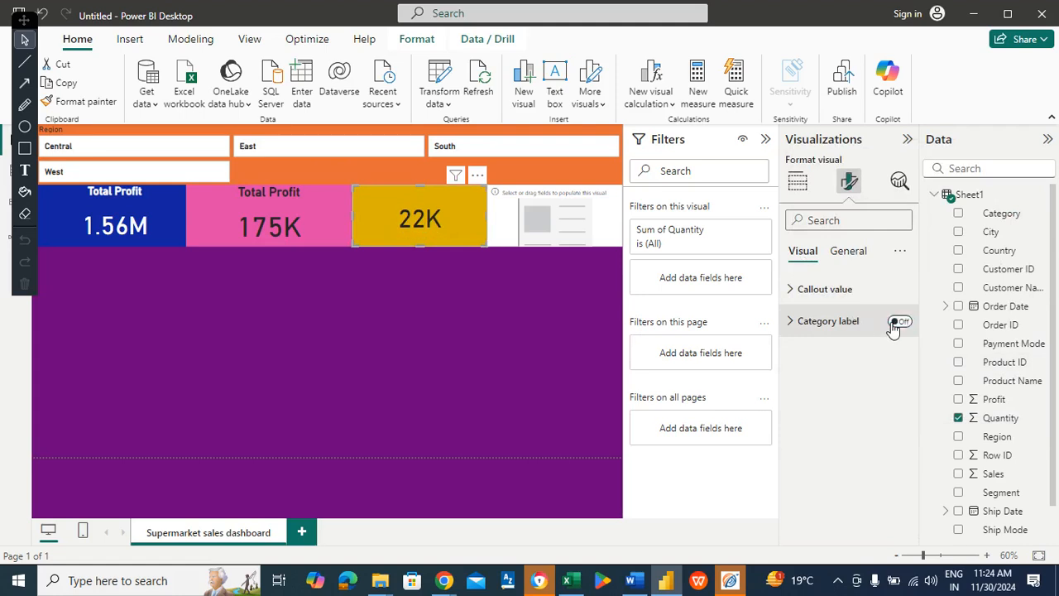
pyautogui.click(846, 291)
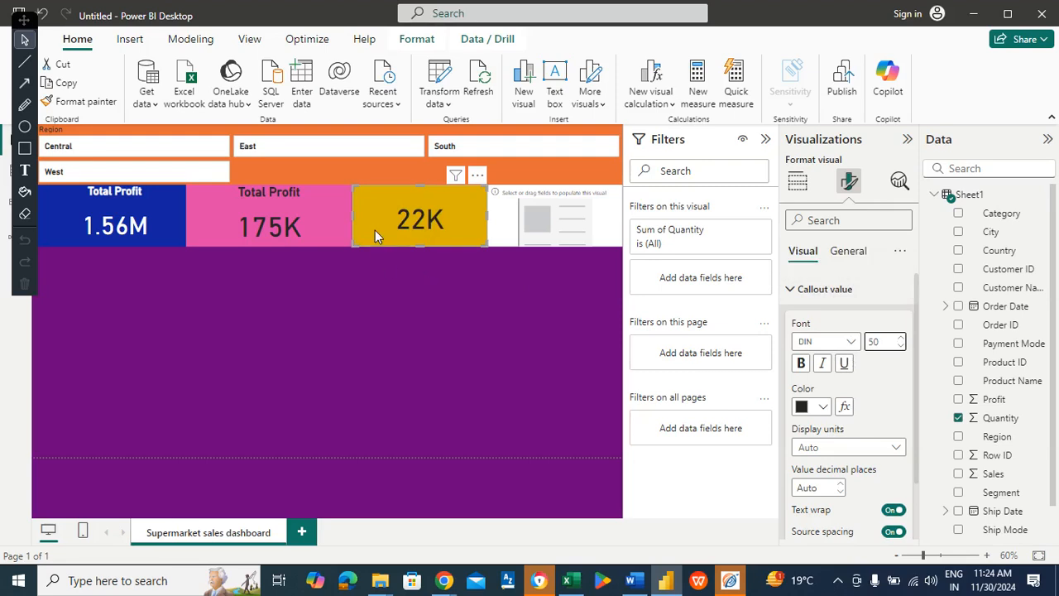
# - Turn on the Sum of Quantity card's title and enter "Total quantities sold" as its text
pyautogui.click(844, 256)
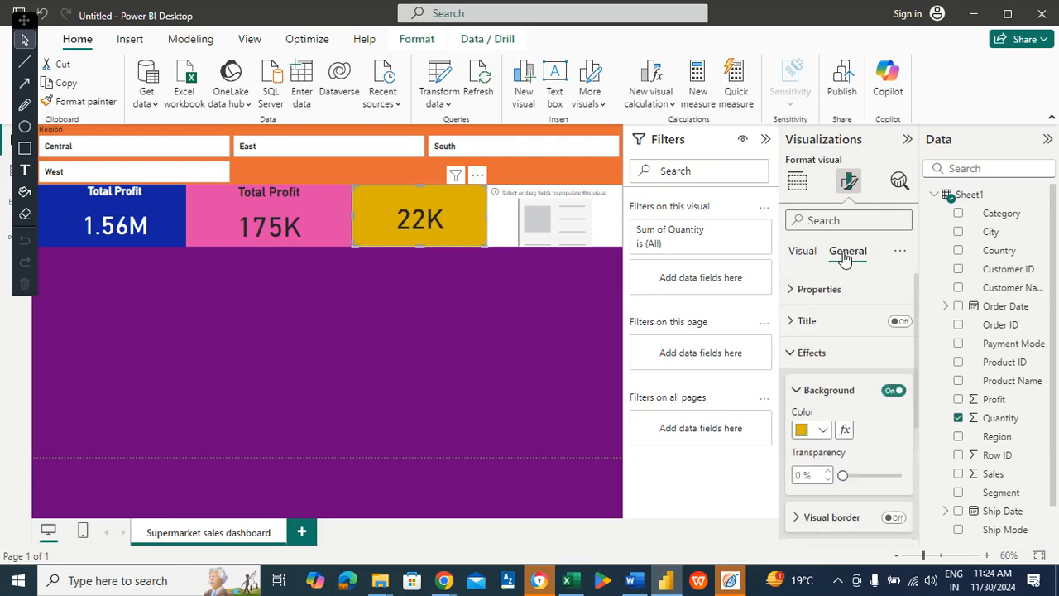
pyautogui.click(899, 321)
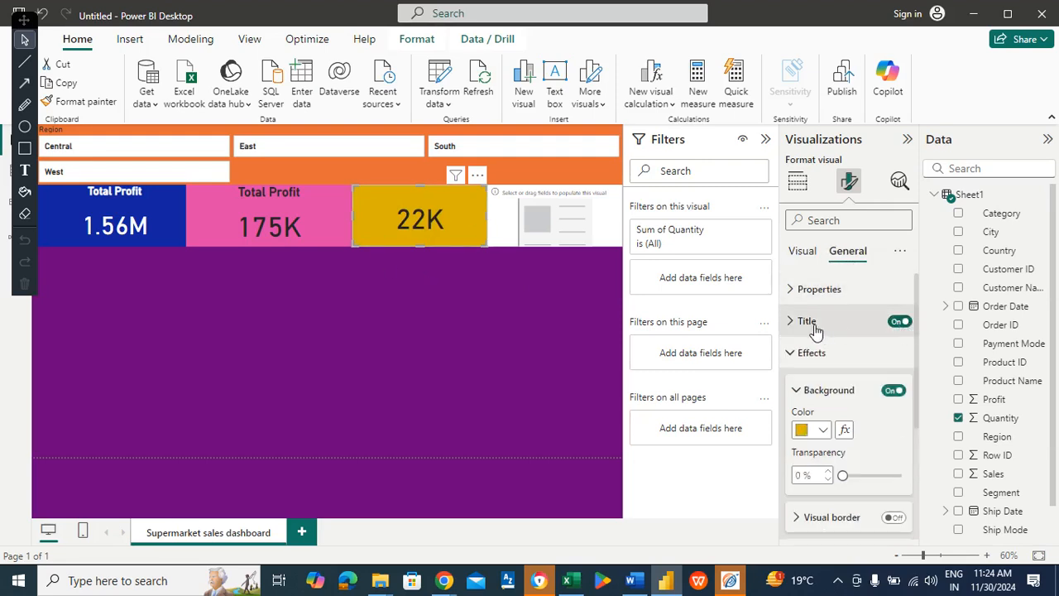
pyautogui.click(815, 329)
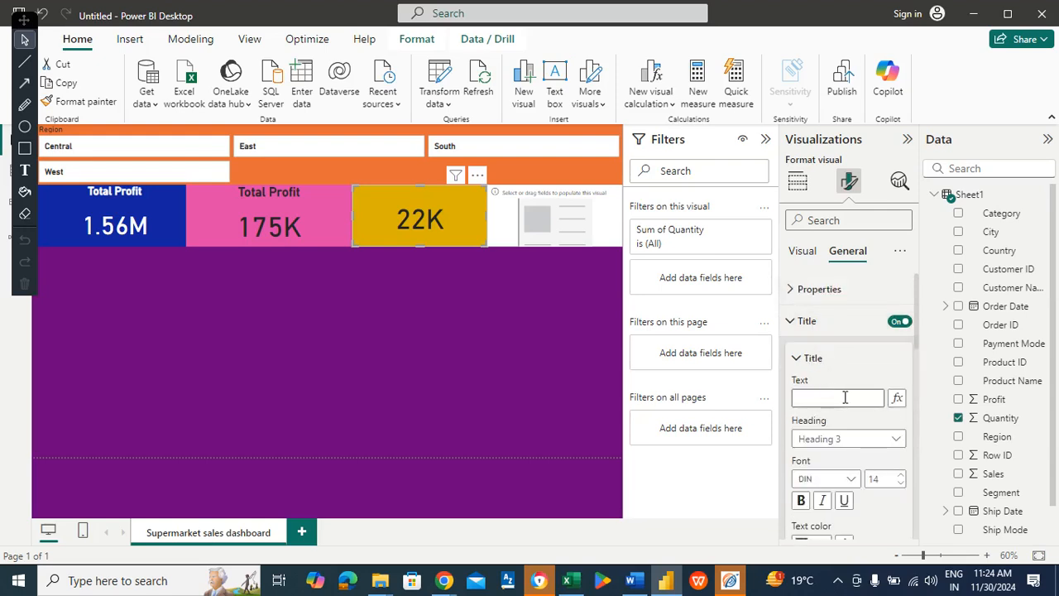
pyautogui.scroll(-3, 923, 364)
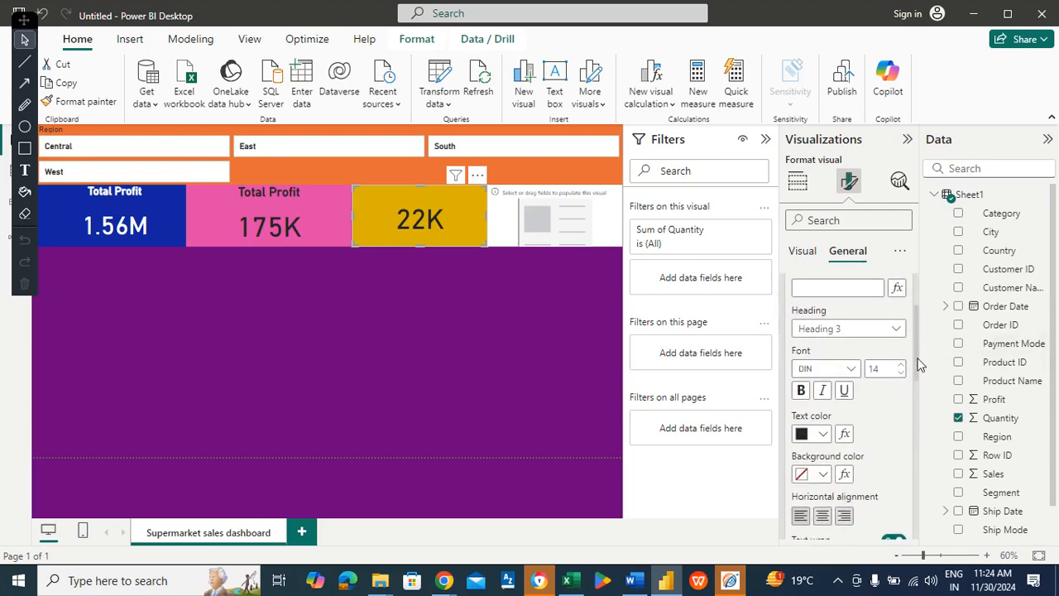
pyautogui.scroll(1, 921, 360)
pyautogui.click(820, 331)
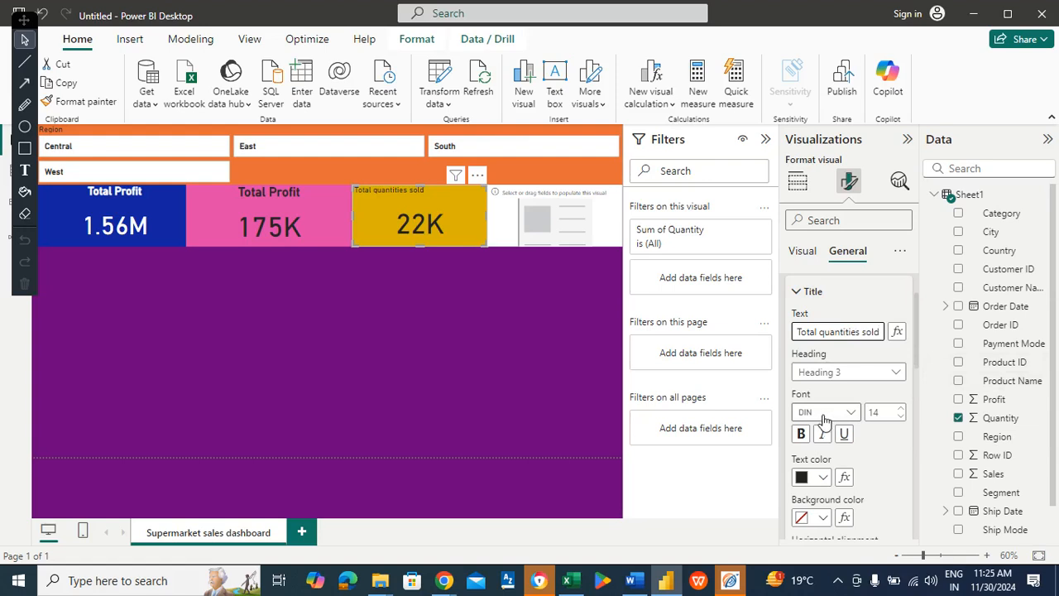
pyautogui.click(802, 433)
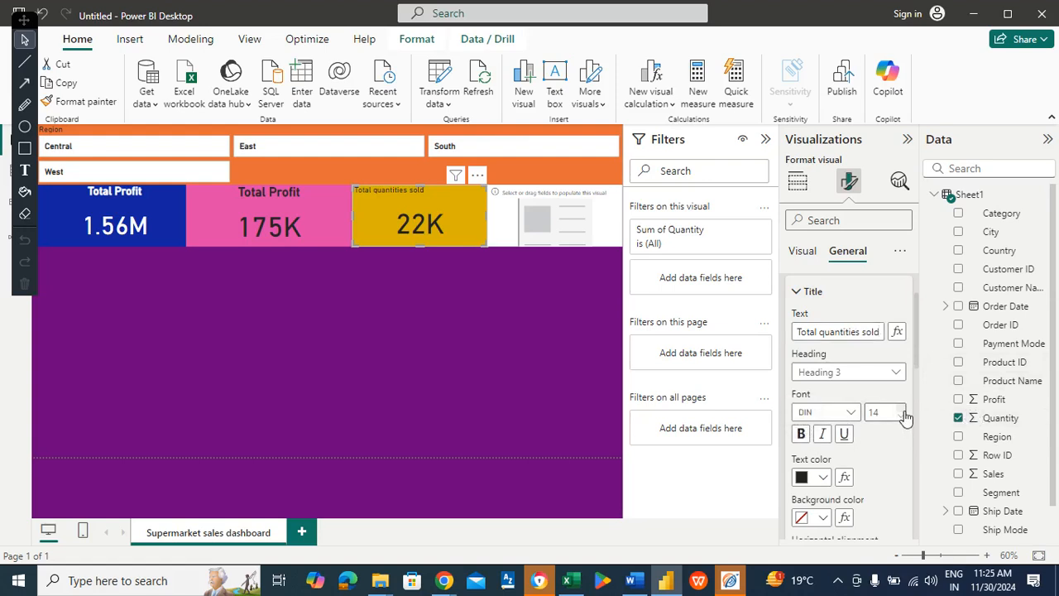
# - Make the "Total quantities sold" card title bold, size 18 and horizontally centered
pyautogui.click(795, 437)
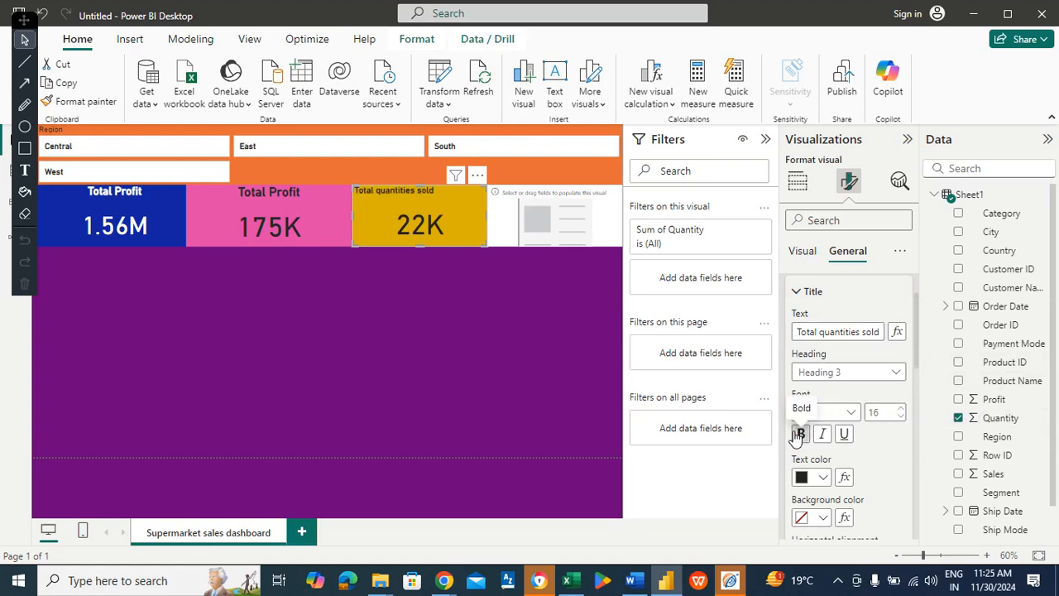
pyautogui.click(901, 408)
pyautogui.scroll(-2, 919, 373)
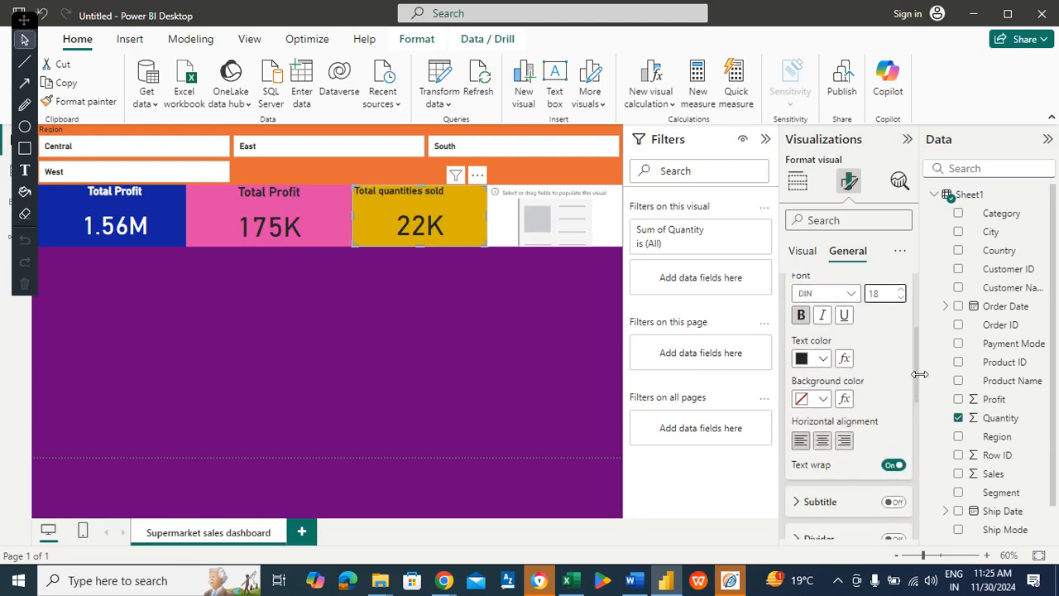
pyautogui.click(823, 443)
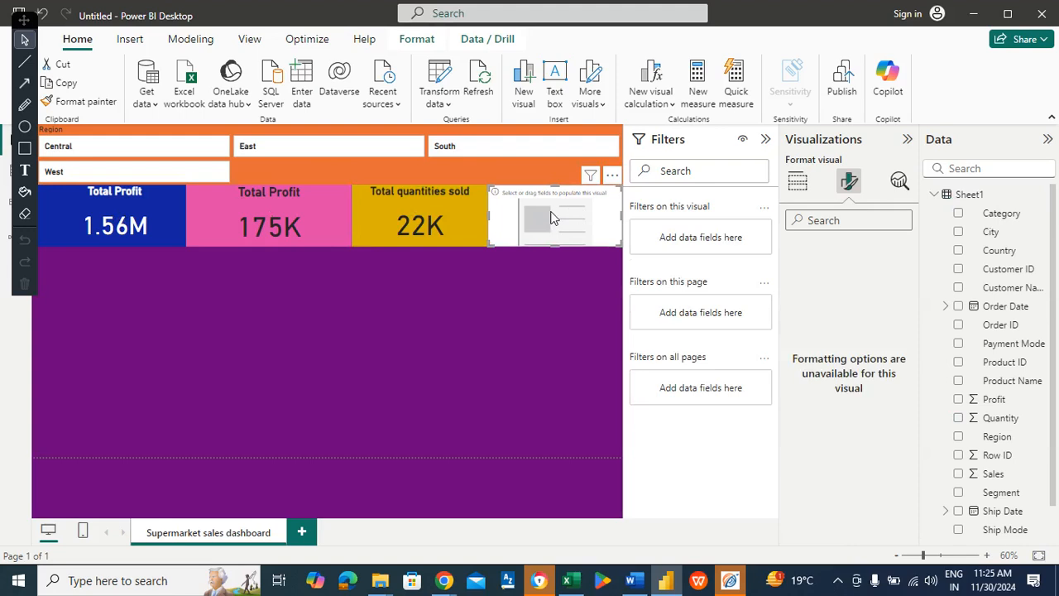
# - Add a calculated column named "Average delivery time" to Sheet1 and begin its formula with the DATEDIFF function
pyautogui.click(7, 173)
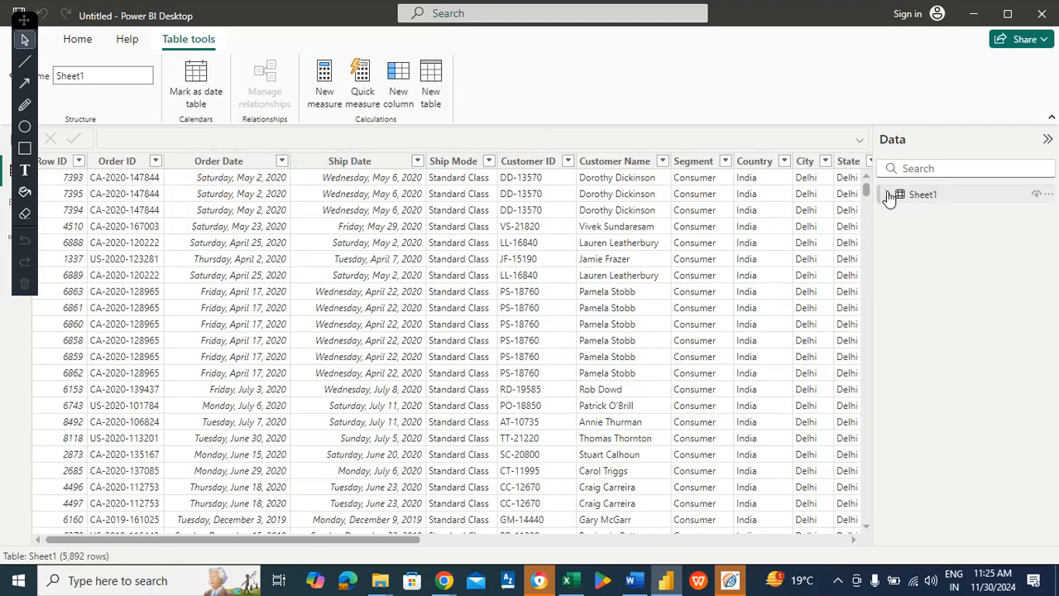
pyautogui.click(396, 79)
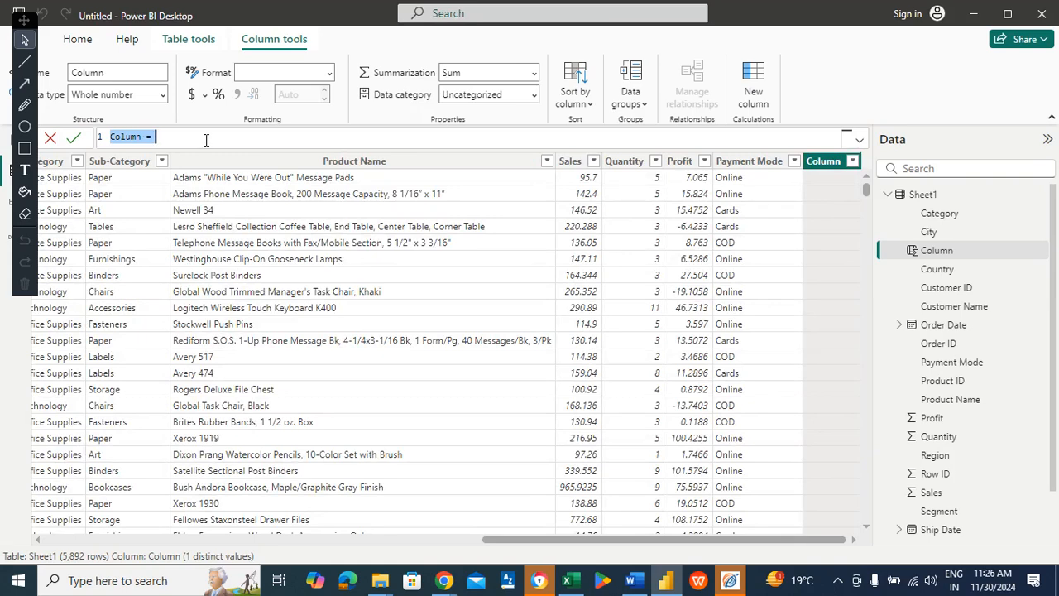
pyautogui.write('Aver')
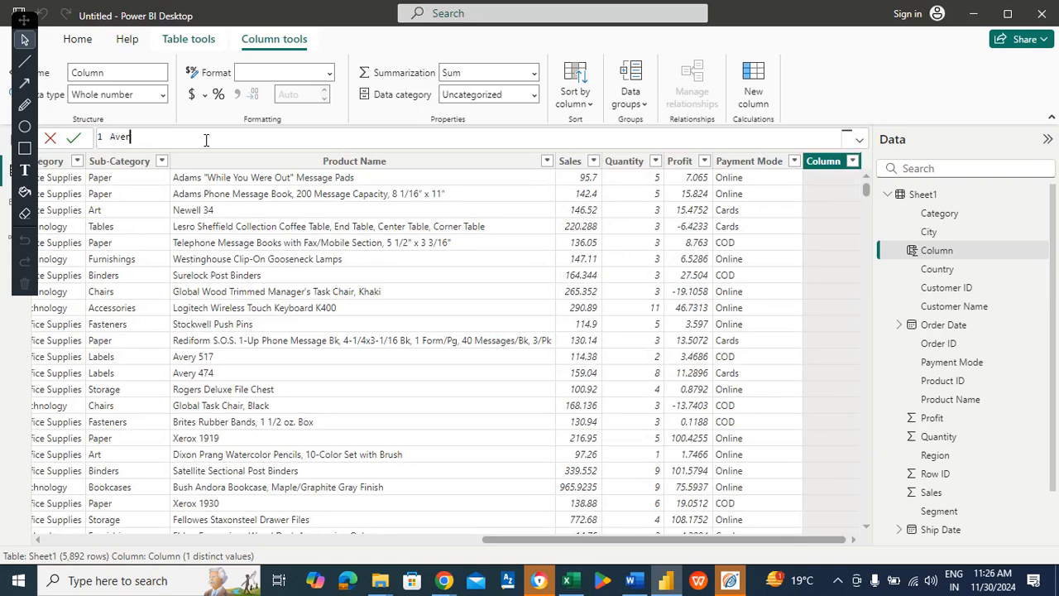
pyautogui.write('age delivery time = date')
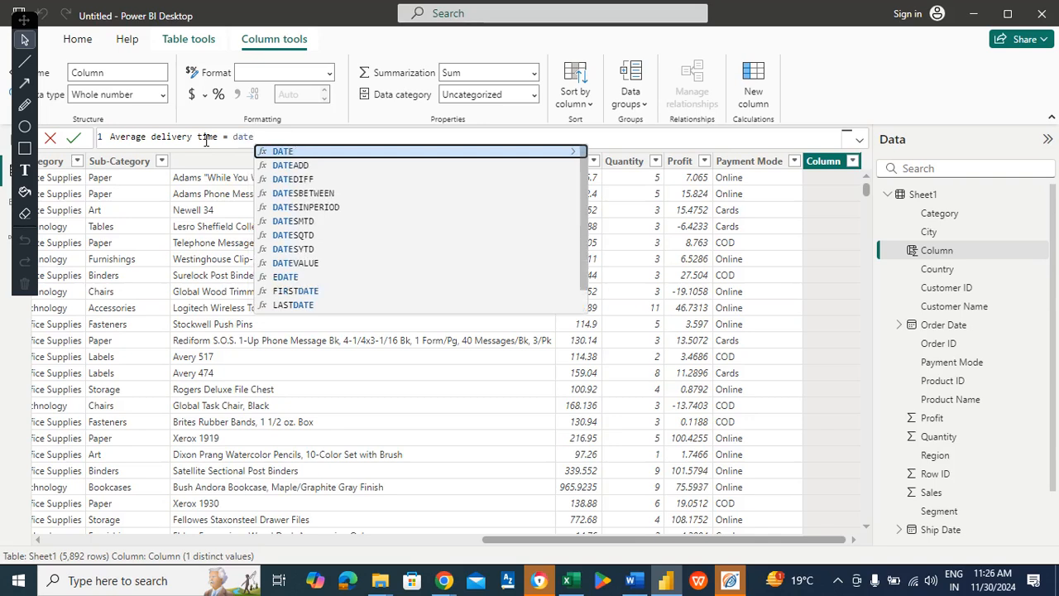
pyautogui.click(289, 181)
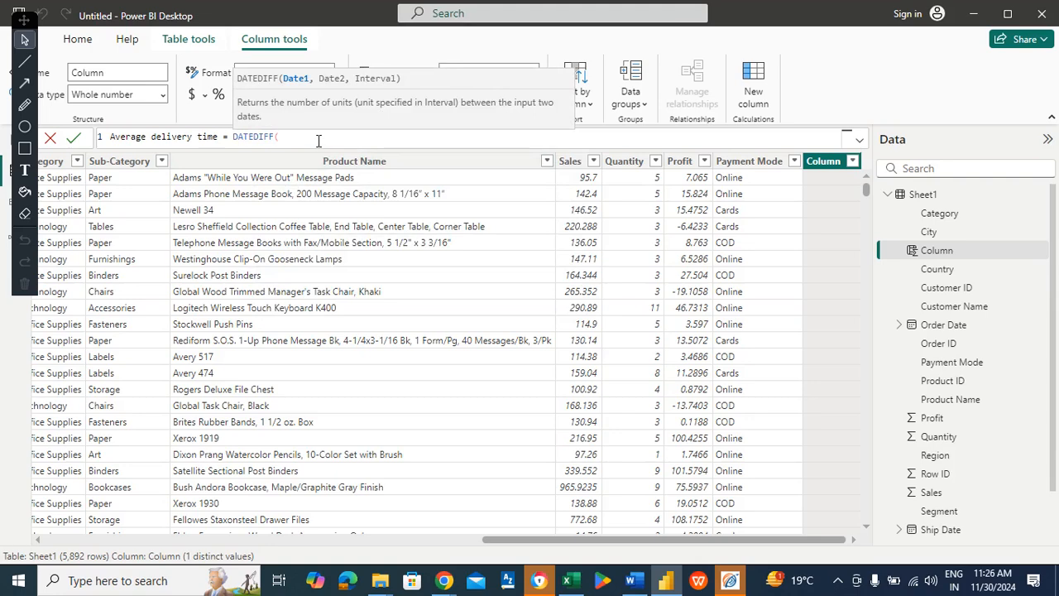
# - Enter Sheet1[Order Date] and Sheet1[Ship Date] as the two date arguments of the DATEDIFF formula
pyautogui.write('orde')
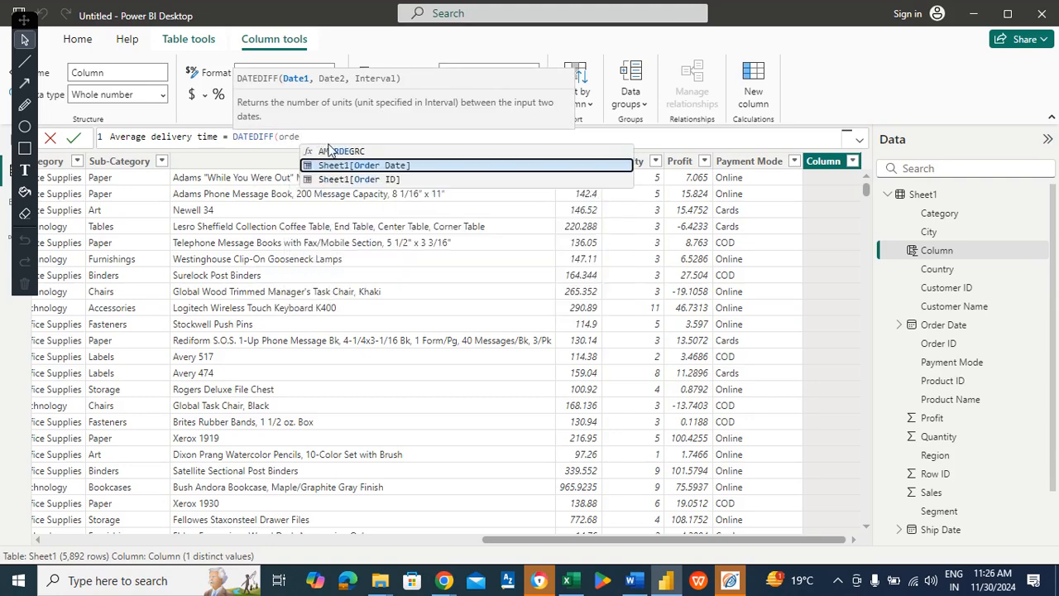
pyautogui.click(358, 164)
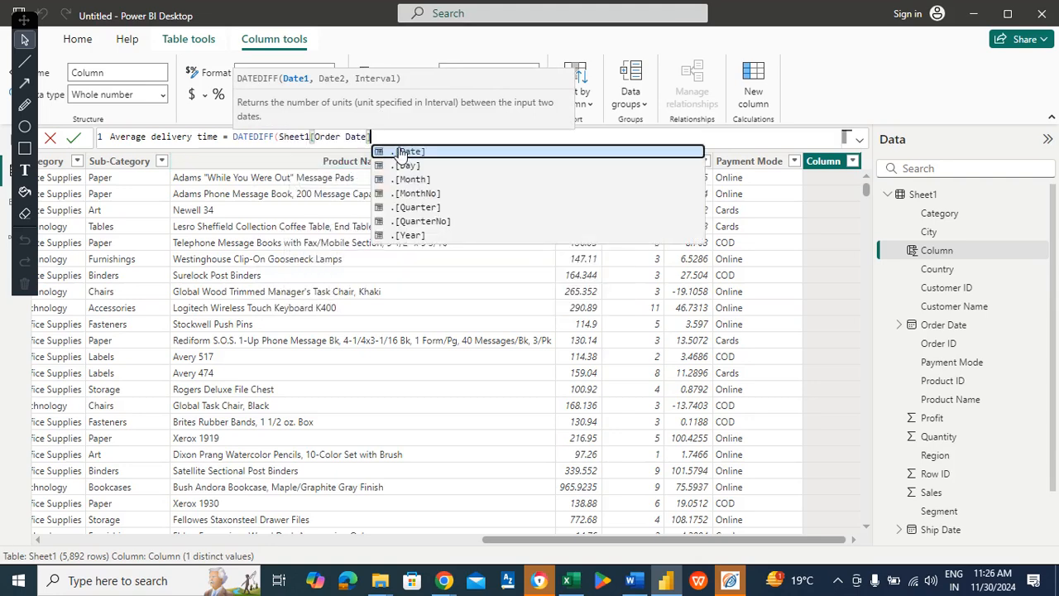
pyautogui.write(',')
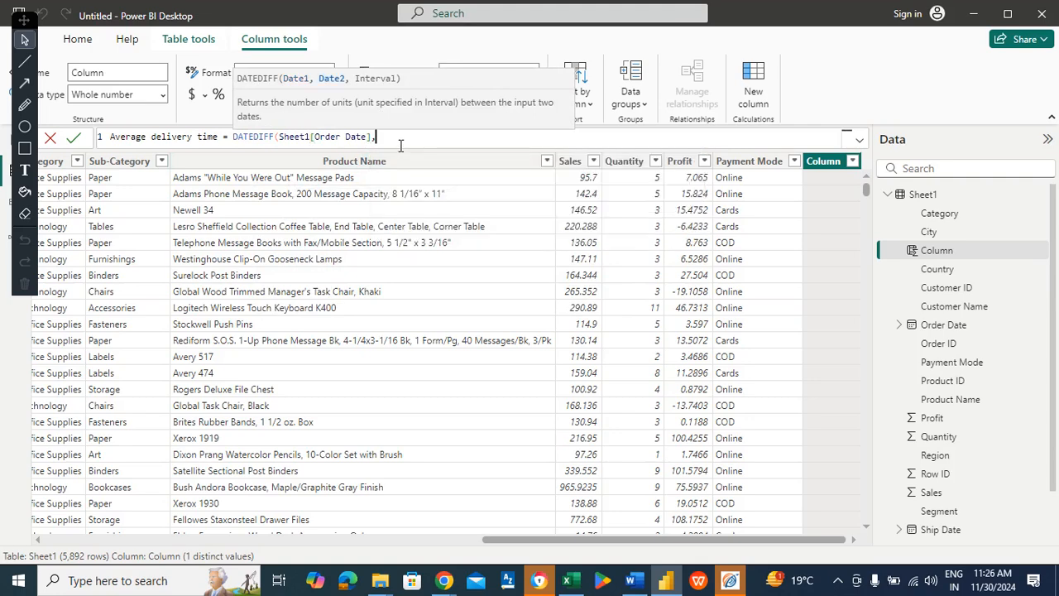
pyautogui.write('shi')
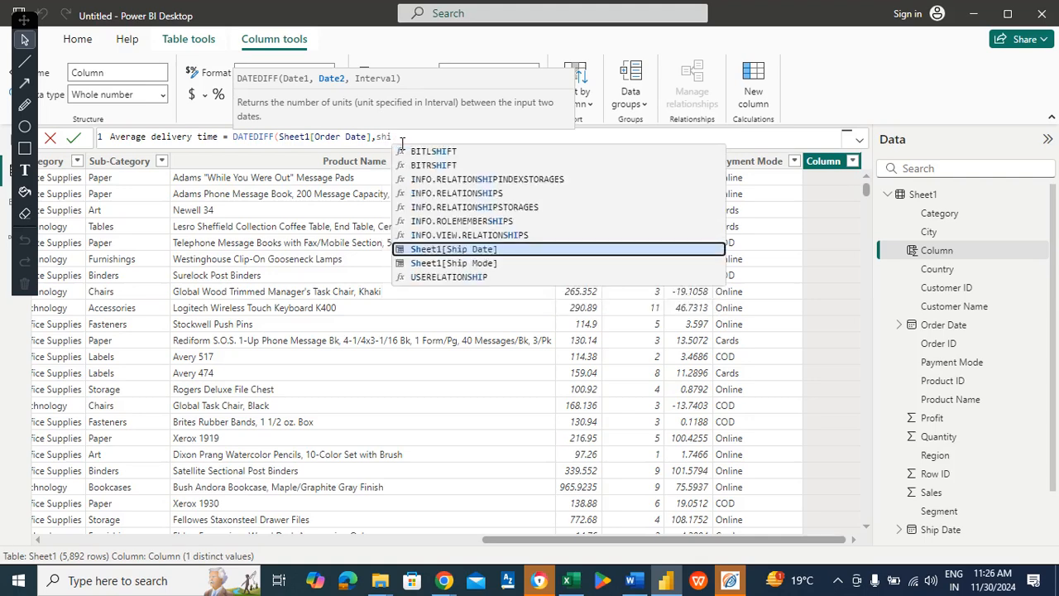
pyautogui.click(451, 249)
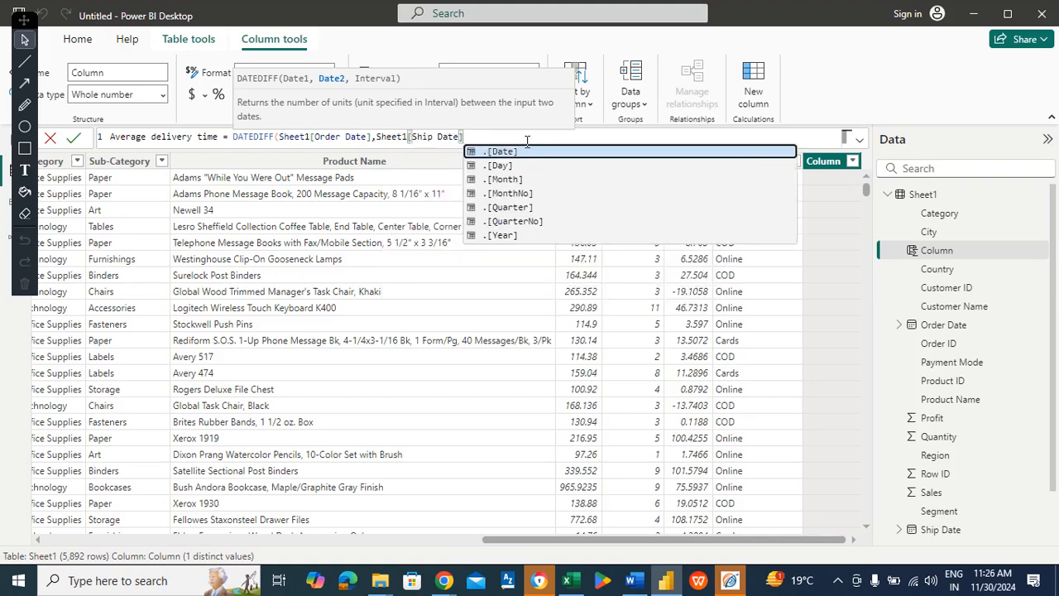
pyautogui.write(',')
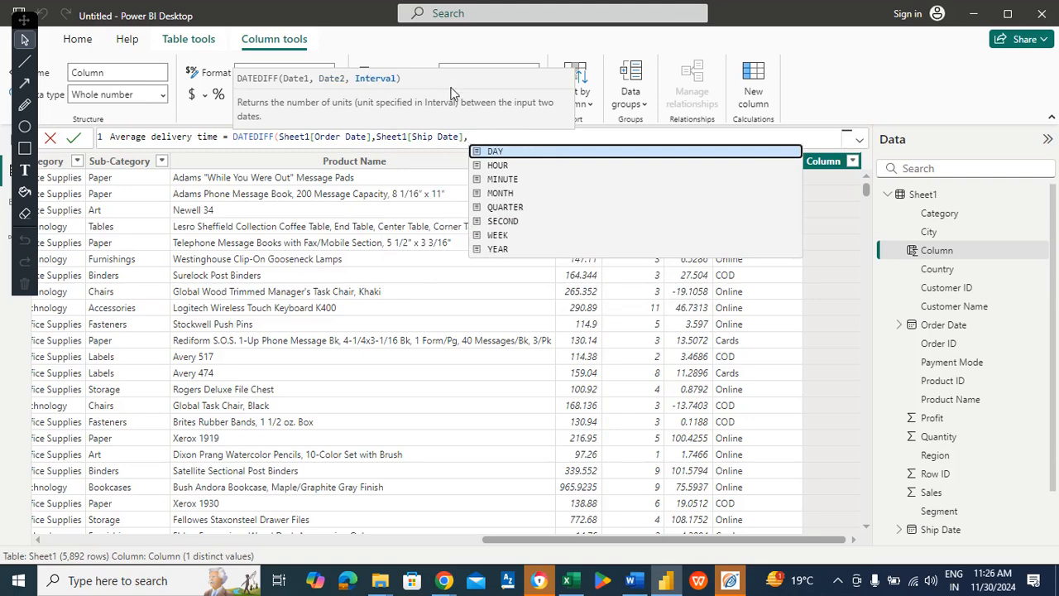
pyautogui.click(497, 153)
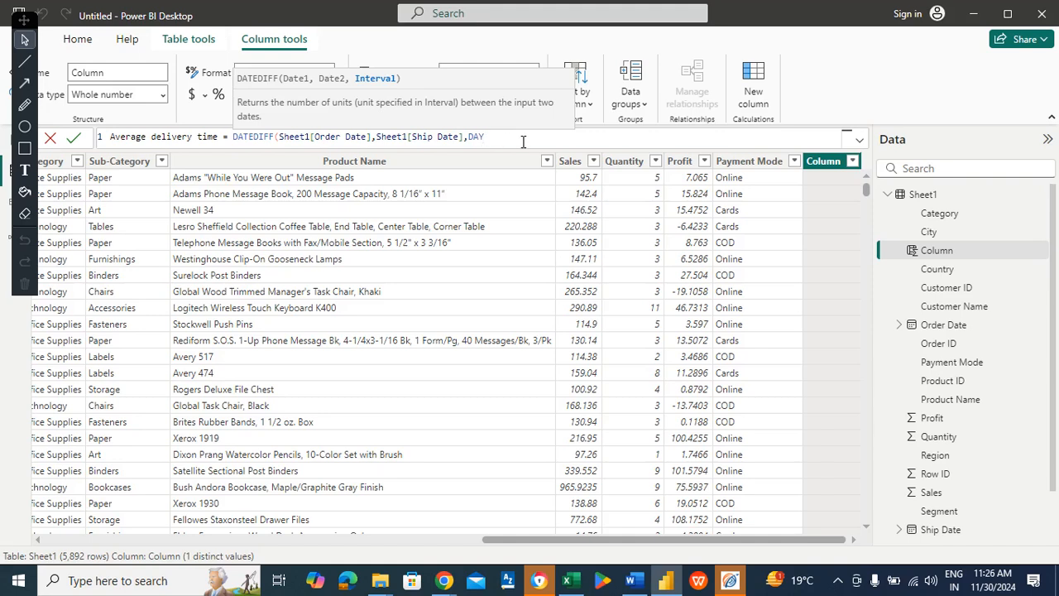
pyautogui.press('BackSpace')
pyautogui.press('BackSpace')
pyautogui.press('BackSpace')
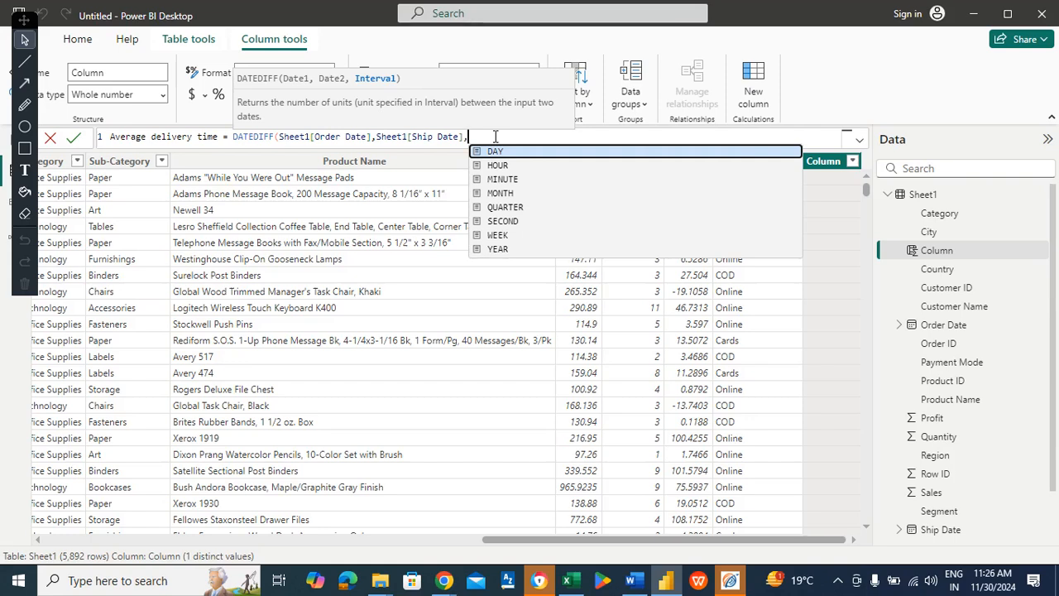
# - Set the DATEDIFF interval to DAY, close the formula and commit the Average delivery time column
pyautogui.write('d')
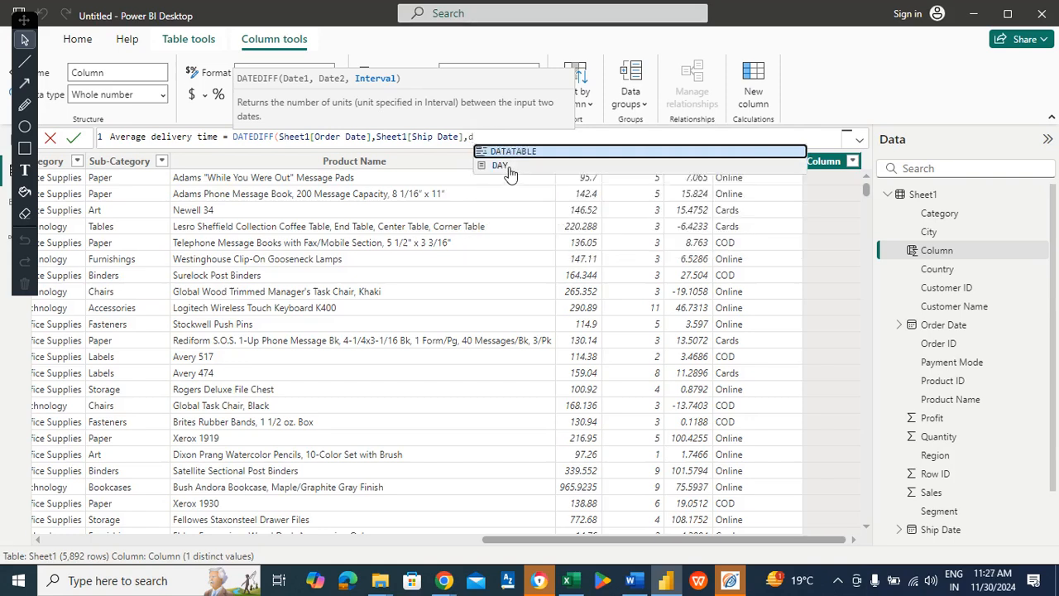
pyautogui.click(504, 165)
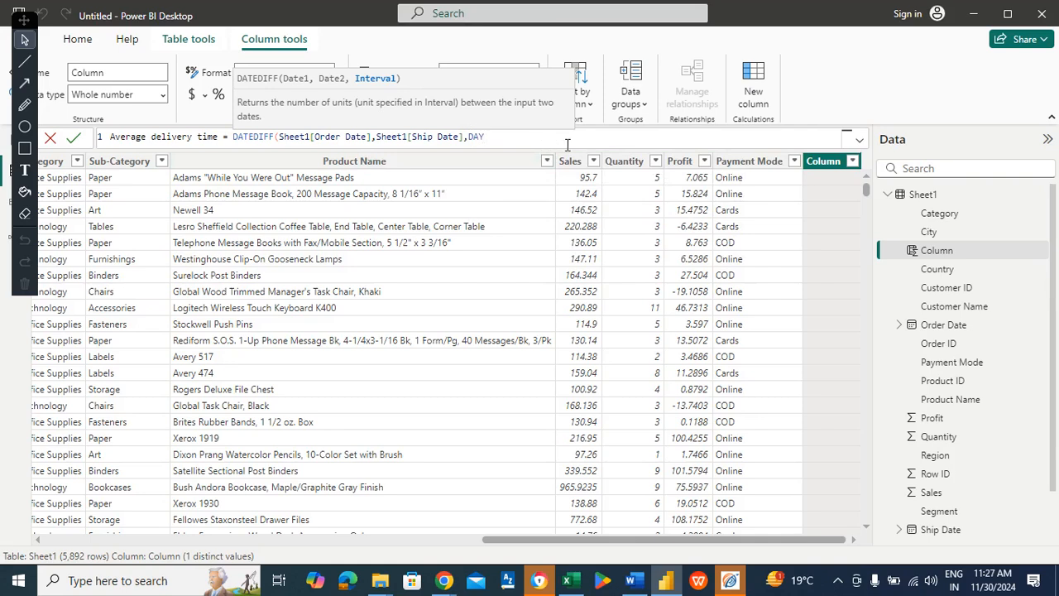
pyautogui.write(')')
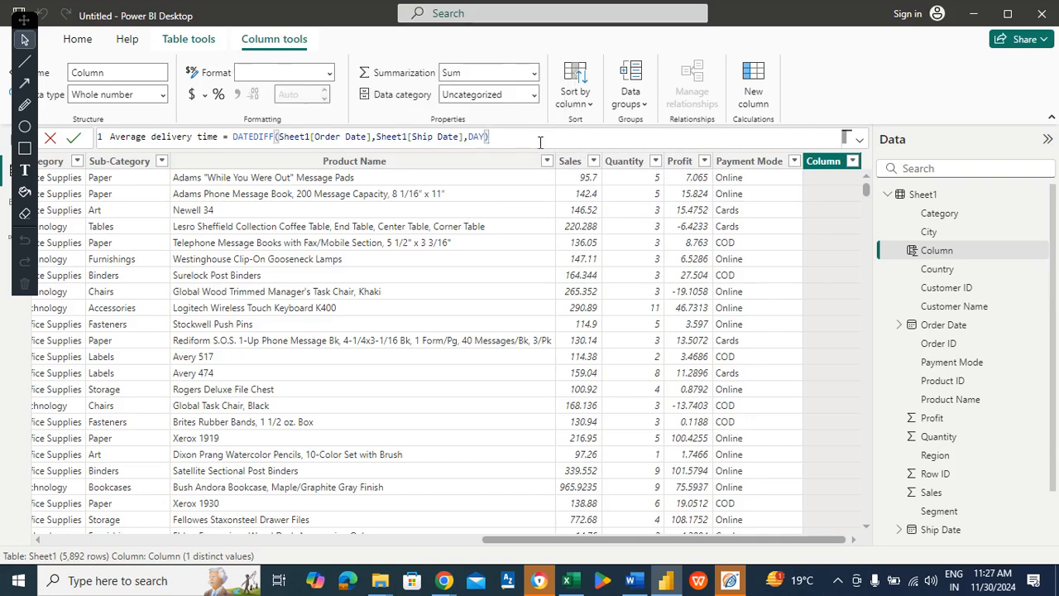
pyautogui.press('Return')
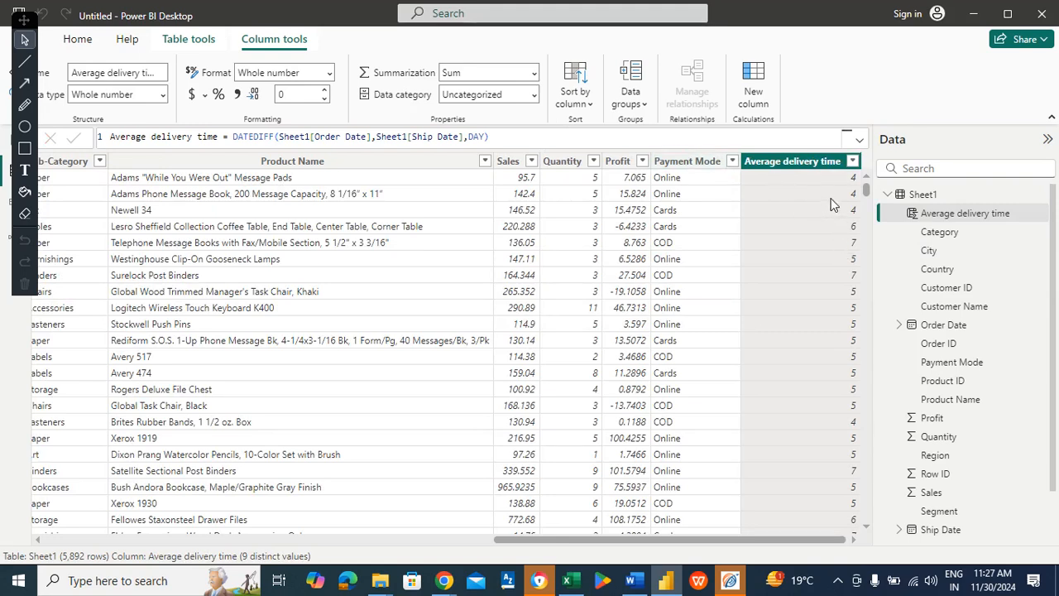
# - Add the Average delivery time field to the report's remaining empty card and summarize it as Average
pyautogui.click(5, 139)
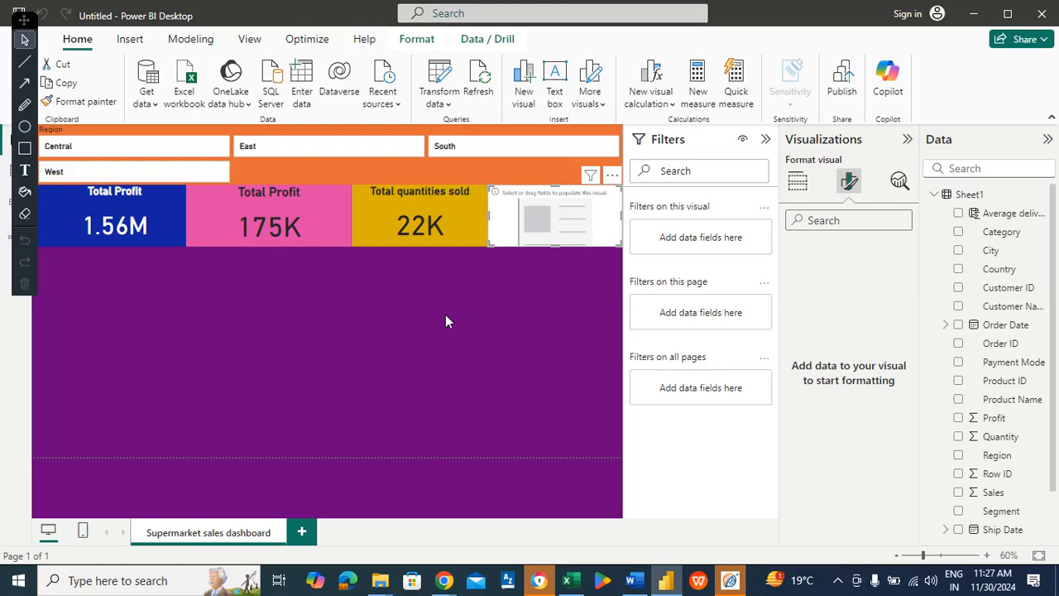
pyautogui.click(800, 182)
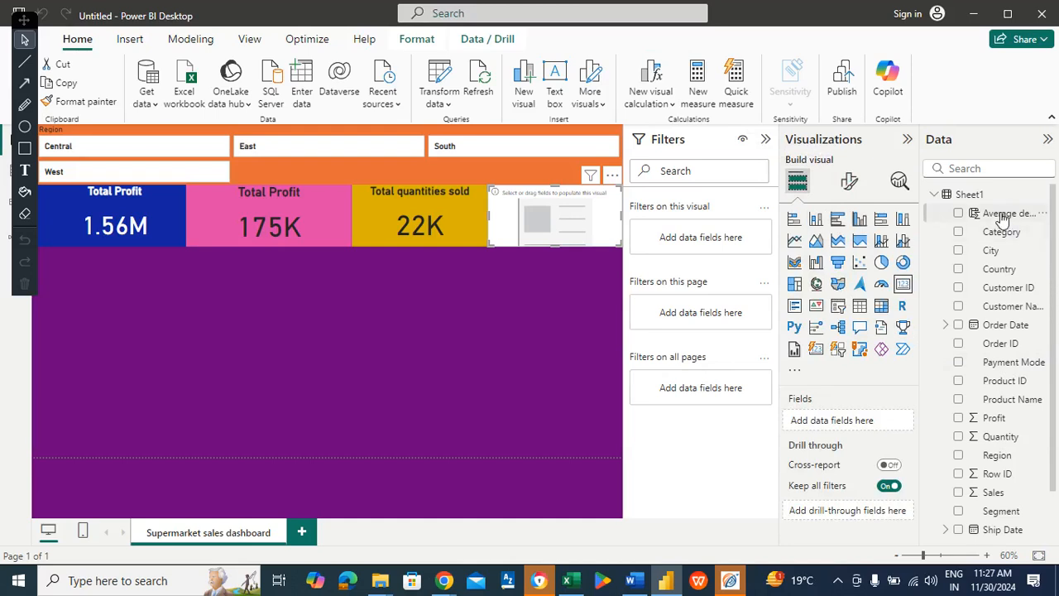
pyautogui.moveTo(1002, 217); pyautogui.dragTo(866, 422)
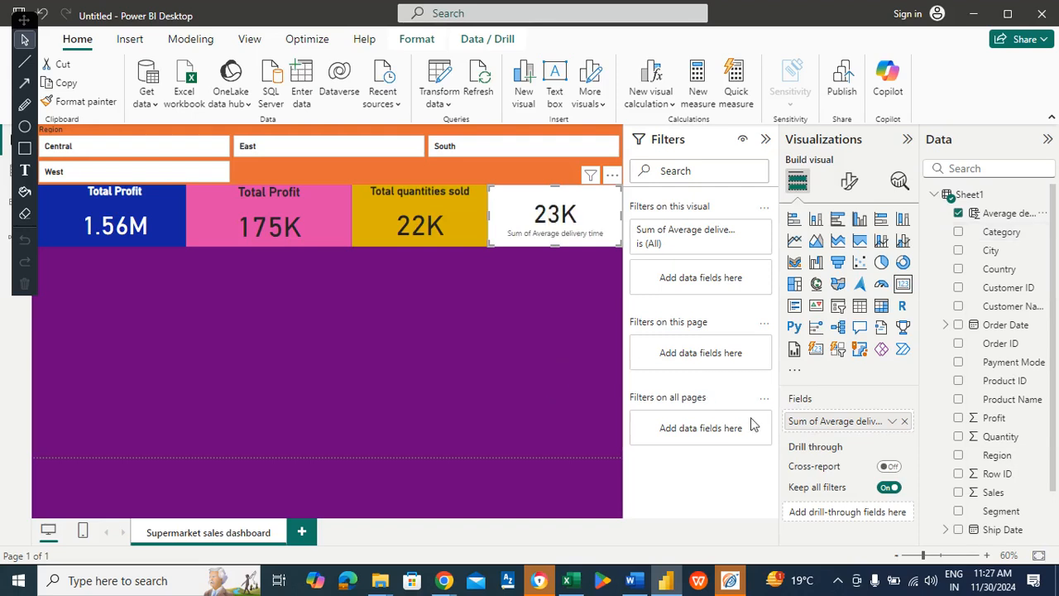
pyautogui.click(892, 424)
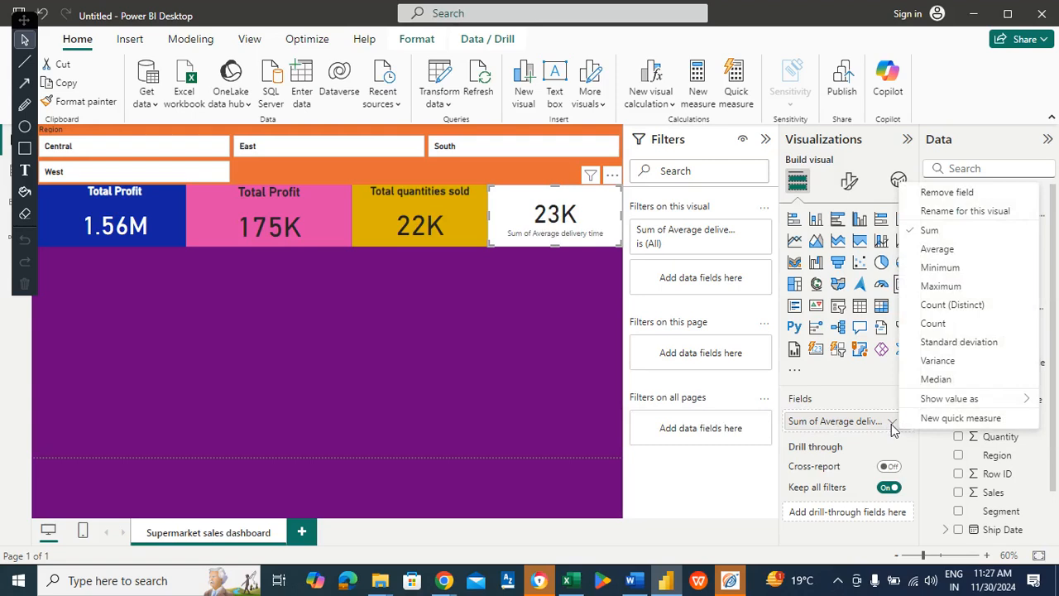
pyautogui.click(937, 249)
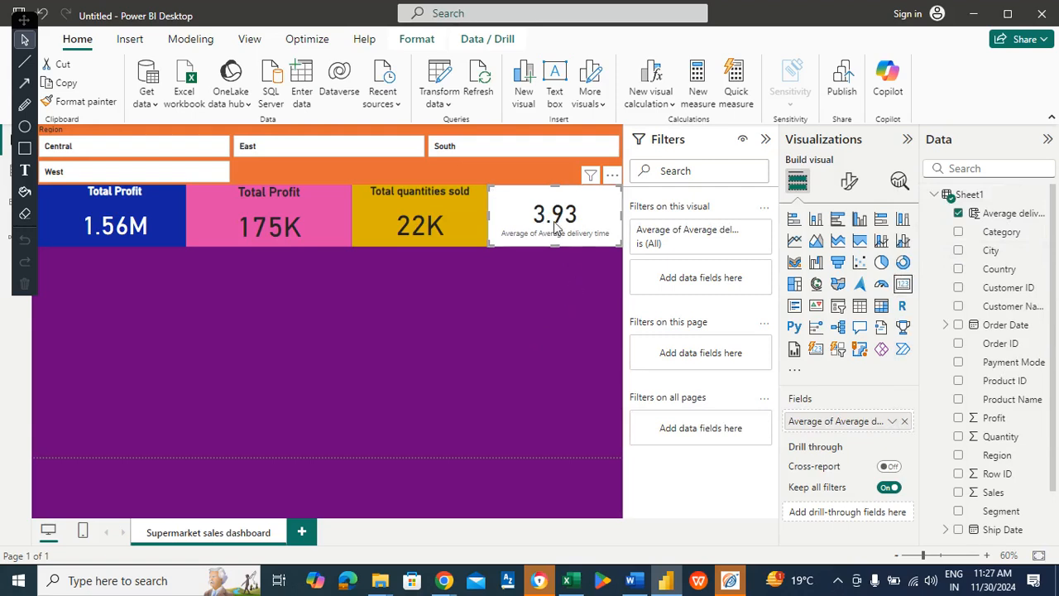
# - Set the Average delivery time card's callout value to 0 decimal places and turn off its category label
pyautogui.click(848, 185)
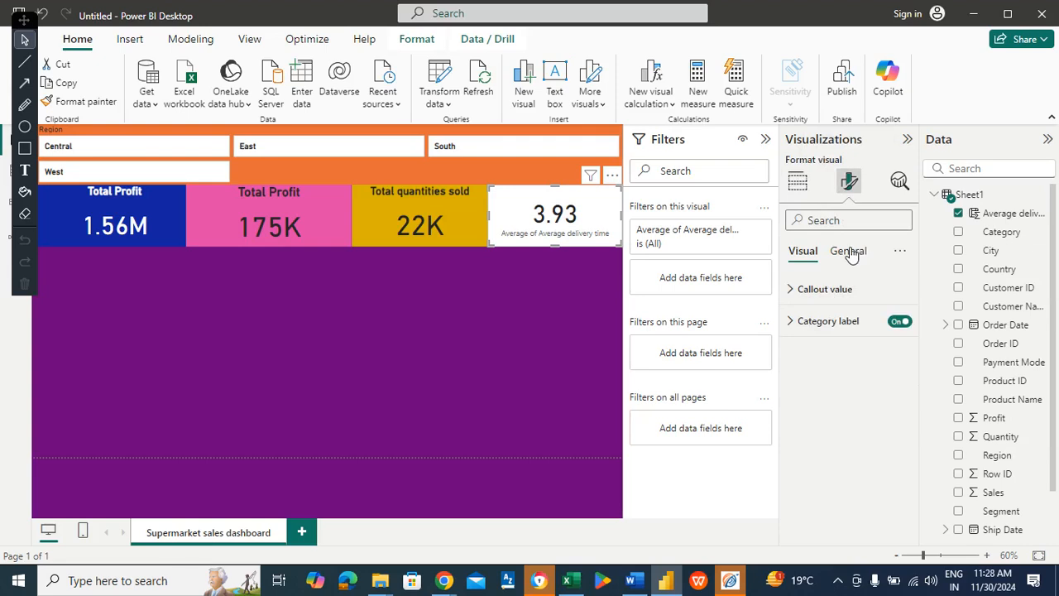
pyautogui.click(821, 288)
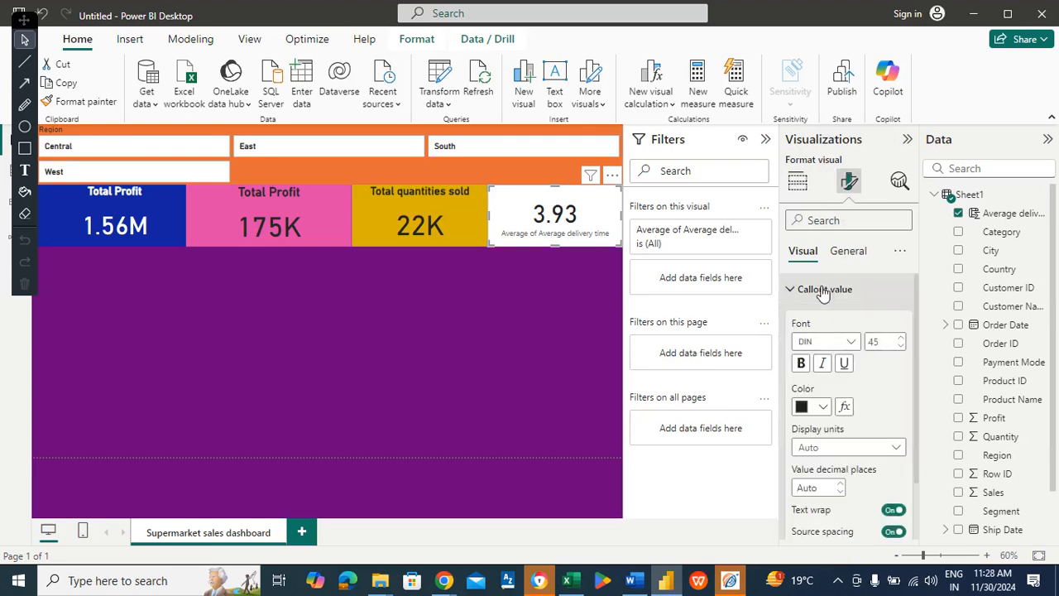
pyautogui.click(840, 486)
pyautogui.click(840, 492)
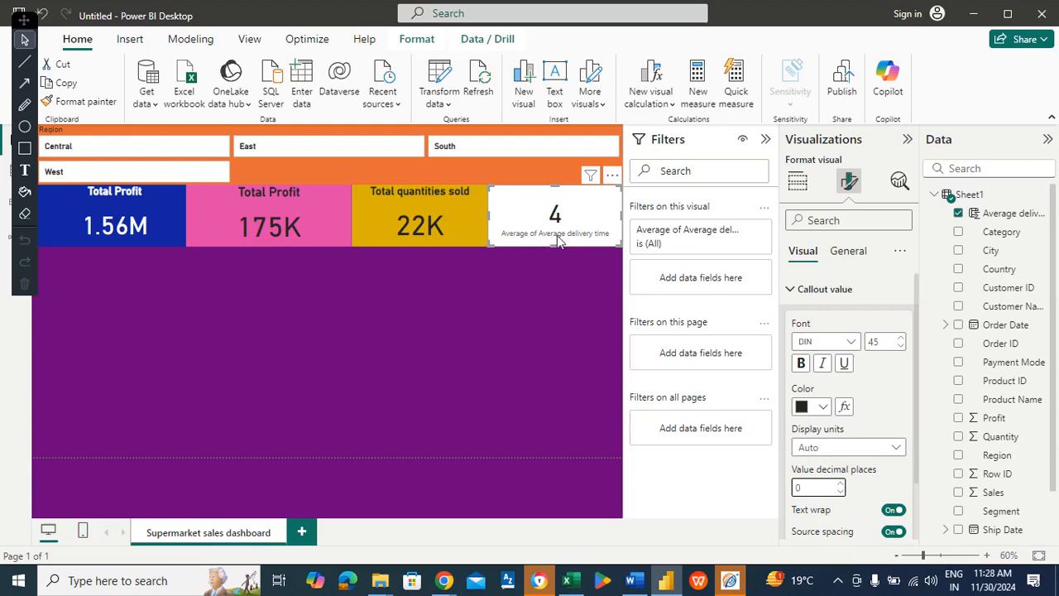
pyautogui.click(850, 252)
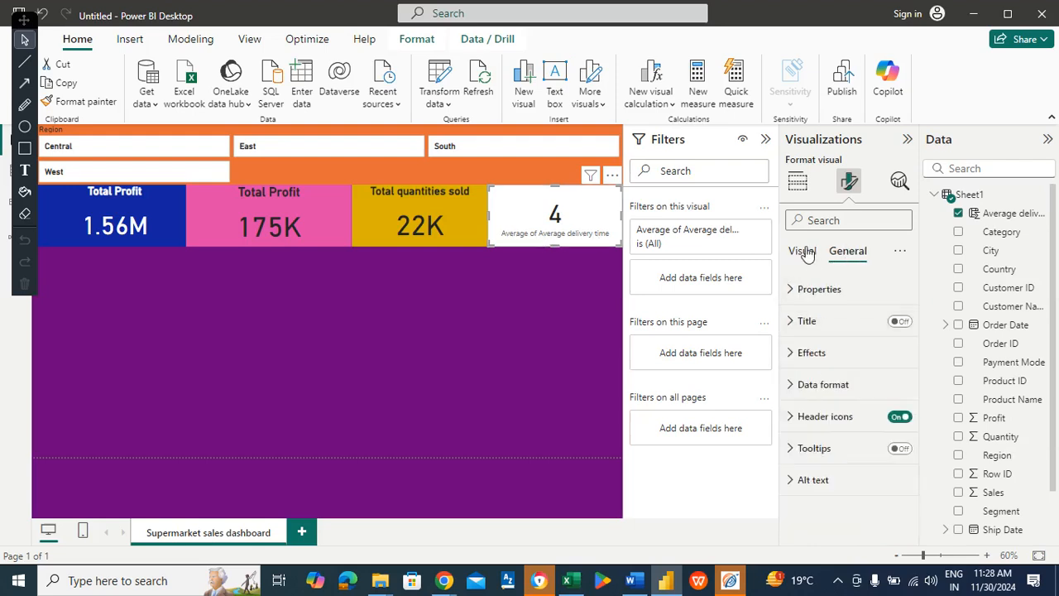
pyautogui.click(803, 252)
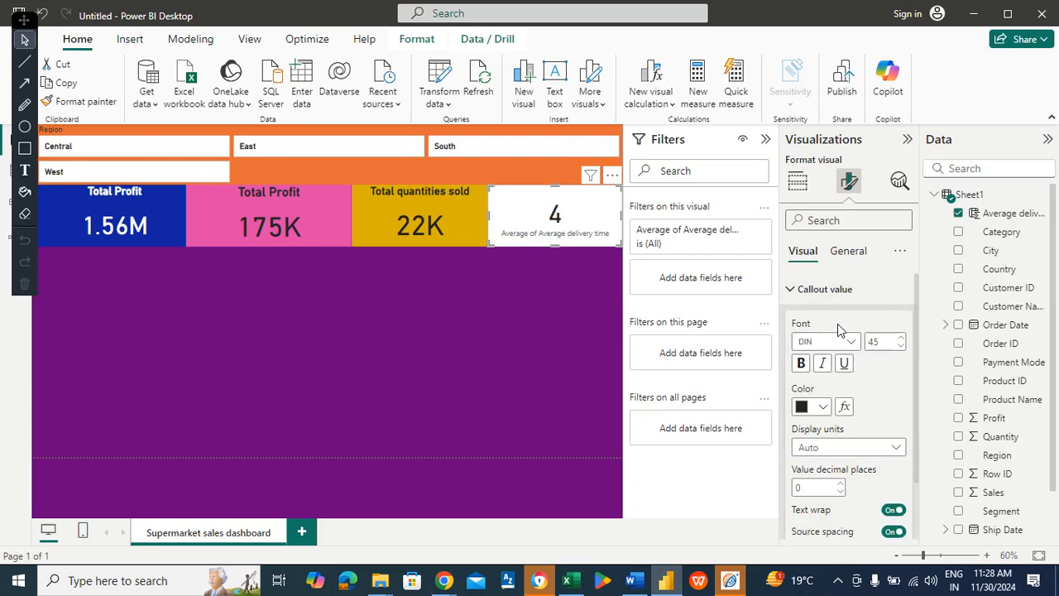
pyautogui.click(827, 288)
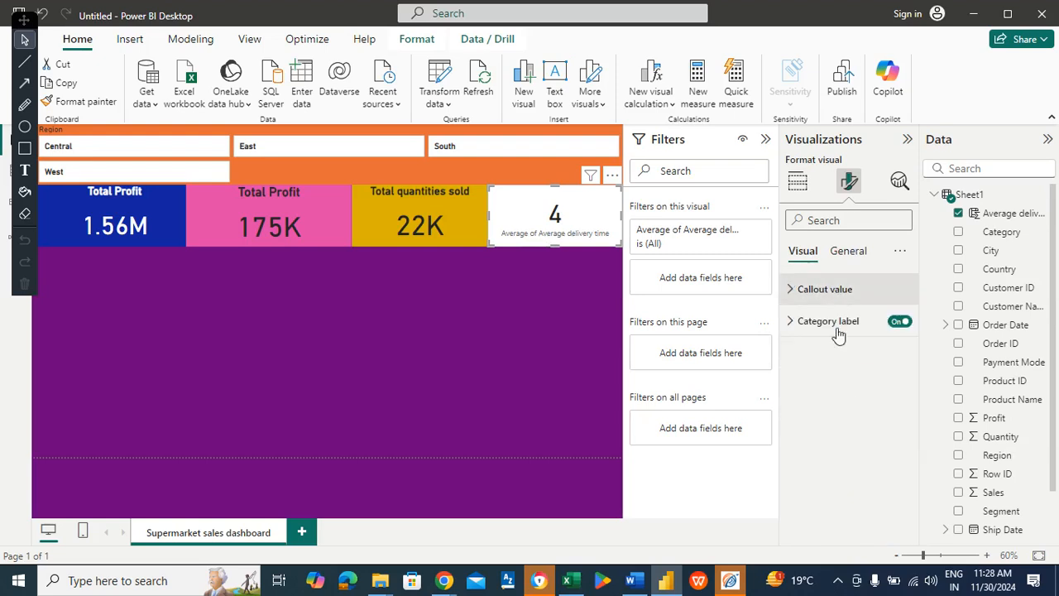
pyautogui.click(899, 322)
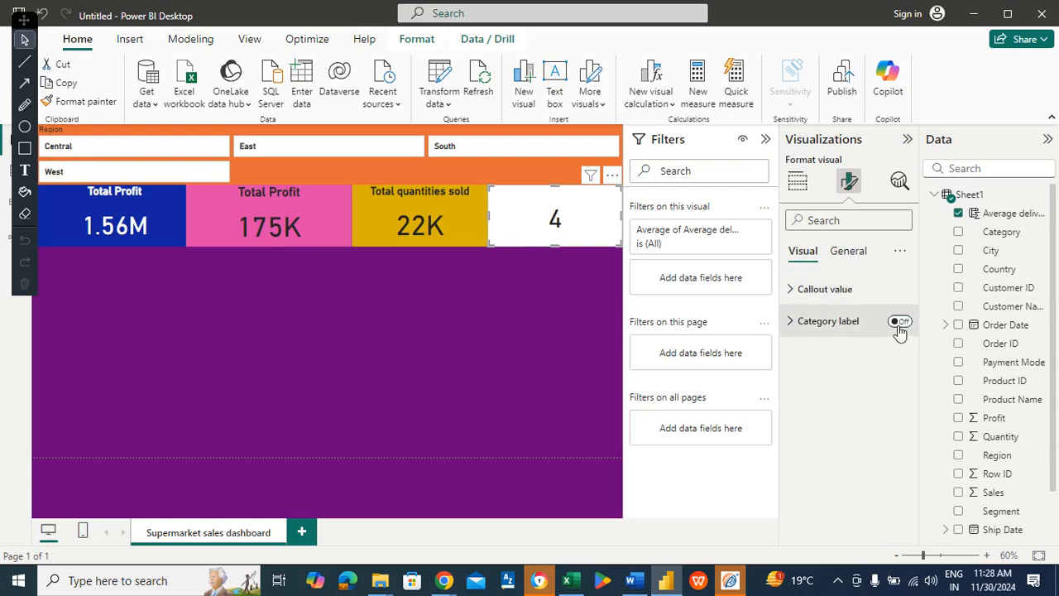
# - Give the Average delivery time card a red background
pyautogui.click(856, 255)
pyautogui.click(823, 358)
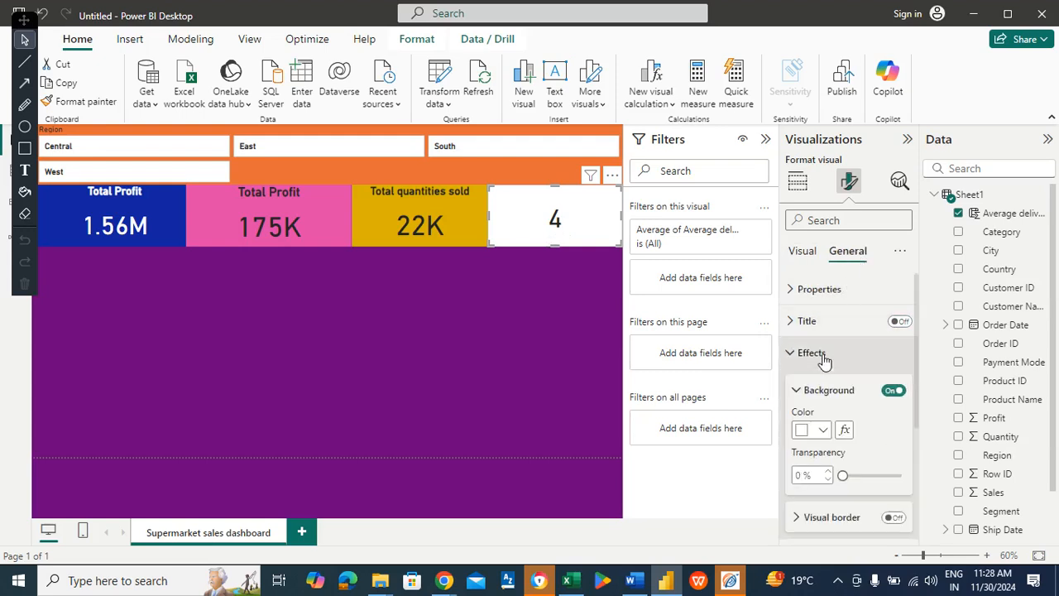
pyautogui.click(823, 431)
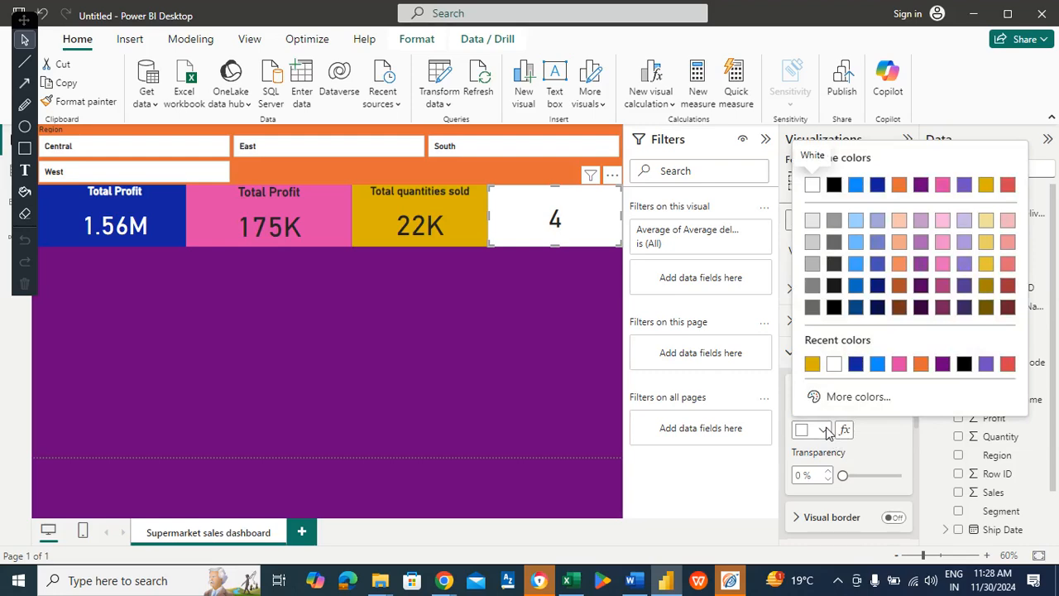
pyautogui.click(1007, 365)
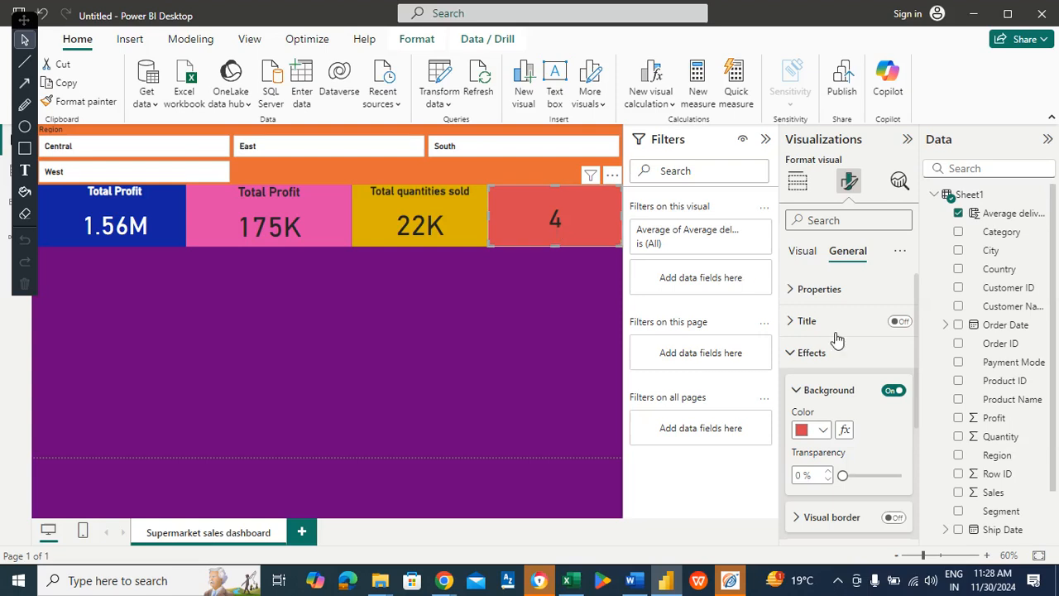
# - Recolor the Average delivery time card's background with a custom light green
pyautogui.click(814, 352)
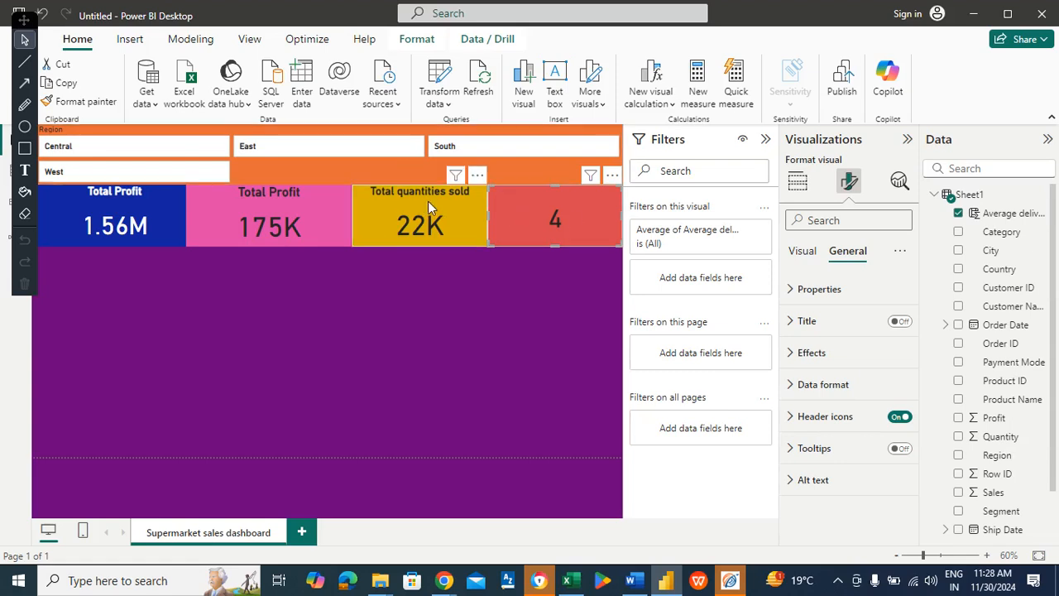
pyautogui.click(829, 354)
pyautogui.click(822, 431)
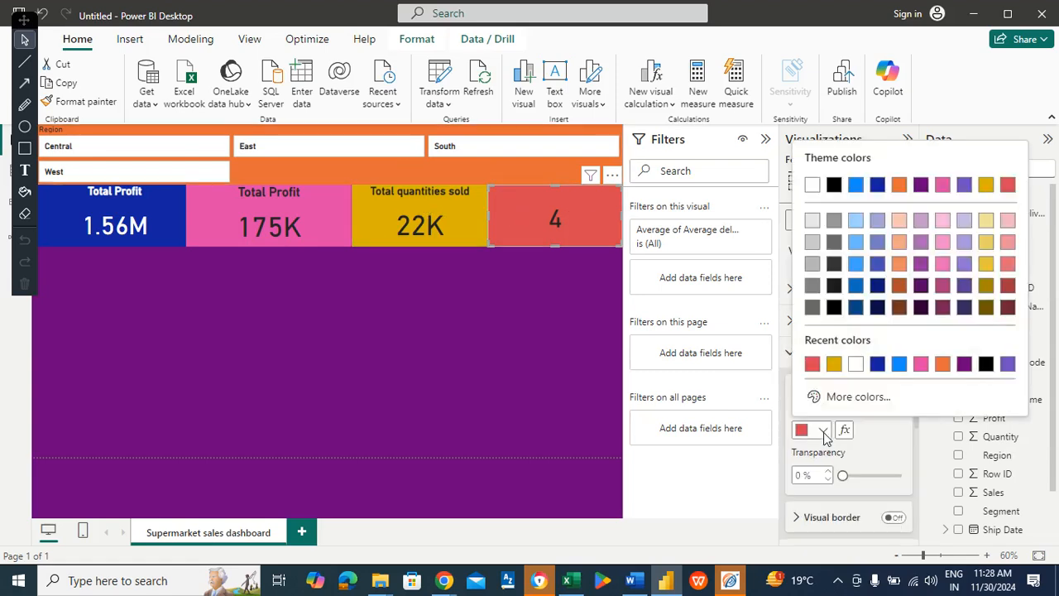
pyautogui.click(852, 397)
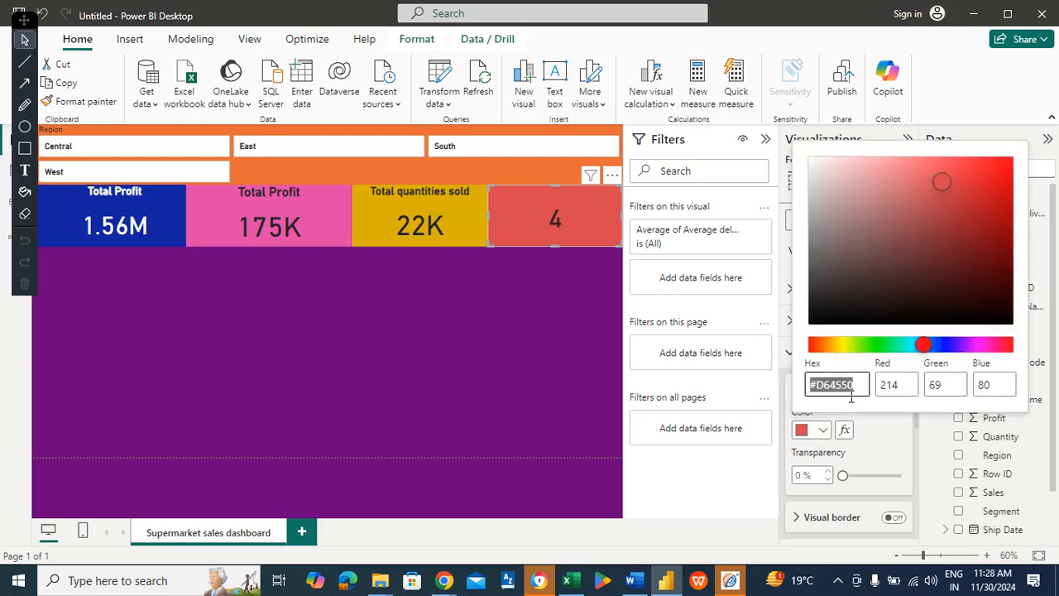
pyautogui.click(885, 344)
pyautogui.click(915, 171)
pyautogui.click(914, 166)
pyautogui.click(927, 178)
pyautogui.click(901, 191)
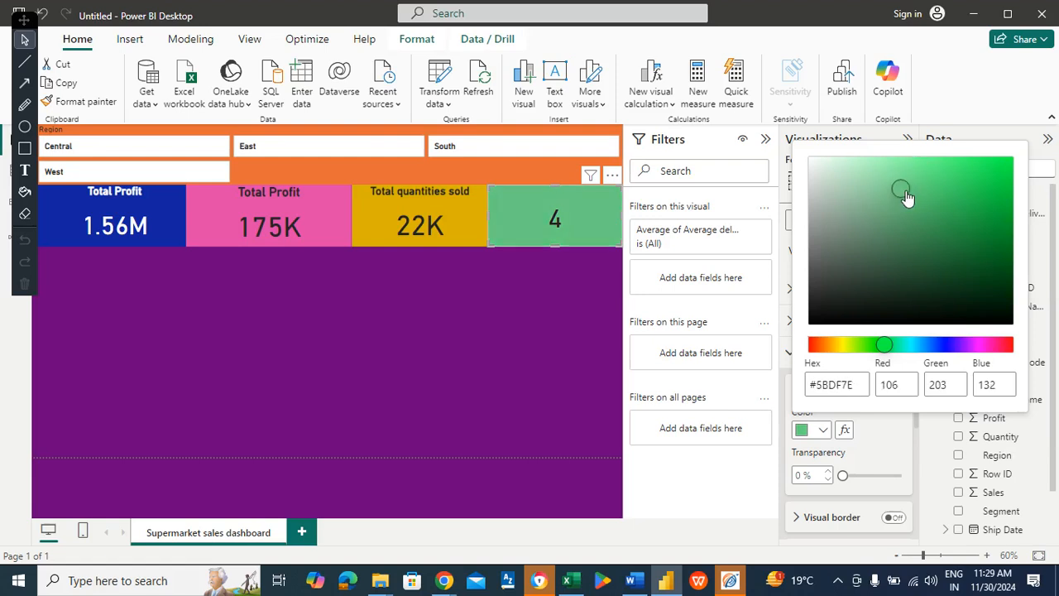
pyautogui.click(904, 188)
pyautogui.click(496, 375)
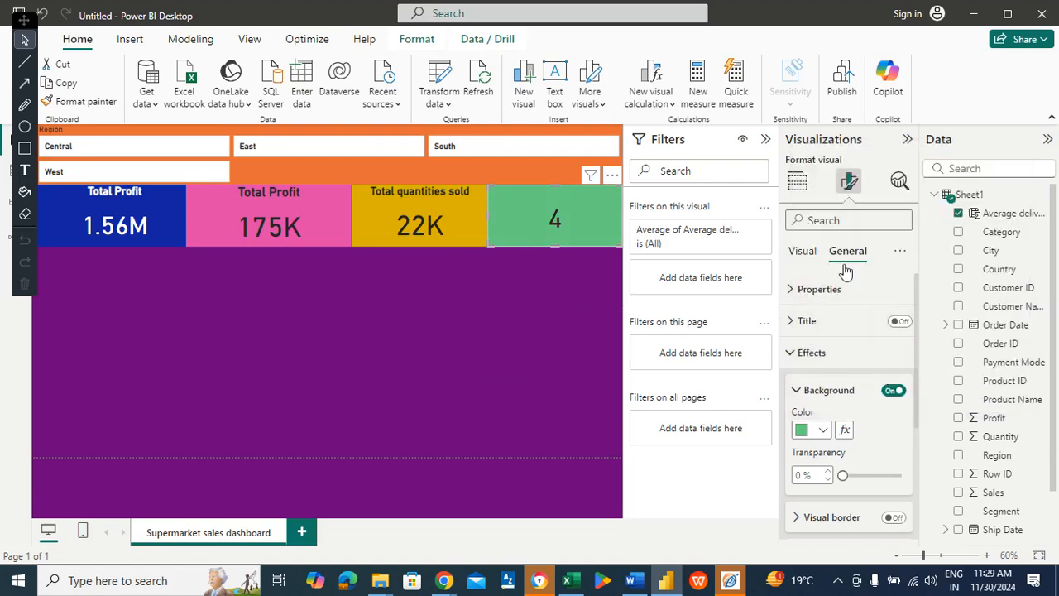
# - Turn on the green card's title and set its text to "Average delivery time"
pyautogui.click(797, 252)
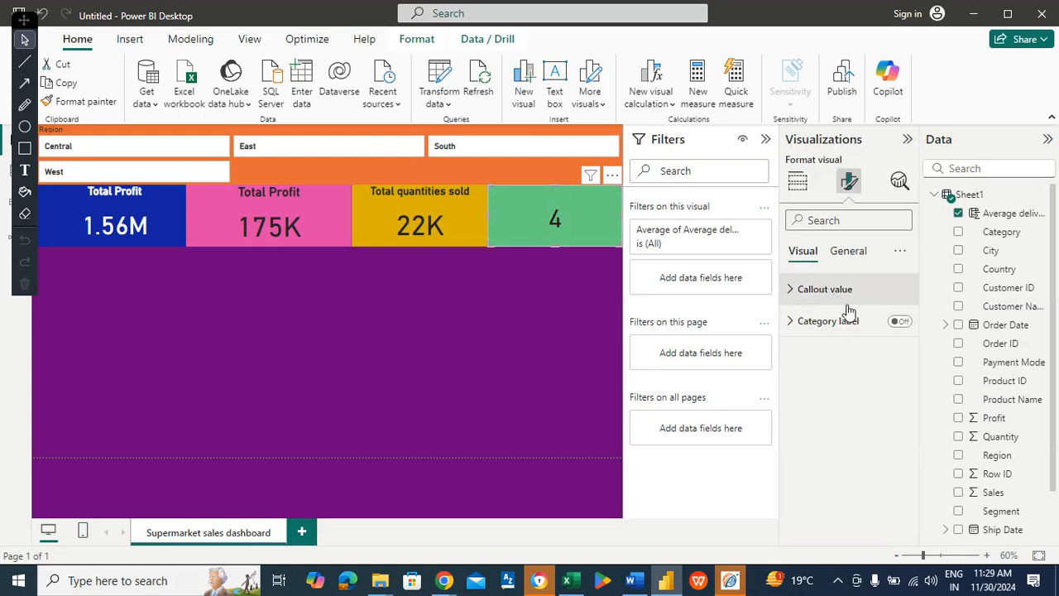
pyautogui.click(861, 252)
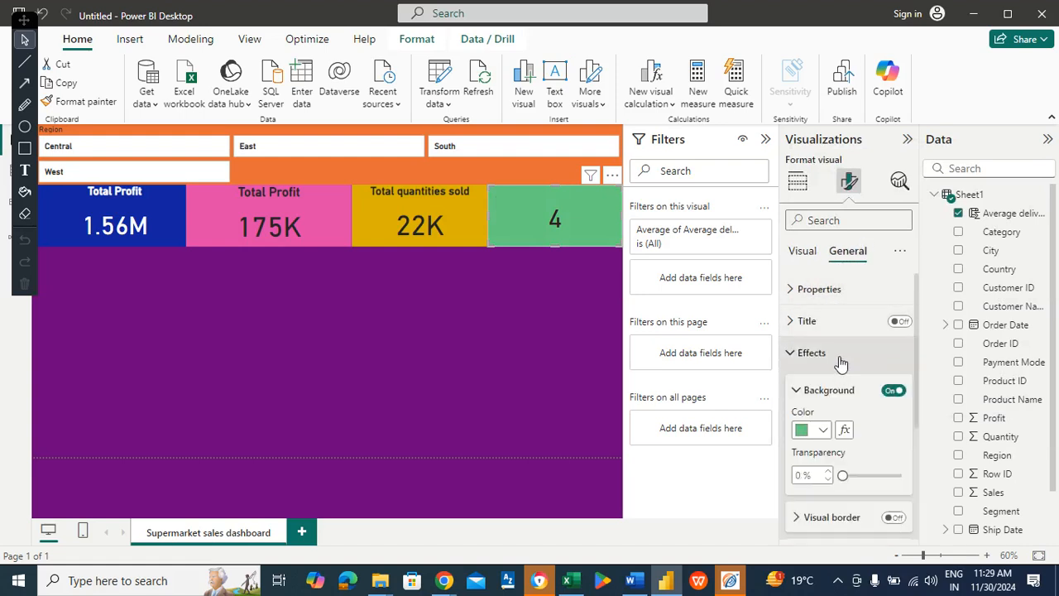
pyautogui.click(902, 322)
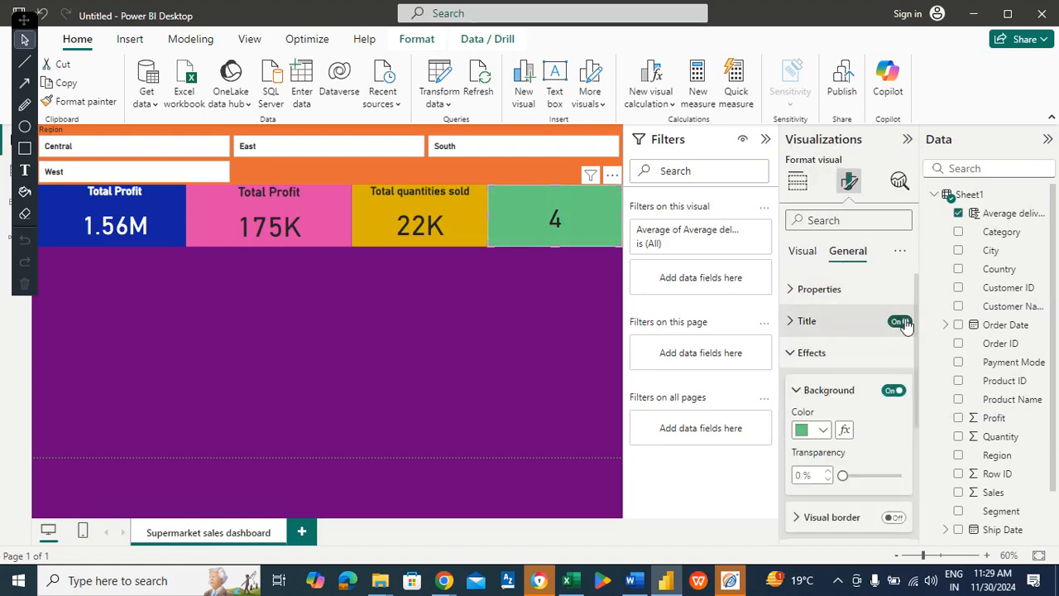
pyautogui.click(839, 317)
pyautogui.click(833, 398)
pyautogui.write('A')
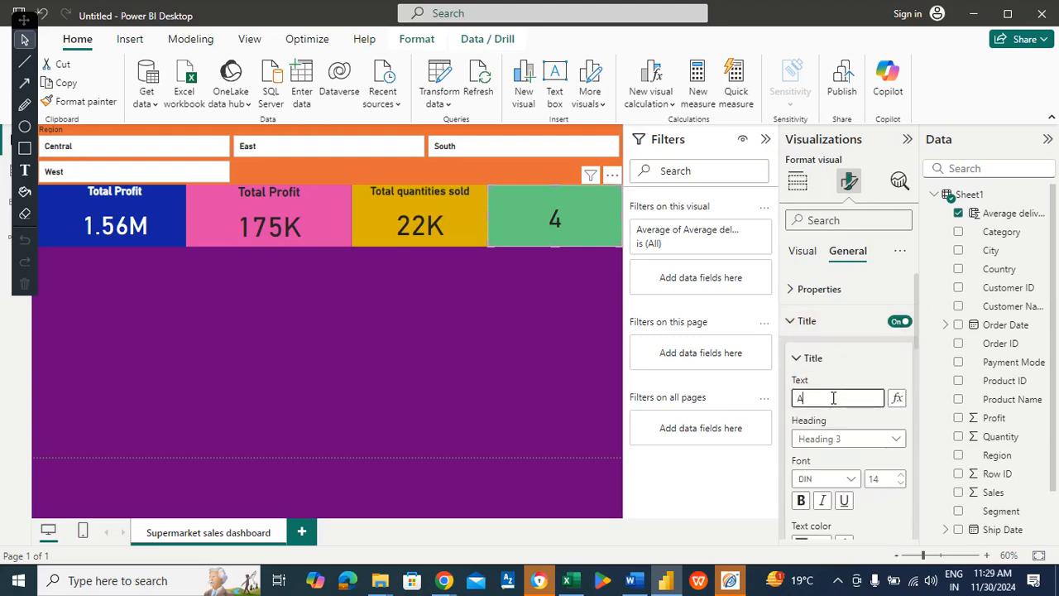
pyautogui.write('verage deliver')
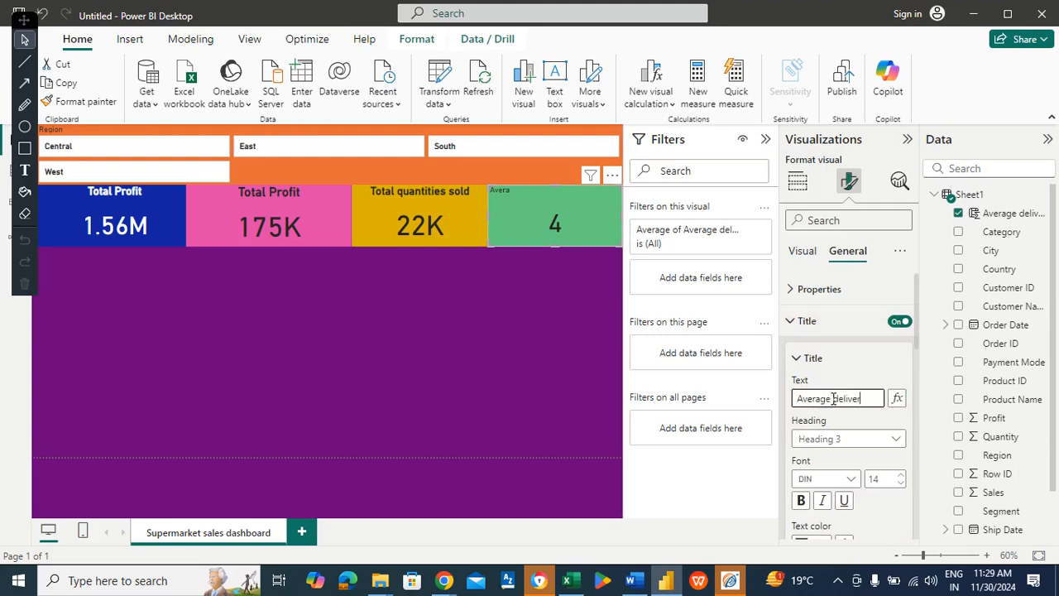
pyautogui.write('y time')
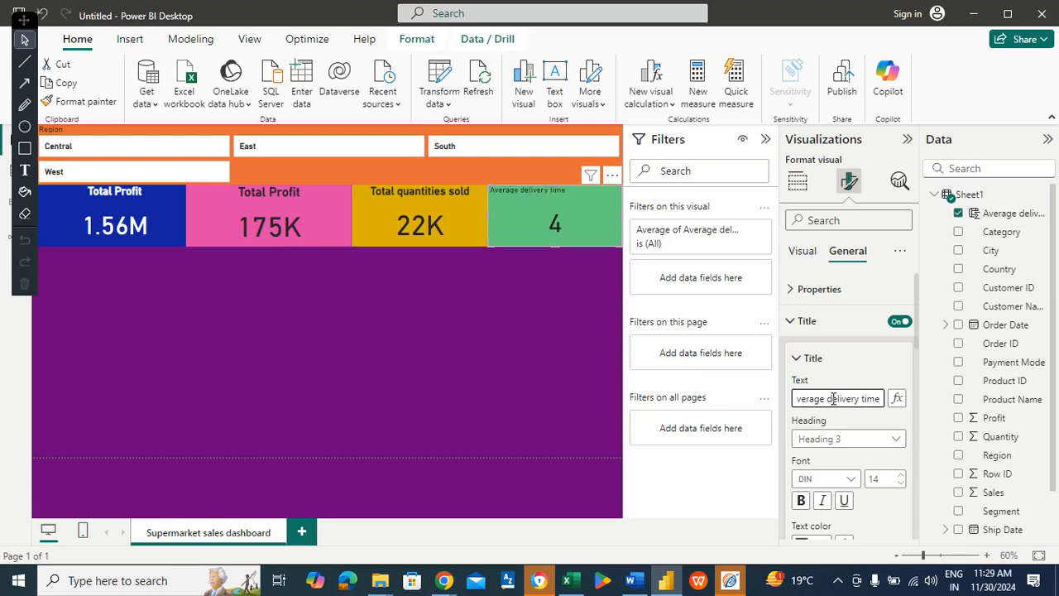
# - Set the Average delivery time card's title to font size 20, centered and bold
pyautogui.click(901, 476)
pyautogui.click(902, 476)
pyautogui.click(902, 476)
pyautogui.click(902, 476)
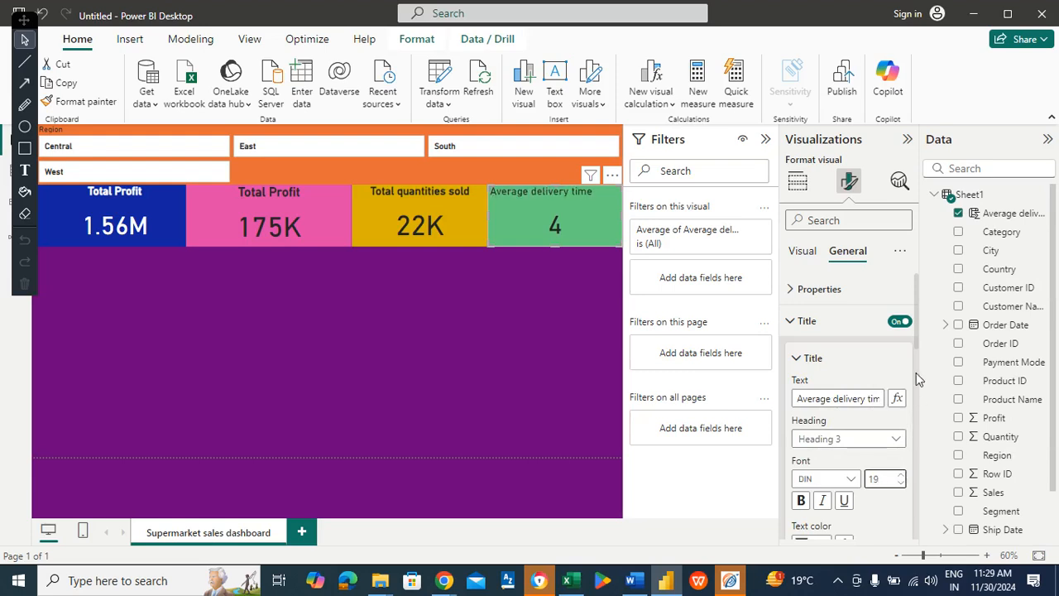
pyautogui.click(902, 476)
pyautogui.moveTo(920, 354); pyautogui.dragTo(927, 402)
pyautogui.click(822, 430)
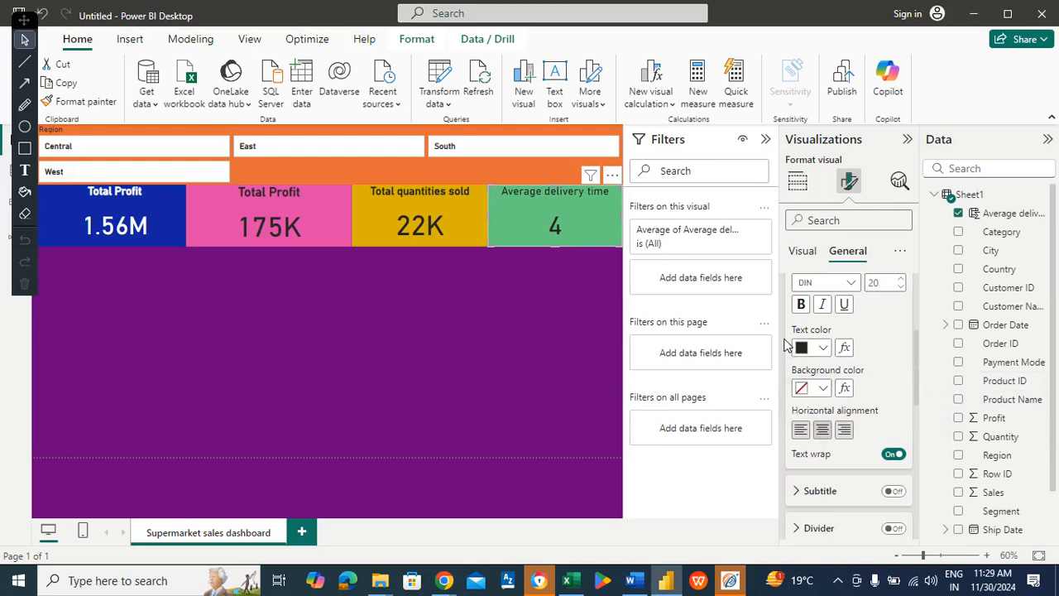
pyautogui.click(800, 304)
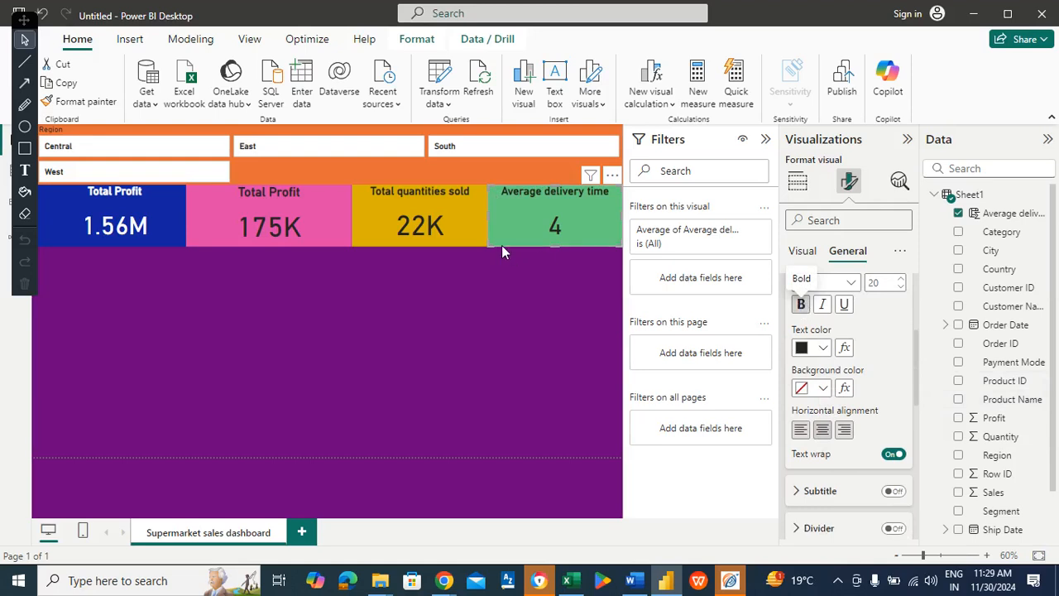
# - Set the Average delivery time card's callout value to font size 50 and bold, and deselect the card
pyautogui.click(804, 252)
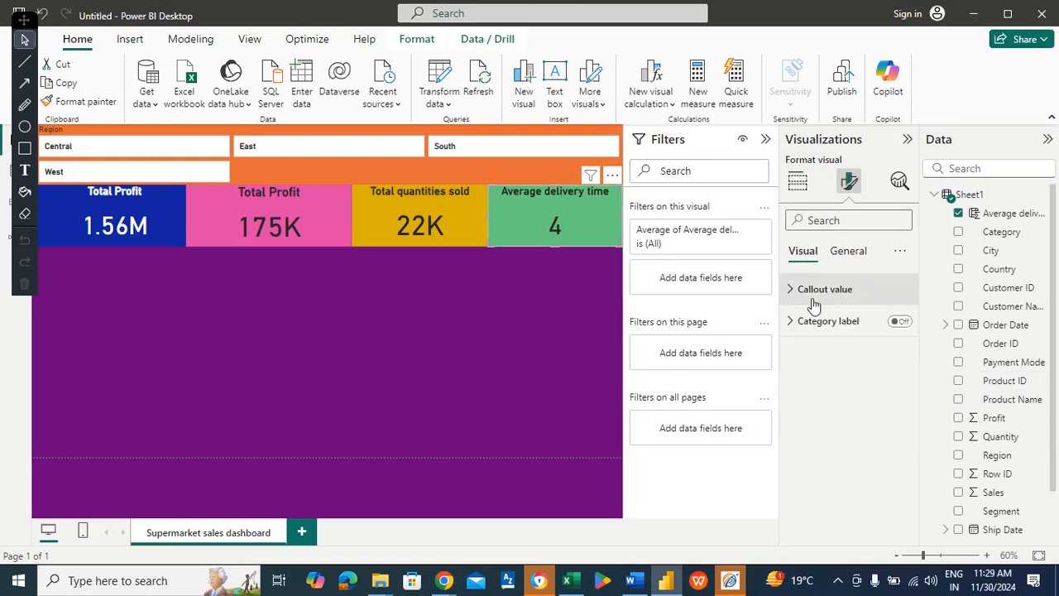
pyautogui.click(815, 298)
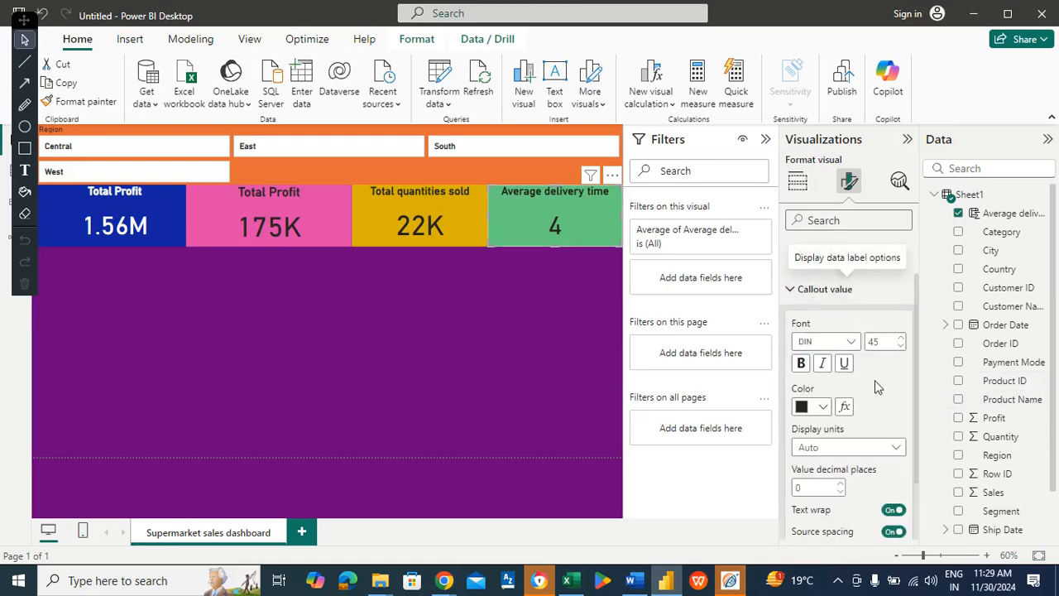
pyautogui.click(902, 338)
pyautogui.click(902, 339)
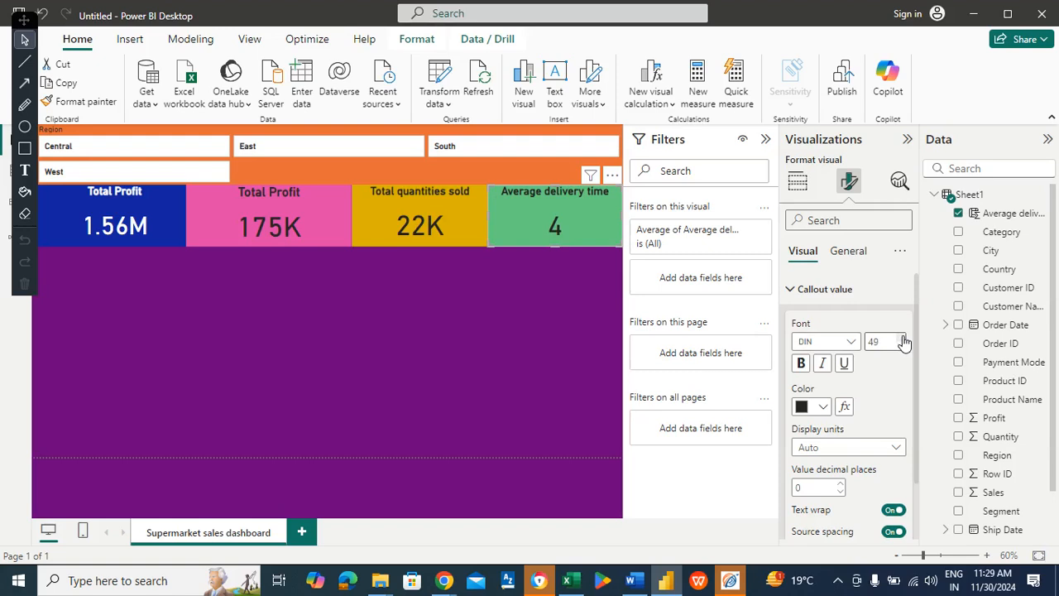
pyautogui.click(902, 338)
pyautogui.click(801, 364)
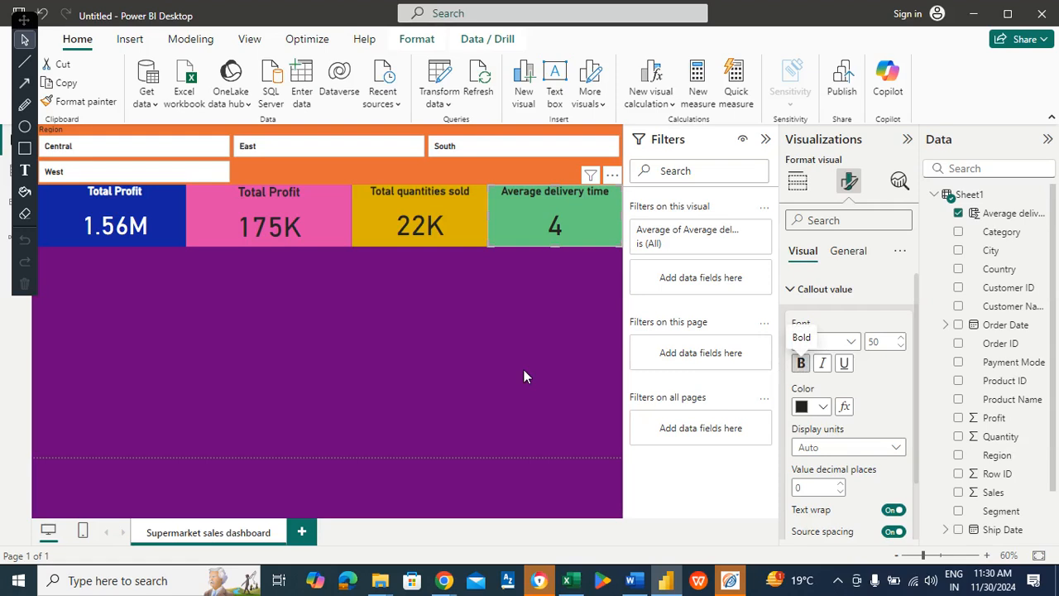
pyautogui.click(536, 277)
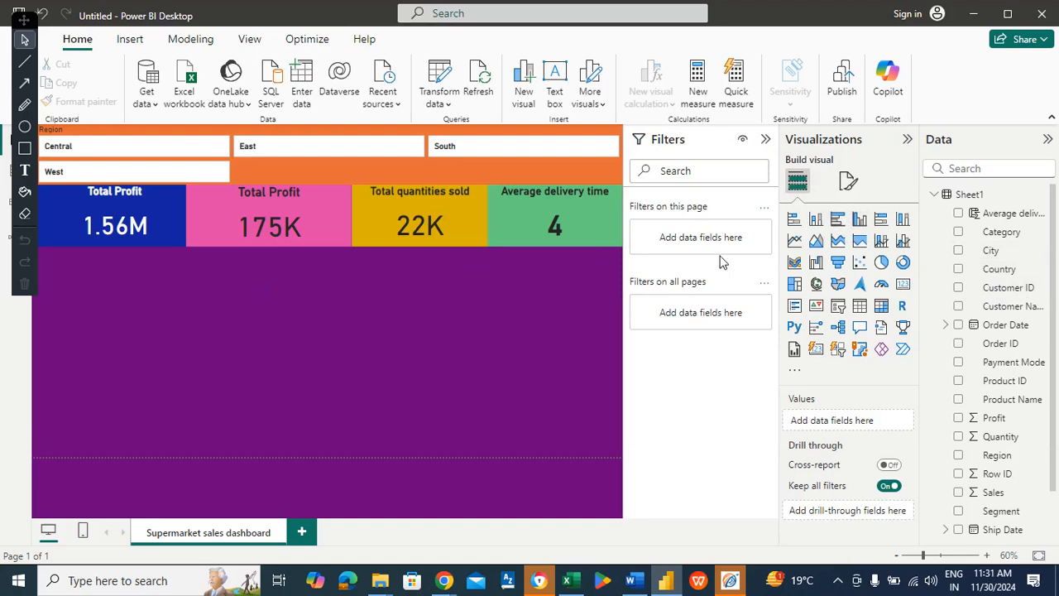
# - Add a clustered bar chart below the blue card, with Category on the Y-axis and Sales on the X-axis
pyautogui.click(838, 223)
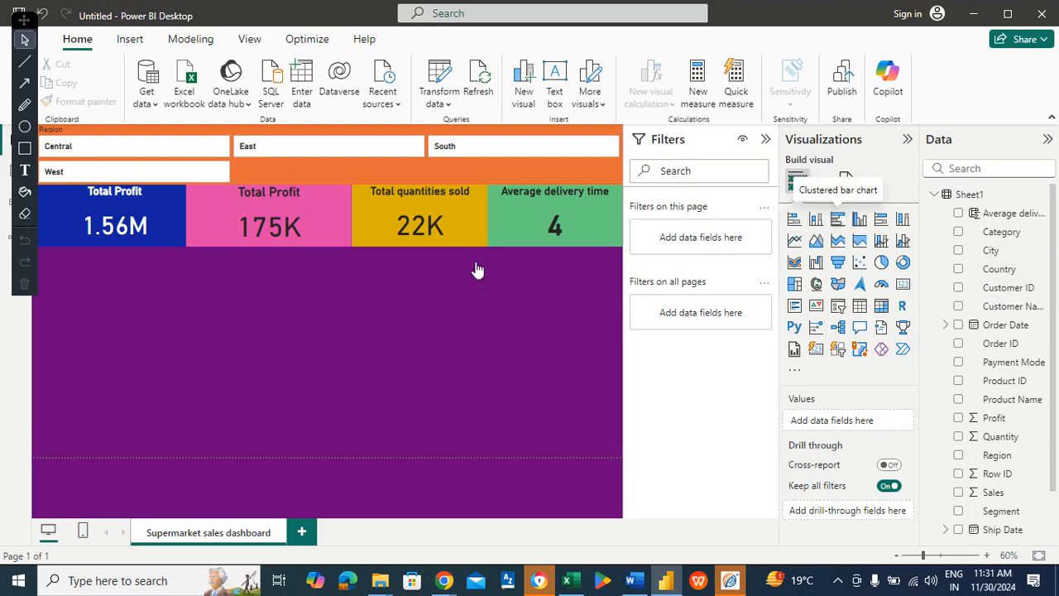
pyautogui.moveTo(176, 310); pyautogui.dragTo(176, 300)
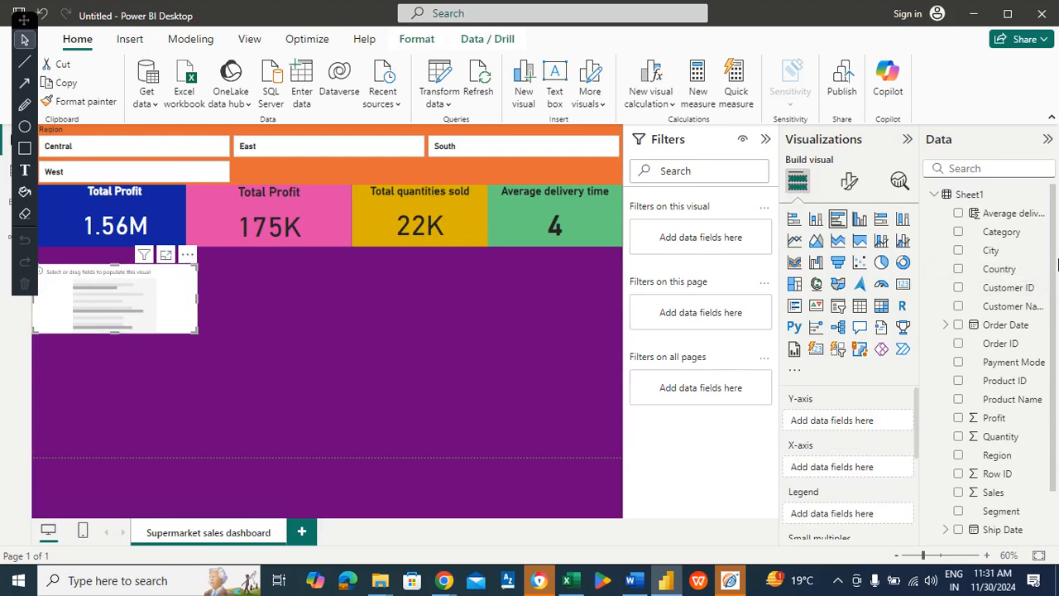
pyautogui.moveTo(1006, 237); pyautogui.dragTo(865, 419)
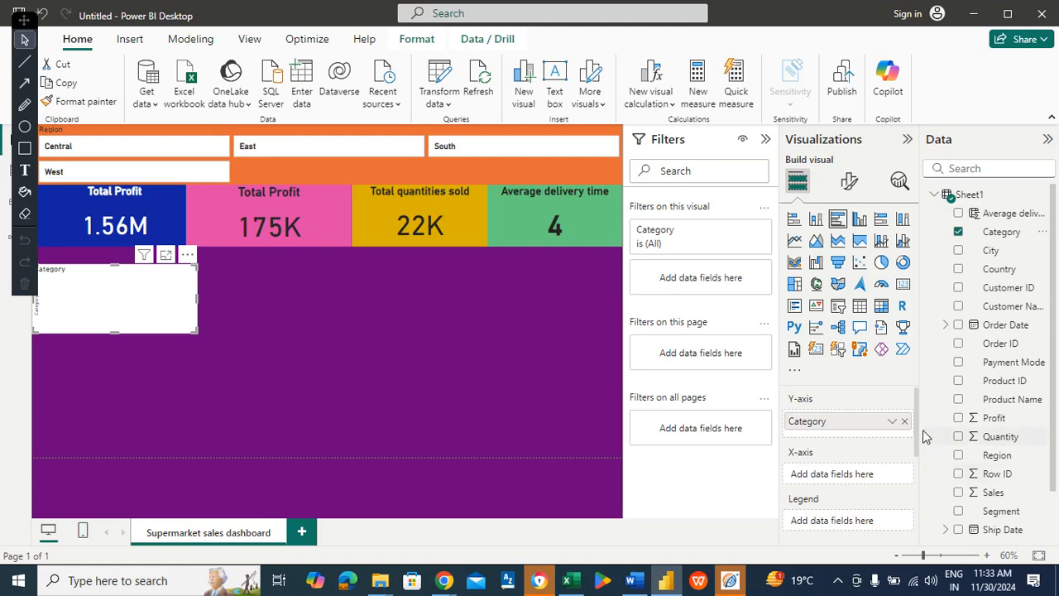
pyautogui.scroll(-1, 918, 430)
pyautogui.scroll(1, 918, 434)
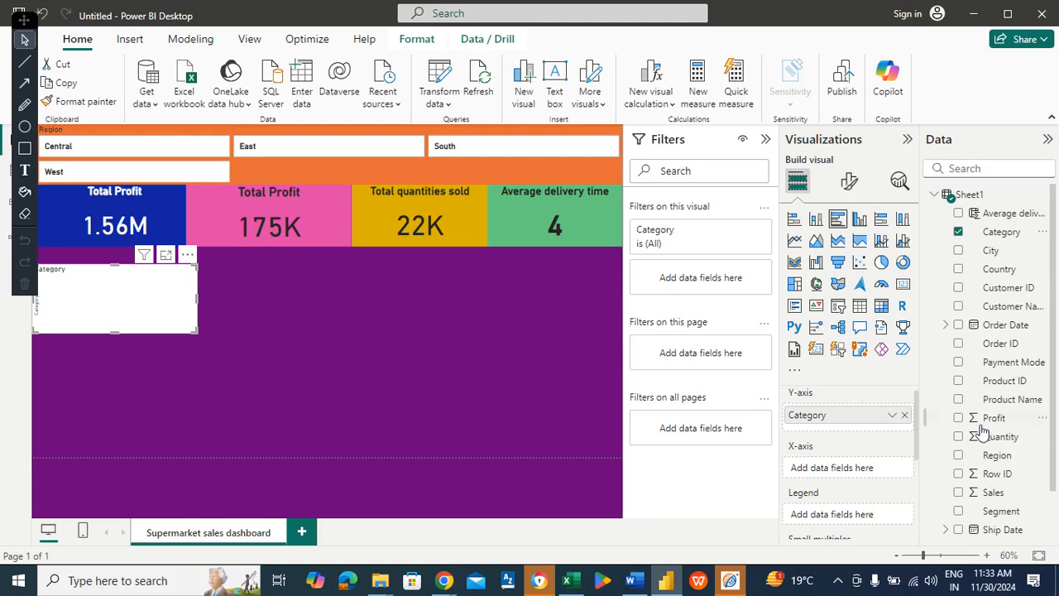
pyautogui.scroll(-3, 917, 431)
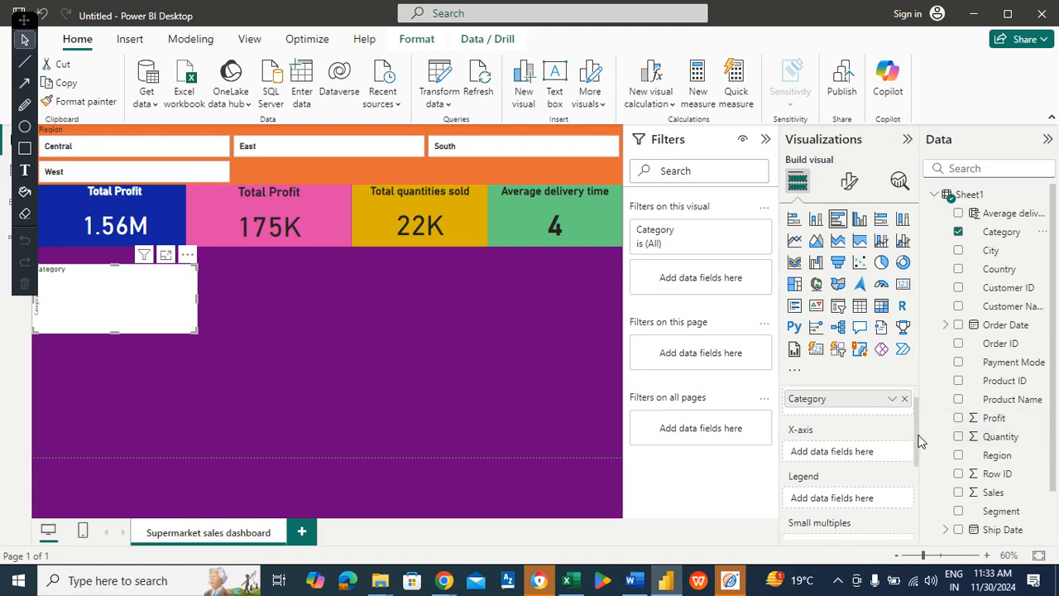
pyautogui.scroll(3, 922, 422)
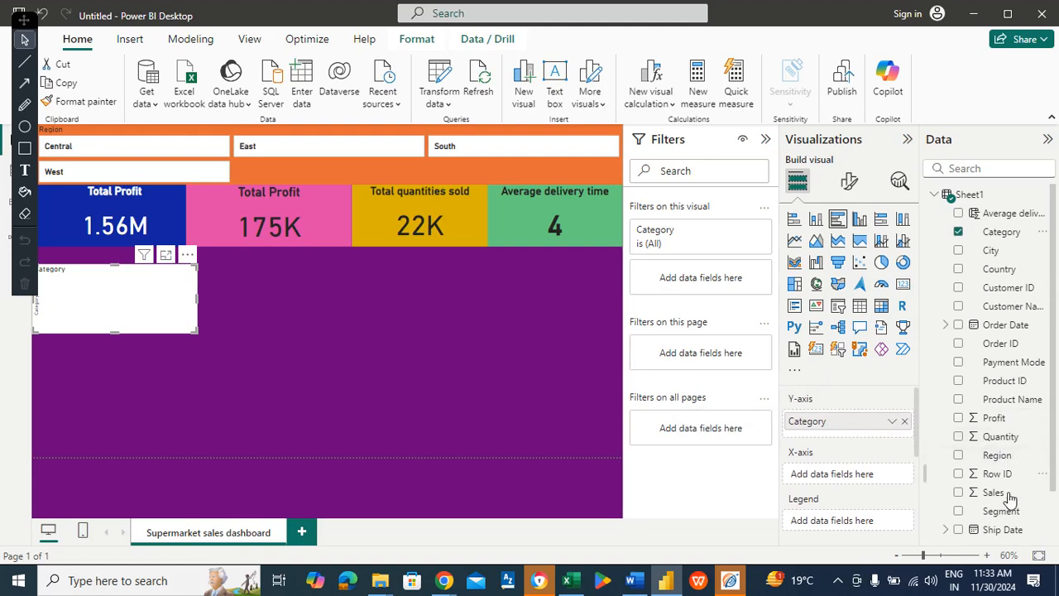
pyautogui.moveTo(991, 494); pyautogui.dragTo(859, 478)
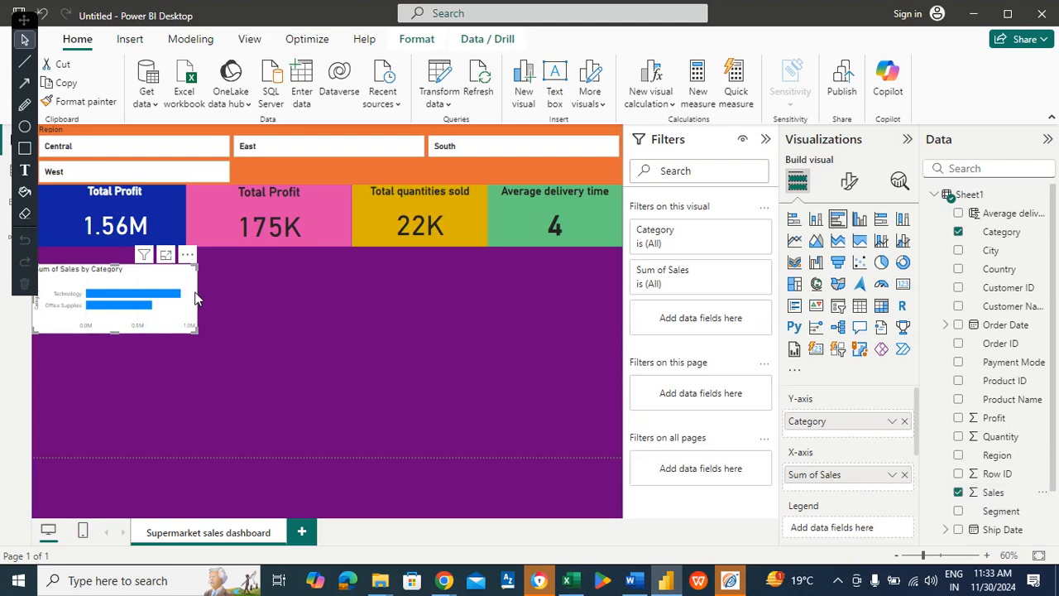
# - Widen the bar chart to the middle of the pink card and extend its upper edge to meet the cards
pyautogui.moveTo(197, 299); pyautogui.dragTo(214, 299)
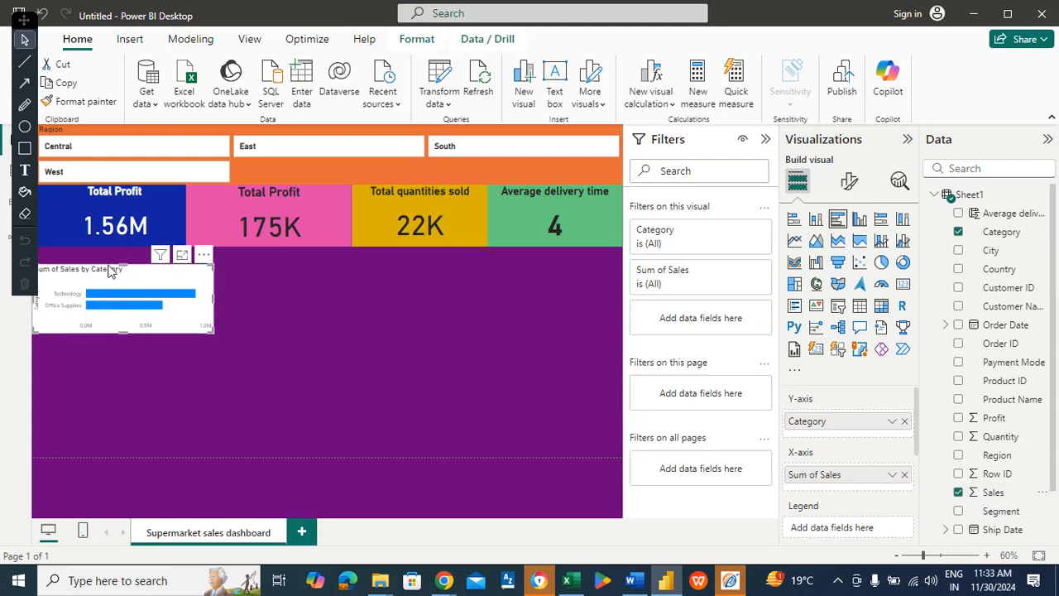
pyautogui.moveTo(124, 261); pyautogui.dragTo(125, 251)
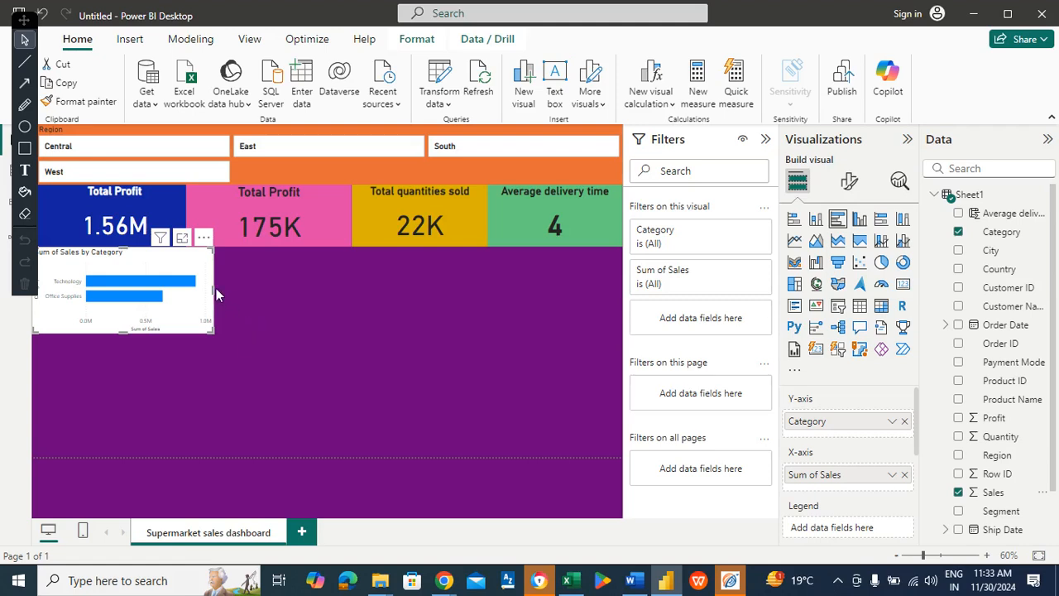
pyautogui.moveTo(215, 290); pyautogui.dragTo(248, 294)
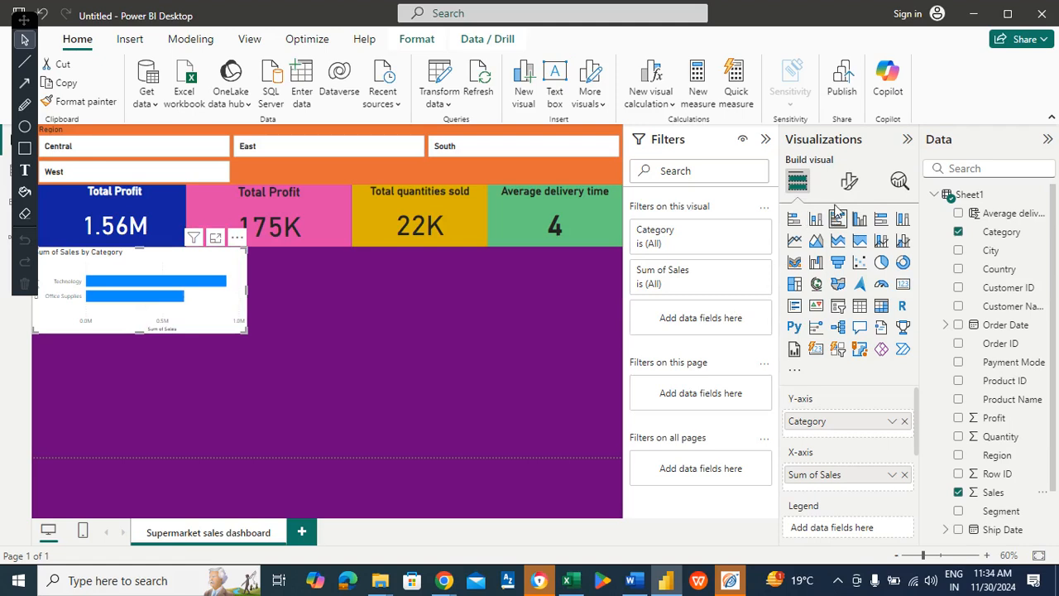
# - Change the bar chart's title to "Sales by category" and center it horizontally
pyautogui.click(850, 183)
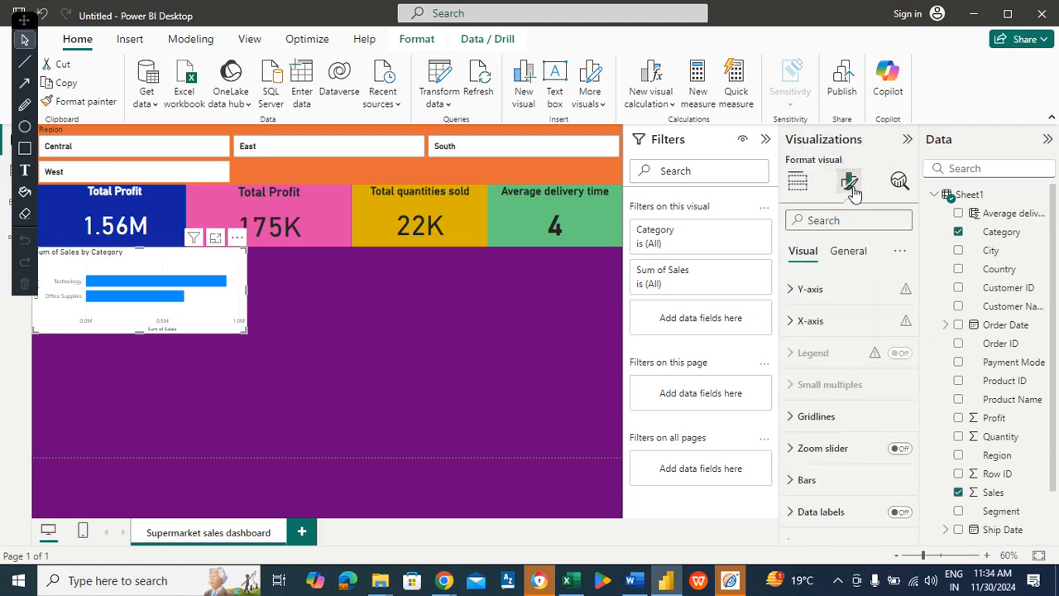
pyautogui.click(860, 259)
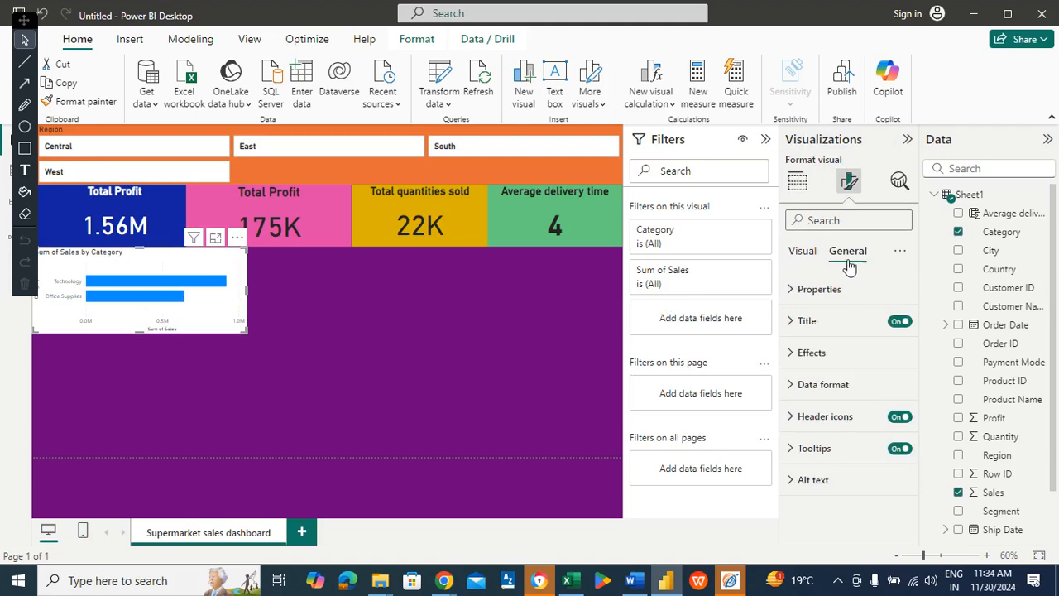
pyautogui.click(828, 323)
pyautogui.click(850, 399)
pyautogui.tripleClick(852, 402)
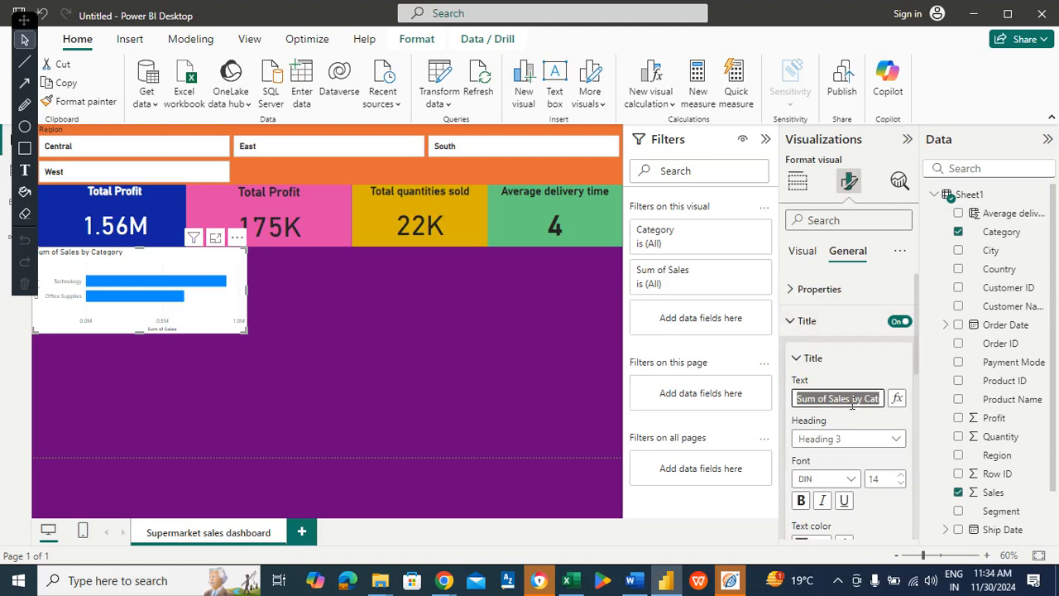
pyautogui.write('Sales by categor')
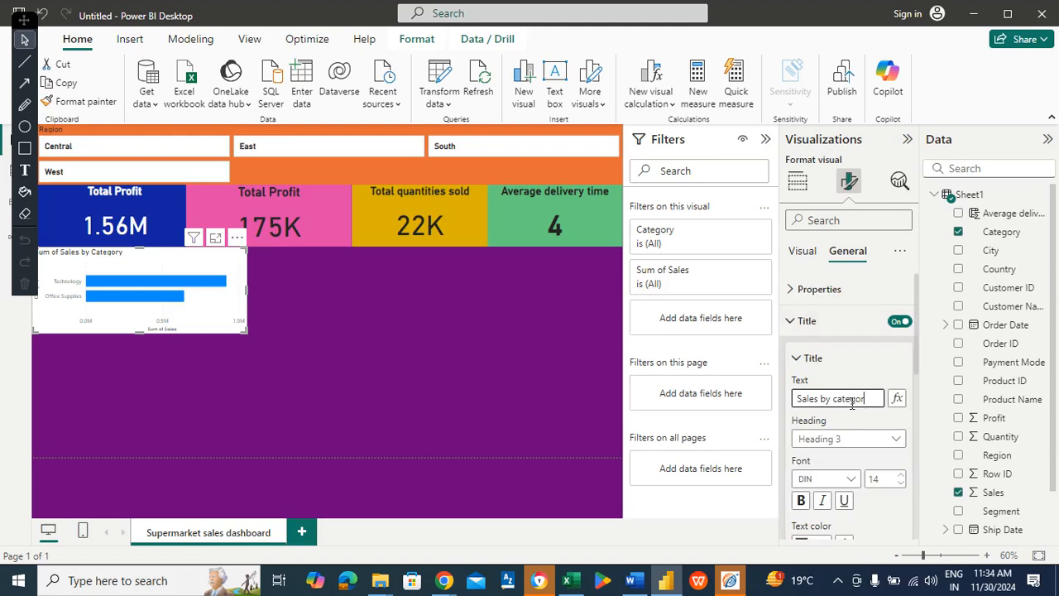
pyautogui.write('y')
pyautogui.moveTo(916, 354); pyautogui.dragTo(920, 405)
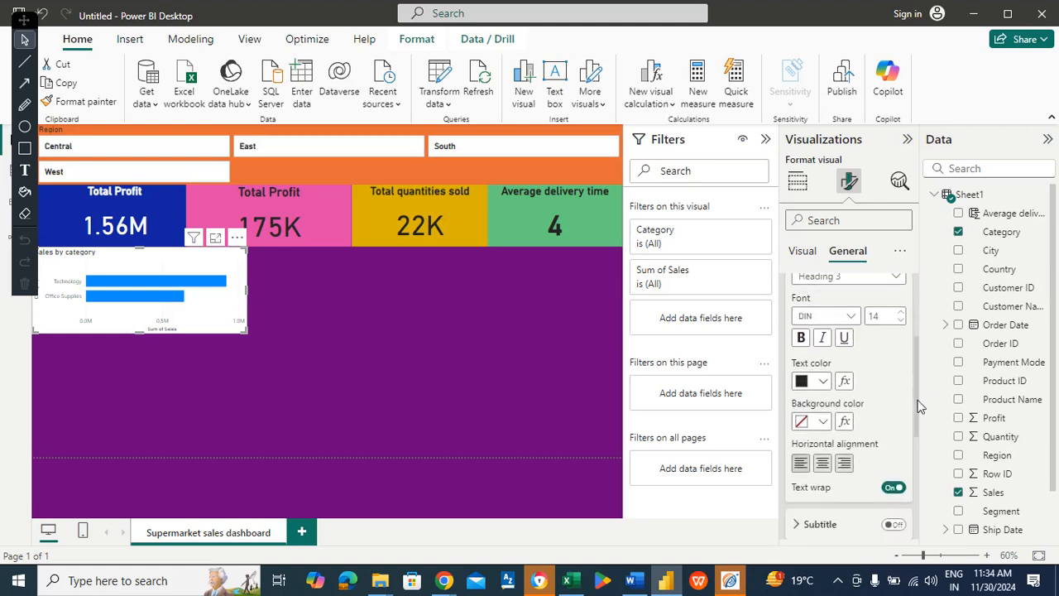
pyautogui.click(821, 462)
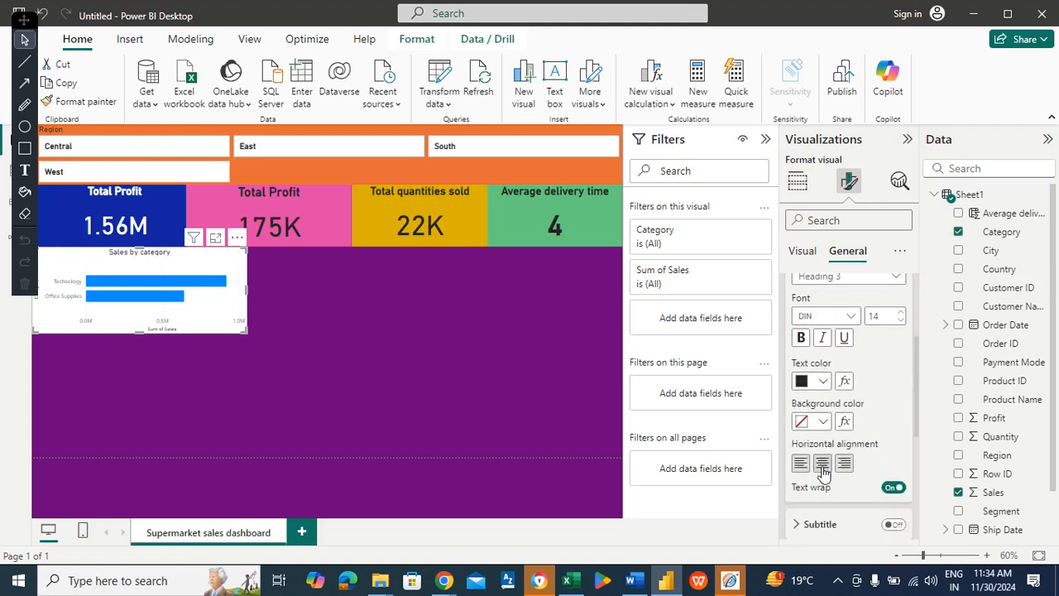
# - Make the "Sales by category" chart's title bold and deselect the chart
pyautogui.click(800, 341)
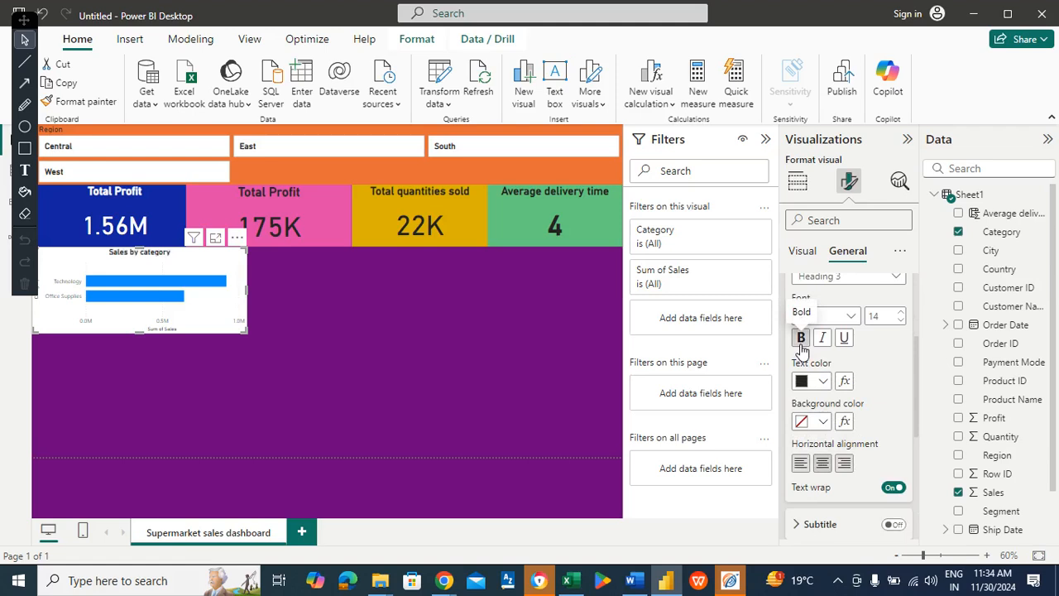
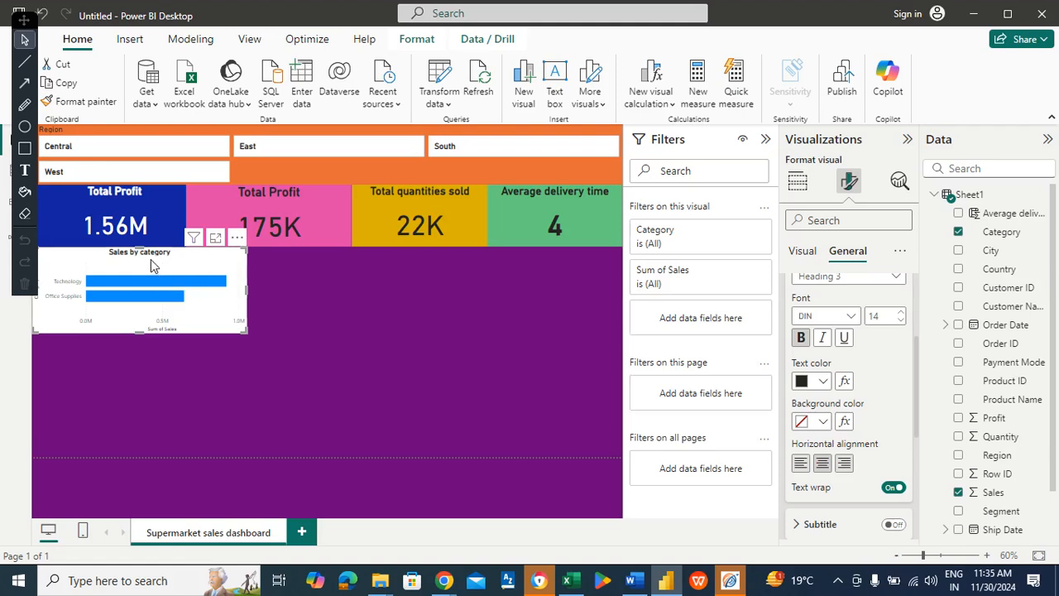
pyautogui.click(254, 268)
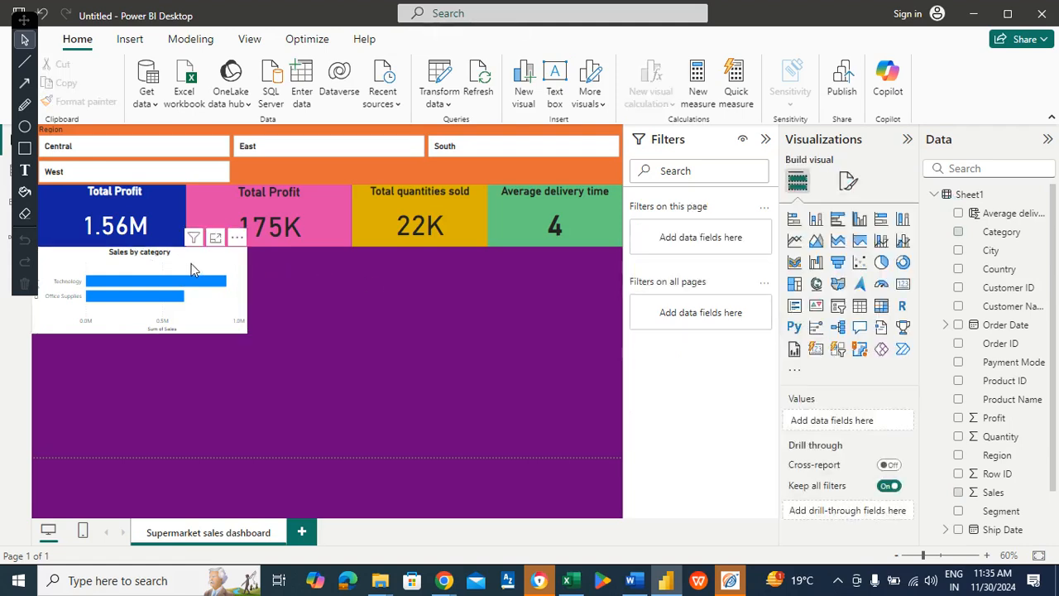
# - Duplicate the "Sales by category" bar chart and place the copy directly beside the original, just below the cards
pyautogui.click(191, 269)
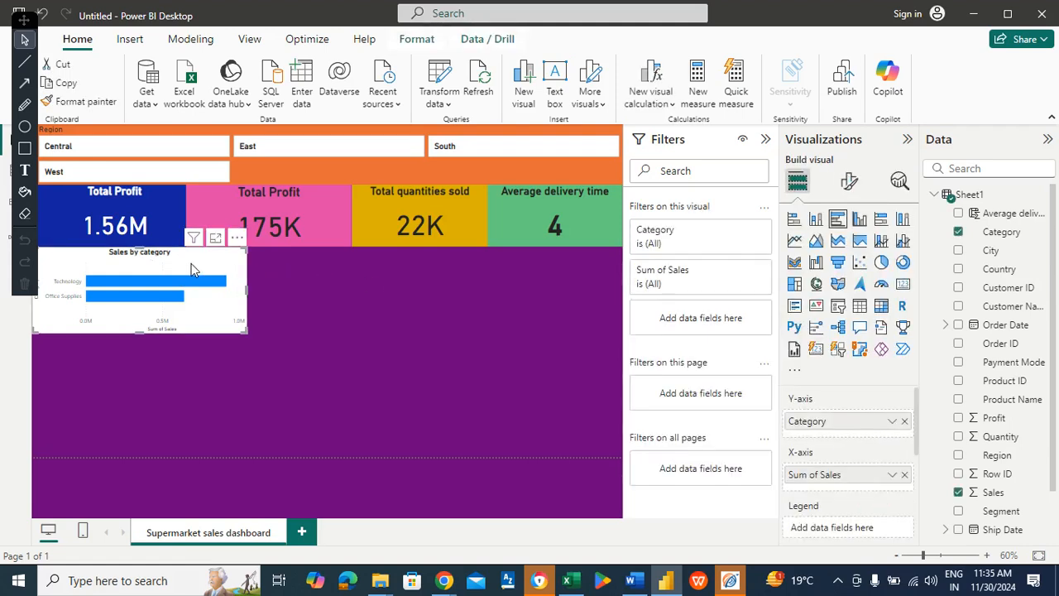
pyautogui.click(346, 286)
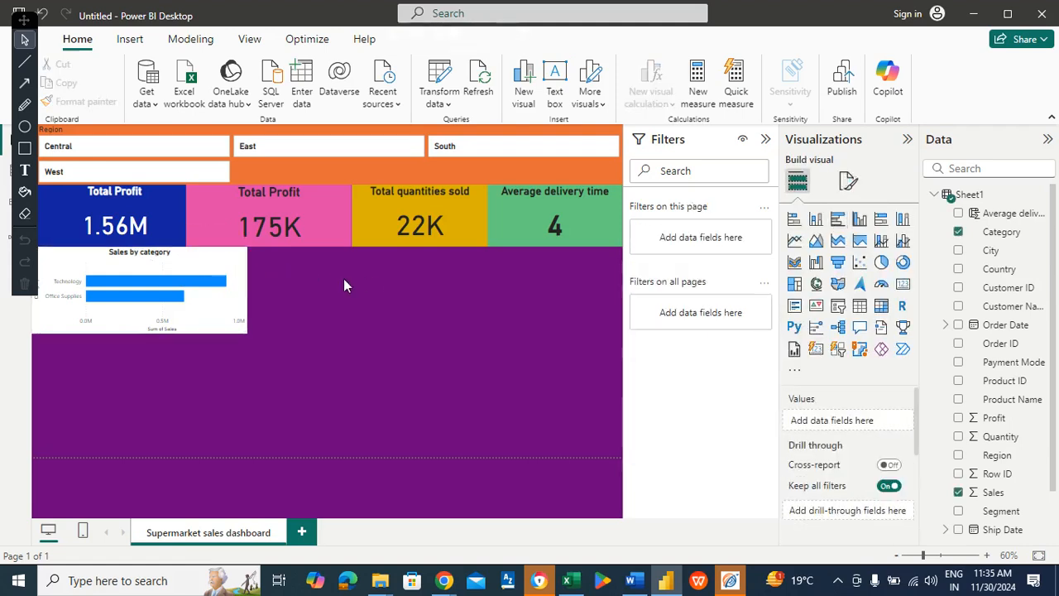
pyautogui.hotkey('ctrl', 'v')
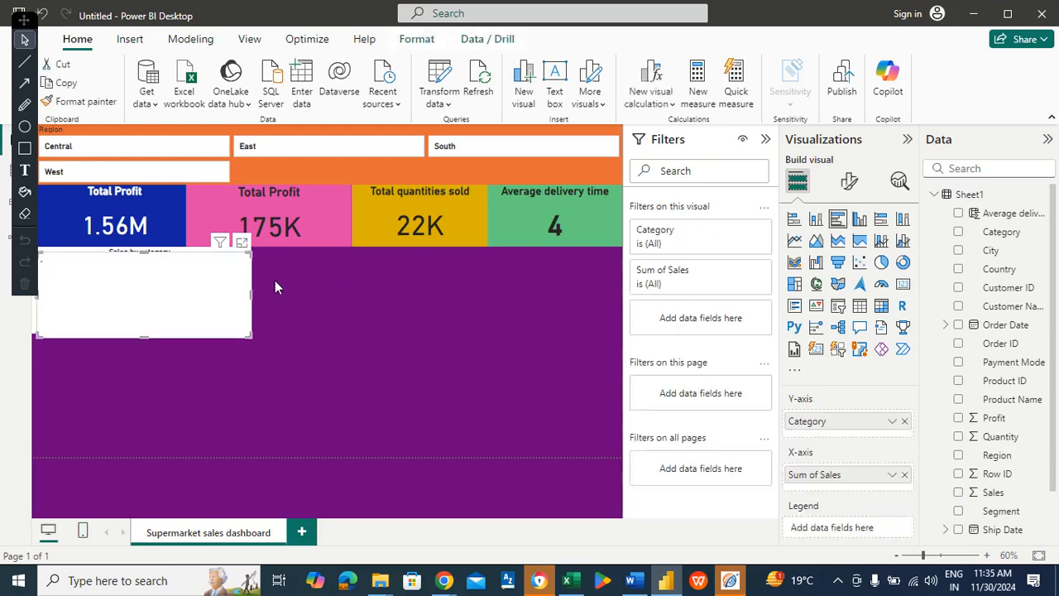
pyautogui.moveTo(179, 274); pyautogui.dragTo(383, 262)
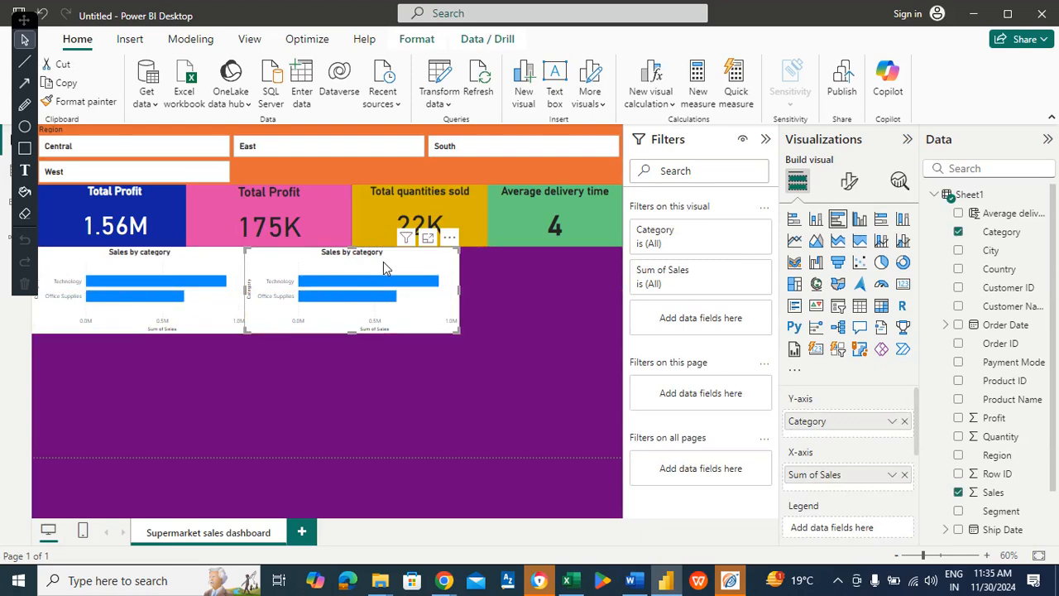
# - Replace Category with Sub-Category on the copied chart's Y-axis and open the chart's formatting options
pyautogui.click(905, 422)
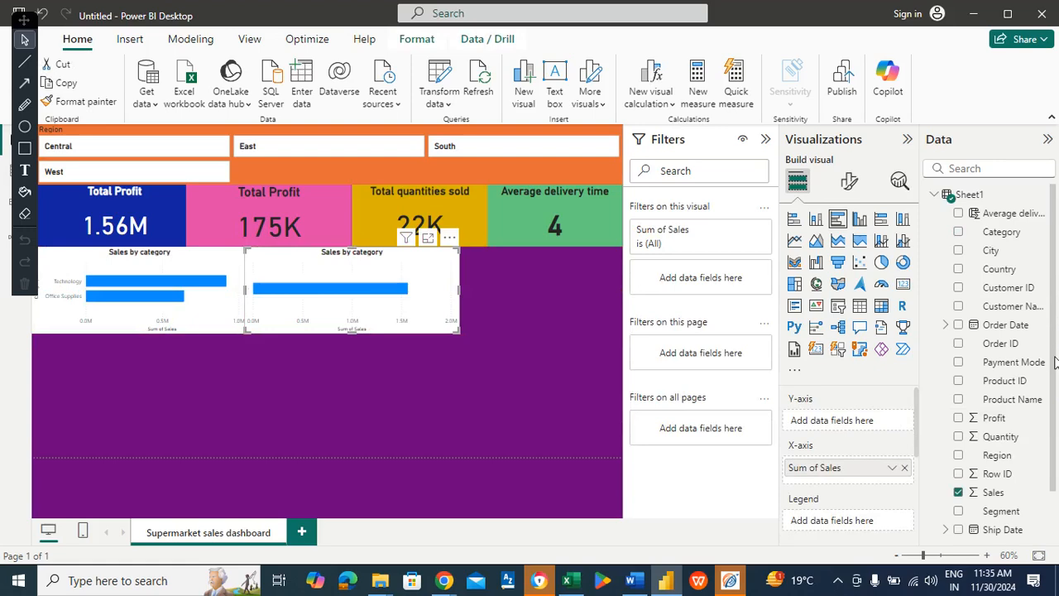
pyautogui.moveTo(1054, 361); pyautogui.dragTo(1053, 432)
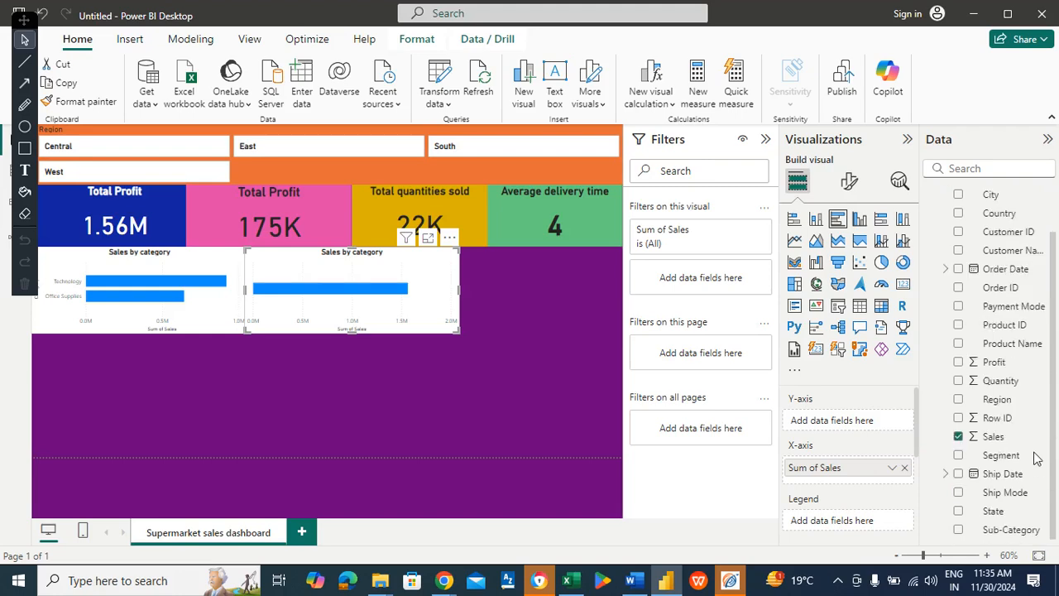
pyautogui.moveTo(1010, 531); pyautogui.dragTo(862, 431)
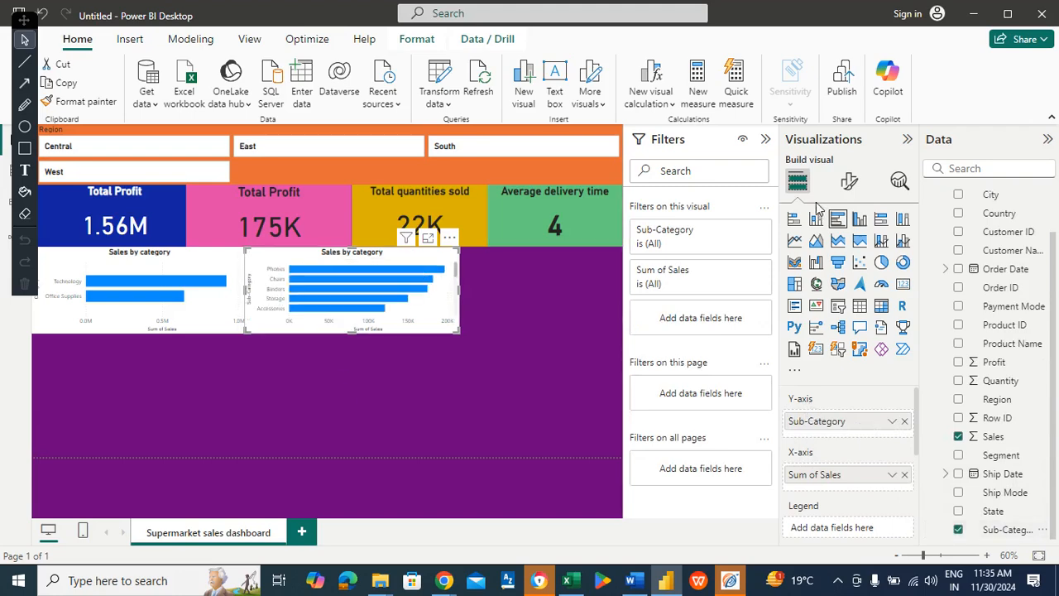
pyautogui.click(851, 185)
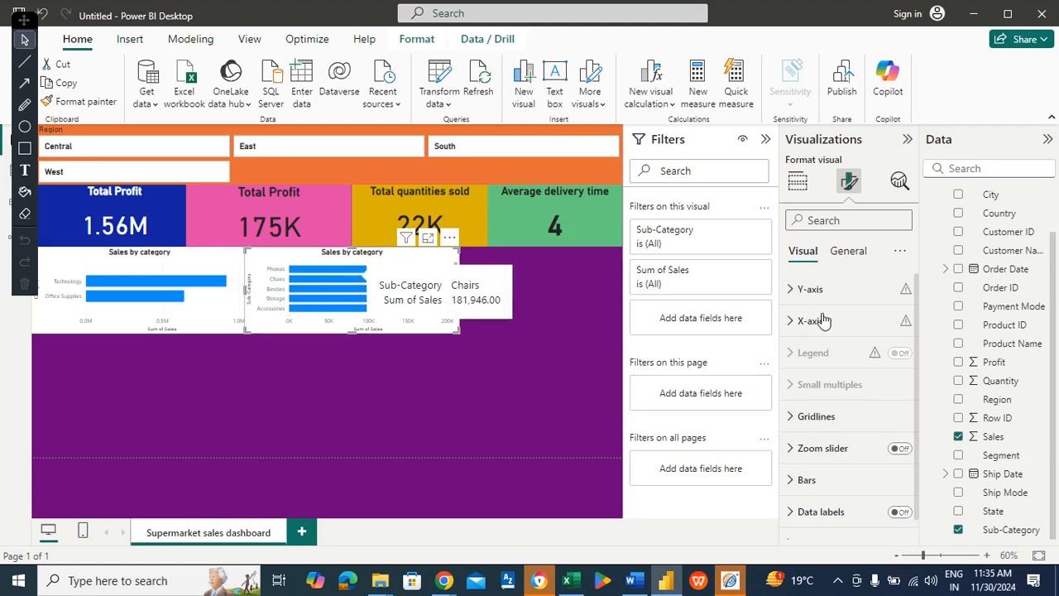
pyautogui.click(807, 483)
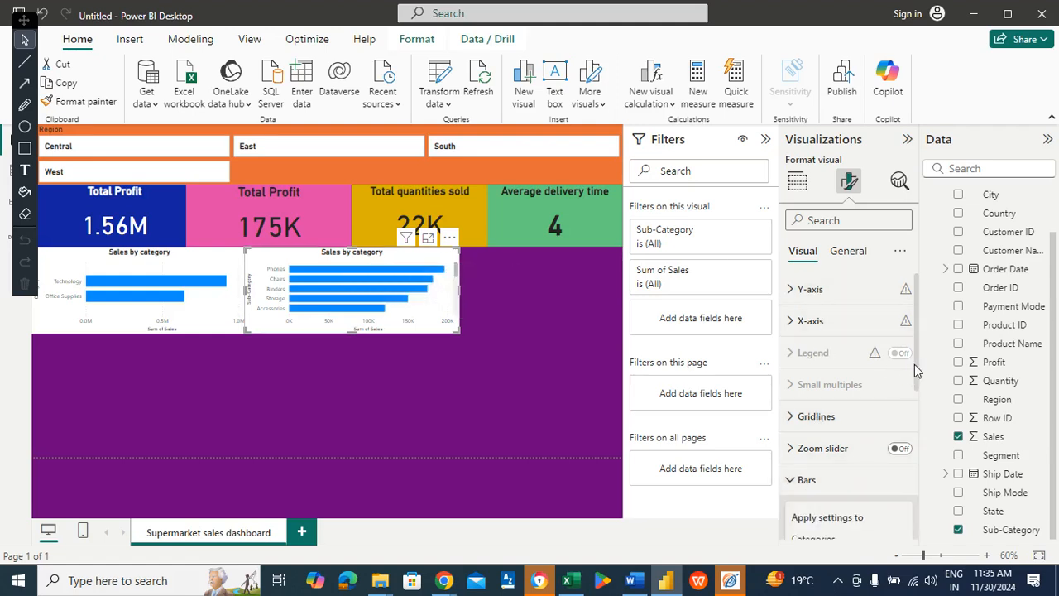
pyautogui.moveTo(916, 365); pyautogui.dragTo(917, 445)
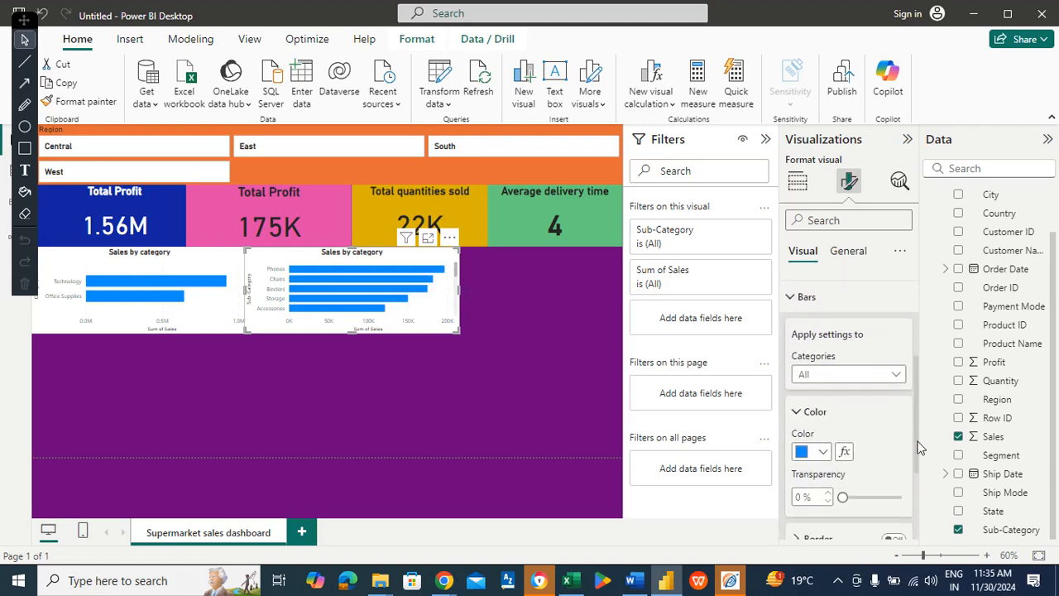
pyautogui.click(823, 452)
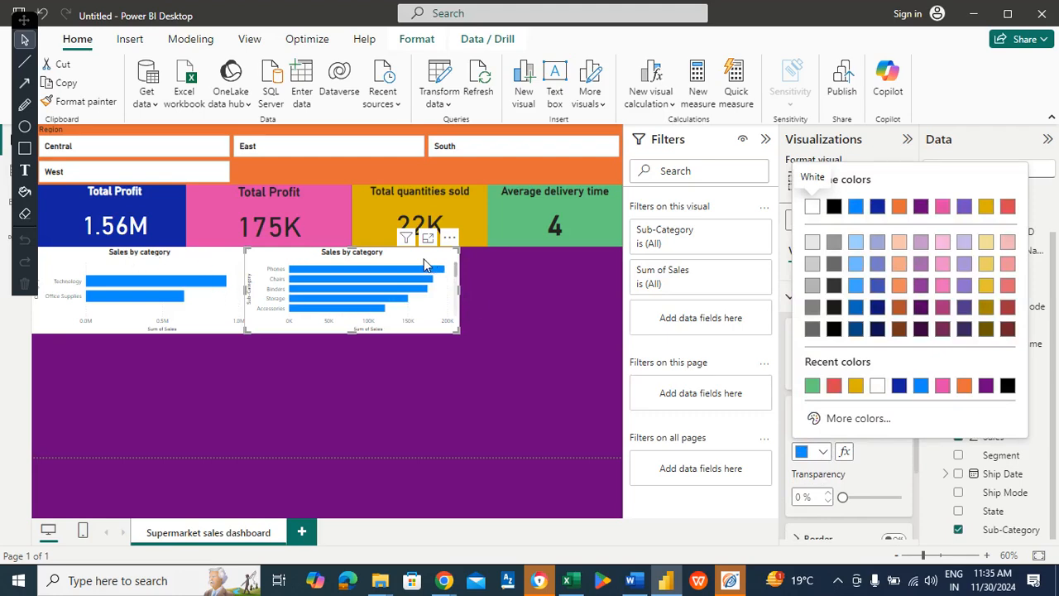
pyautogui.click(884, 463)
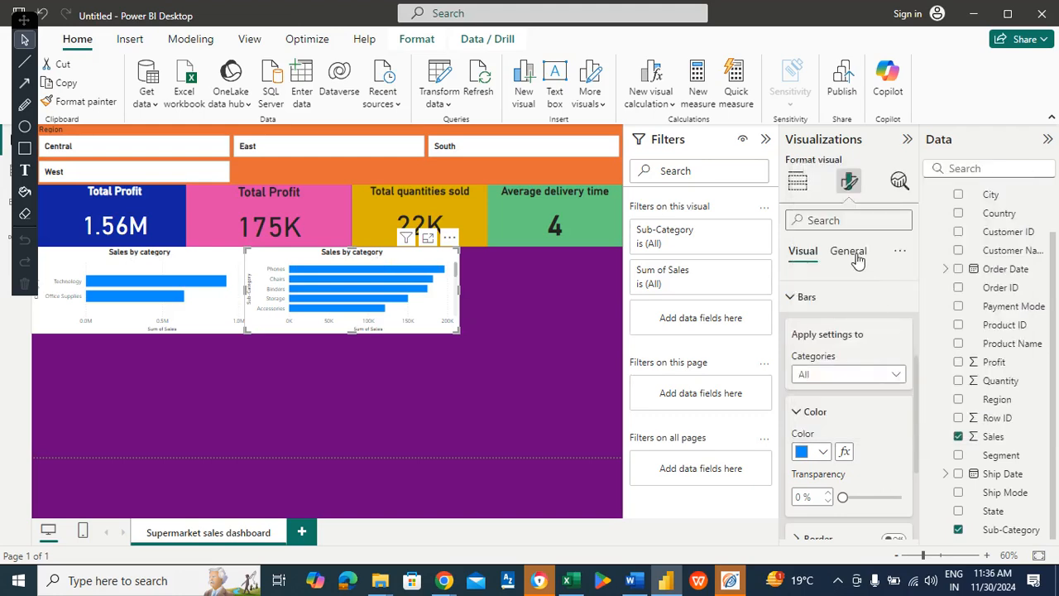
# - Change the copied chart's title to "Sales by Sub-category"
pyautogui.click(852, 253)
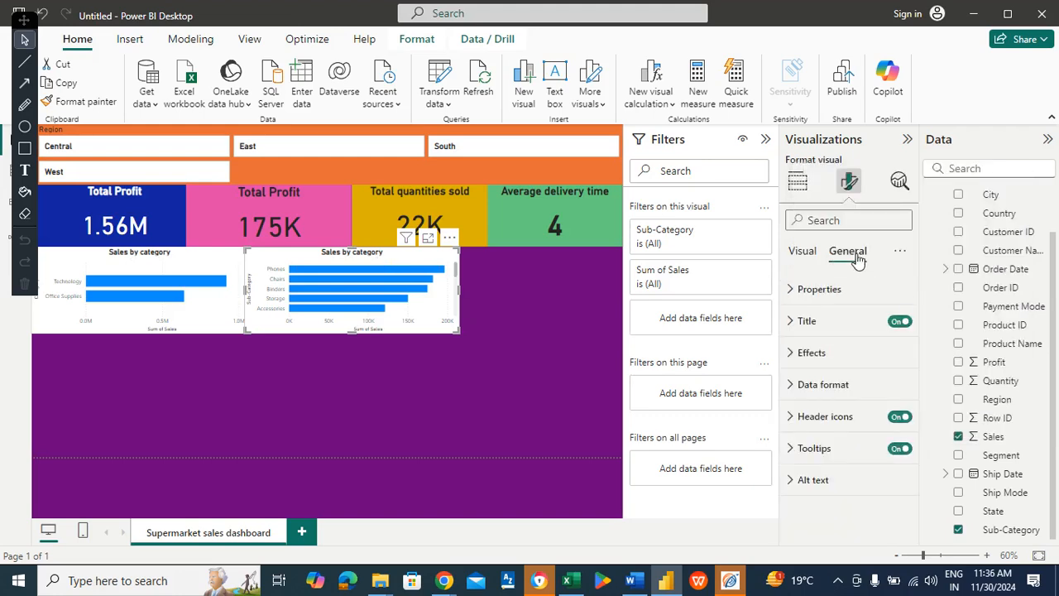
pyautogui.click(826, 323)
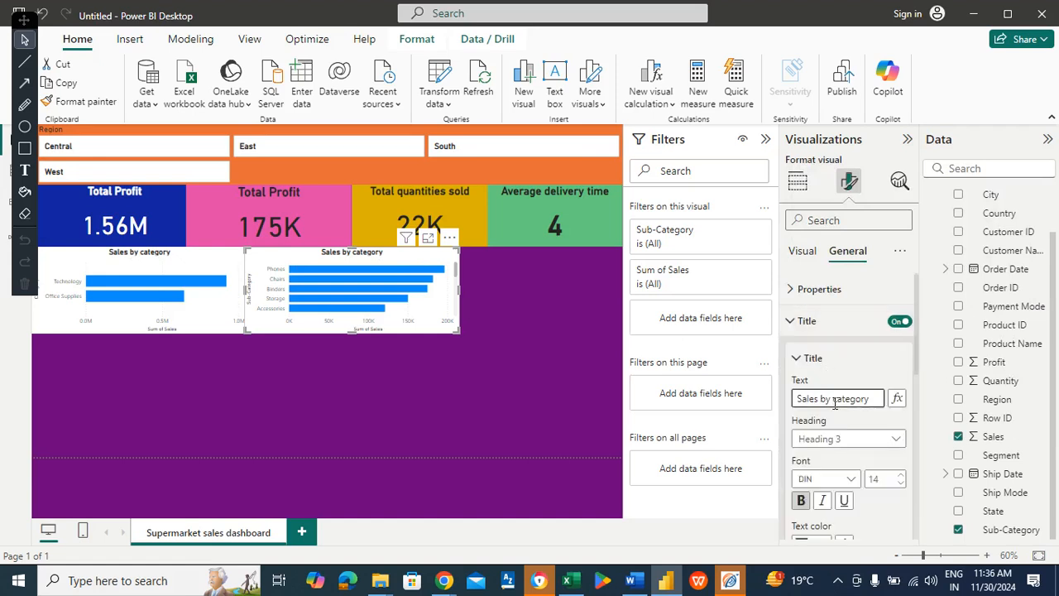
pyautogui.click(832, 399)
pyautogui.write('Sub-')
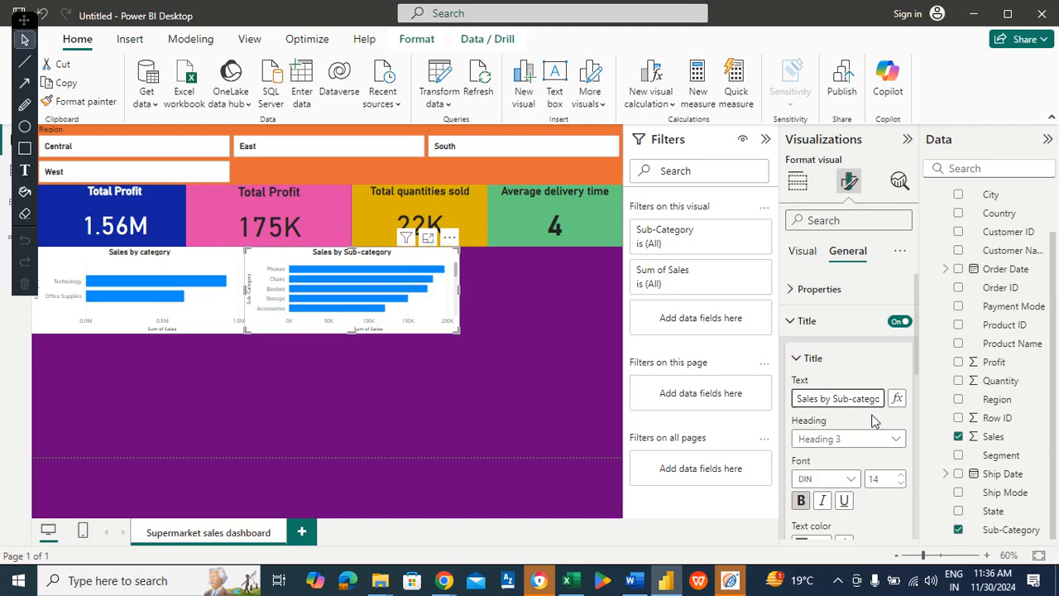
# - Recolor all bars of the "Sales by Sub-category" chart, trying purple and green before settling on red
pyautogui.click(808, 256)
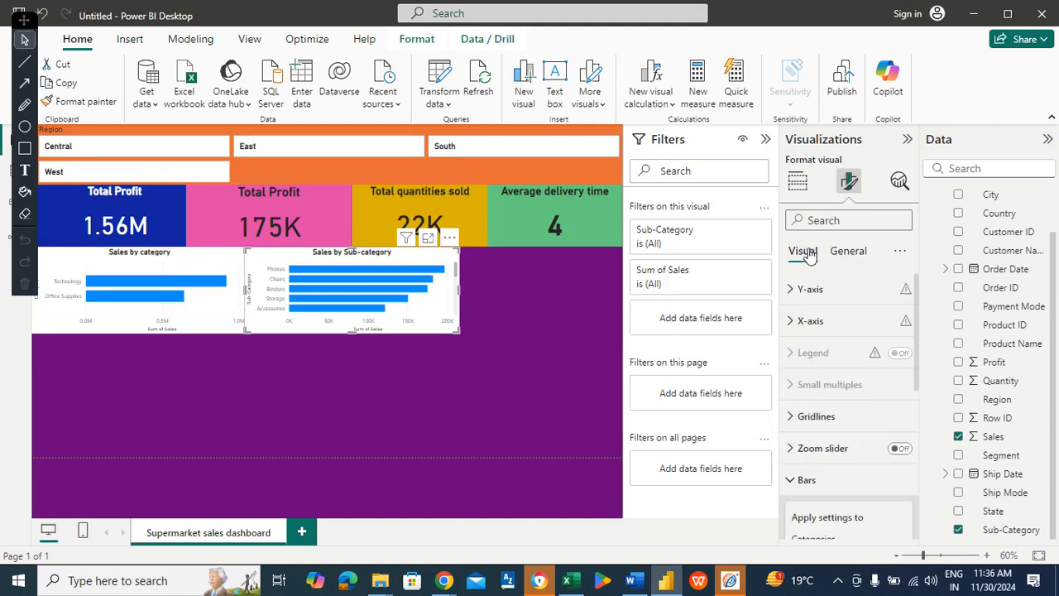
pyautogui.click(817, 479)
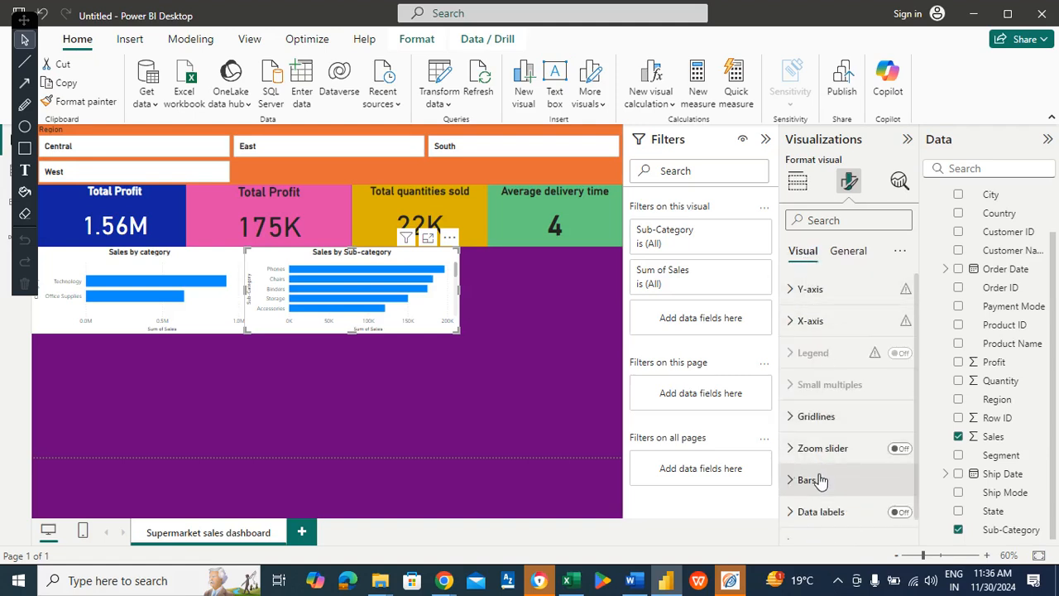
pyautogui.click(817, 480)
pyautogui.moveTo(916, 354); pyautogui.dragTo(921, 426)
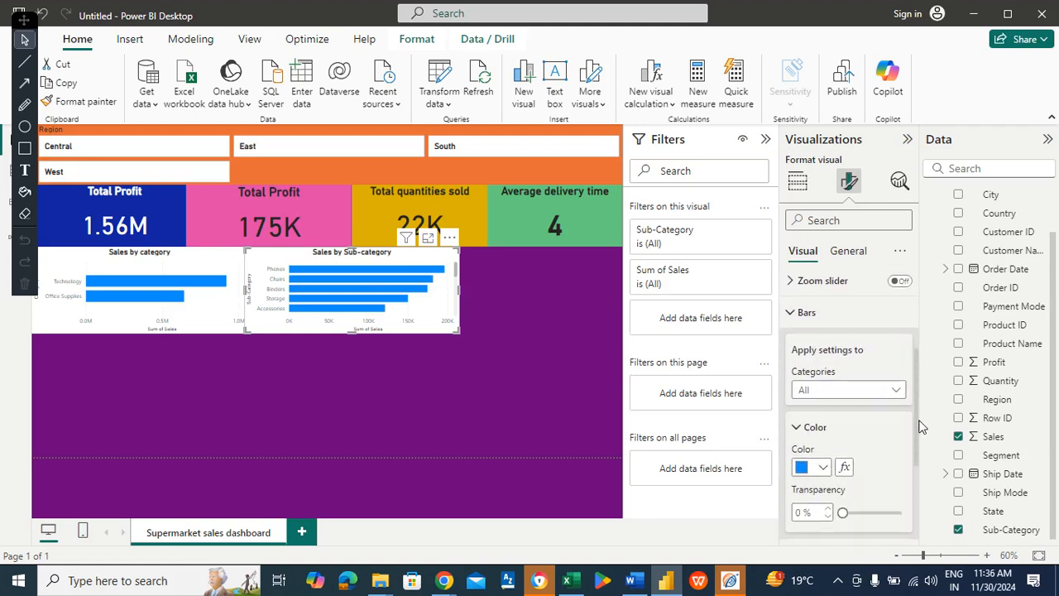
pyautogui.click(822, 468)
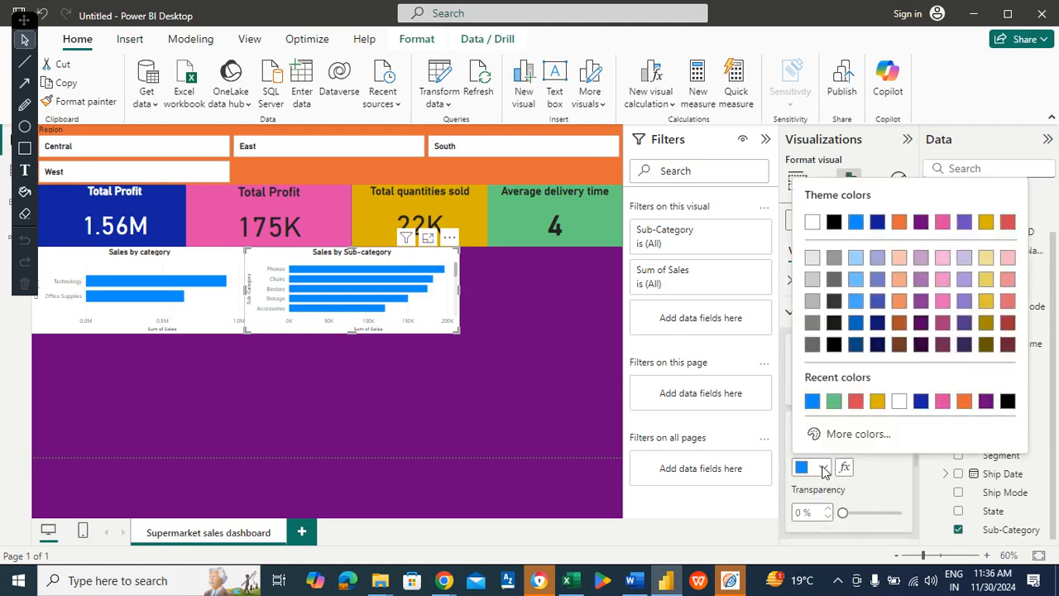
pyautogui.click(985, 401)
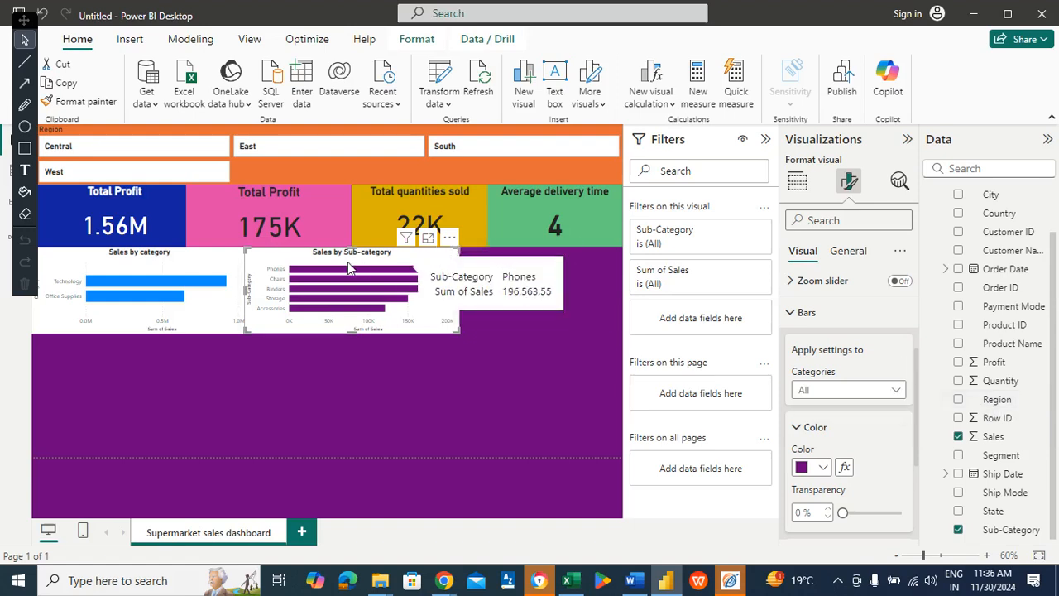
pyautogui.click(823, 468)
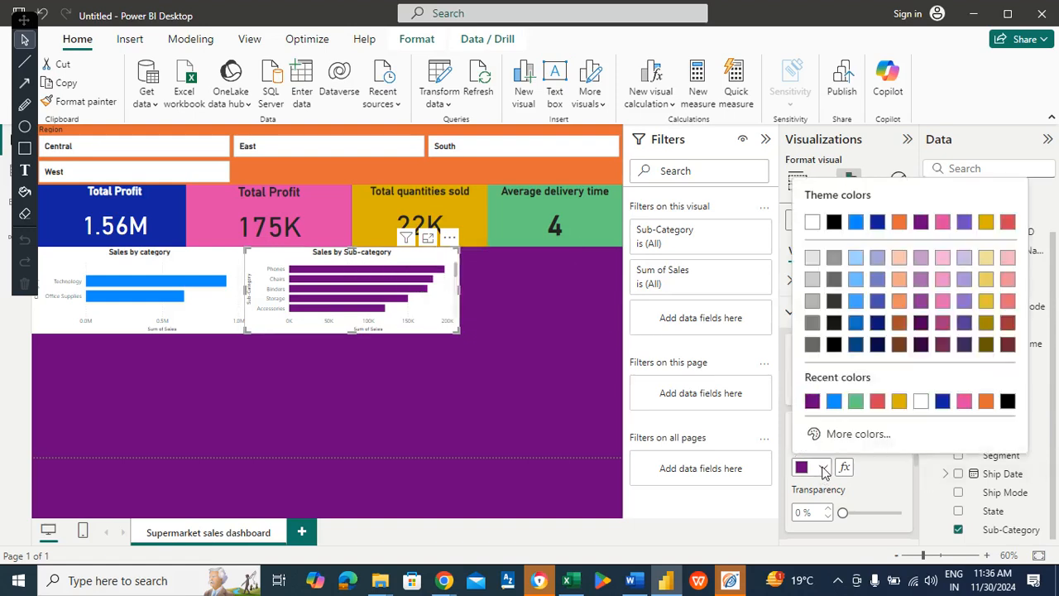
pyautogui.click(857, 402)
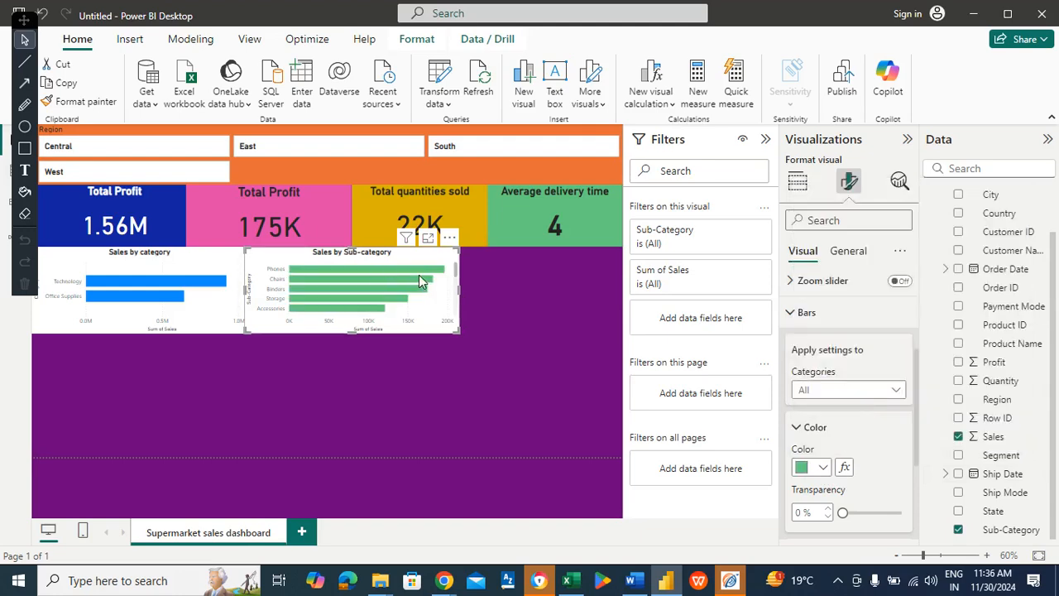
pyautogui.click(819, 469)
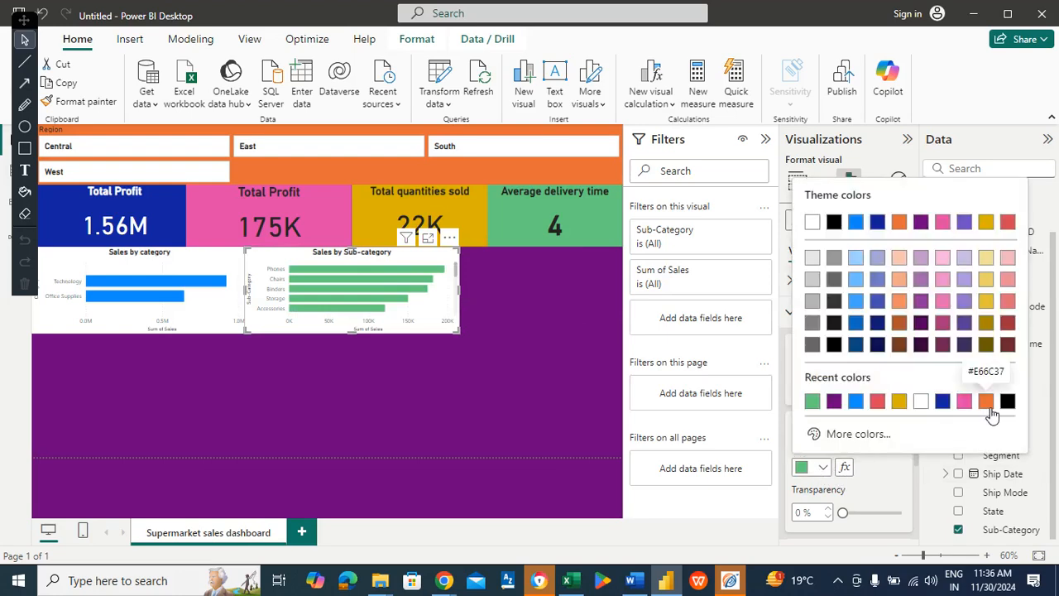
pyautogui.click(877, 401)
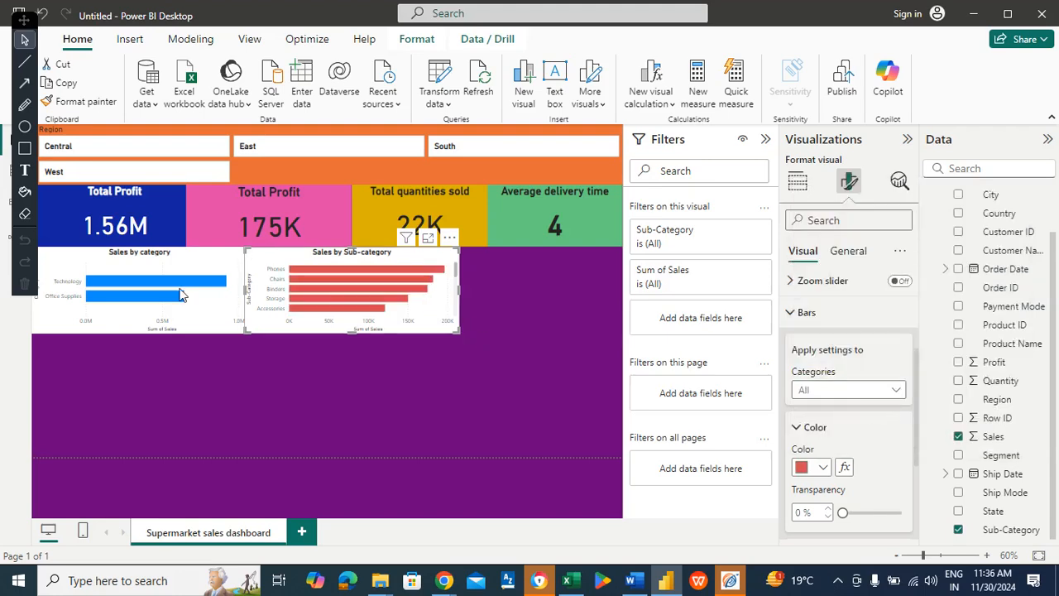
# - Add a map visual beside the "Sales by Sub-category" chart and size it to fill the remaining space in that row
pyautogui.click(493, 284)
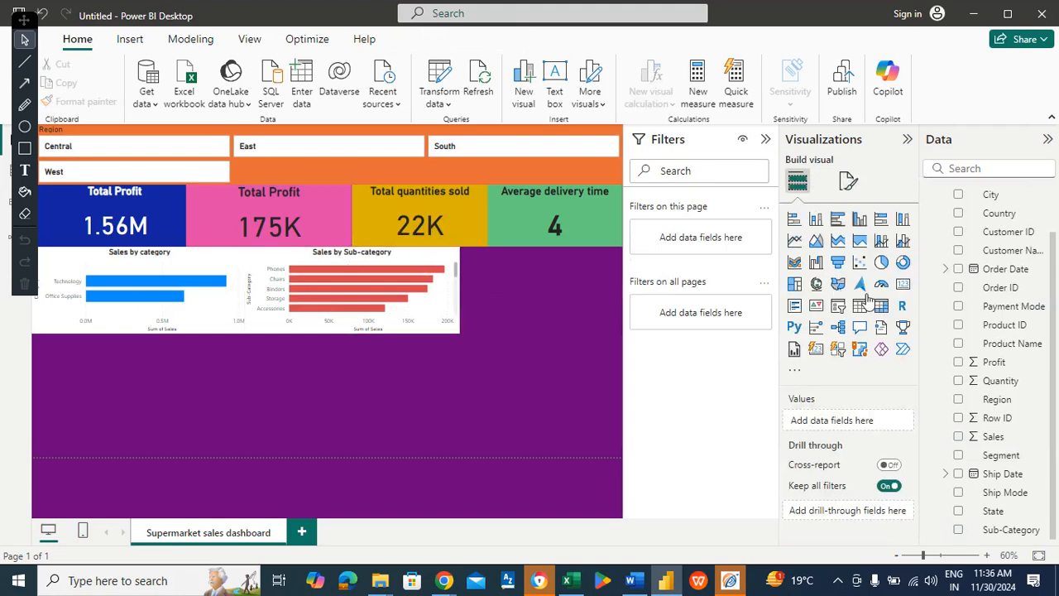
pyautogui.click(816, 286)
pyautogui.moveTo(175, 399); pyautogui.dragTo(550, 346)
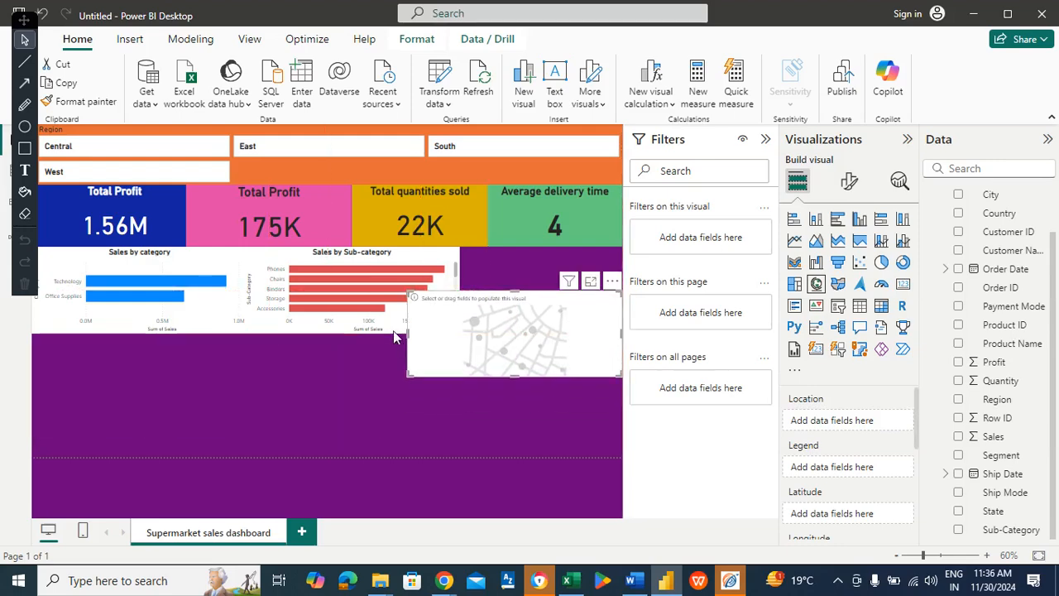
pyautogui.moveTo(432, 339); pyautogui.dragTo(463, 333)
pyautogui.moveTo(539, 292); pyautogui.dragTo(561, 281)
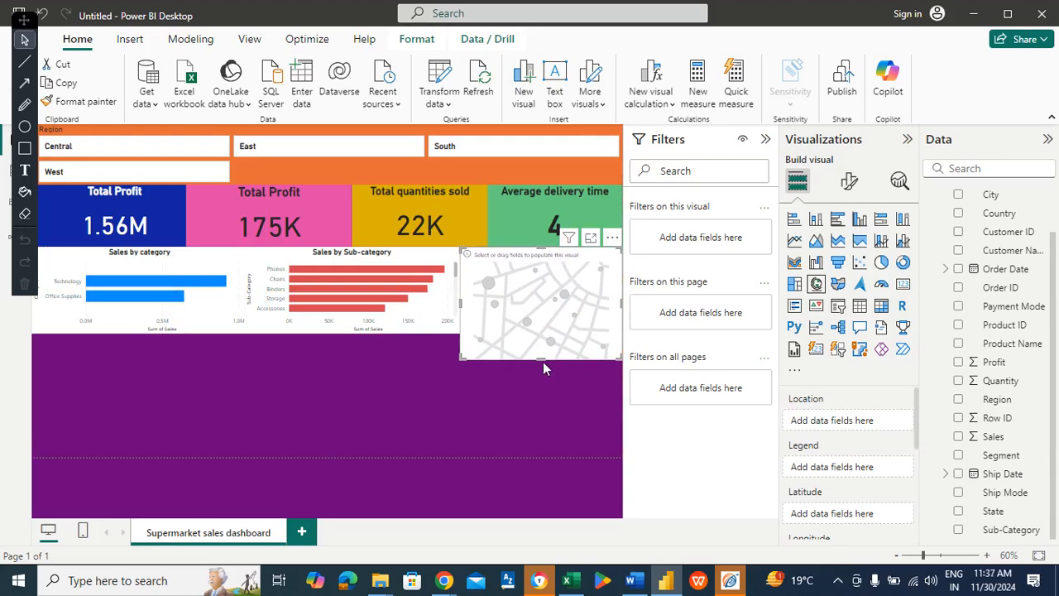
pyautogui.moveTo(543, 361); pyautogui.dragTo(546, 335)
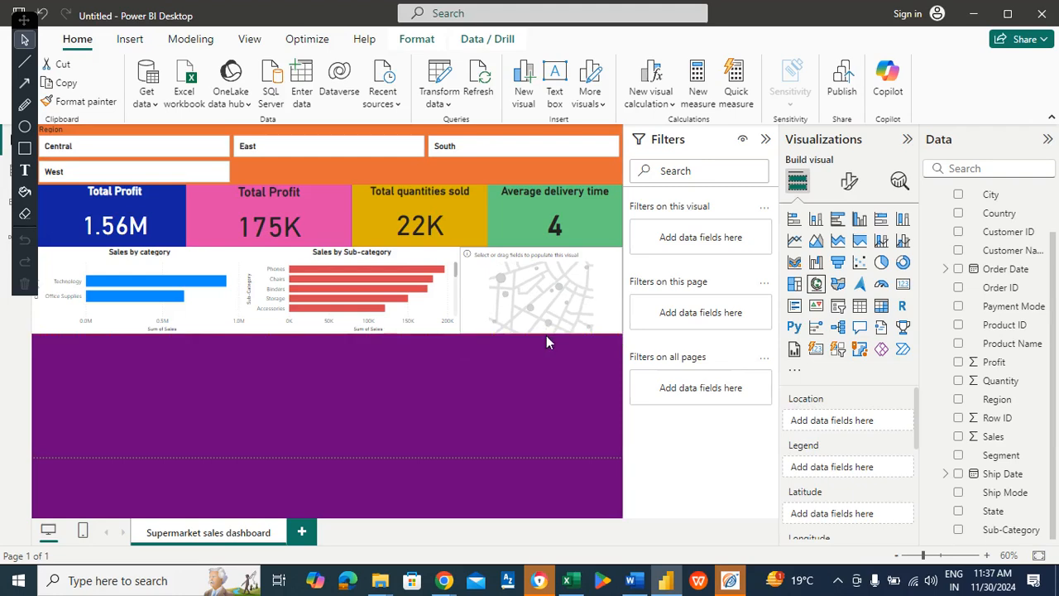
# - Narrow the "Sales by Sub-category" chart slightly and widen the map to close the gap between them
pyautogui.click(371, 255)
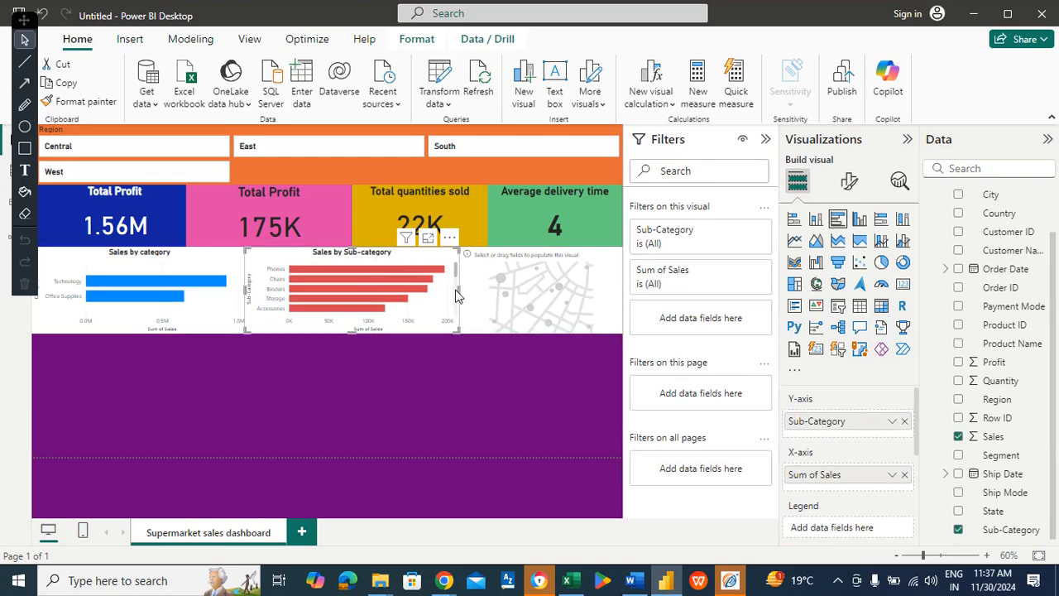
pyautogui.moveTo(459, 295); pyautogui.dragTo(446, 292)
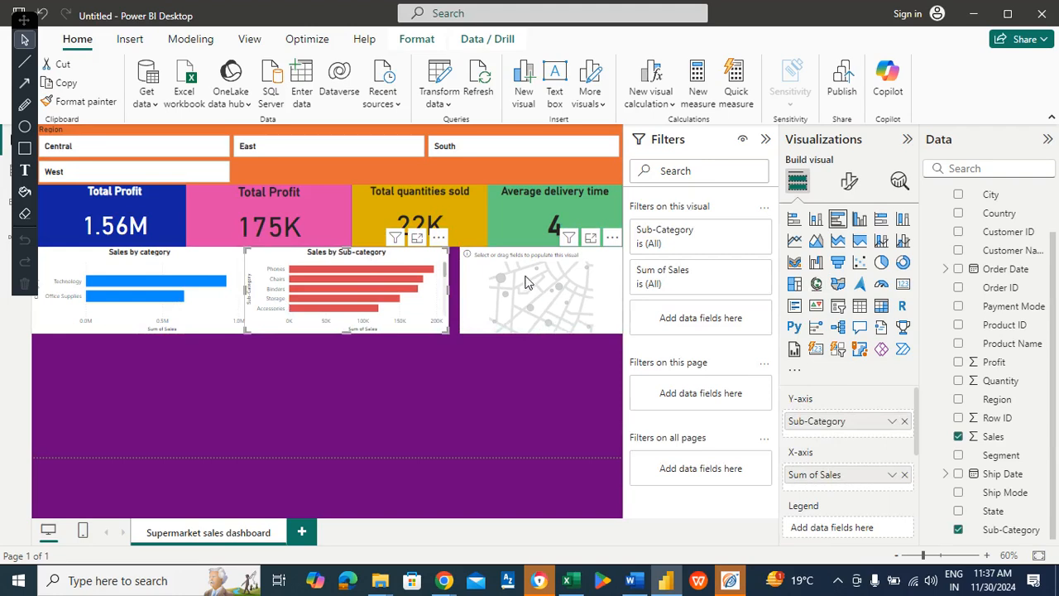
pyautogui.click(461, 288)
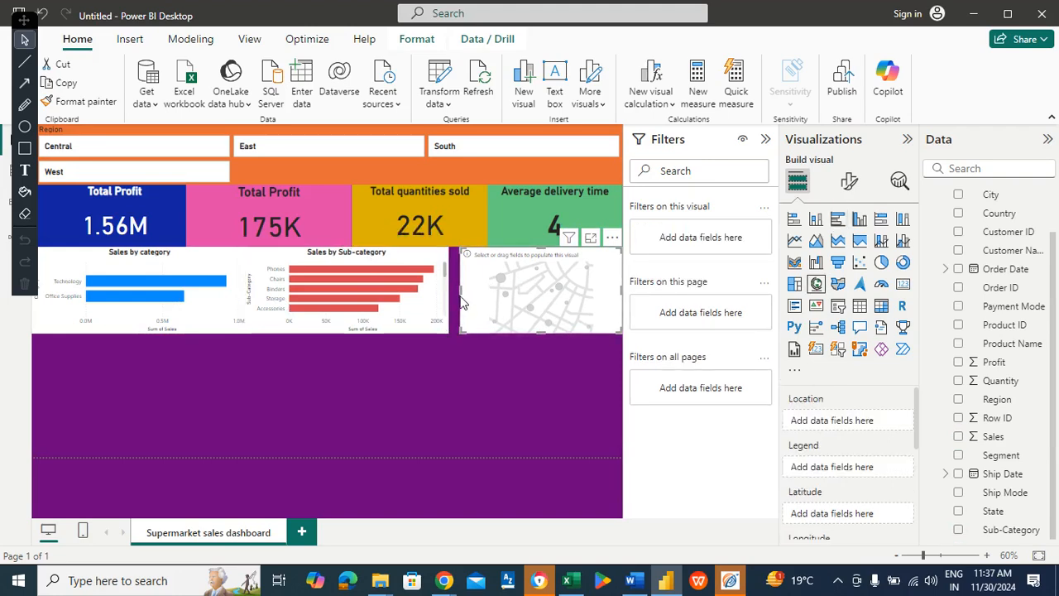
pyautogui.moveTo(462, 289); pyautogui.dragTo(451, 293)
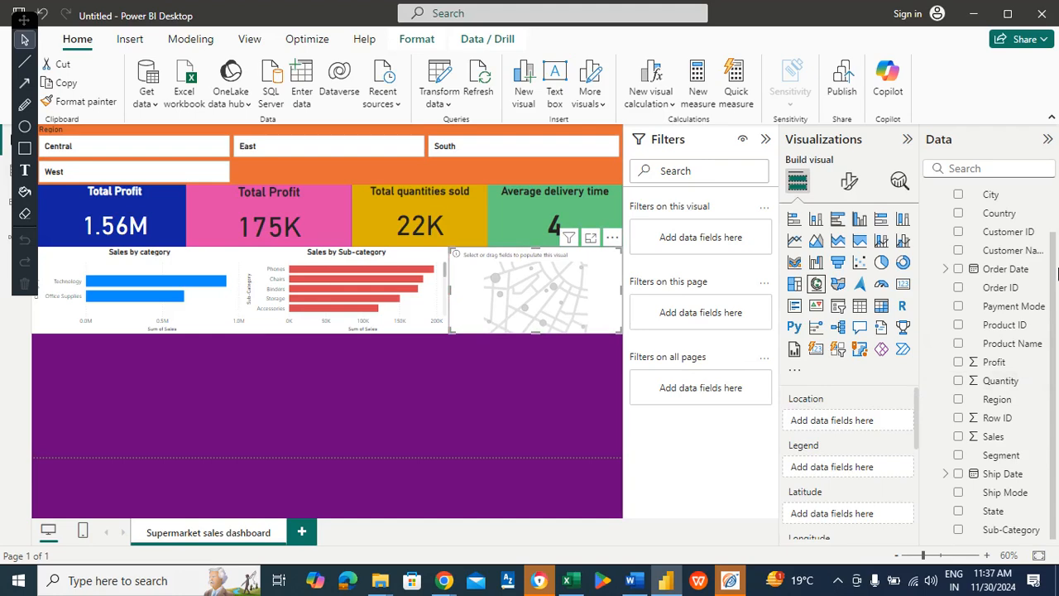
# - Populate the map with City as location, Sales as bubble size and Profit as tooltip
pyautogui.scroll(2, 1054, 260)
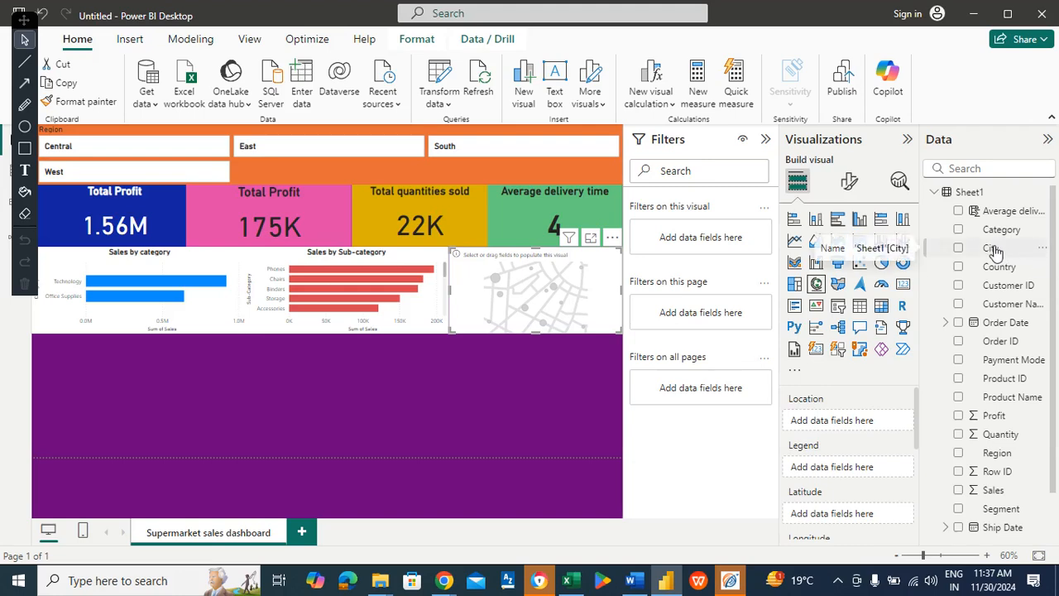
pyautogui.moveTo(993, 253); pyautogui.dragTo(918, 477)
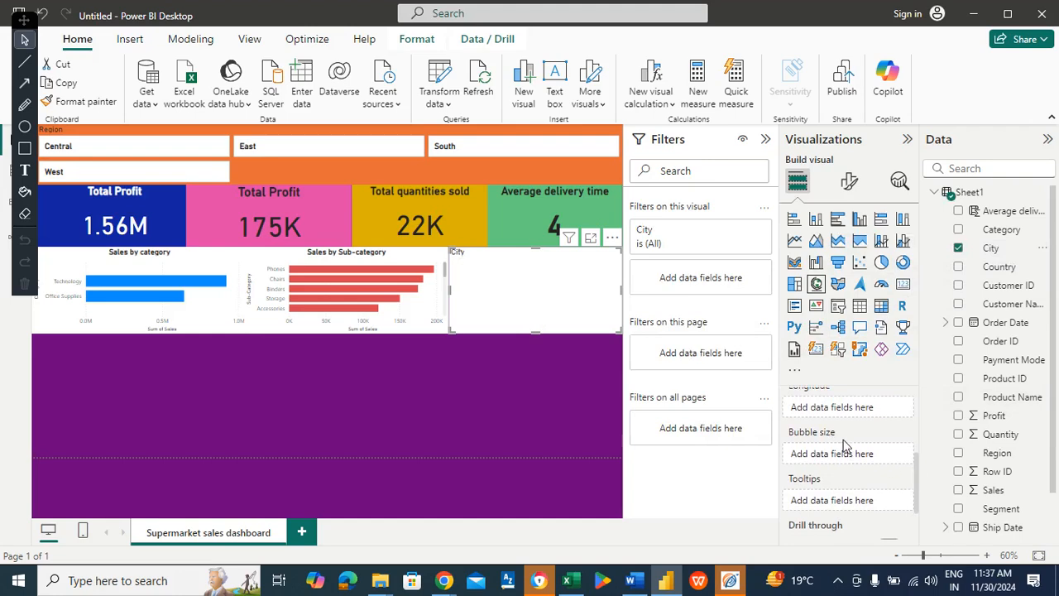
pyautogui.moveTo(993, 492); pyautogui.dragTo(880, 458)
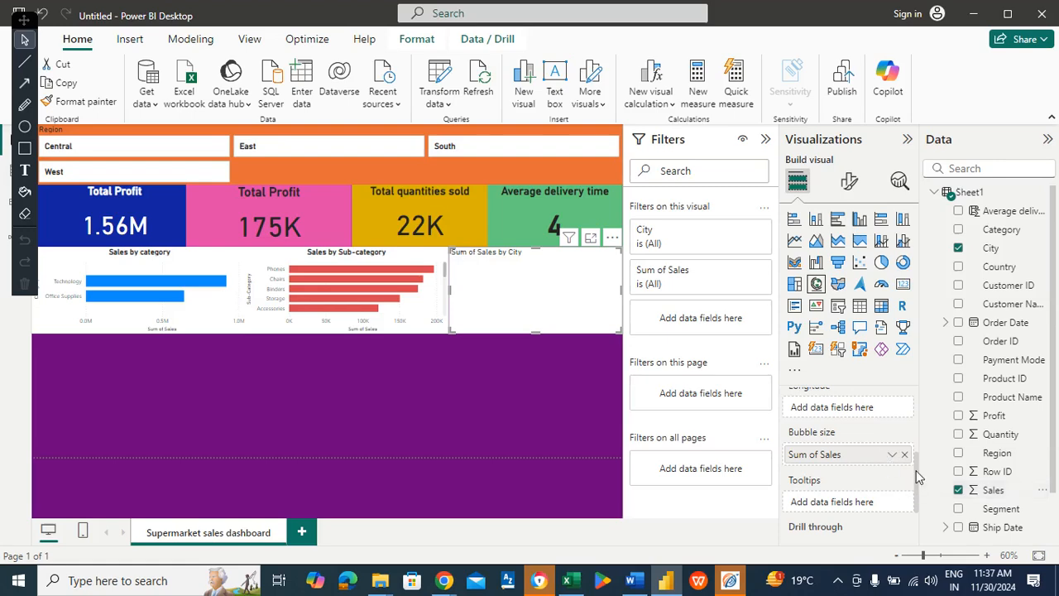
pyautogui.scroll(-2, 918, 474)
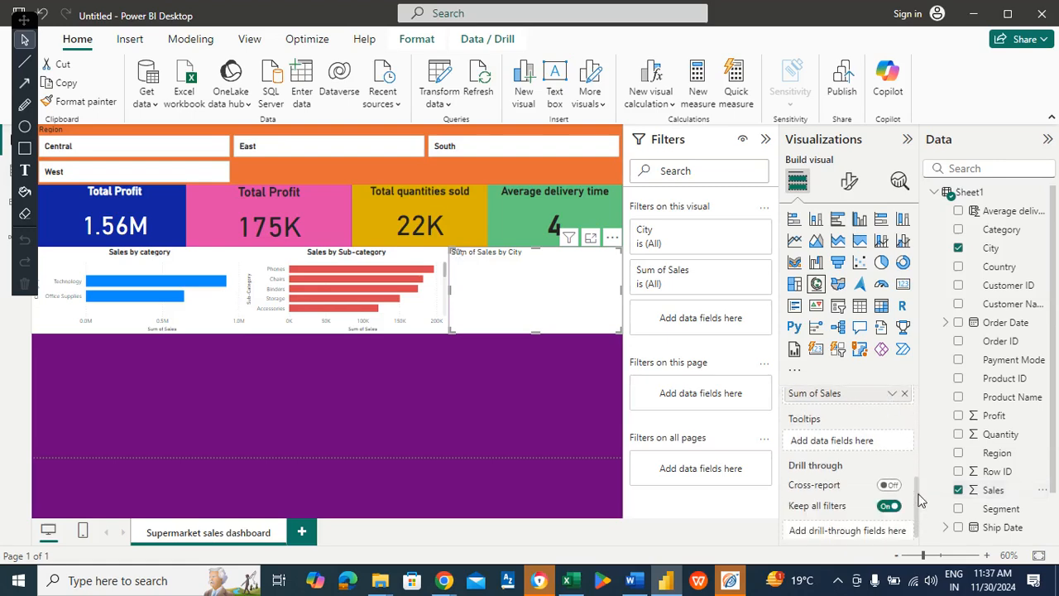
pyautogui.moveTo(992, 416); pyautogui.dragTo(888, 455)
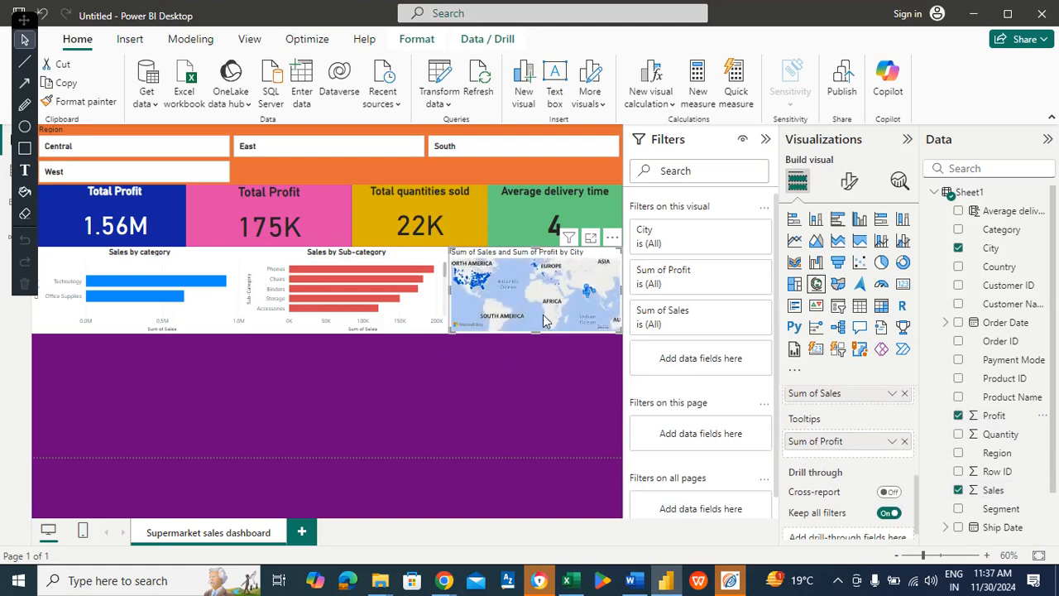
# - Inspect the city bubbles over India and North America in the enlarged map, and return to the report page
pyautogui.click(590, 239)
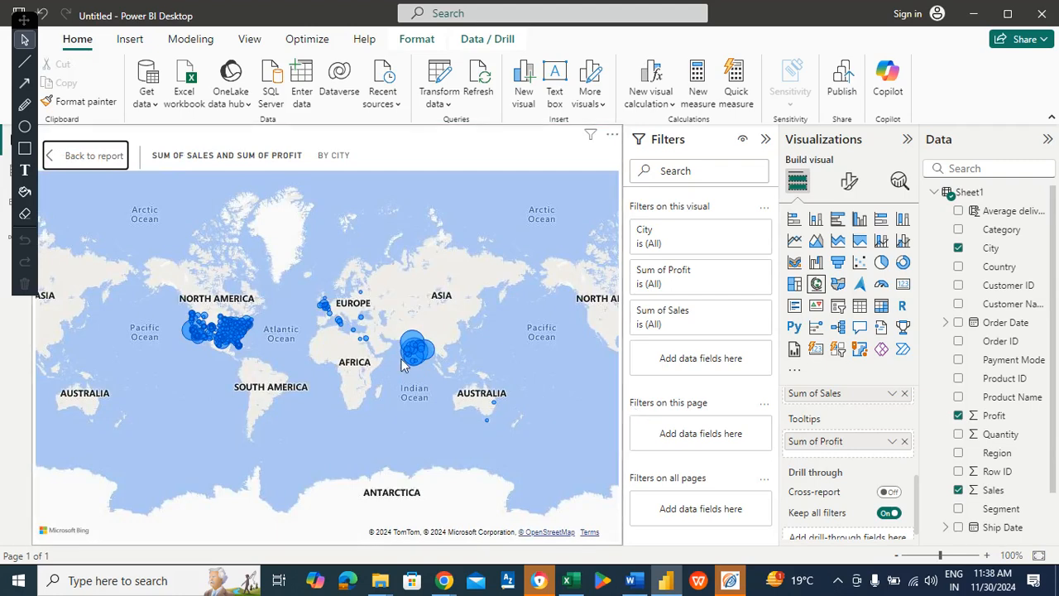
pyautogui.moveTo(418, 351)
pyautogui.moveTo(214, 331)
pyautogui.click(87, 155)
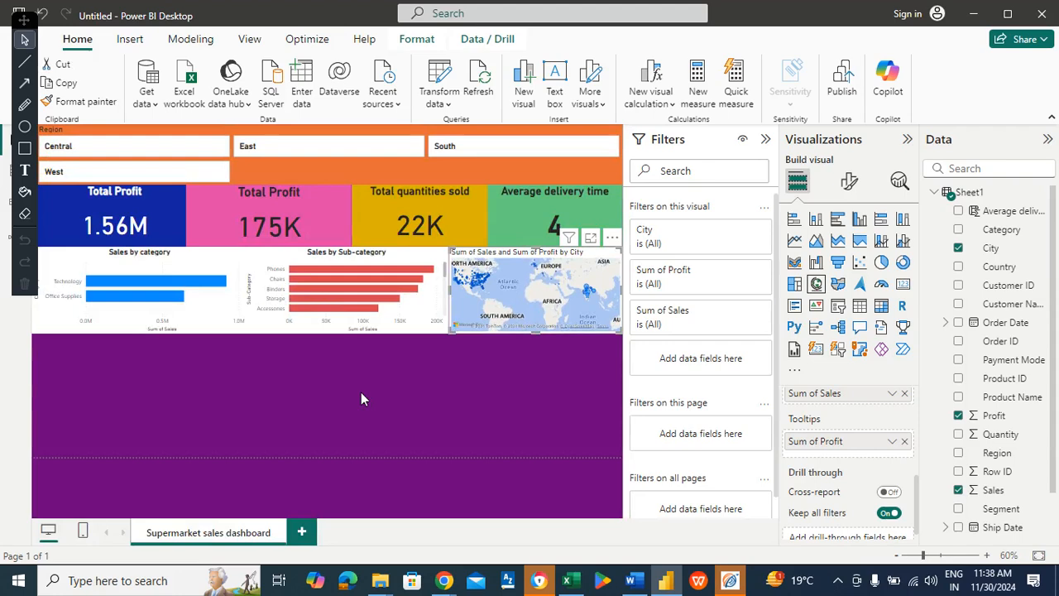
# - Add an area chart directly below "Sales by category", extend it down to the page boundary and narrow it to under a third of the page width
pyautogui.click(215, 347)
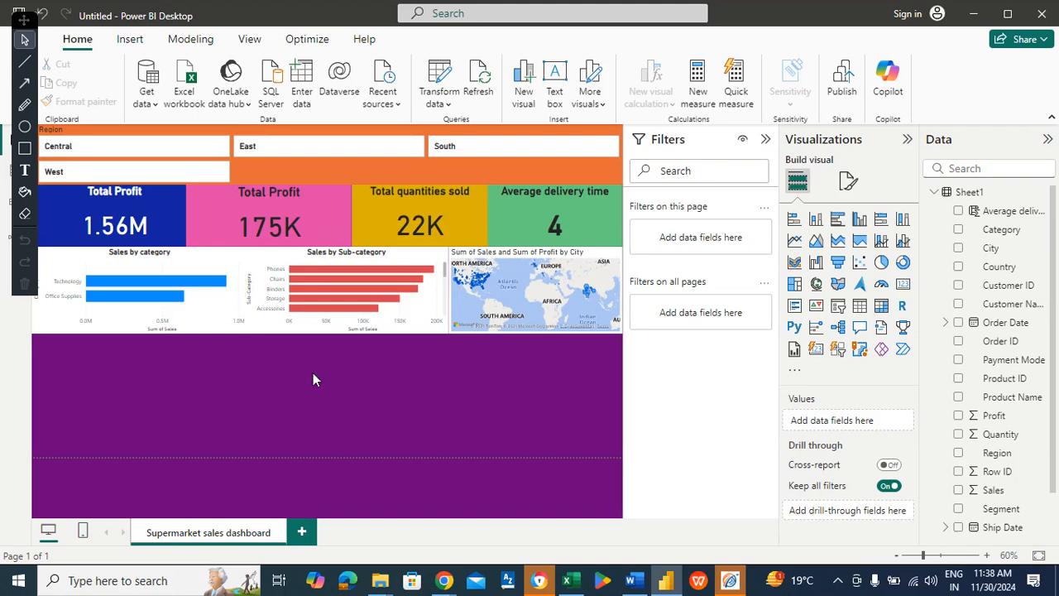
pyautogui.click(816, 241)
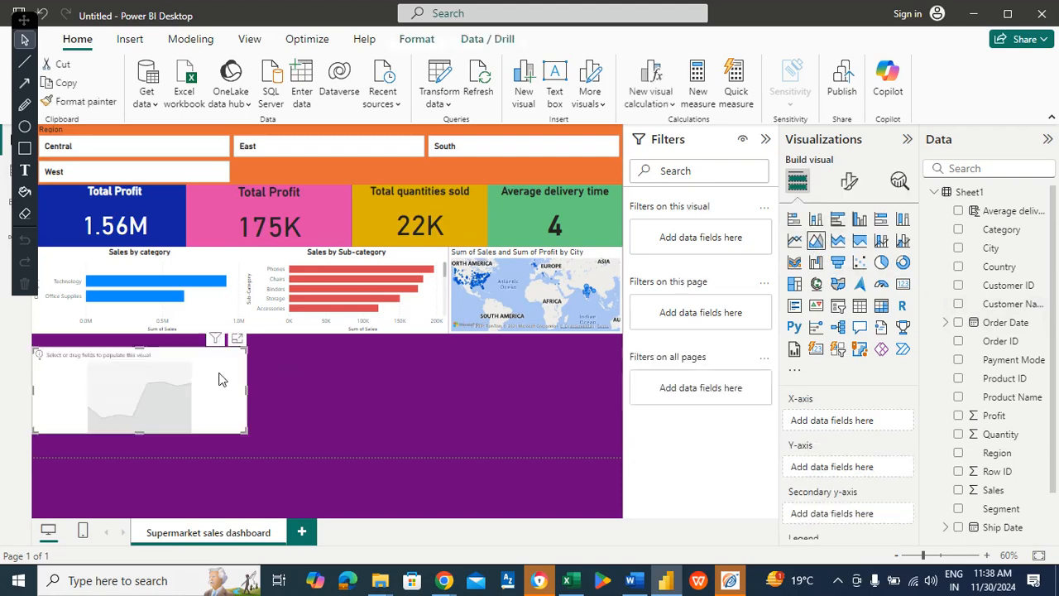
pyautogui.moveTo(207, 375); pyautogui.dragTo(202, 362)
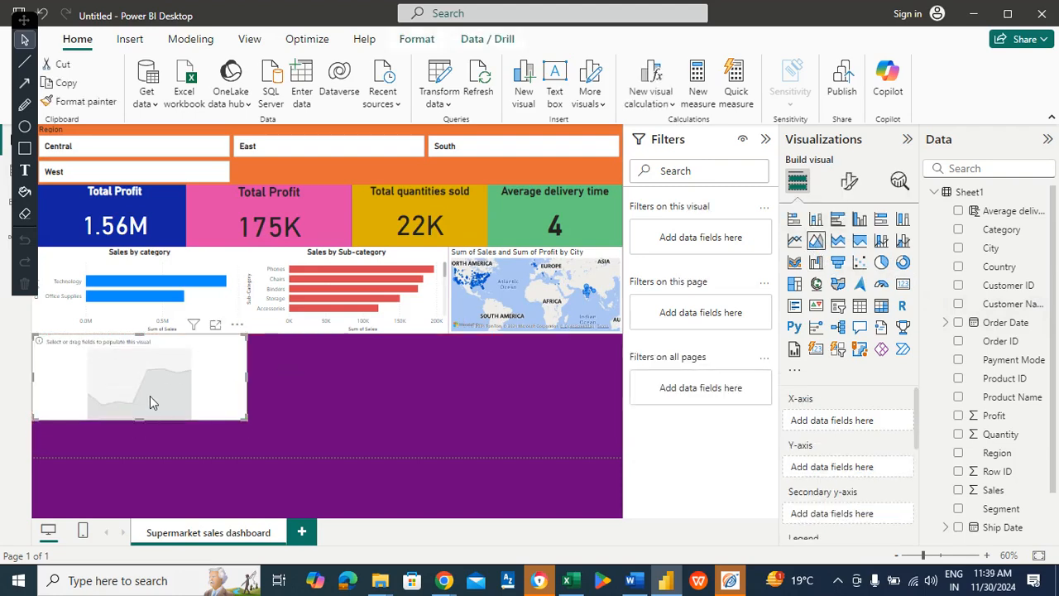
pyautogui.moveTo(139, 417); pyautogui.dragTo(138, 454)
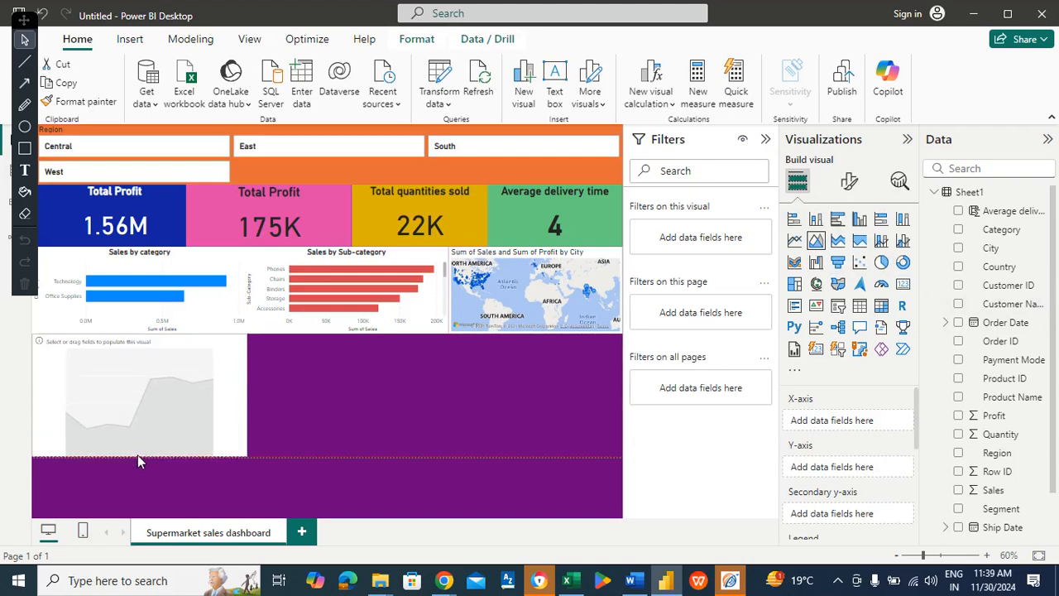
pyautogui.moveTo(245, 395); pyautogui.dragTo(205, 406)
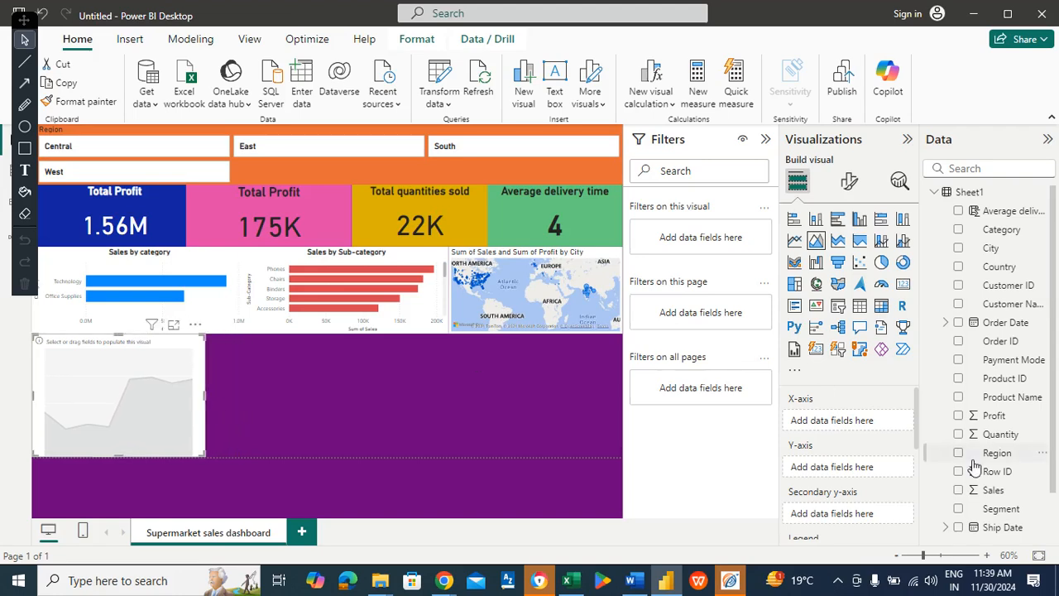
# - Plot Order Date on the area chart's X-axis and Sales on its Y-axis, after briefly trying Sales on the X-axis
pyautogui.moveTo(1001, 495); pyautogui.dragTo(870, 424)
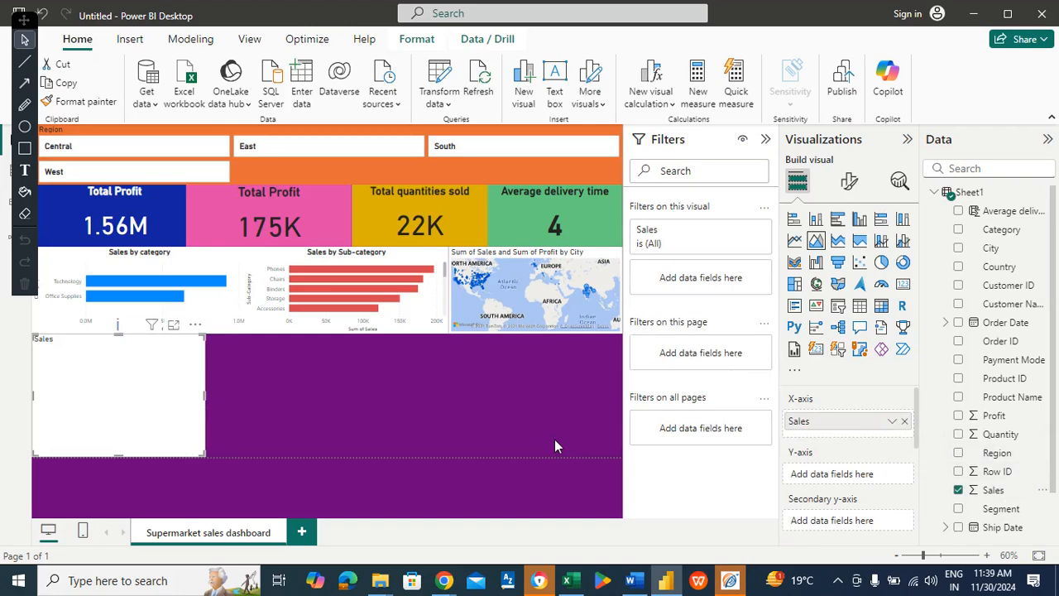
pyautogui.click(905, 422)
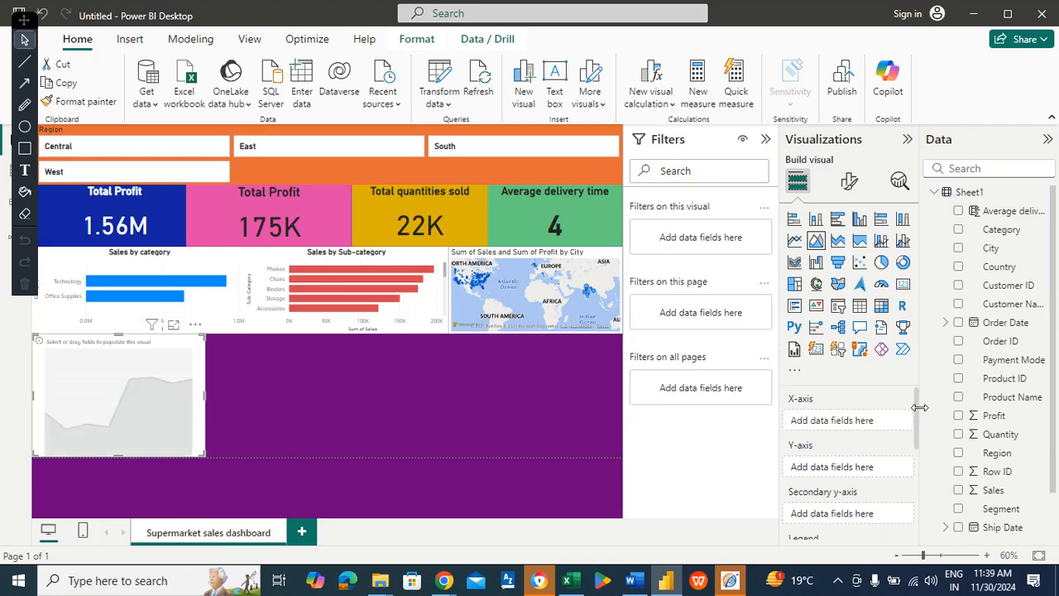
pyautogui.moveTo(1003, 323); pyautogui.dragTo(866, 421)
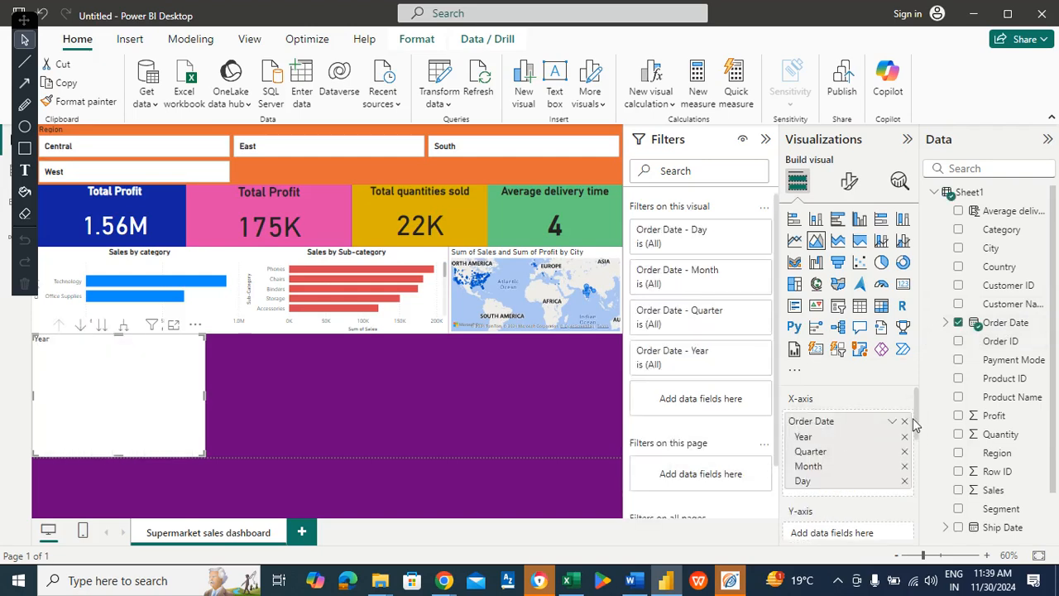
pyautogui.moveTo(916, 417)
pyautogui.mouseDown()
pyautogui.moveTo(917, 453)
pyautogui.moveTo(918, 439)
pyautogui.mouseUp()
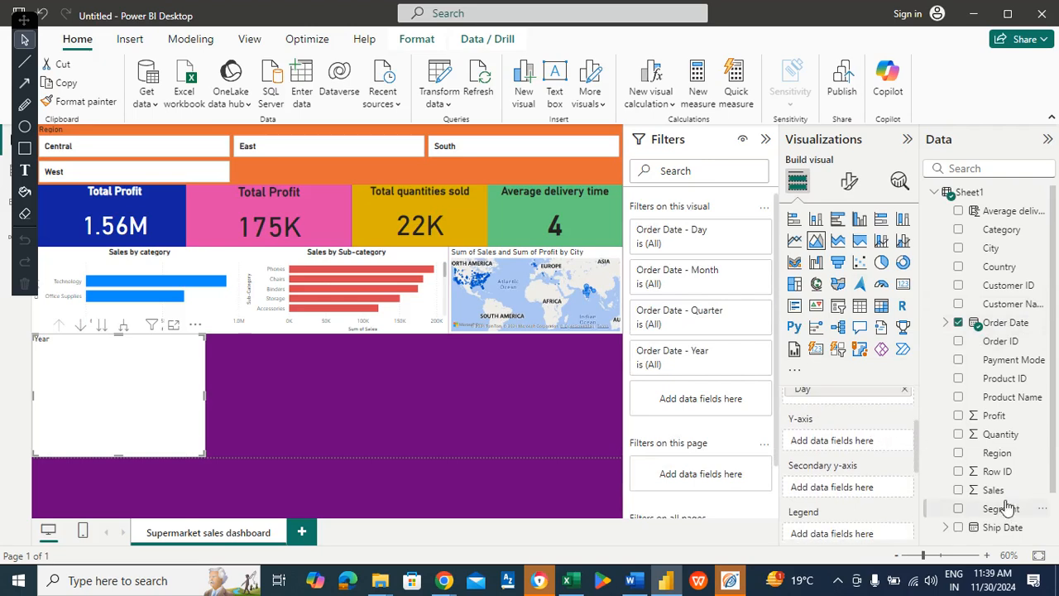
pyautogui.moveTo(994, 491); pyautogui.dragTo(916, 428)
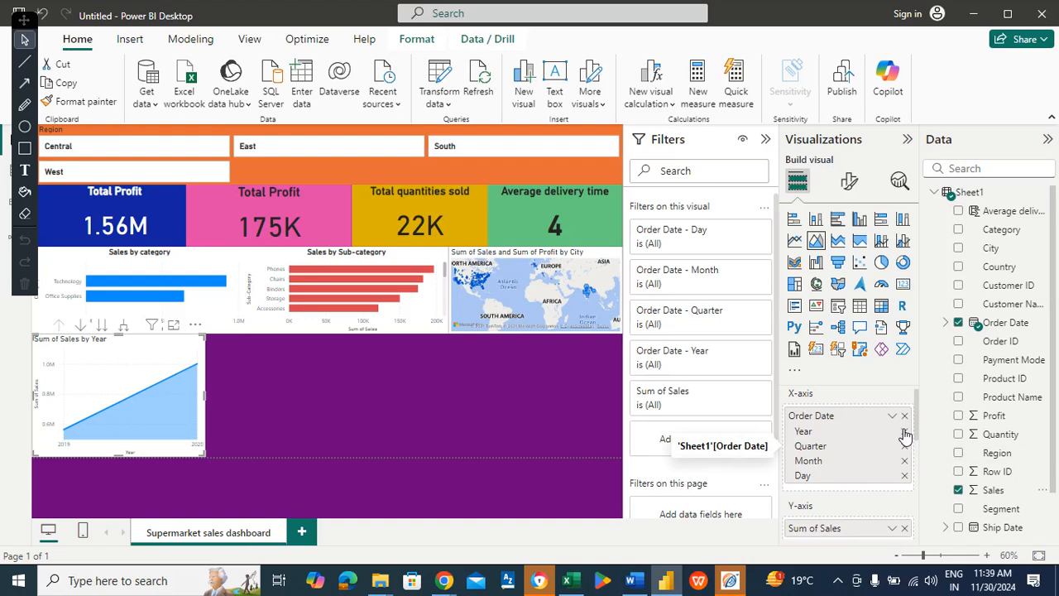
# - Remove Year, Quarter and Day from the area chart's Order Date hierarchy, keeping only Month
pyautogui.click(905, 431)
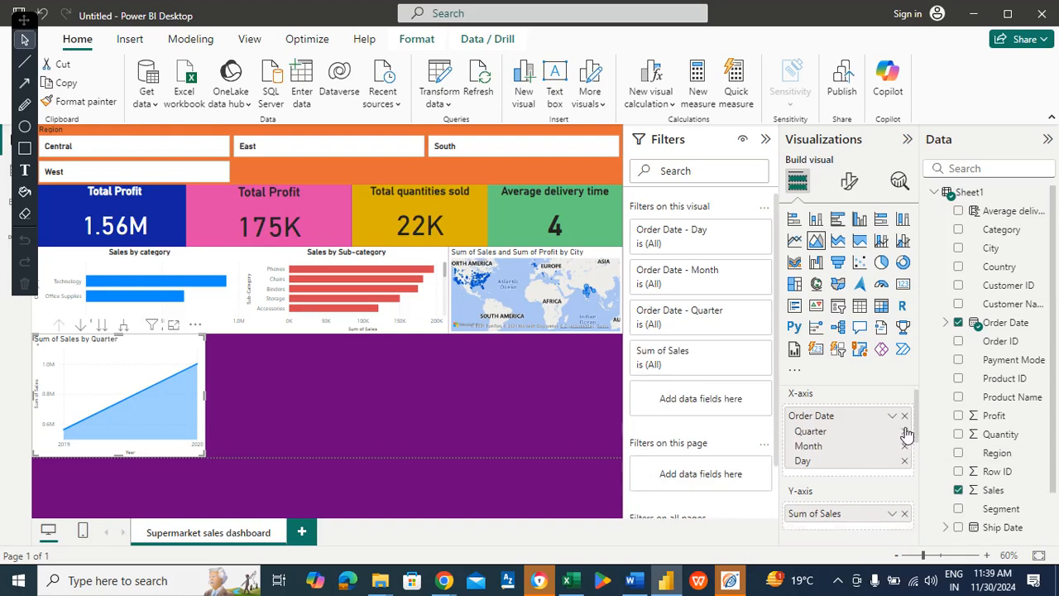
pyautogui.click(905, 432)
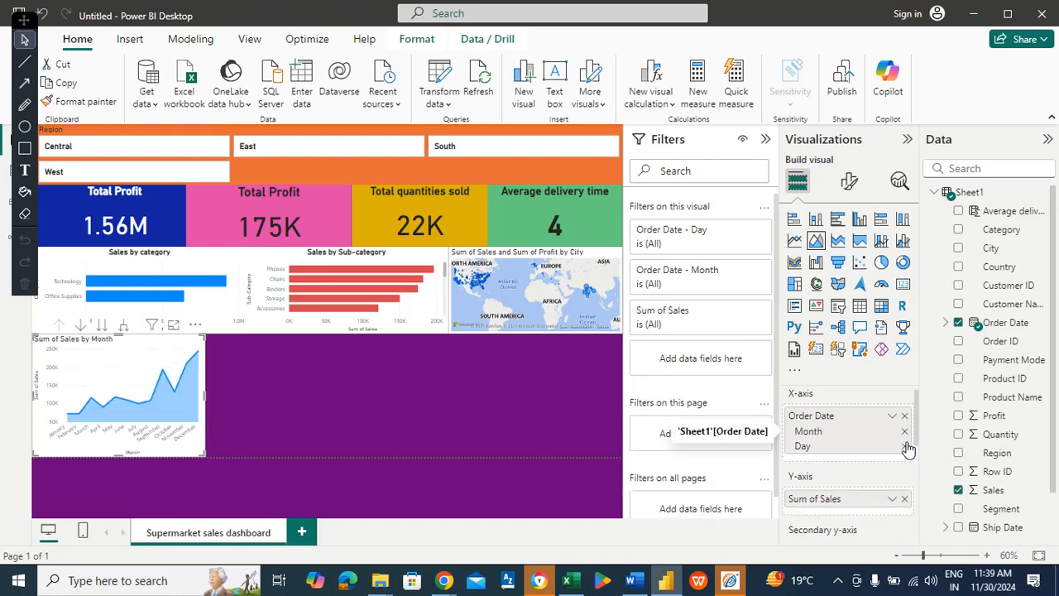
pyautogui.click(904, 446)
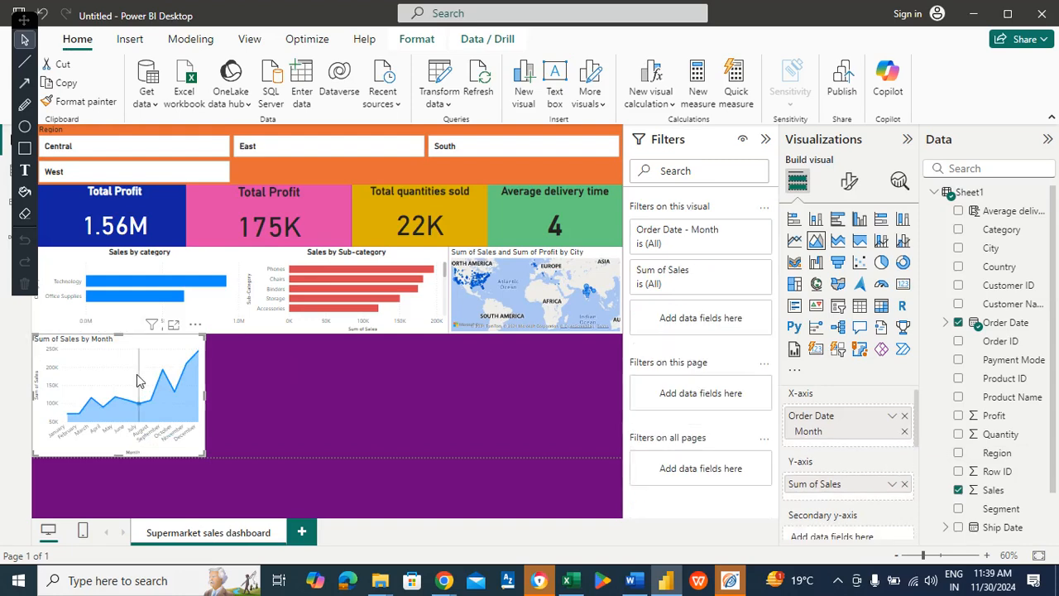
pyautogui.moveTo(1005, 445); pyautogui.dragTo(920, 423)
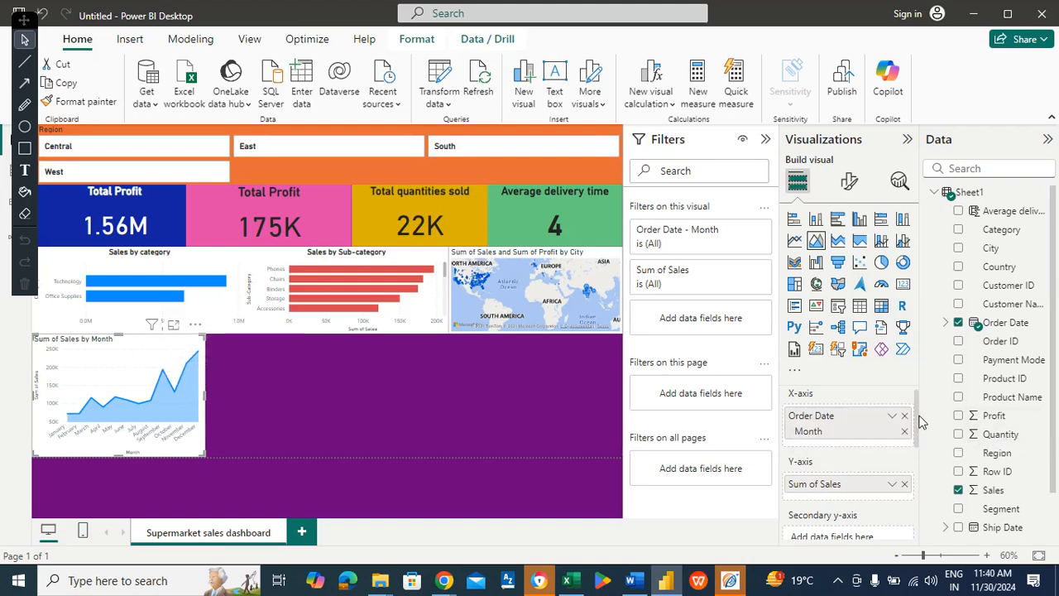
# - Change the area chart's title to "Sales by month"
pyautogui.click(847, 183)
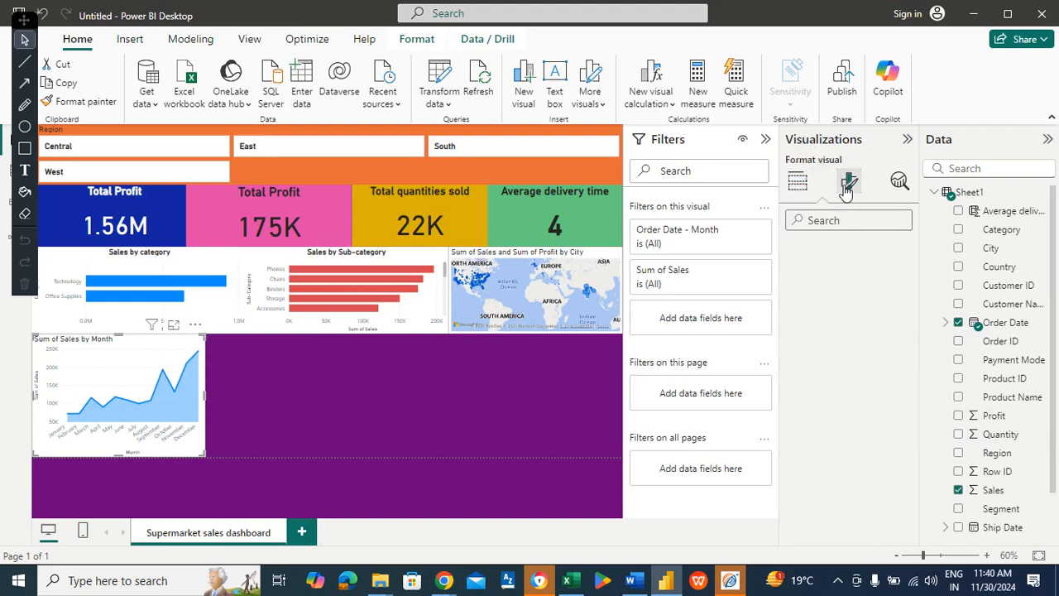
pyautogui.click(856, 261)
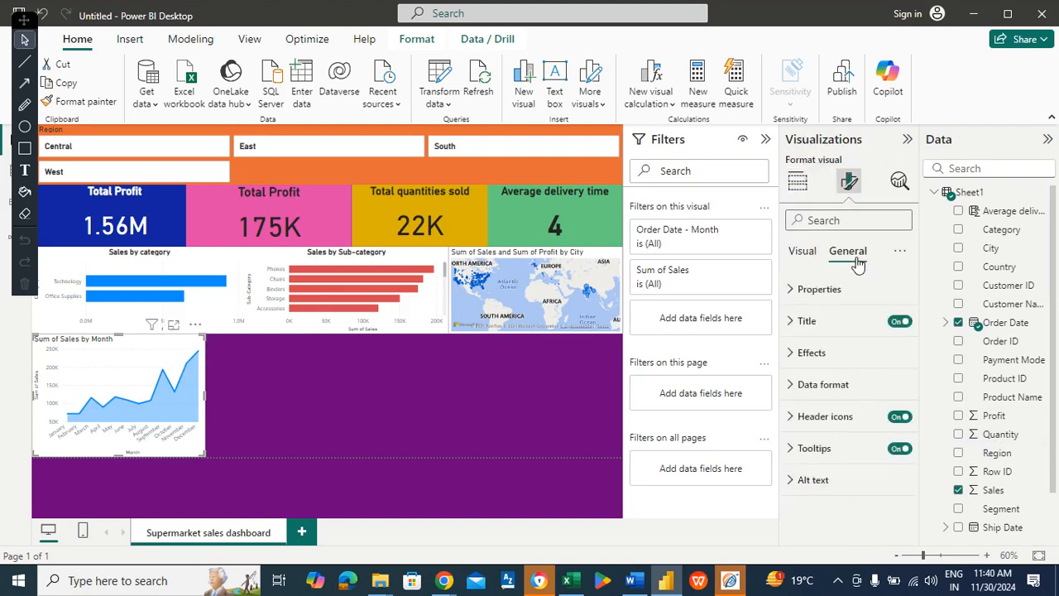
pyautogui.click(814, 323)
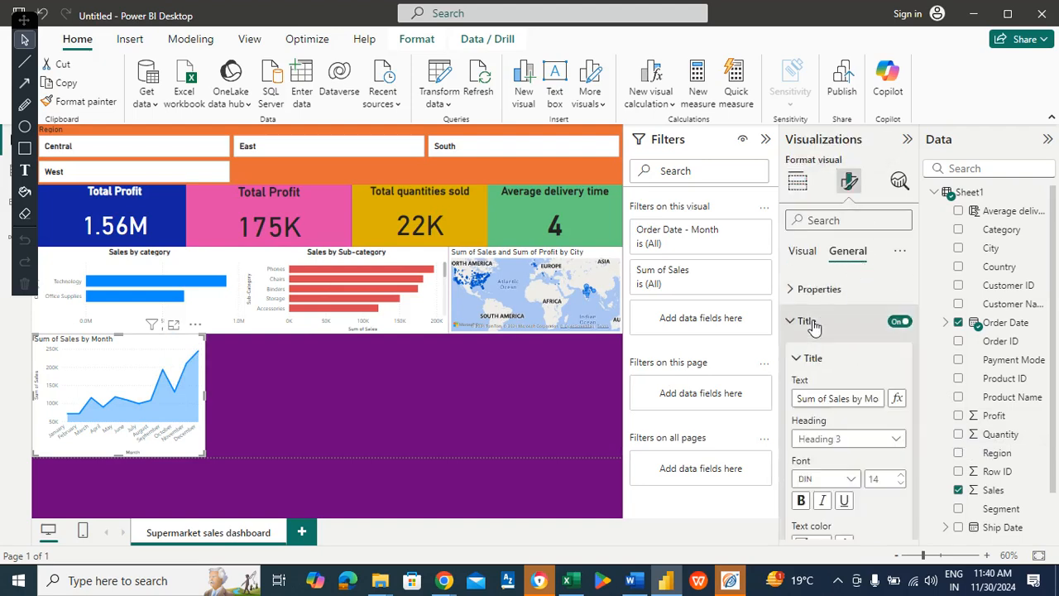
pyautogui.click(830, 399)
pyautogui.tripleClick(830, 399)
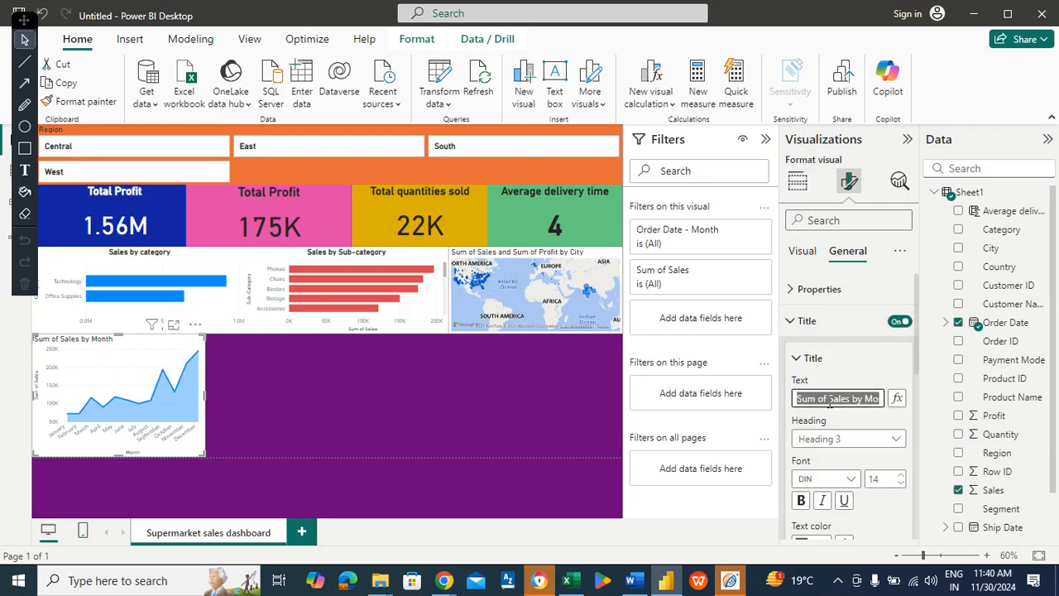
pyautogui.write('Sa')
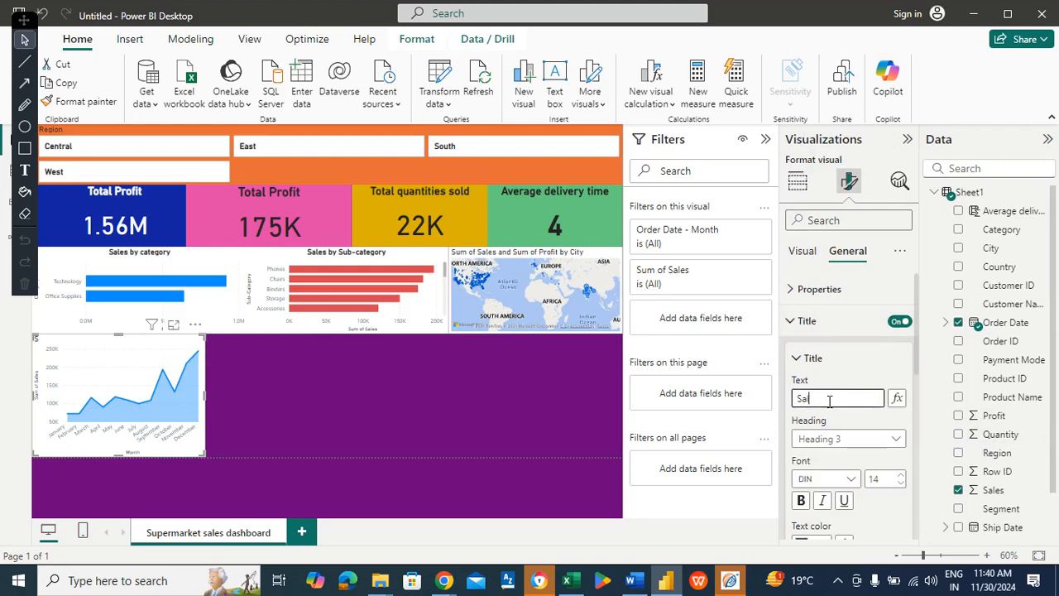
pyautogui.write('les by month')
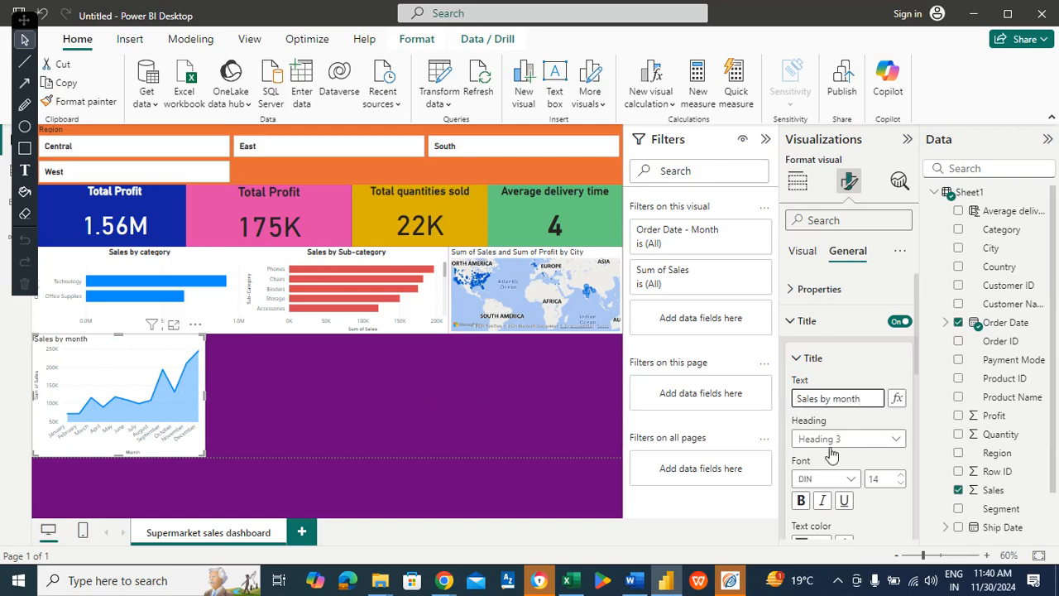
# - Center the "Sales by month" title and increase its font size to 21
pyautogui.moveTo(918, 368); pyautogui.dragTo(913, 417)
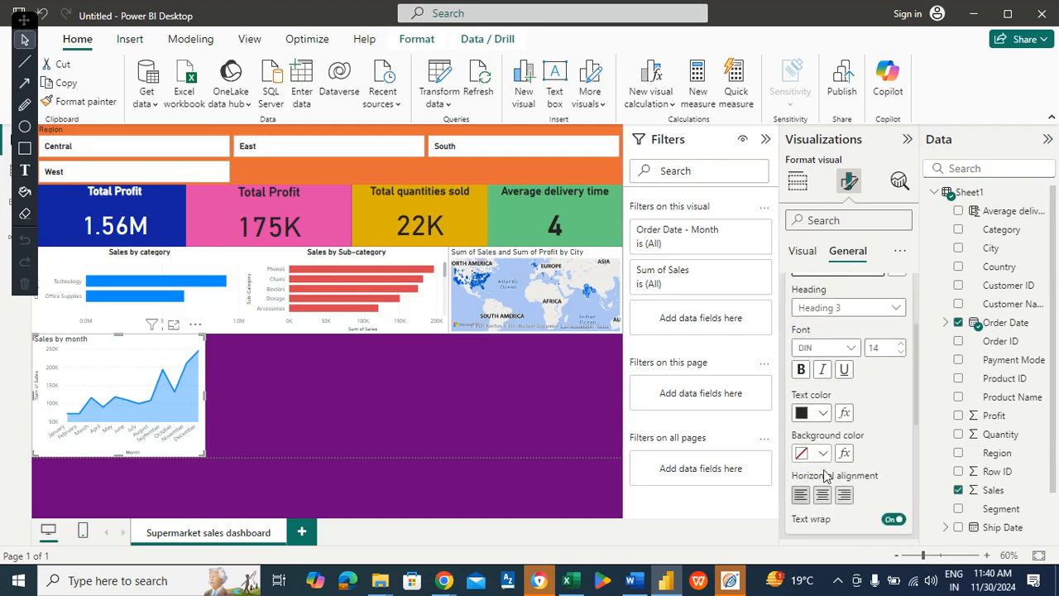
pyautogui.click(822, 494)
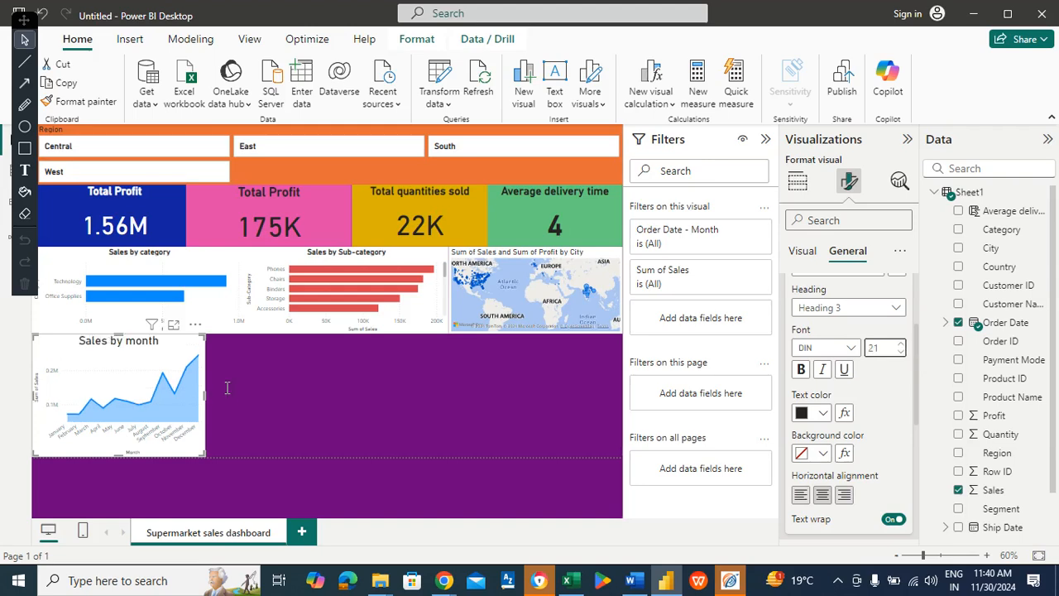
pyautogui.moveTo(199, 394)
pyautogui.click(326, 377)
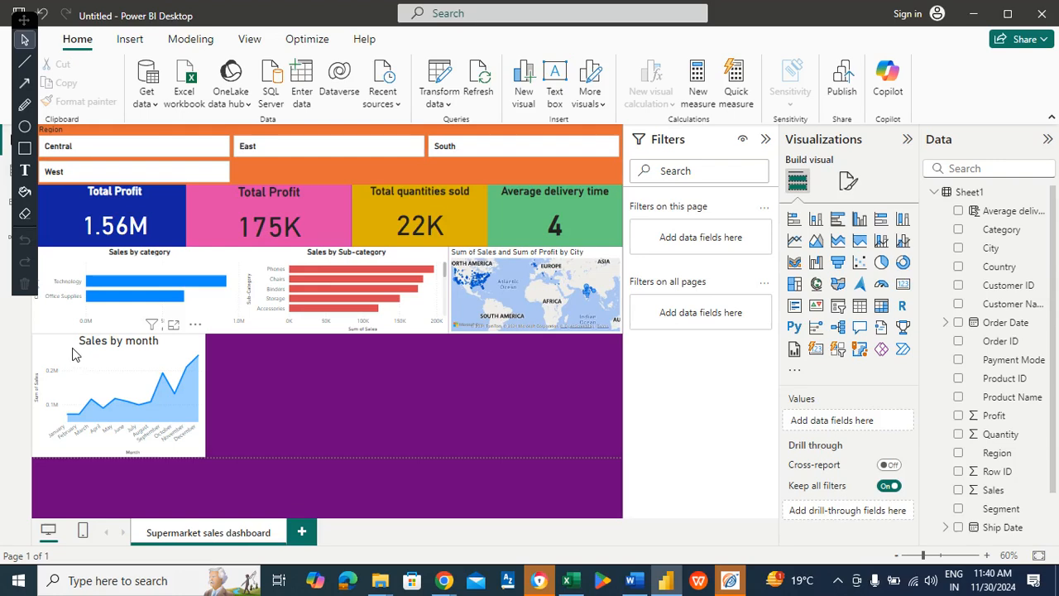
# - Duplicate the "Sales by month" area chart and place the copy directly beside the original in the same row
pyautogui.click(59, 350)
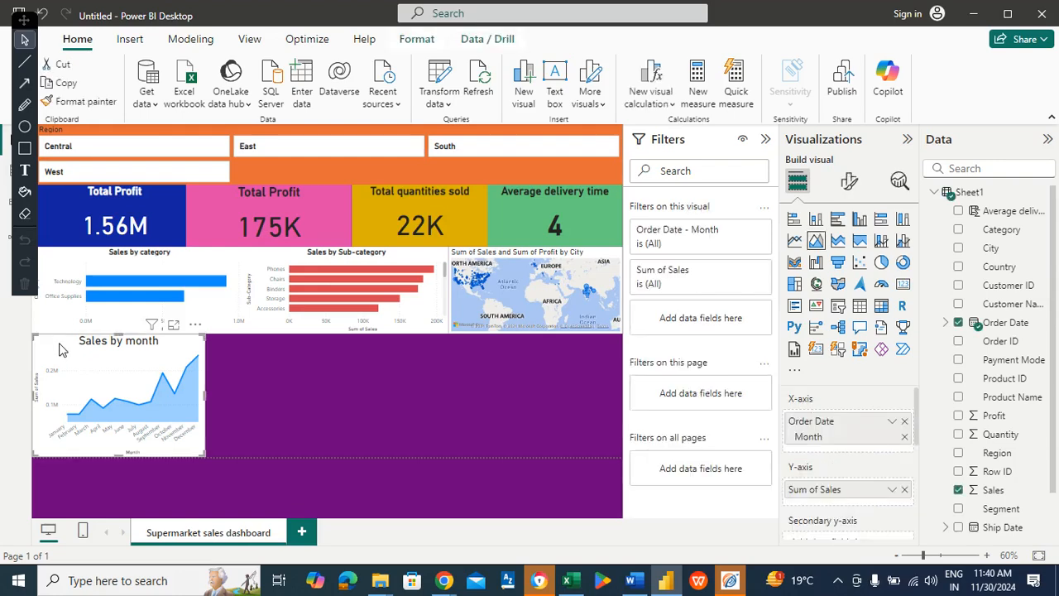
pyautogui.click(277, 351)
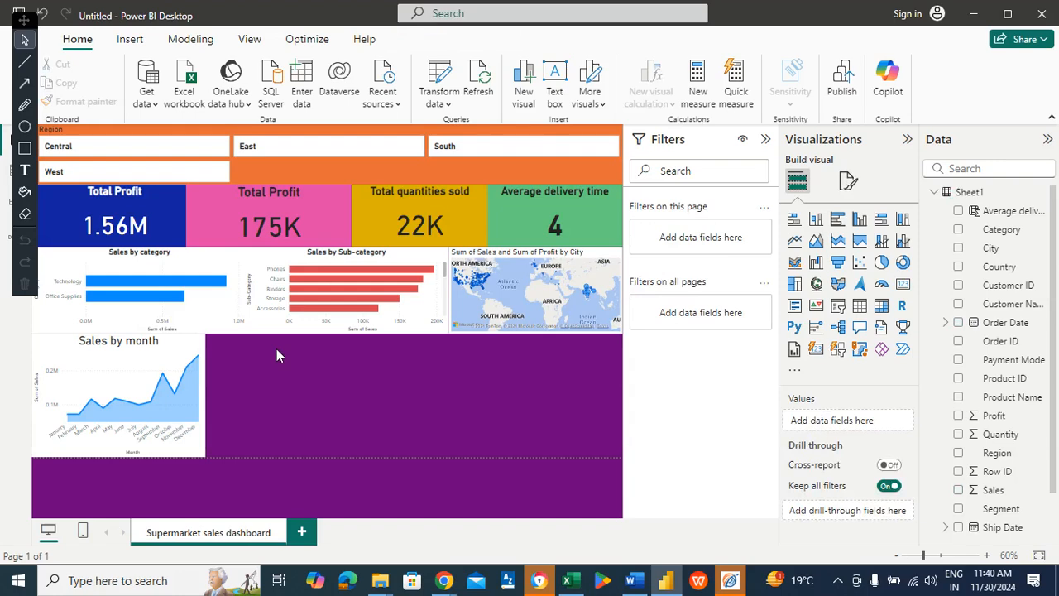
pyautogui.hotkey('ctrl', 'v')
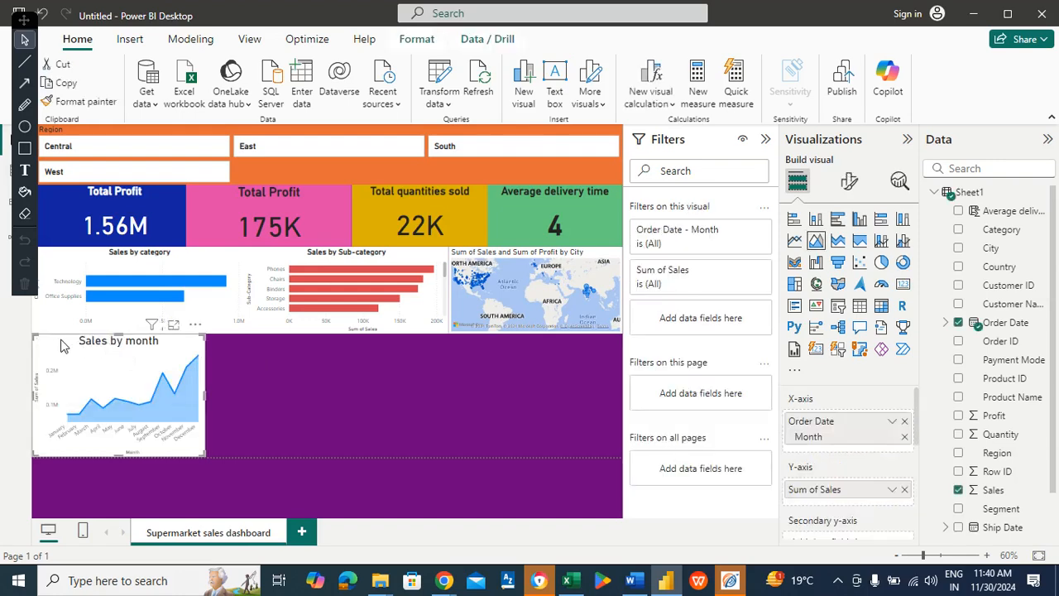
pyautogui.moveTo(50, 349); pyautogui.dragTo(220, 357)
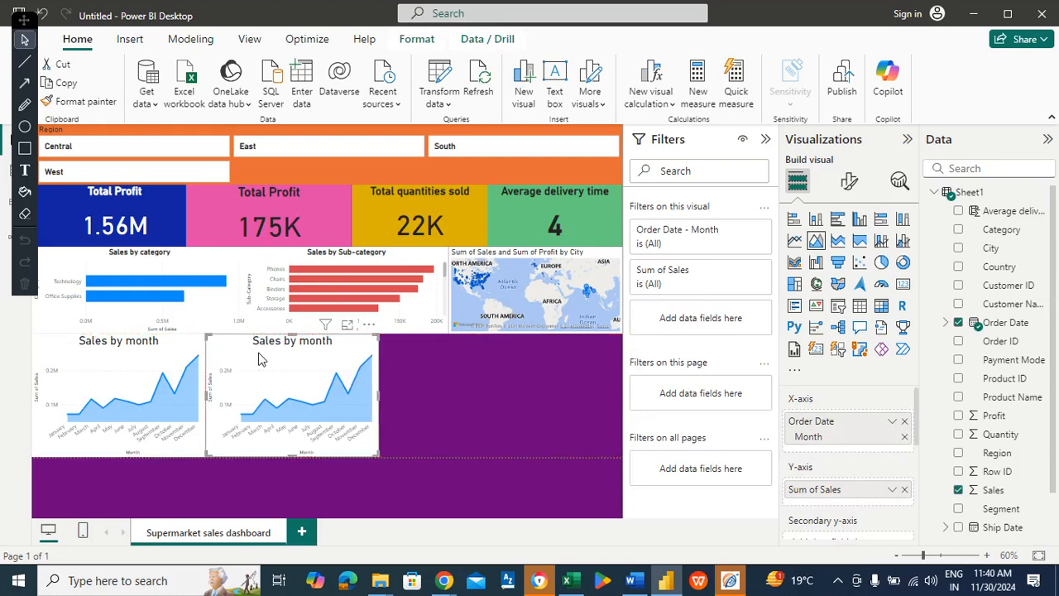
# - Change the title of the copied area chart to "Monthly profit" and keep it horizontally centered
pyautogui.click(852, 184)
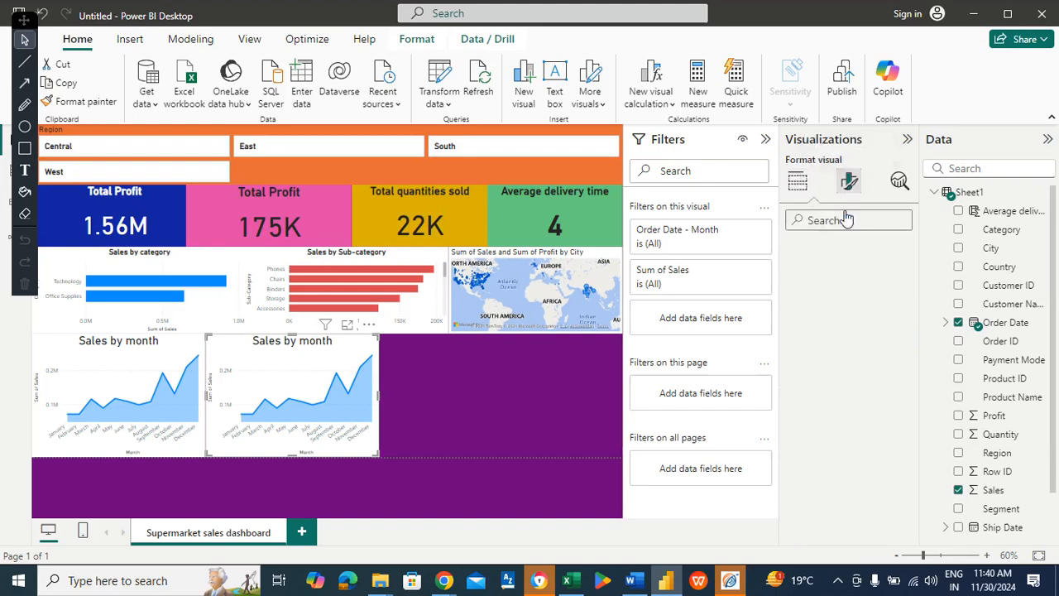
pyautogui.click(858, 251)
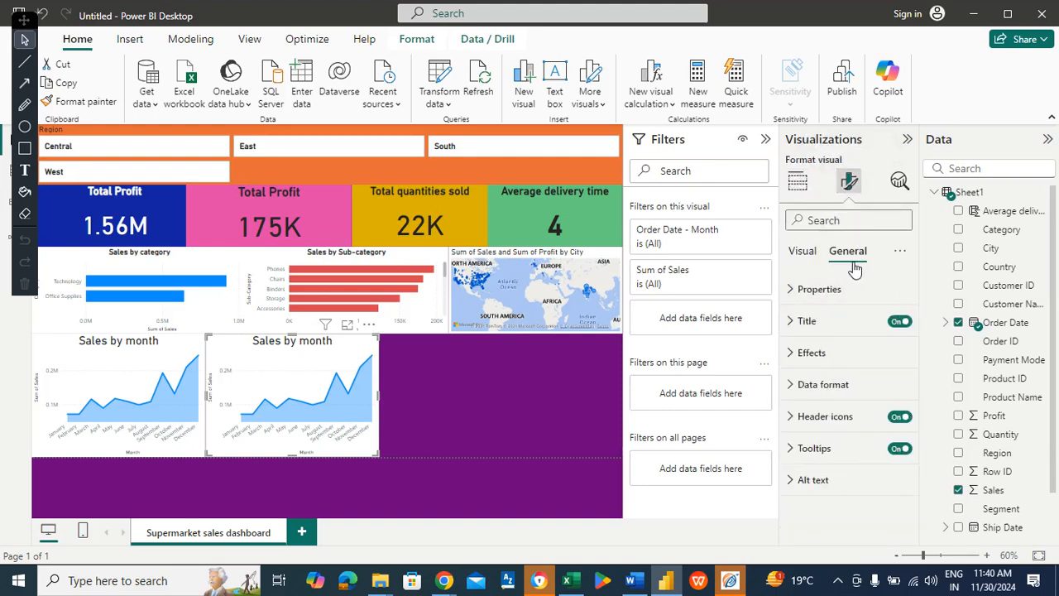
pyautogui.click(837, 334)
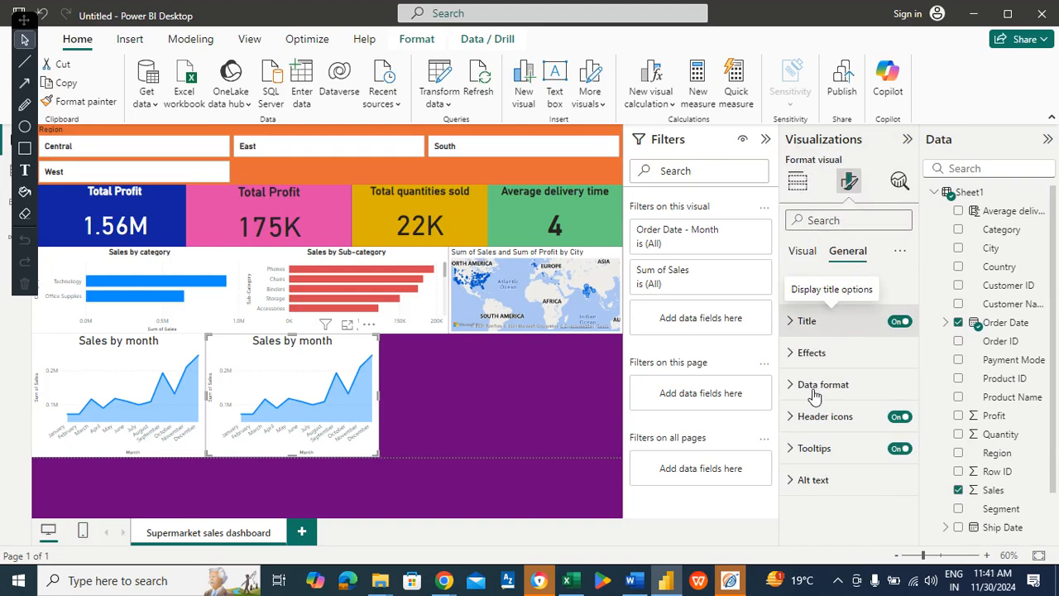
pyautogui.click(819, 398)
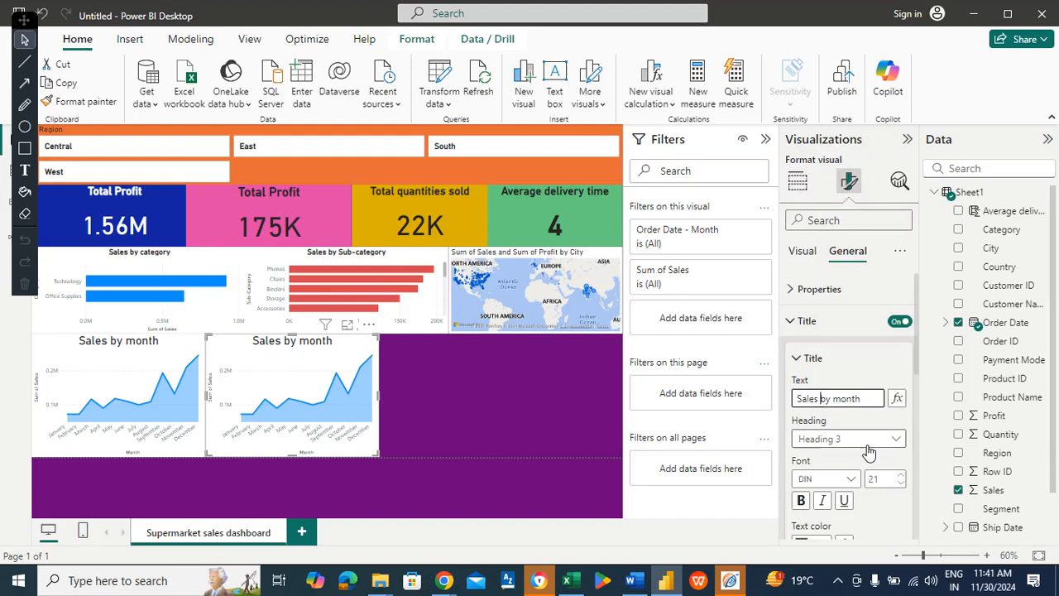
pyautogui.press('BackSpace')
pyautogui.press('BackSpace')
pyautogui.press('BackSpace')
pyautogui.press('BackSpace')
pyautogui.press('BackSpace')
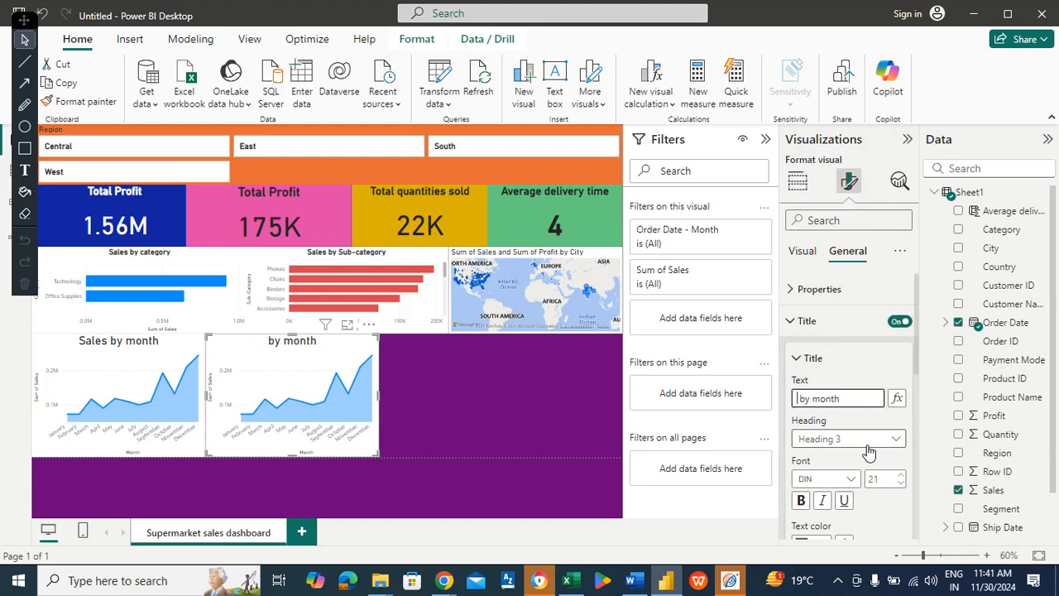
pyautogui.tripleClick(859, 403)
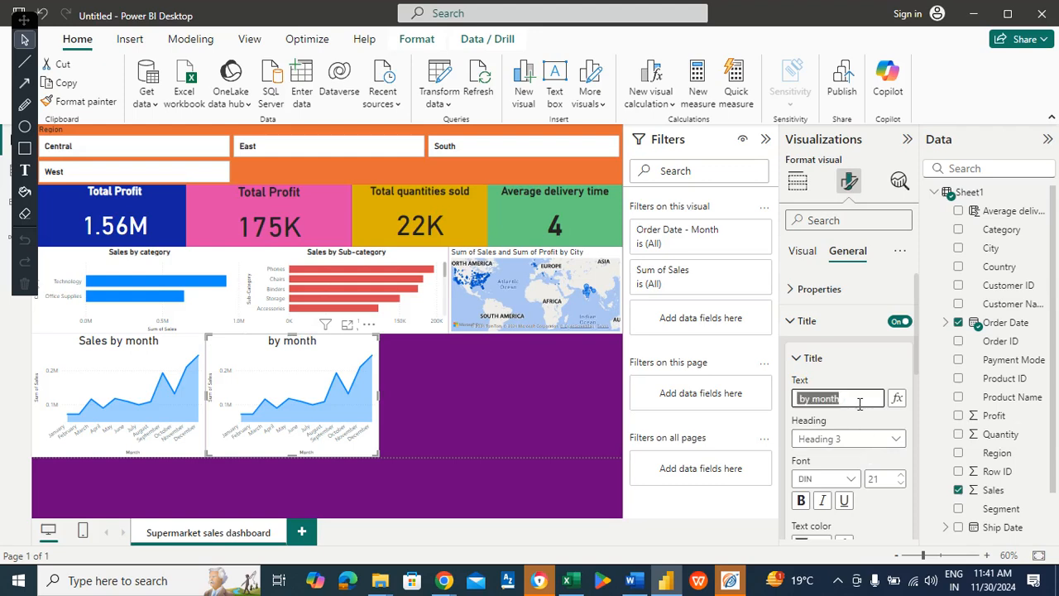
pyautogui.write('M')
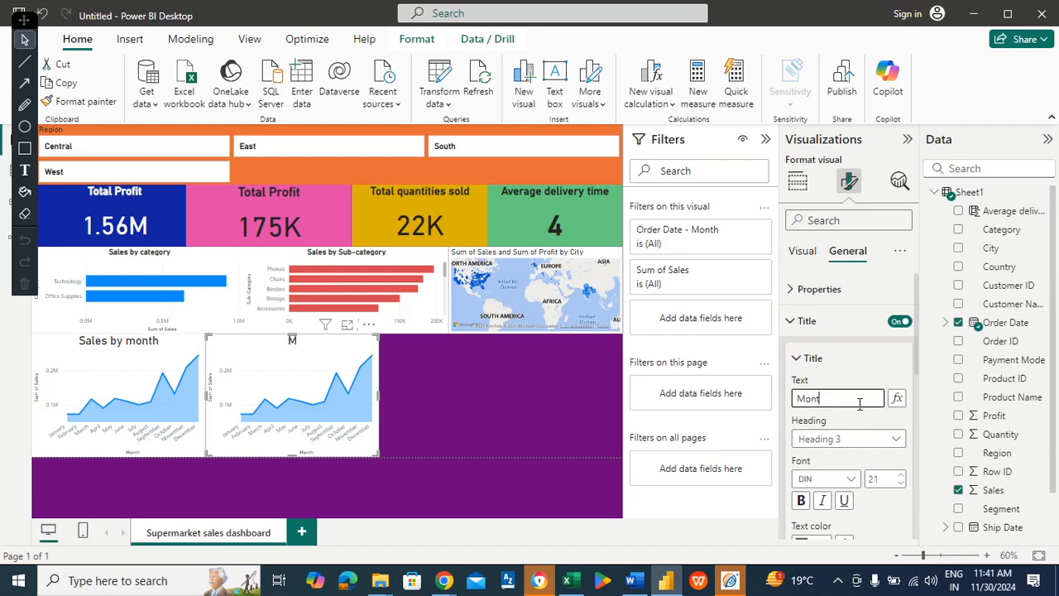
pyautogui.write('onthly profit')
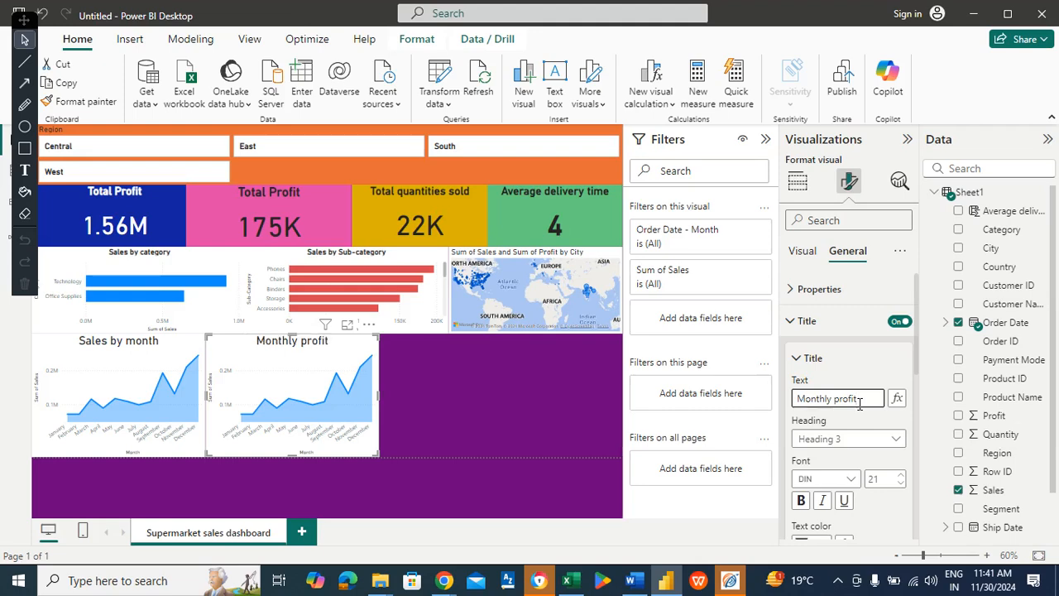
pyautogui.moveTo(916, 354); pyautogui.dragTo(913, 401)
pyautogui.click(819, 511)
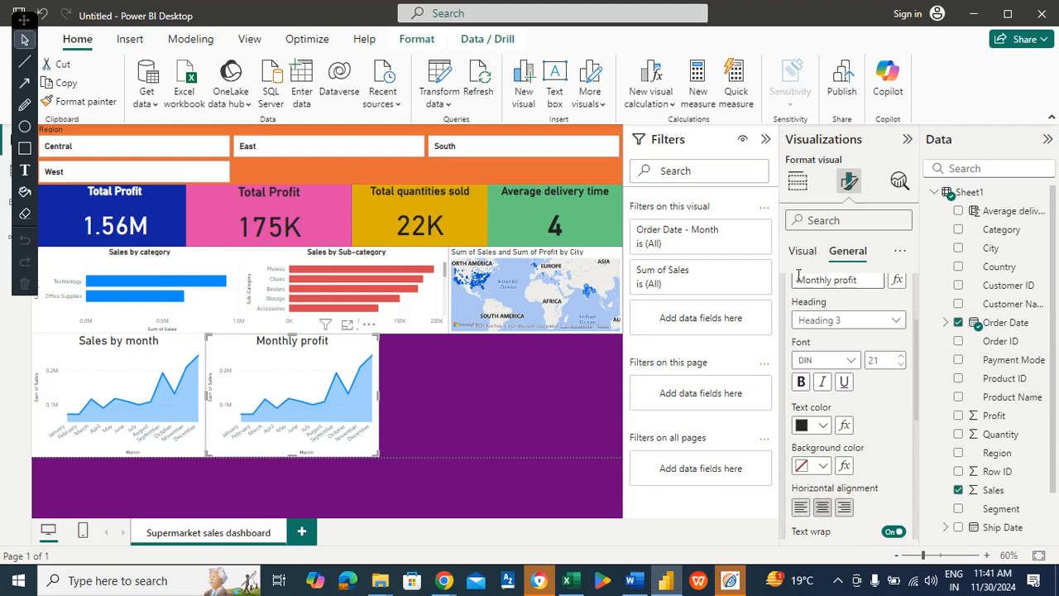
# - Examine the Monthly profit chart's shade area and plot area background settings for a way to recolor it
pyautogui.click(802, 250)
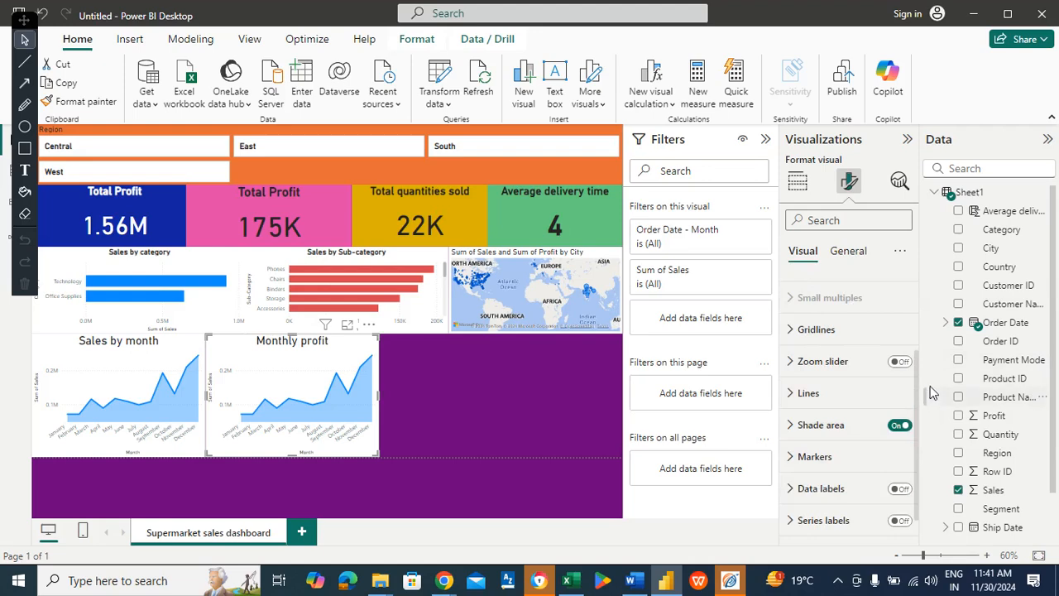
pyautogui.click(845, 426)
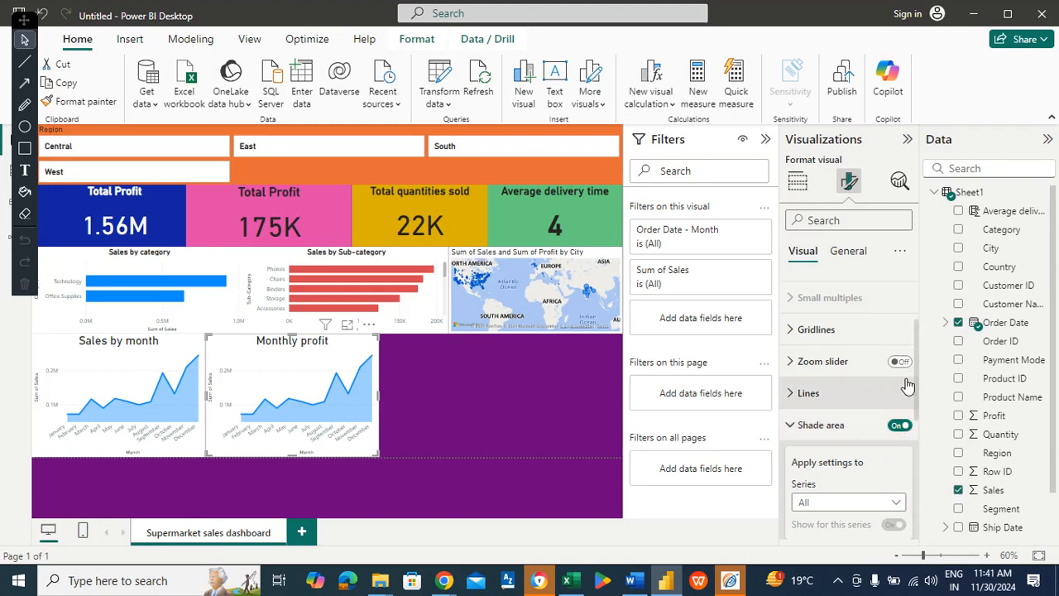
pyautogui.scroll(-2, 914, 417)
pyautogui.scroll(-4, 914, 417)
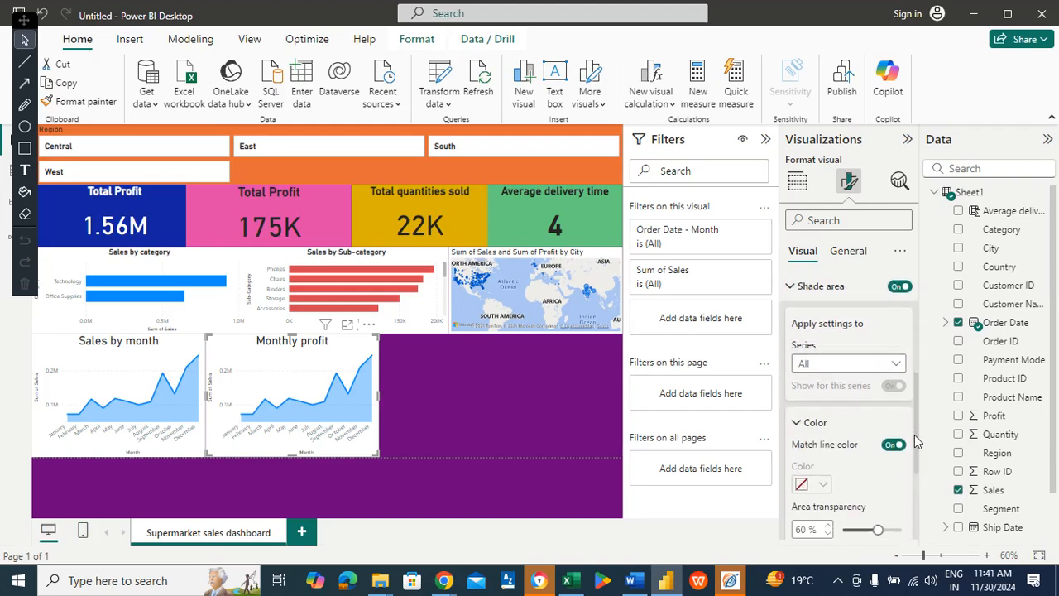
pyautogui.scroll(-2, 920, 469)
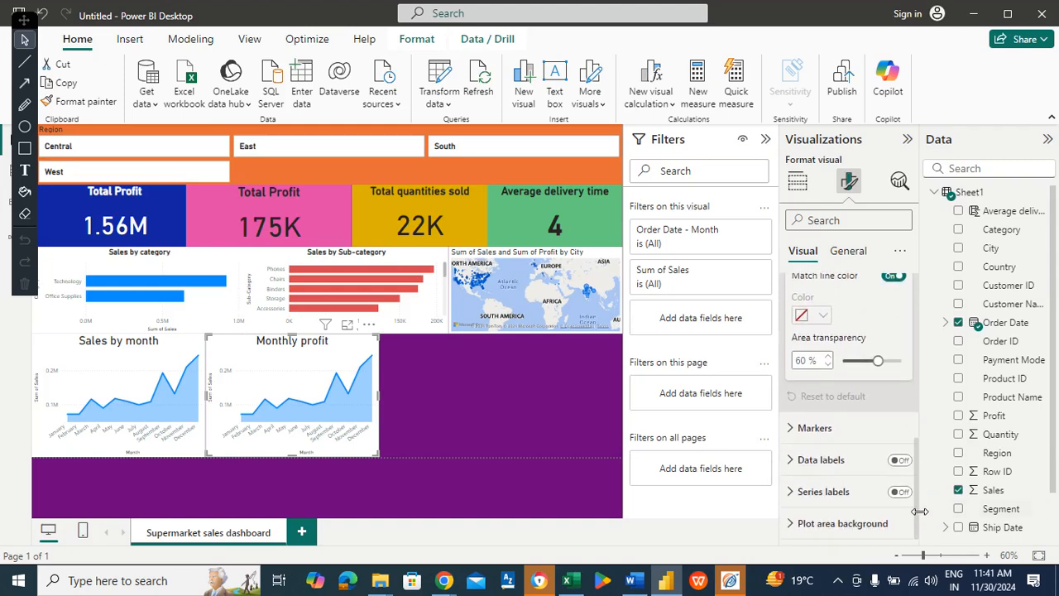
pyautogui.click(799, 524)
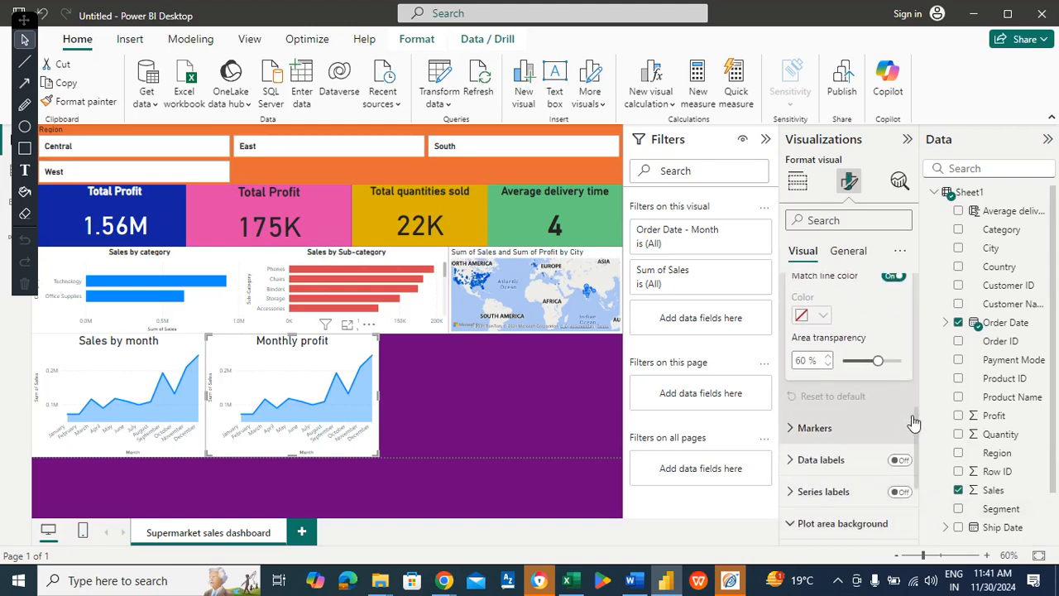
pyautogui.scroll(-4, 914, 471)
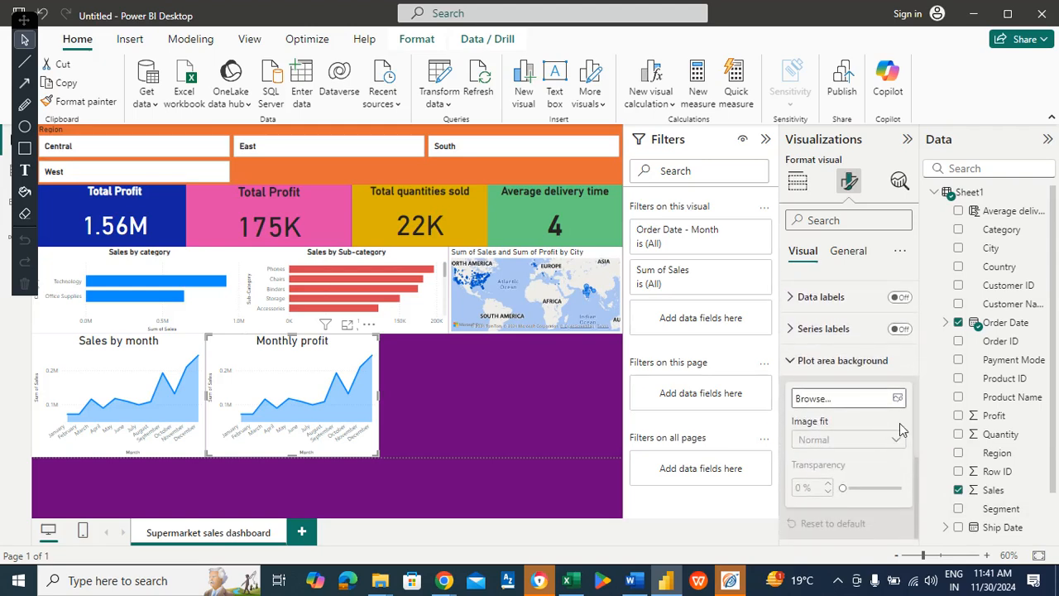
pyautogui.moveTo(917, 476); pyautogui.dragTo(912, 382)
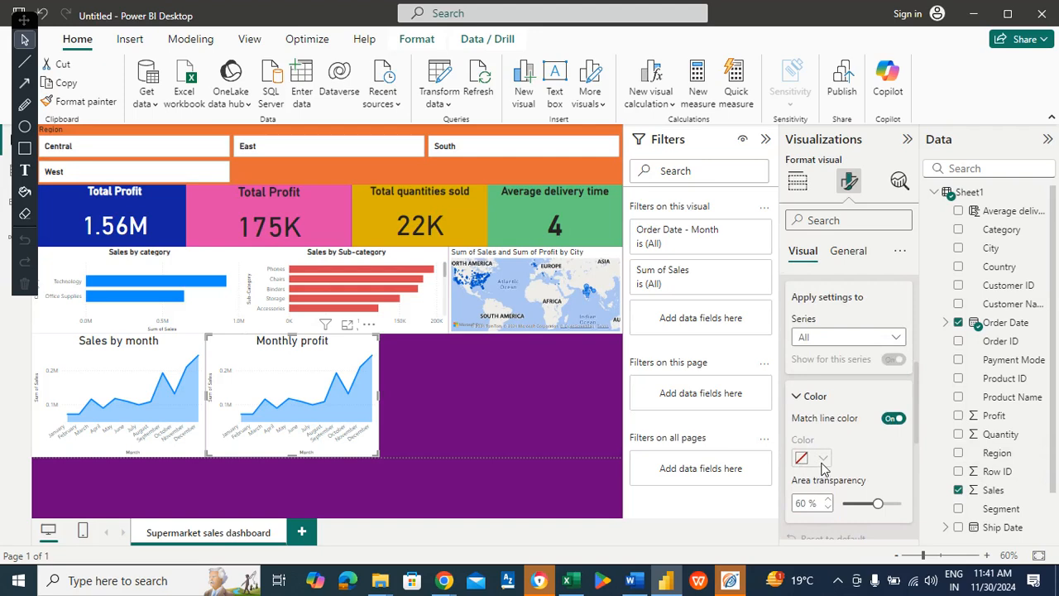
# - Set the Monthly profit chart's background color to pink
pyautogui.click(849, 252)
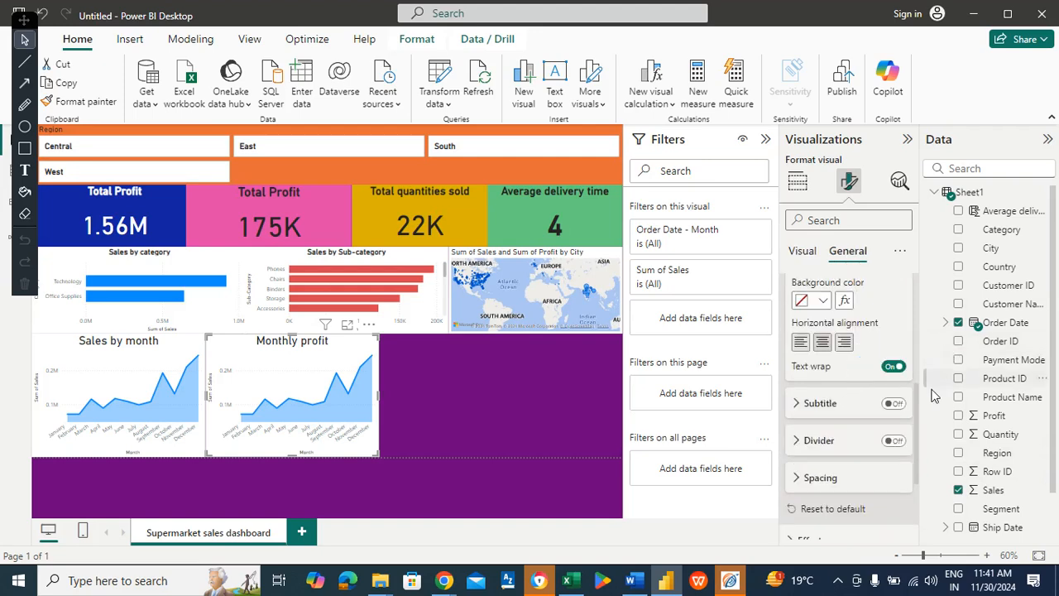
pyautogui.moveTo(916, 425); pyautogui.dragTo(920, 312)
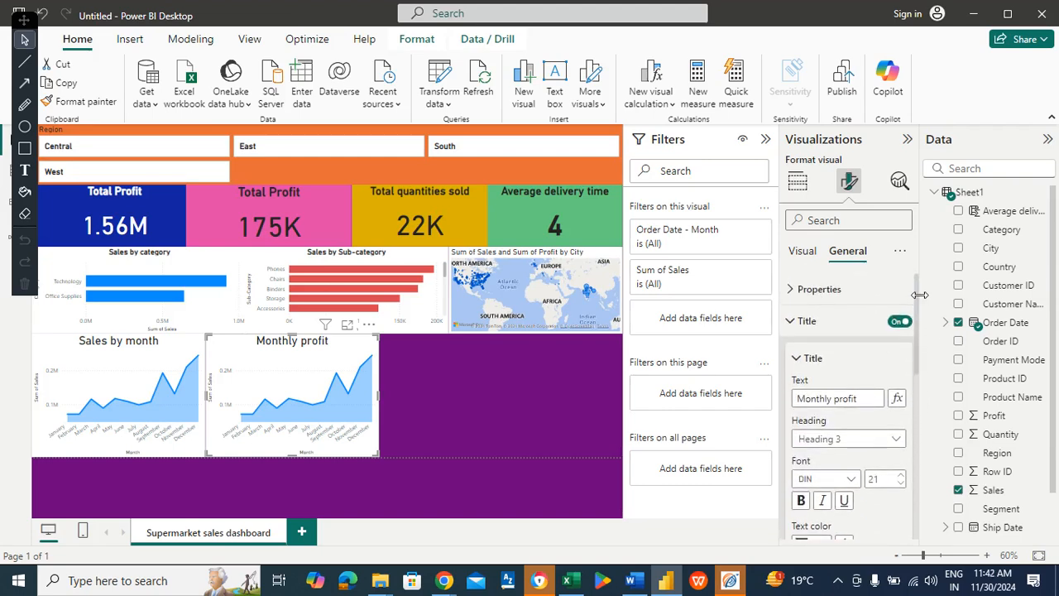
pyautogui.click(833, 325)
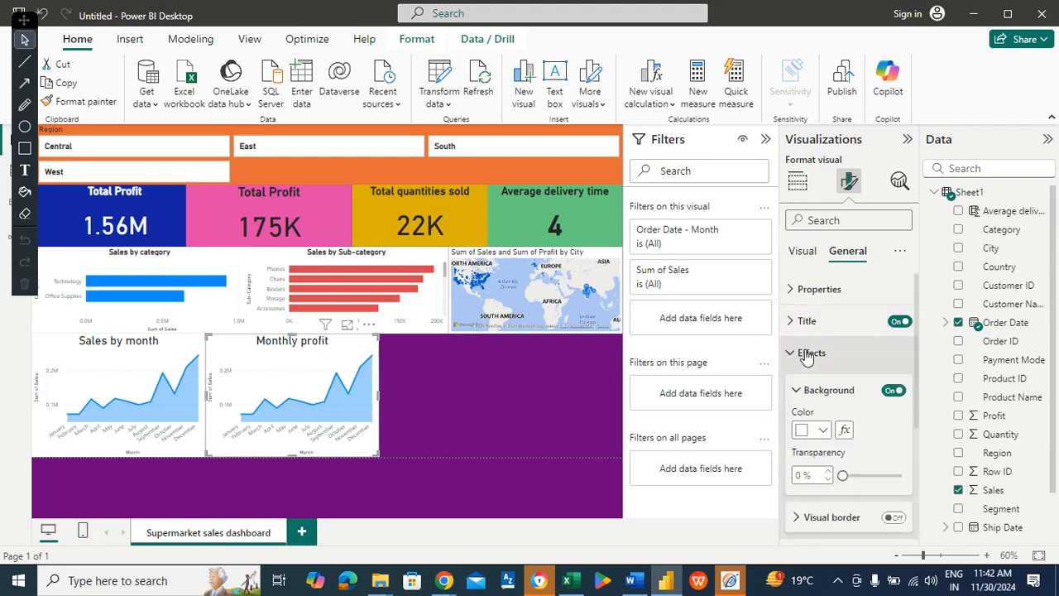
pyautogui.click(822, 431)
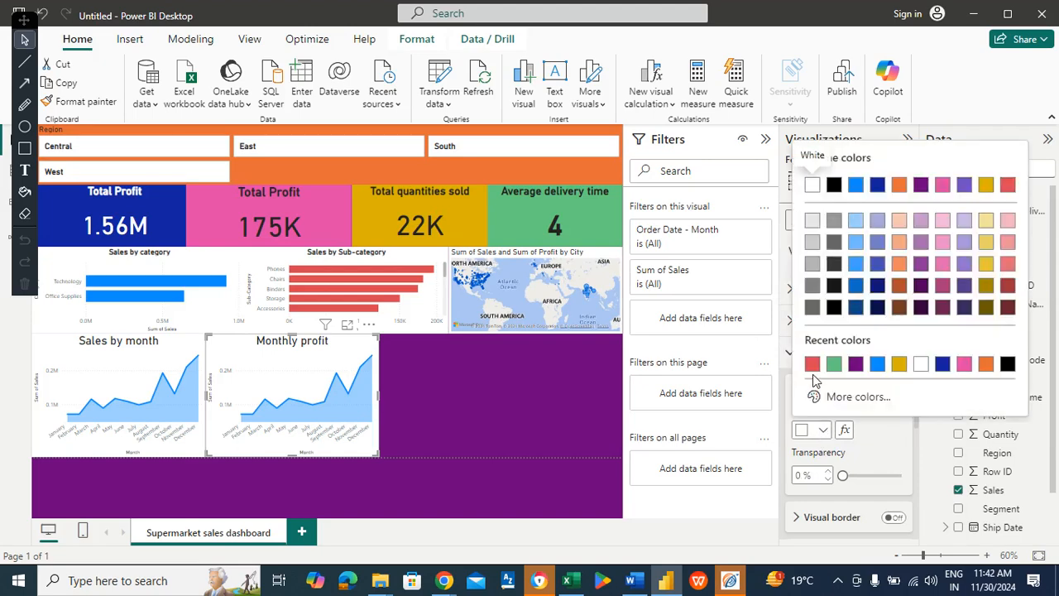
pyautogui.click(899, 364)
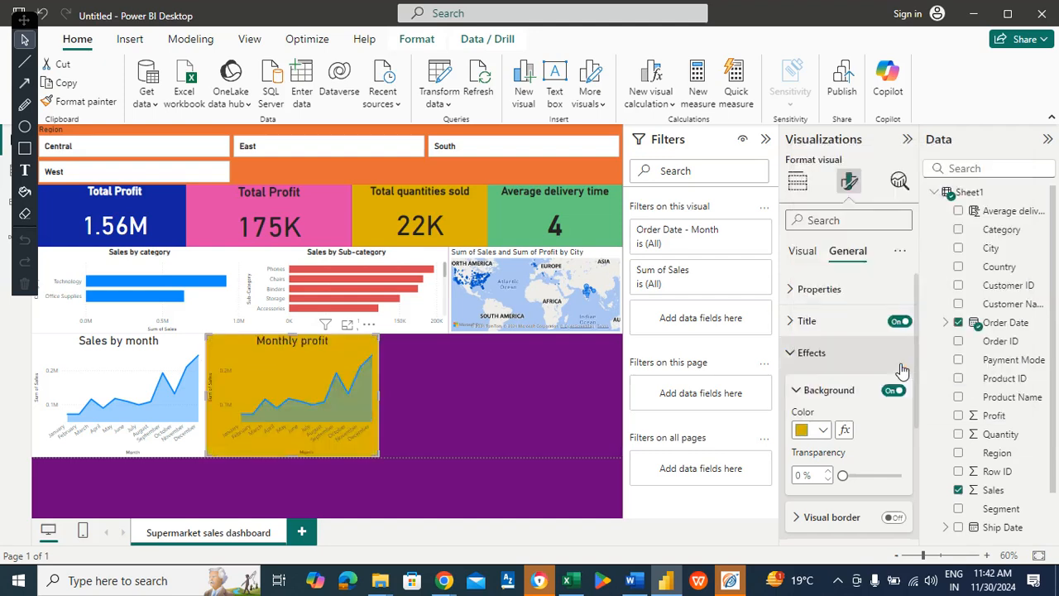
pyautogui.click(823, 430)
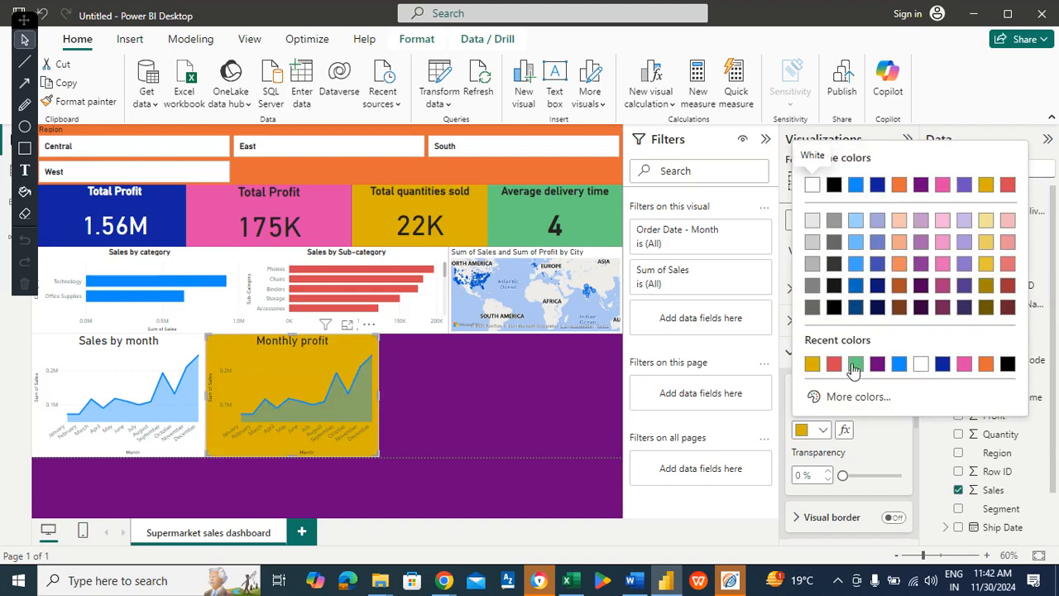
pyautogui.click(964, 365)
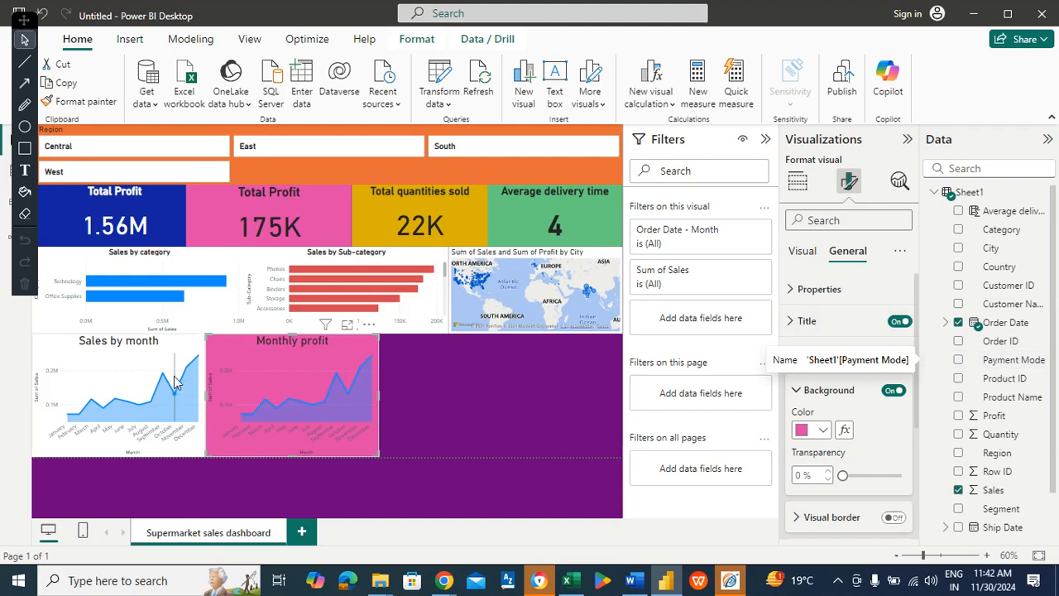
pyautogui.moveTo(367, 406)
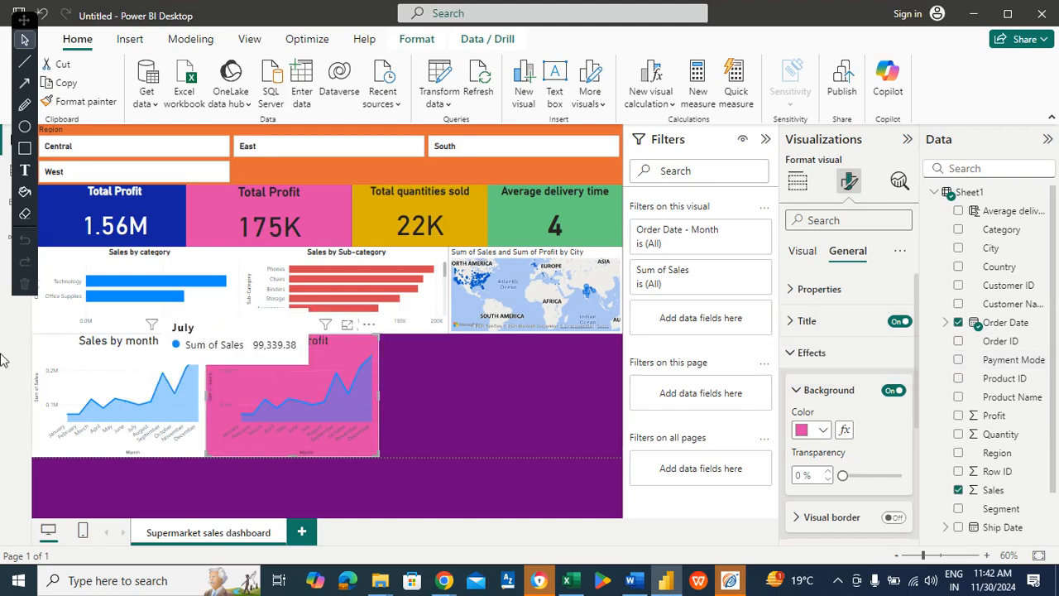
pyautogui.click(456, 361)
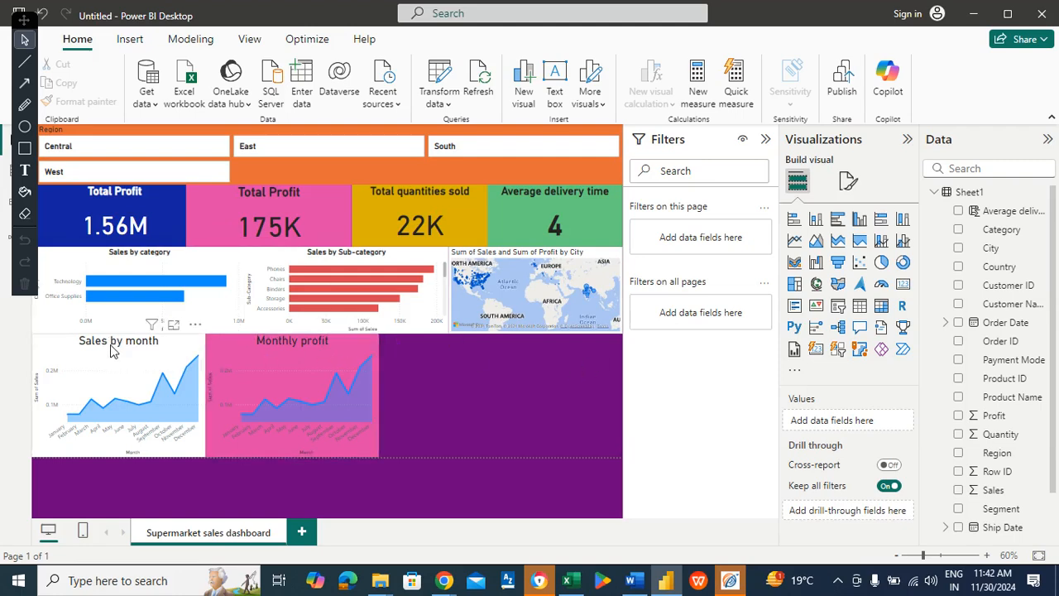
# - Change the title of the dark blue 1.56M KPI card to "Total Sales"
pyautogui.click(130, 198)
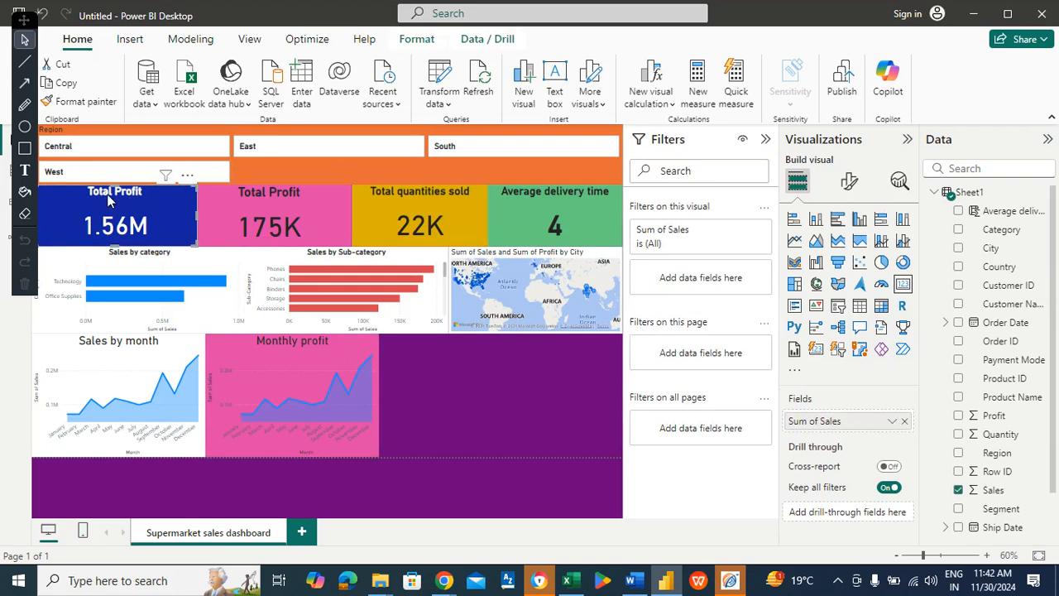
pyautogui.click(850, 184)
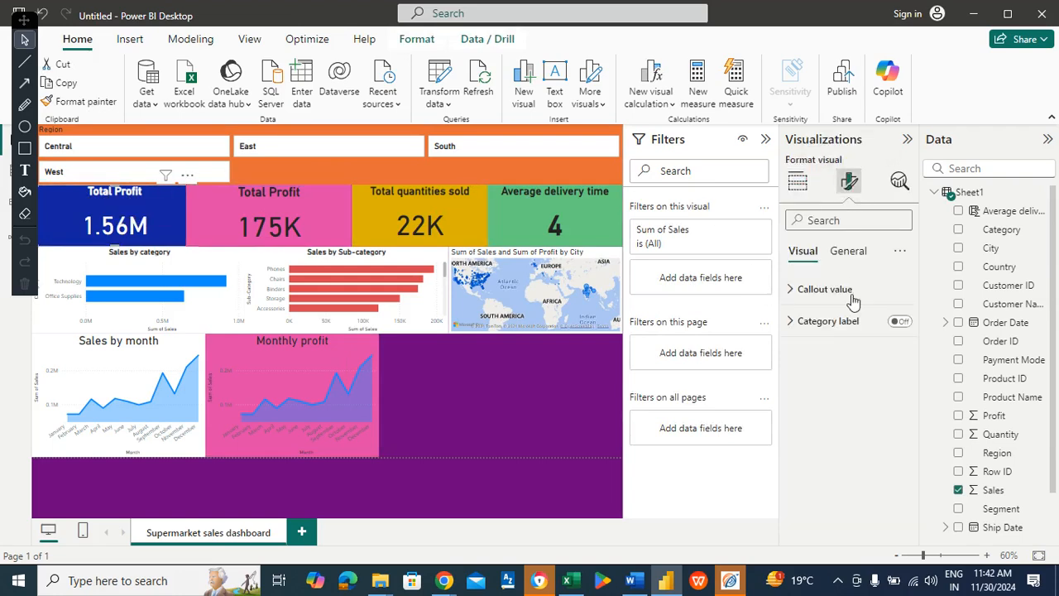
pyautogui.click(848, 252)
pyautogui.click(852, 325)
pyautogui.click(852, 402)
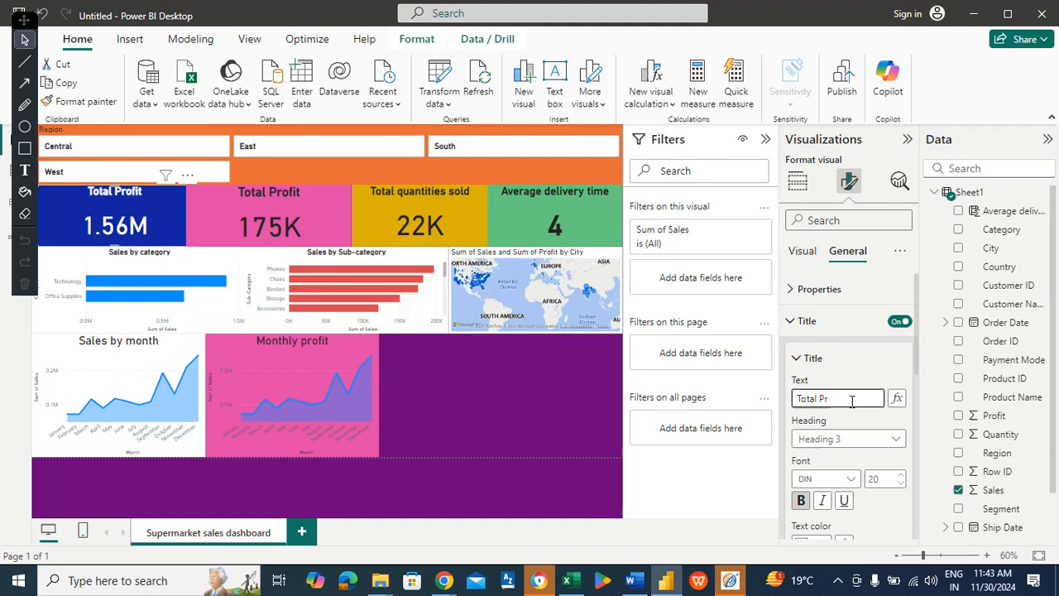
pyautogui.write('Sales')
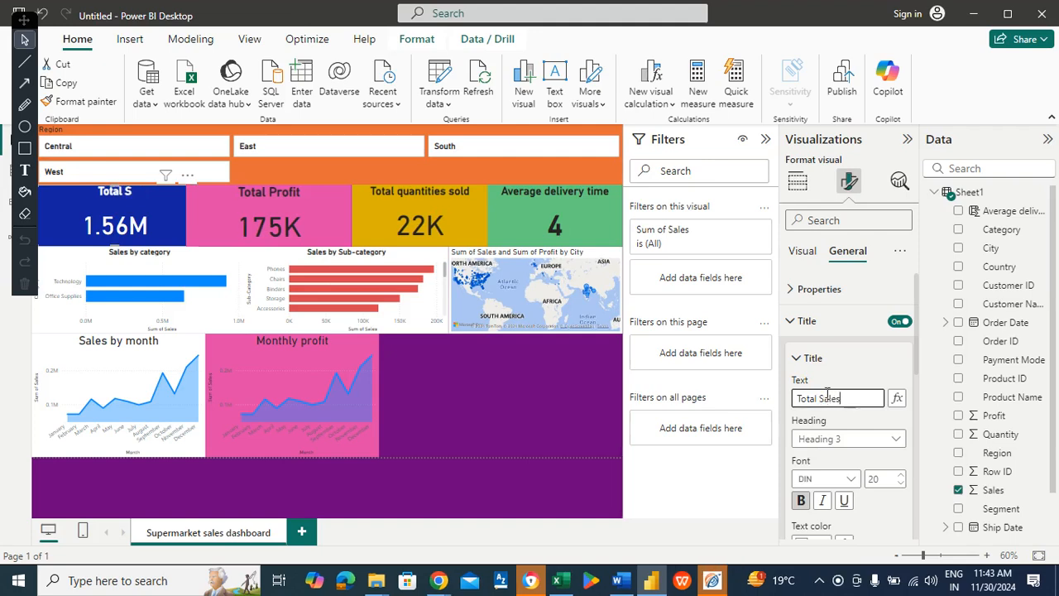
pyautogui.click(462, 401)
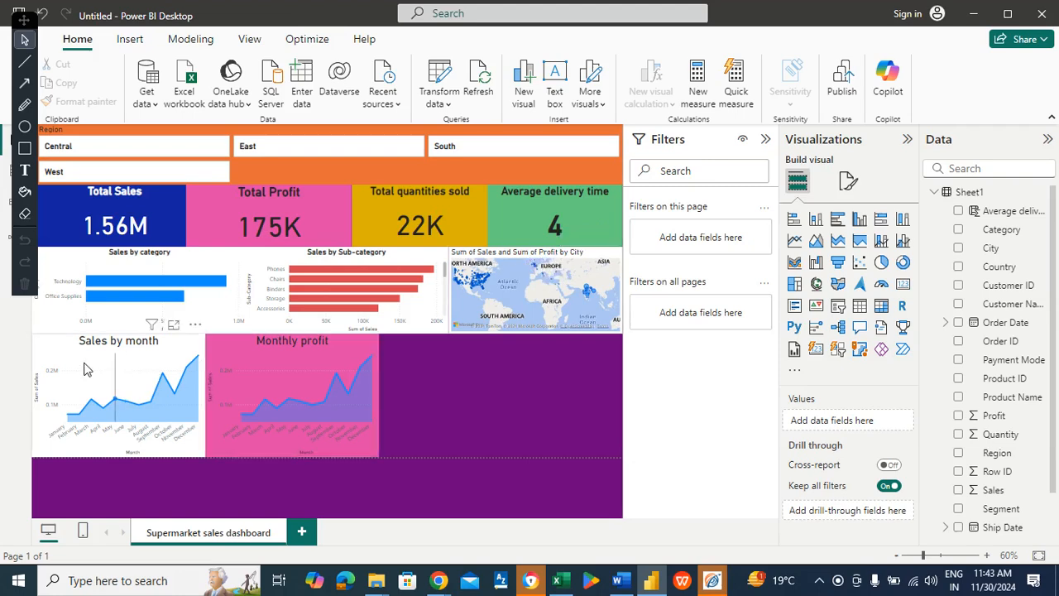
# - Add a donut chart beside the Monthly profit chart, with Segment as its legend and Sales as its values
pyautogui.moveTo(372, 361)
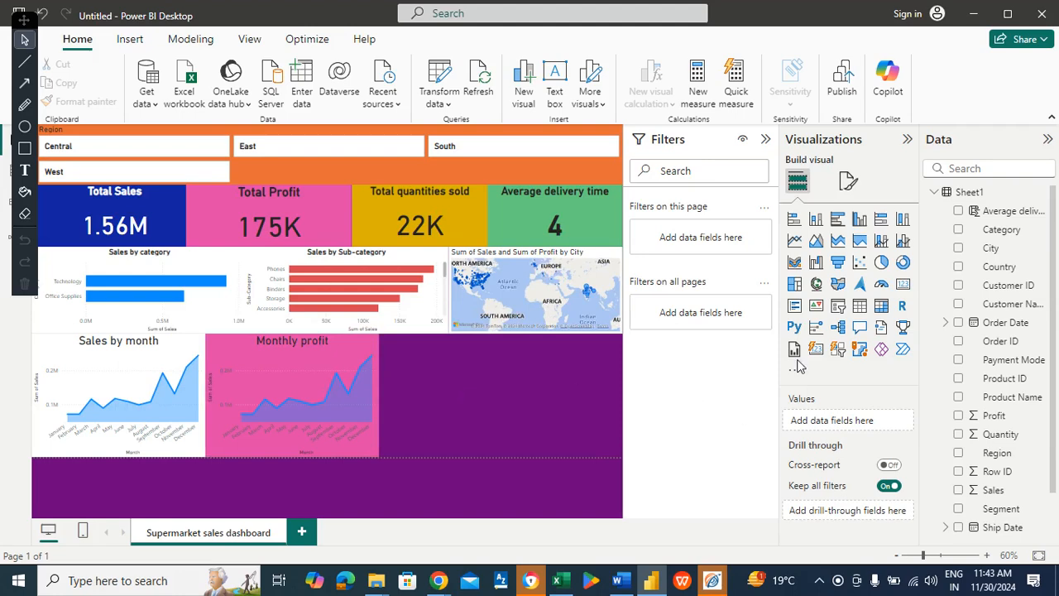
pyautogui.moveTo(903, 263); pyautogui.dragTo(502, 407)
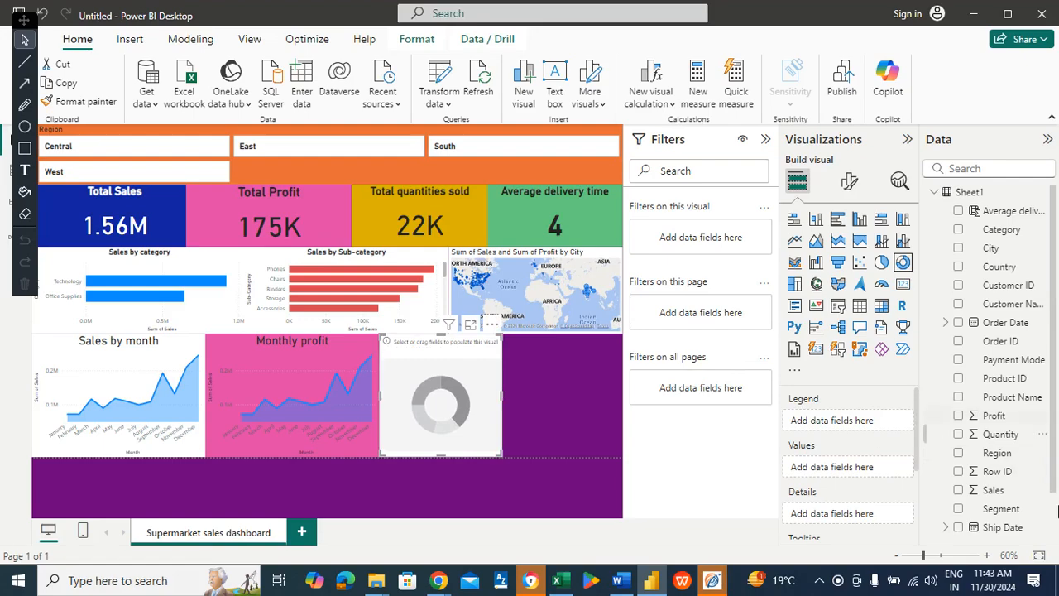
pyautogui.moveTo(1001, 508); pyautogui.dragTo(860, 420)
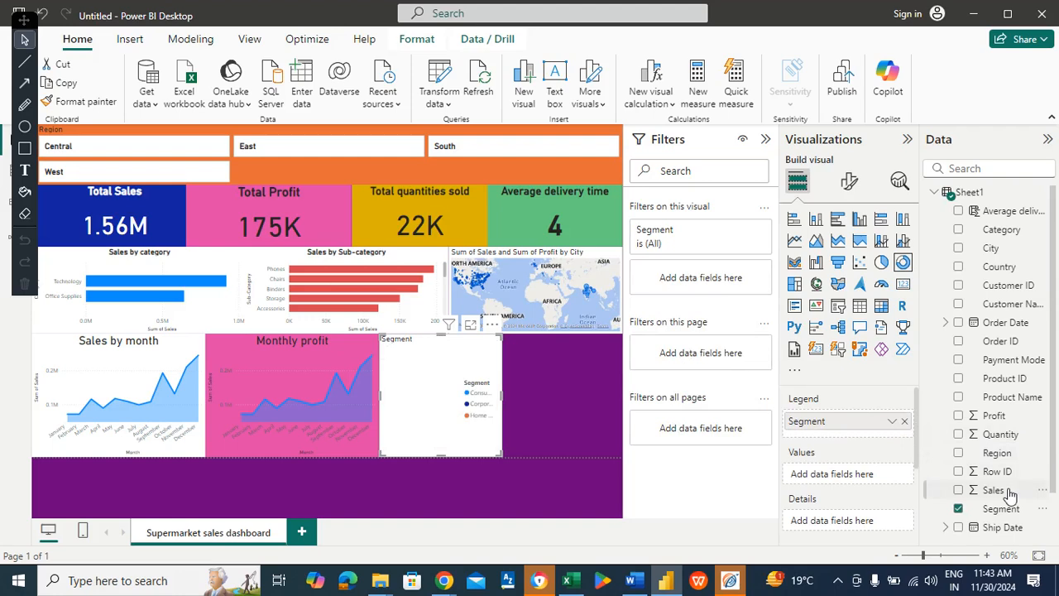
pyautogui.moveTo(1008, 493); pyautogui.dragTo(885, 482)
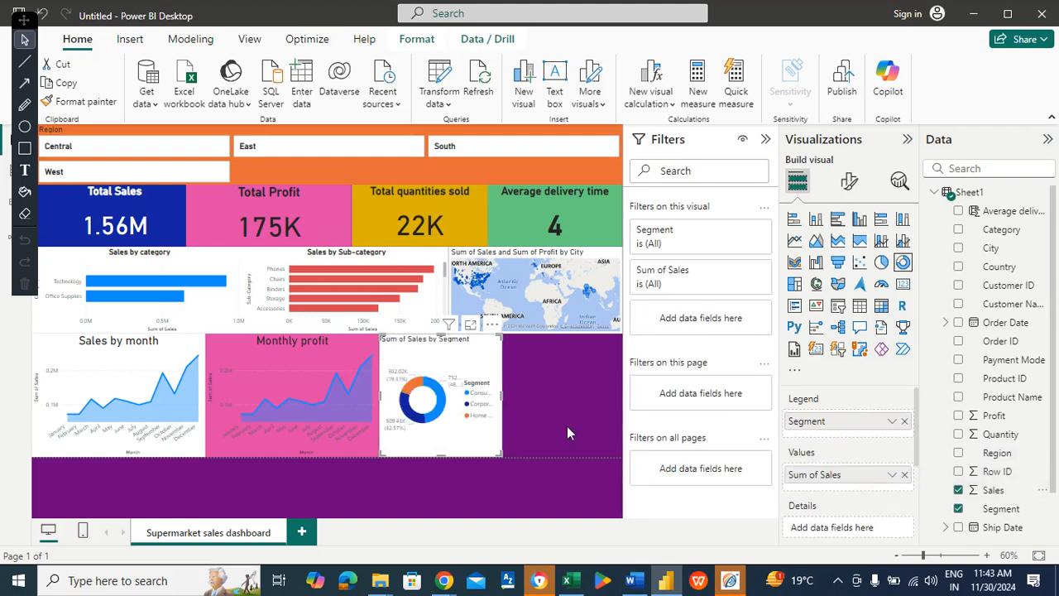
pyautogui.click(548, 373)
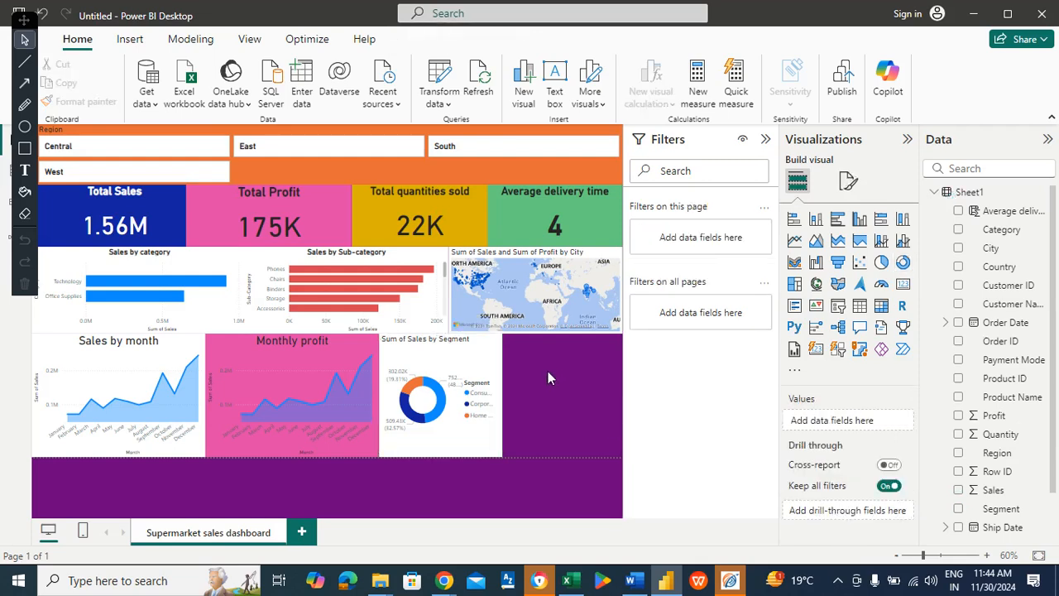
# - Duplicate the Segment donut chart, place the copy beside it, and replace the copy's legend field with Payment Mode
pyautogui.hotkey('ctrl', 'v')
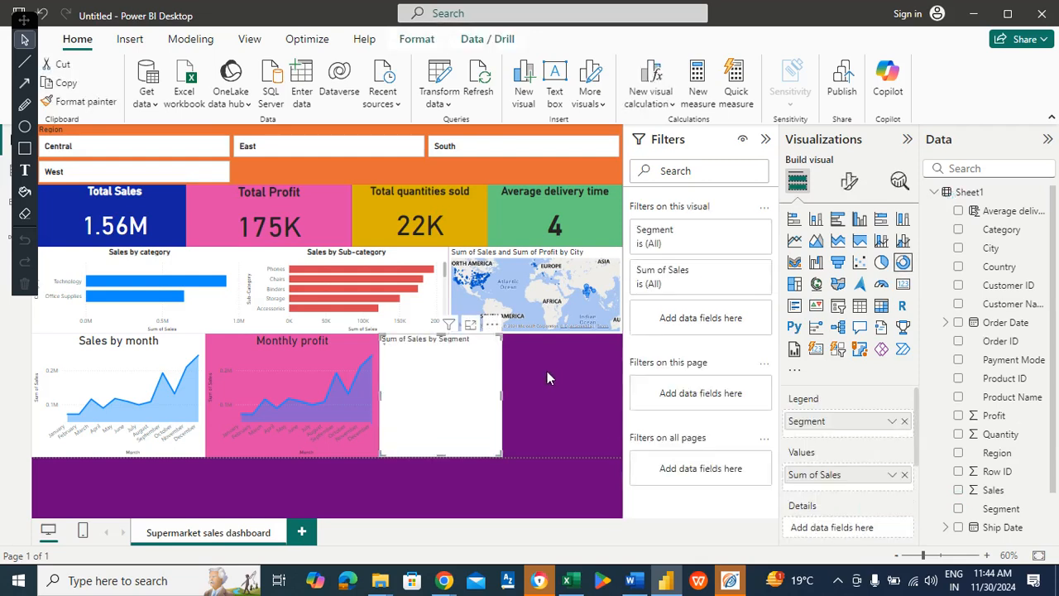
pyautogui.moveTo(457, 362); pyautogui.dragTo(597, 374)
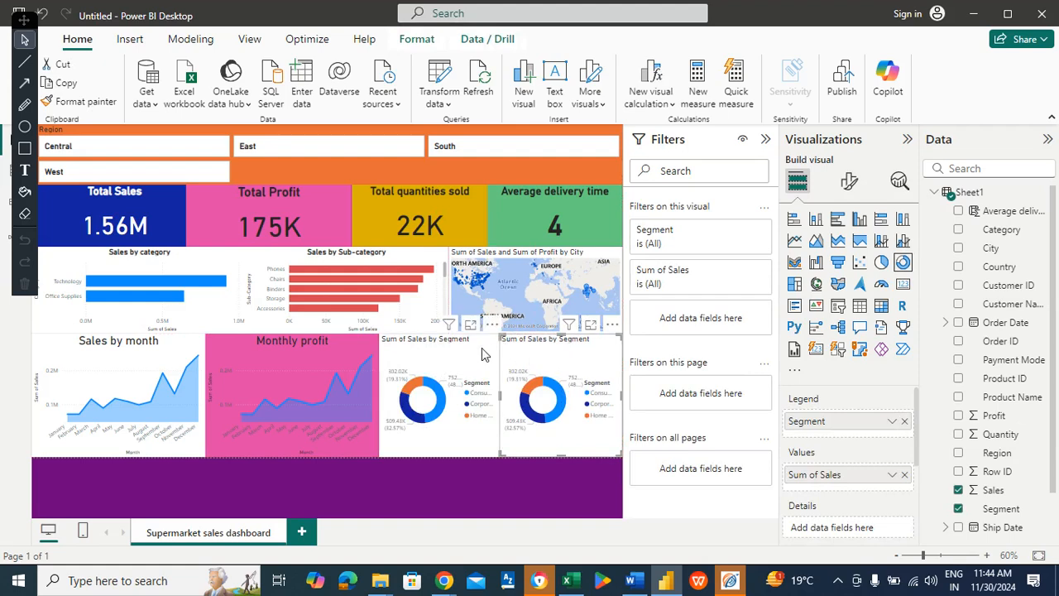
pyautogui.click(905, 422)
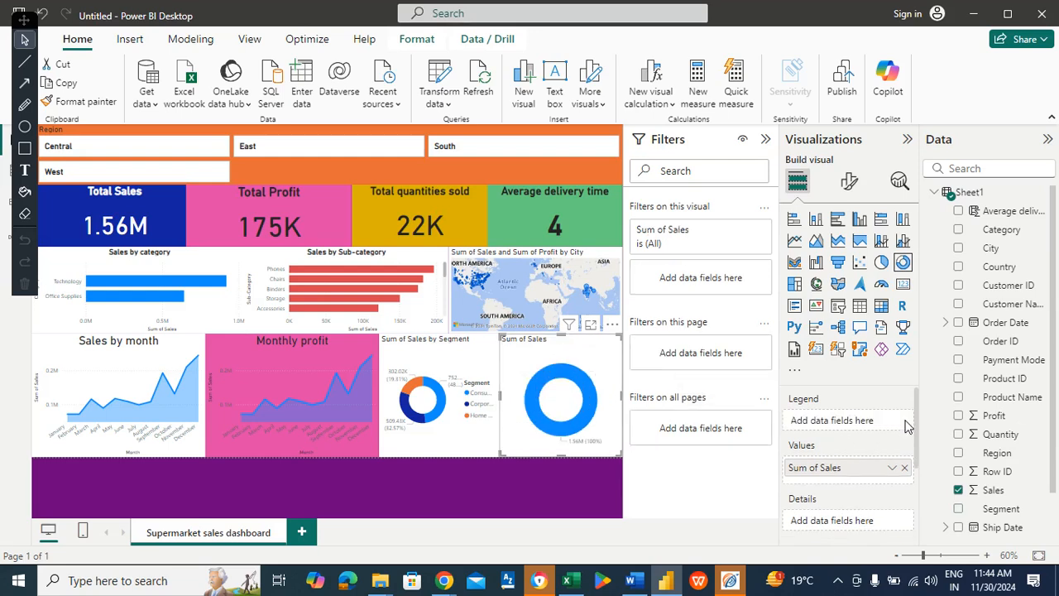
pyautogui.moveTo(1044, 369); pyautogui.dragTo(879, 426)
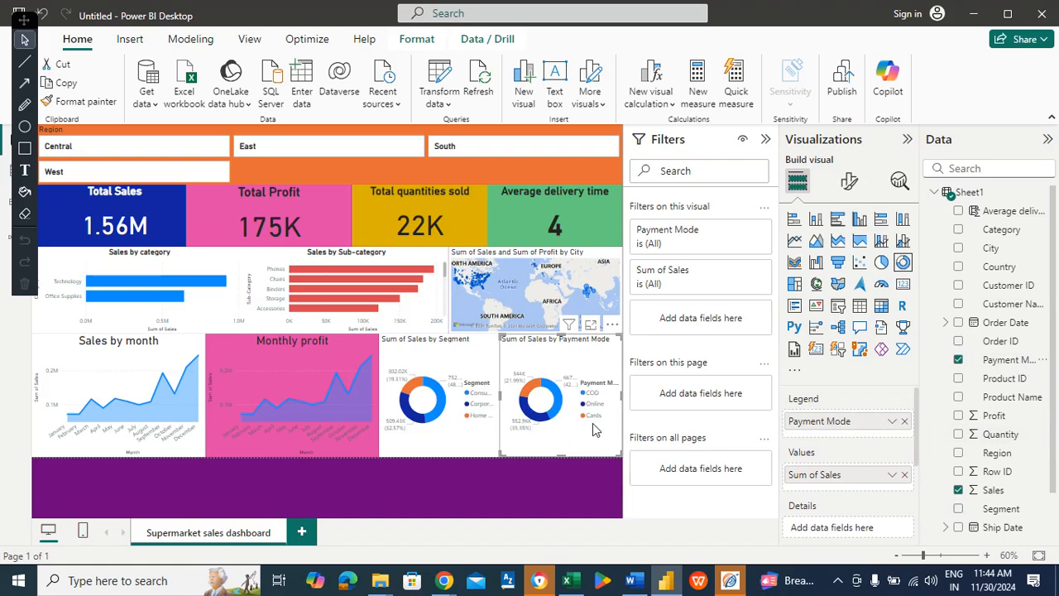
pyautogui.moveTo(547, 397)
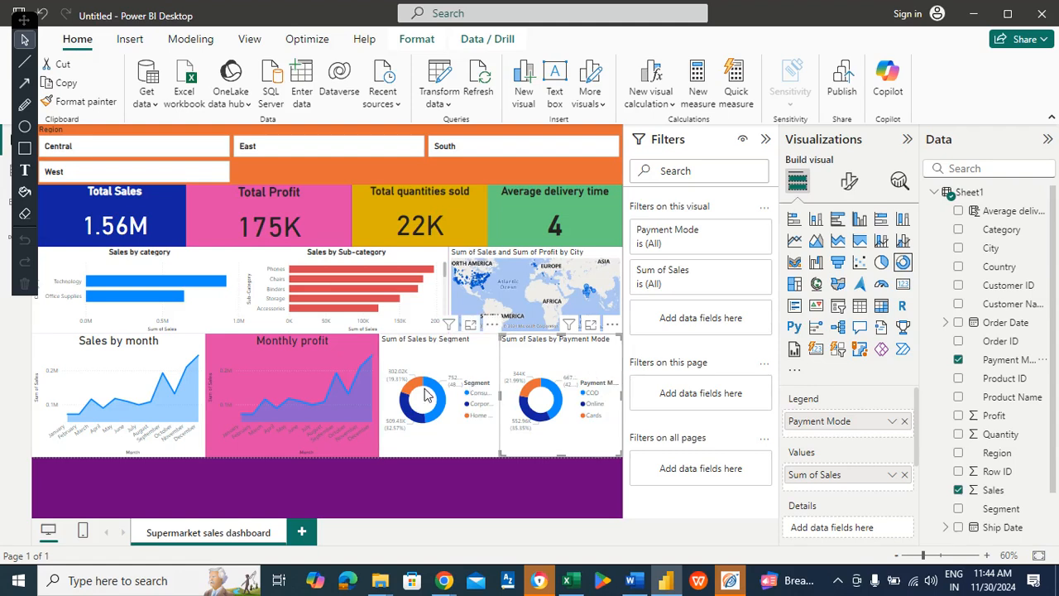
pyautogui.moveTo(437, 392)
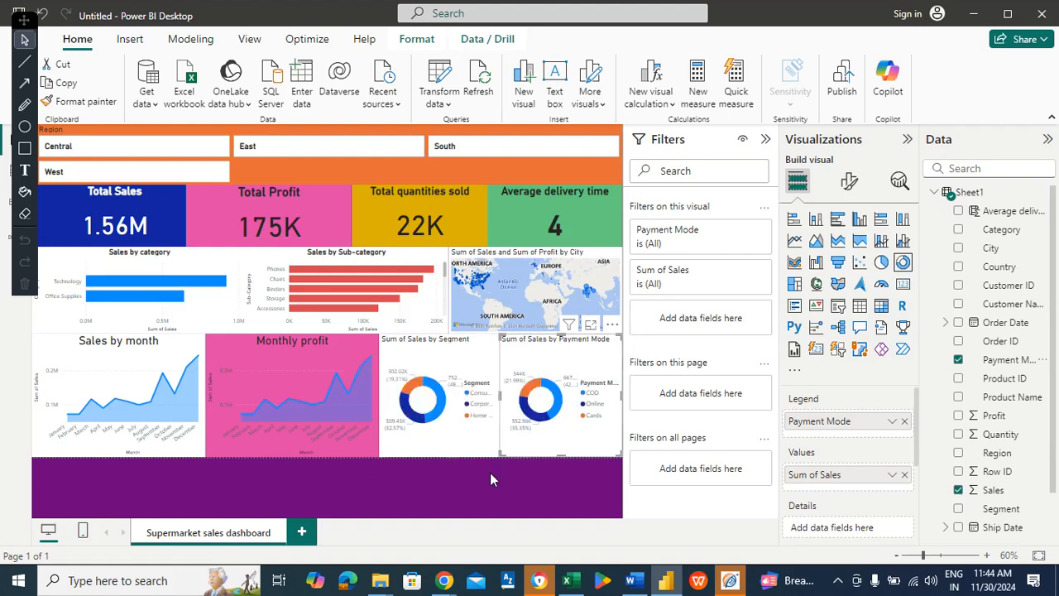
# - Set the Segment donut chart's background color to green
pyautogui.click(459, 352)
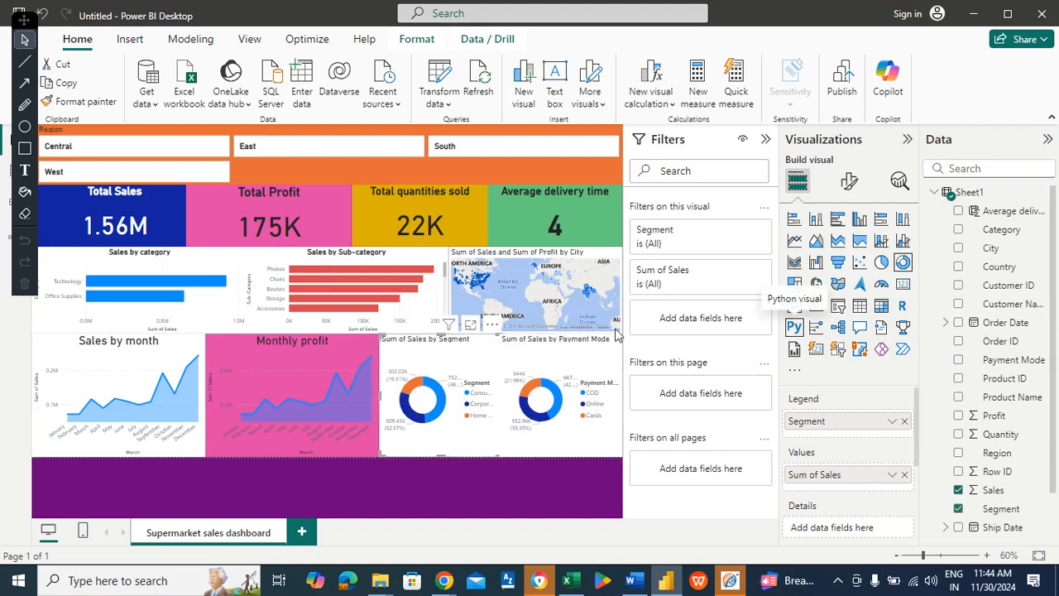
pyautogui.click(581, 354)
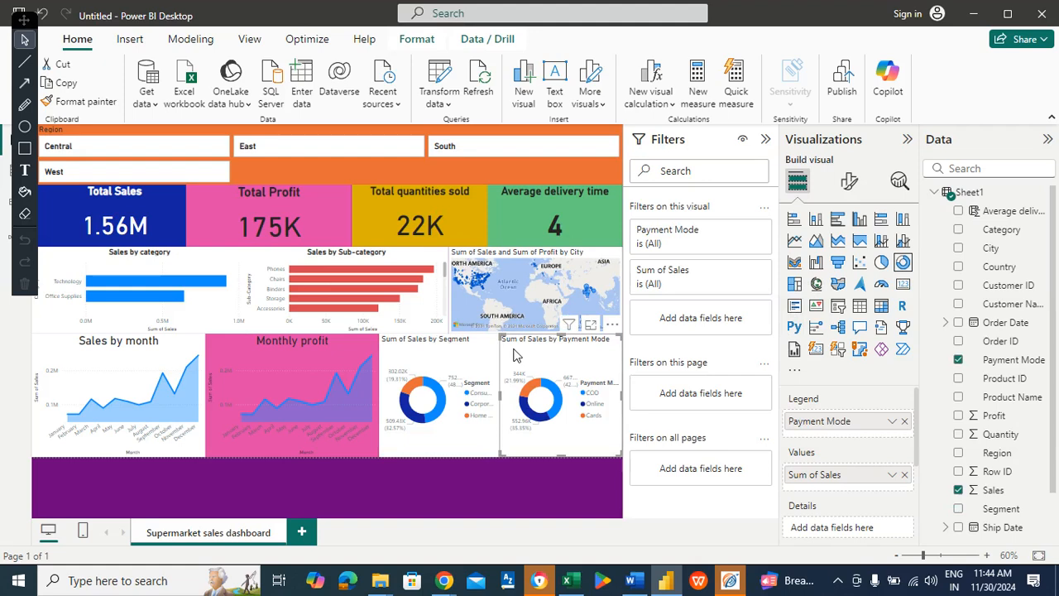
pyautogui.click(465, 355)
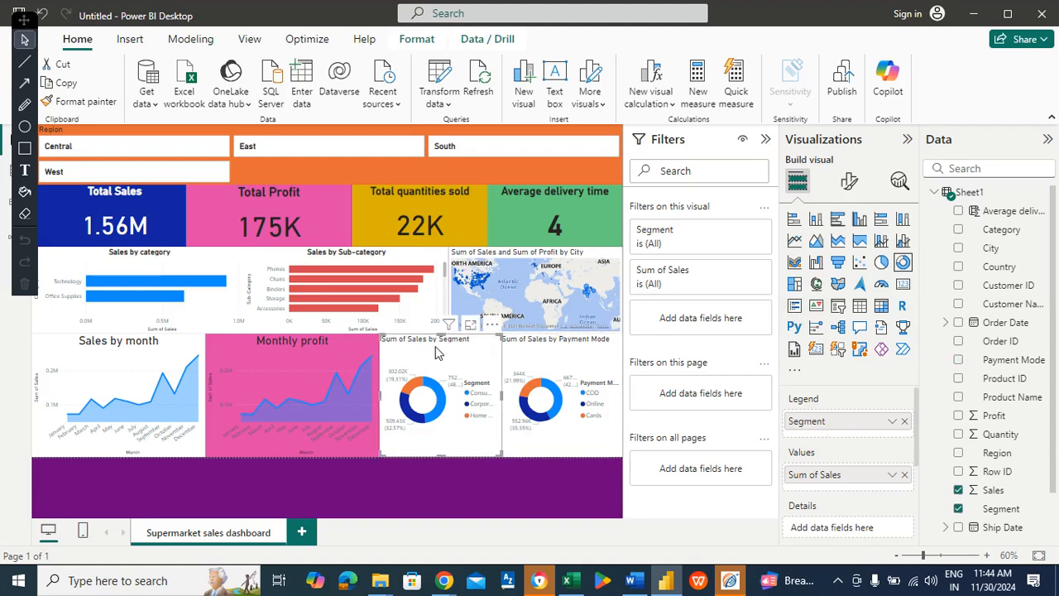
pyautogui.click(847, 183)
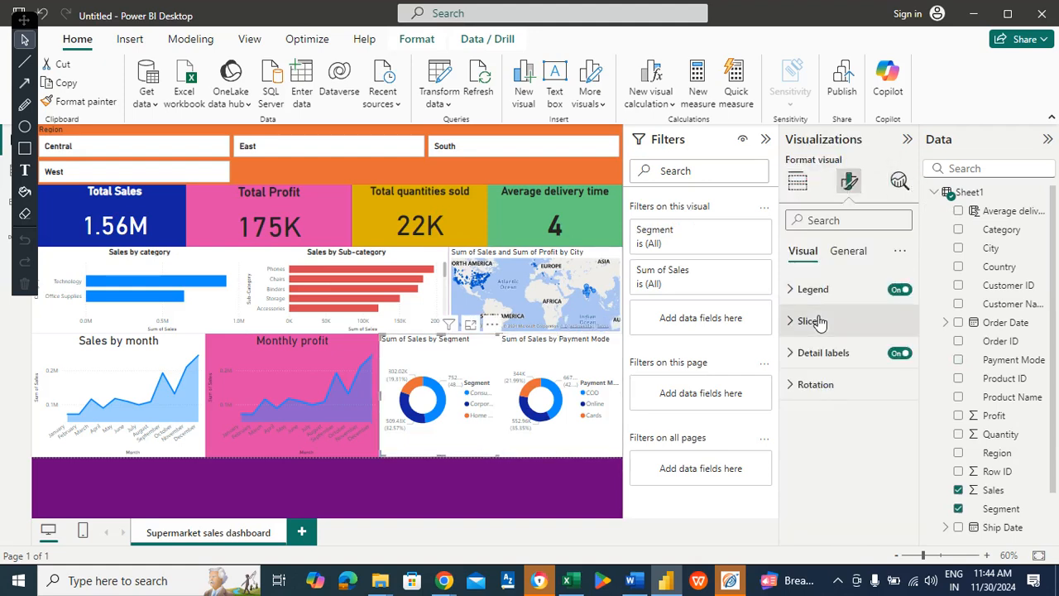
pyautogui.click(844, 253)
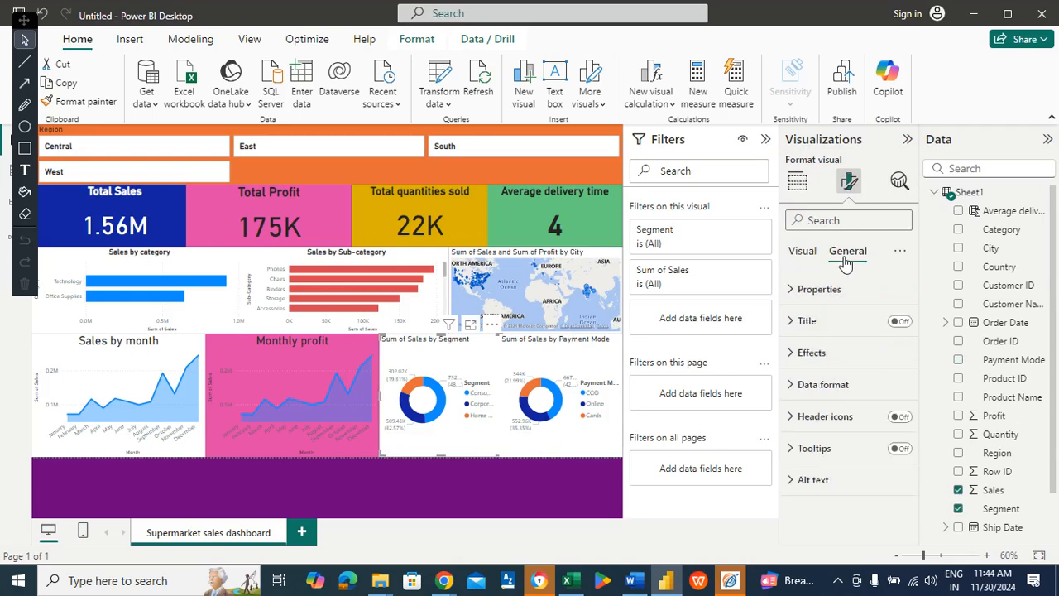
pyautogui.click(827, 354)
pyautogui.click(823, 431)
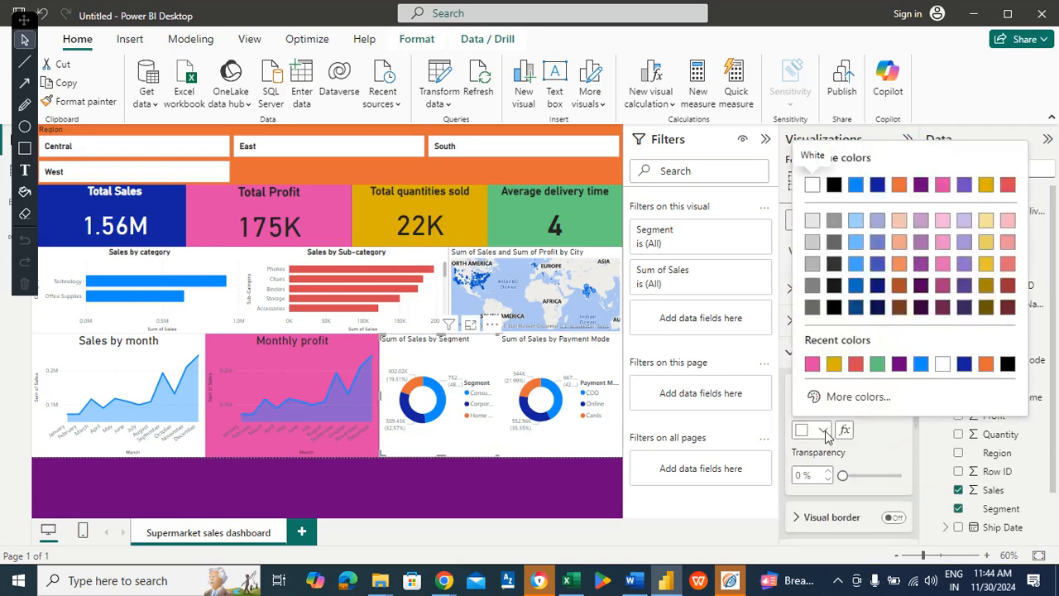
pyautogui.click(856, 364)
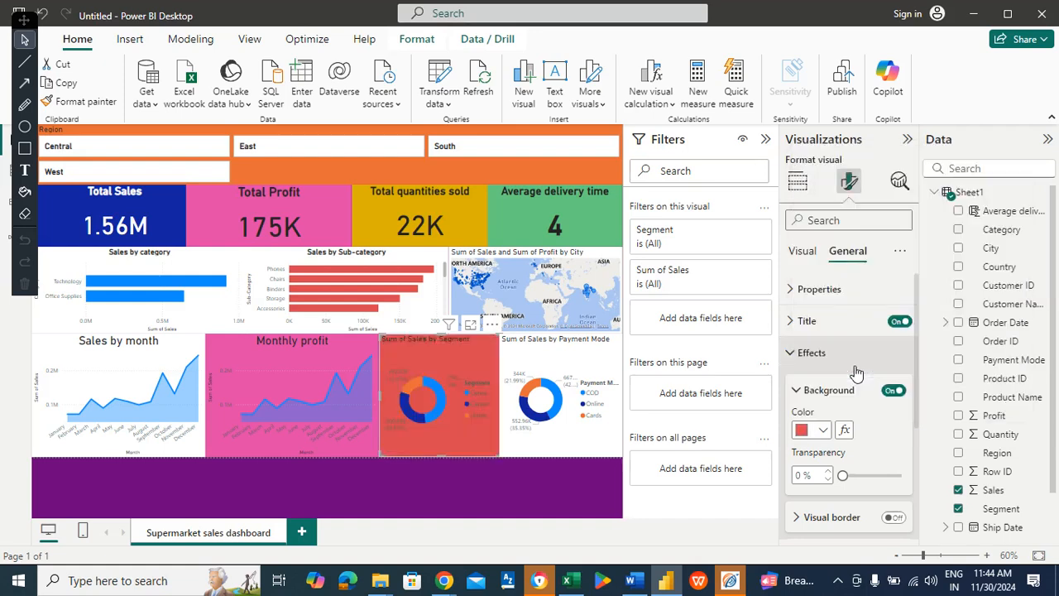
pyautogui.click(822, 430)
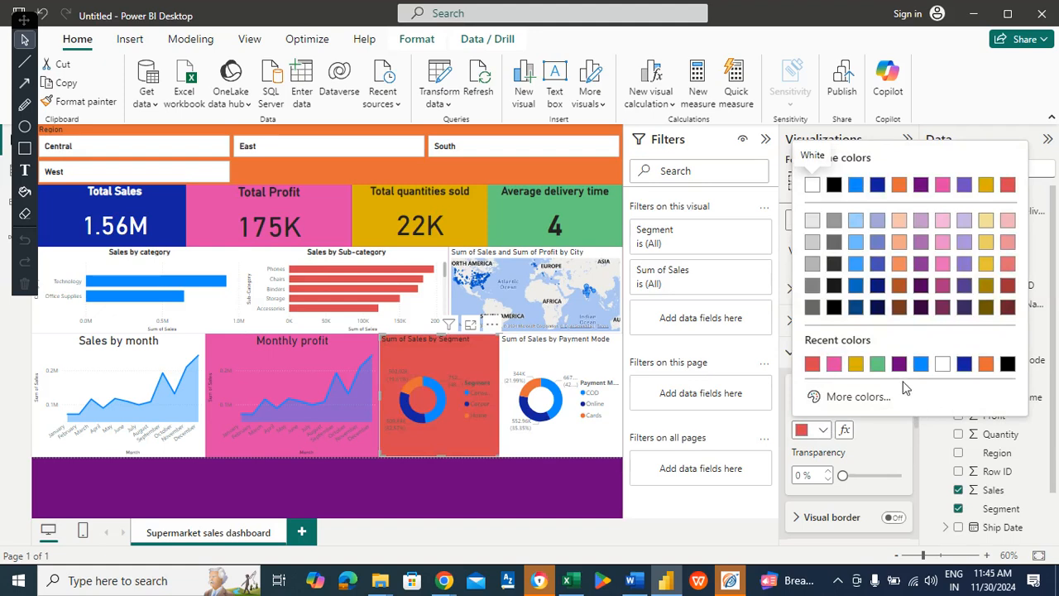
pyautogui.click(876, 364)
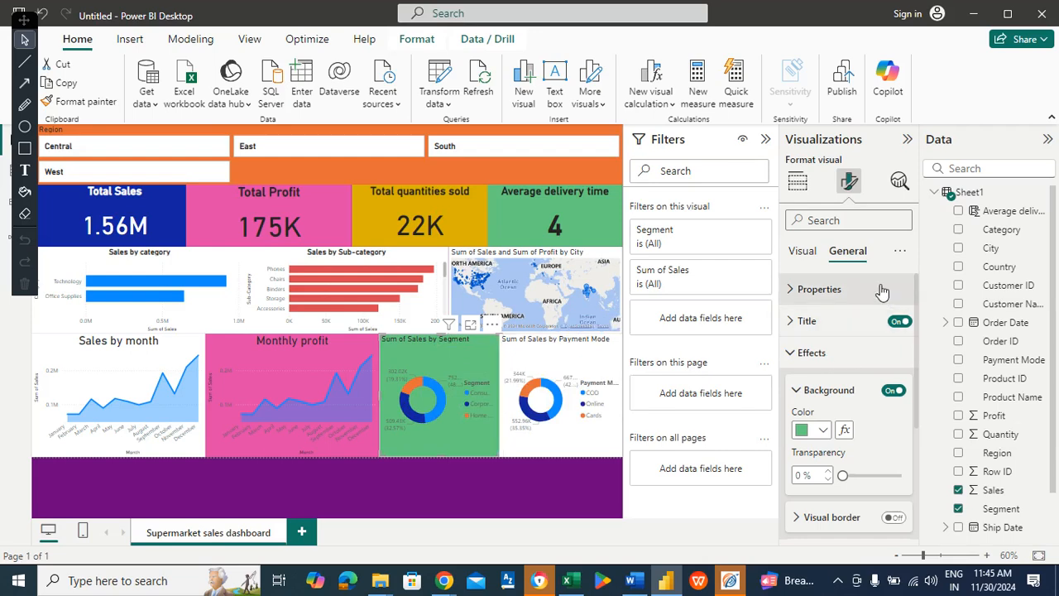
# - Change the Segment donut chart's title to "Sales by Segment"
pyautogui.click(807, 321)
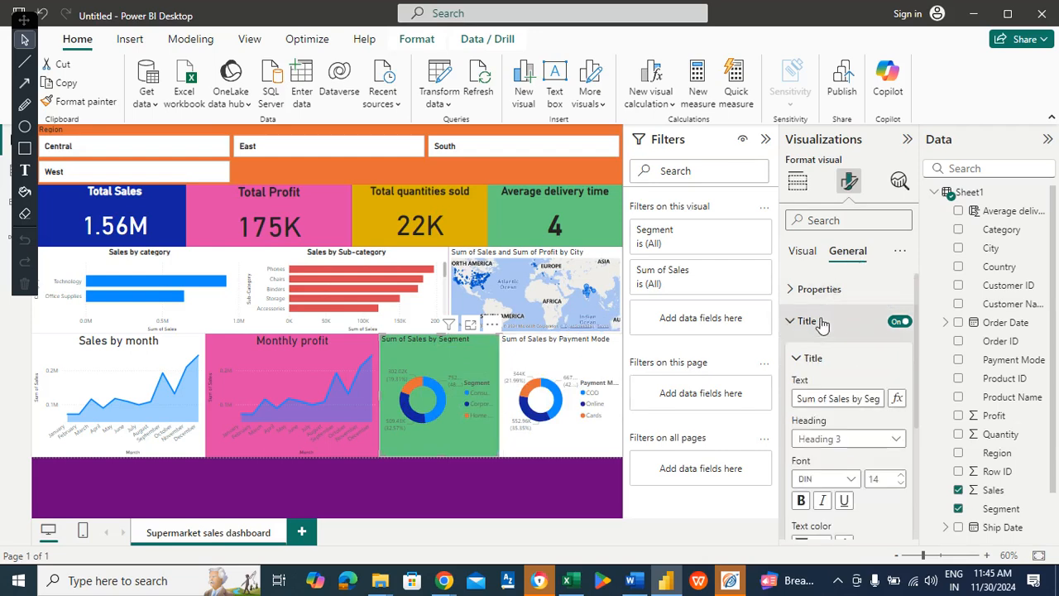
pyautogui.click(828, 398)
pyautogui.press('BackSpace')
pyautogui.press('BackSpace')
pyautogui.press('BackSpace')
pyautogui.press('BackSpace')
pyautogui.press('BackSpace')
pyautogui.press('BackSpace')
pyautogui.press('BackSpace')
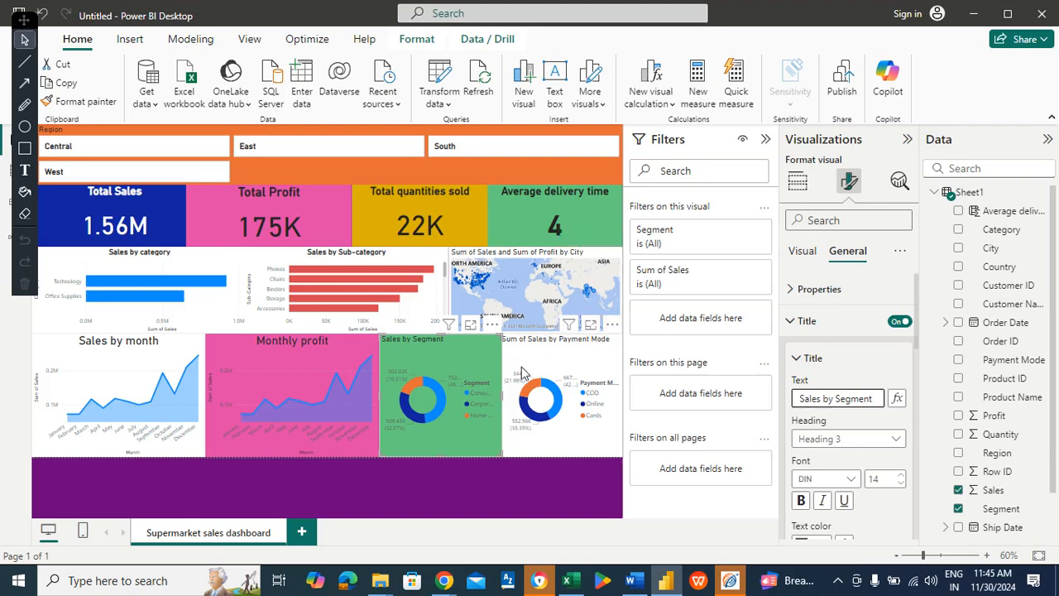
# - Retitle the Payment Mode donut chart "Sales by Payment Mode" and format the title centered at font size 19
pyautogui.click(612, 358)
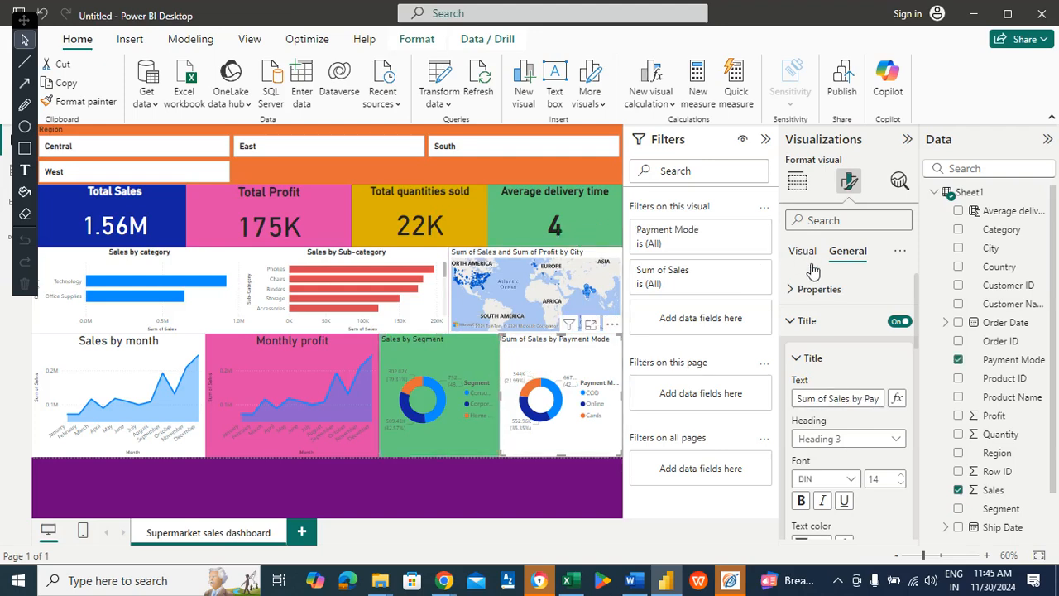
pyautogui.click(824, 402)
pyautogui.press('BackSpace')
pyautogui.press('BackSpace')
pyautogui.press('BackSpace')
pyautogui.press('BackSpace')
pyautogui.press('BackSpace')
pyautogui.press('BackSpace')
pyautogui.press('BackSpace')
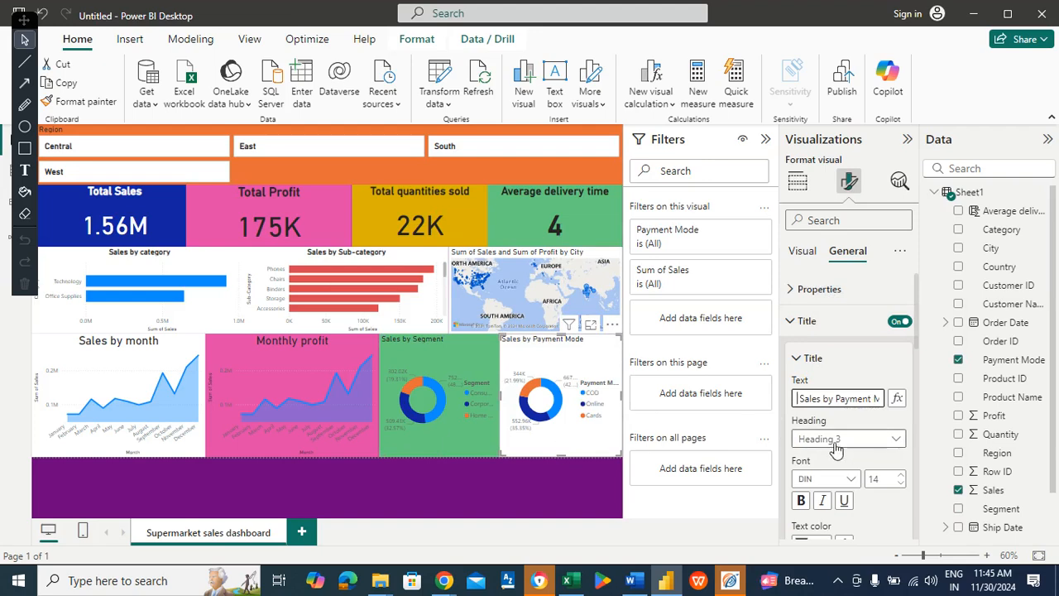
pyautogui.scroll(-3, 889, 401)
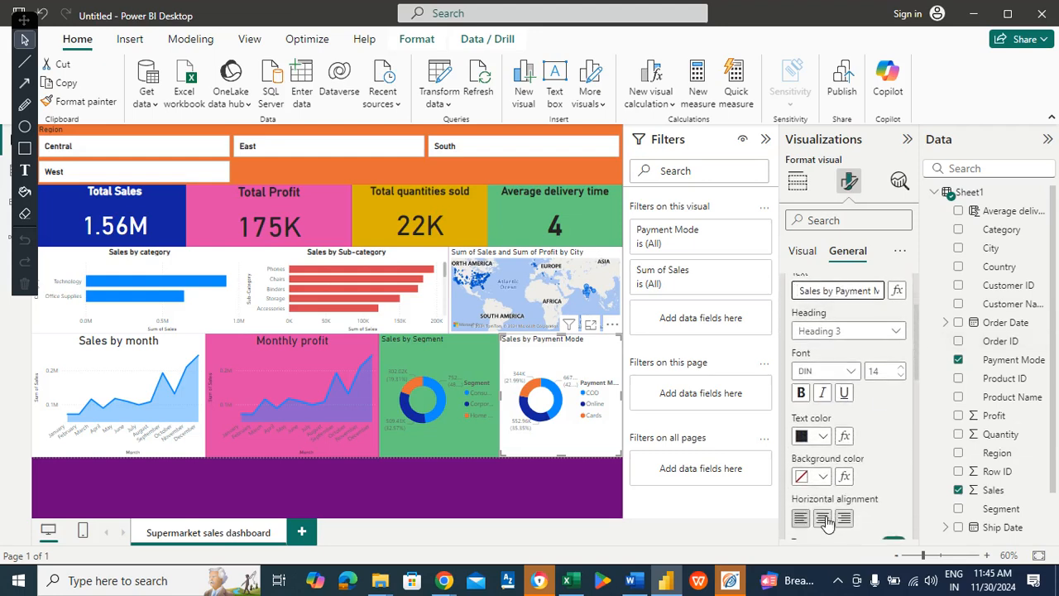
pyautogui.click(824, 519)
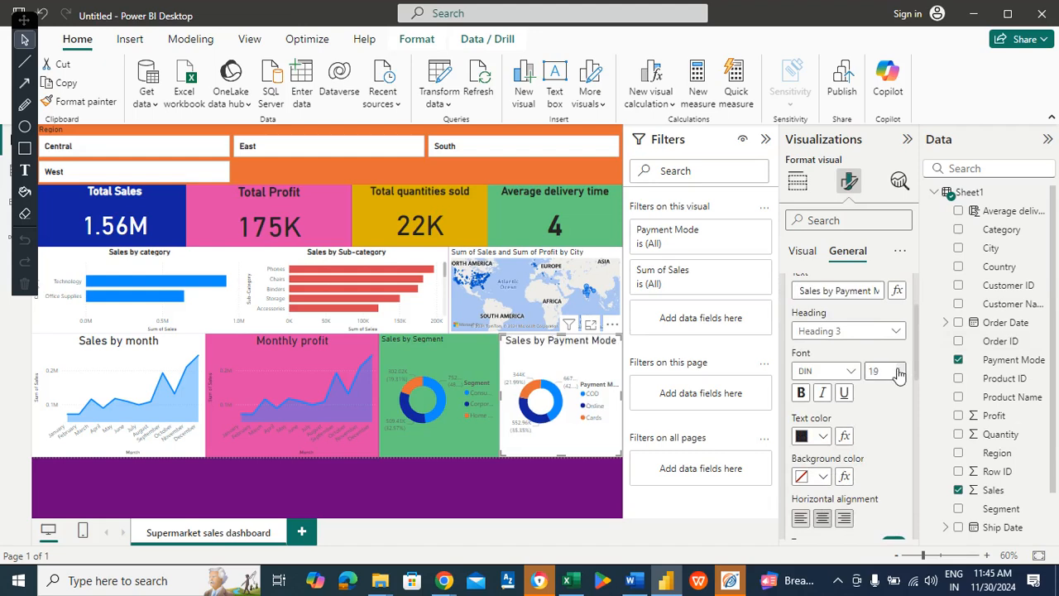
# - Set the Sales by Segment title's font size to 20 and make it bold
pyautogui.click(461, 349)
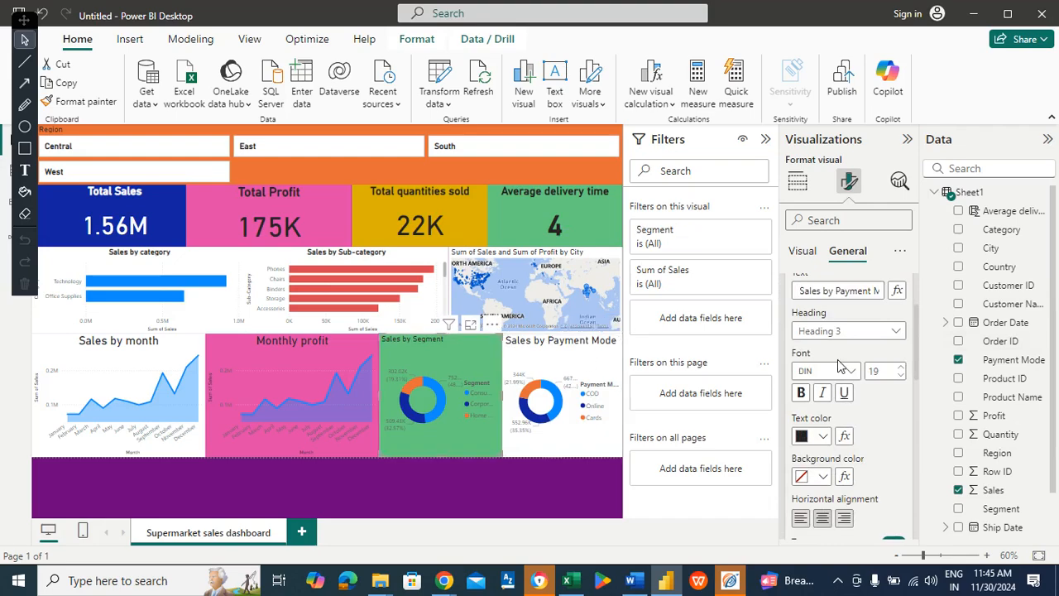
pyautogui.click(901, 367)
pyautogui.click(901, 367)
pyautogui.click(901, 367)
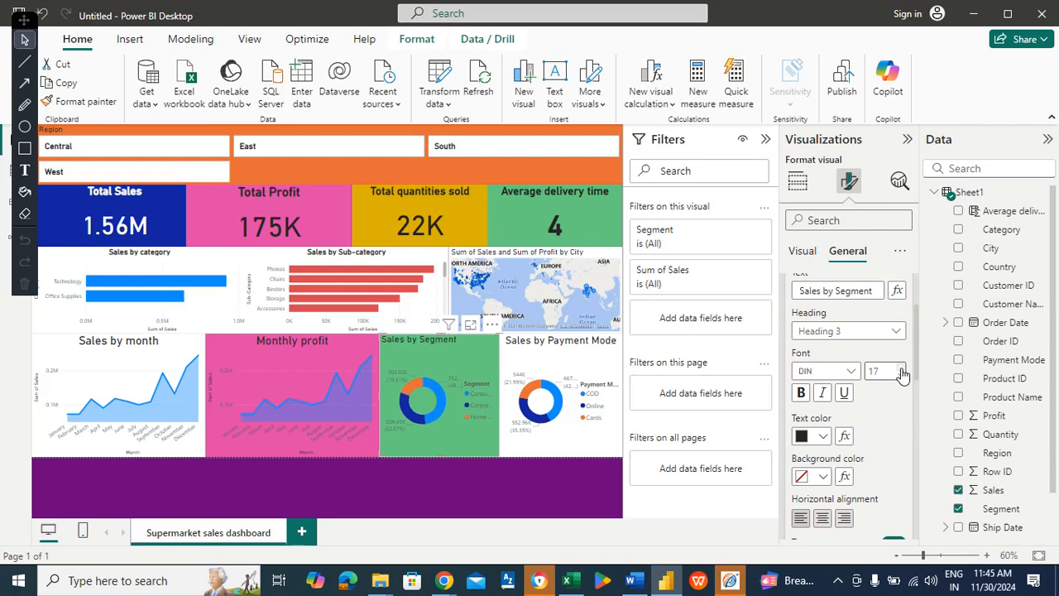
pyautogui.click(901, 367)
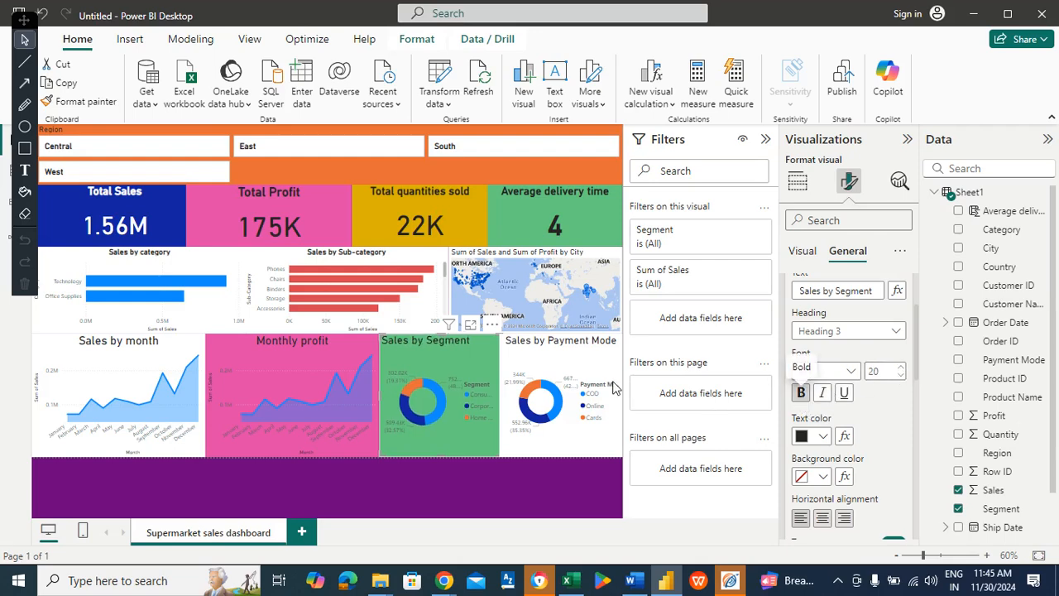
# - Make the Sales by Payment Mode chart's title bold
pyautogui.click(583, 363)
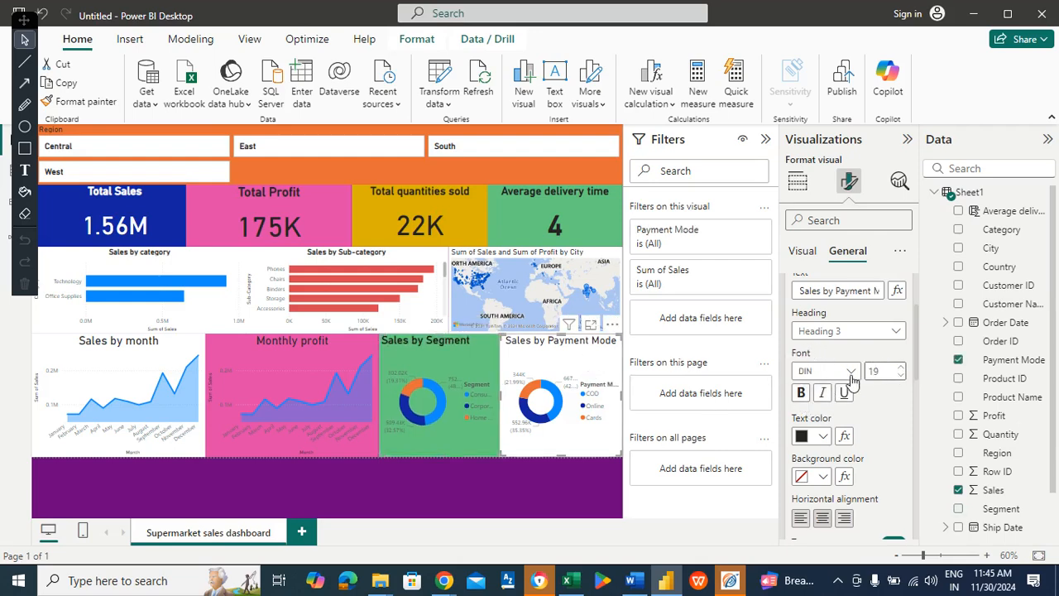
pyautogui.click(802, 394)
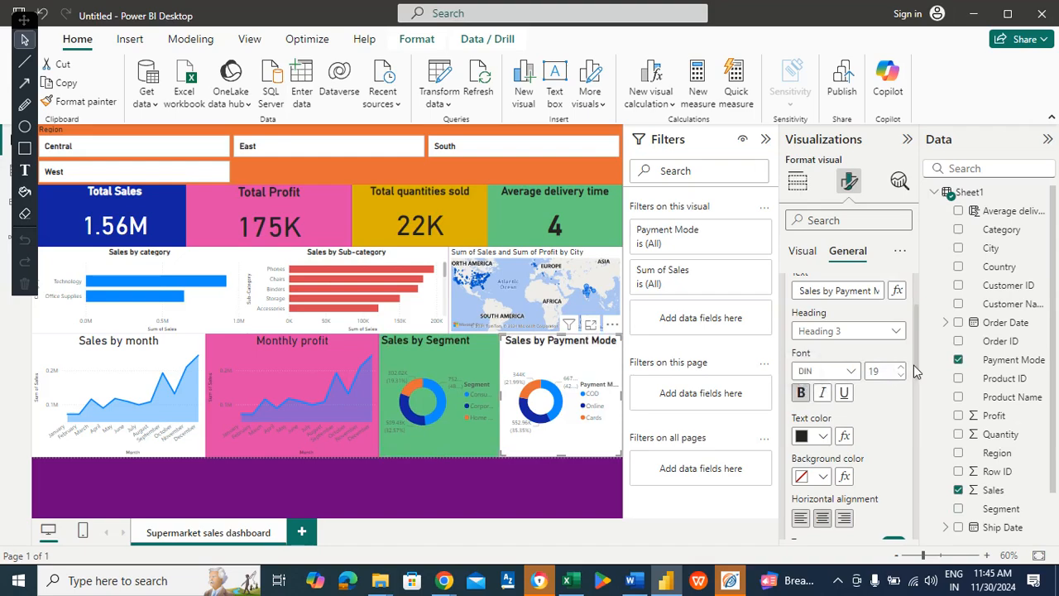
pyautogui.click(901, 367)
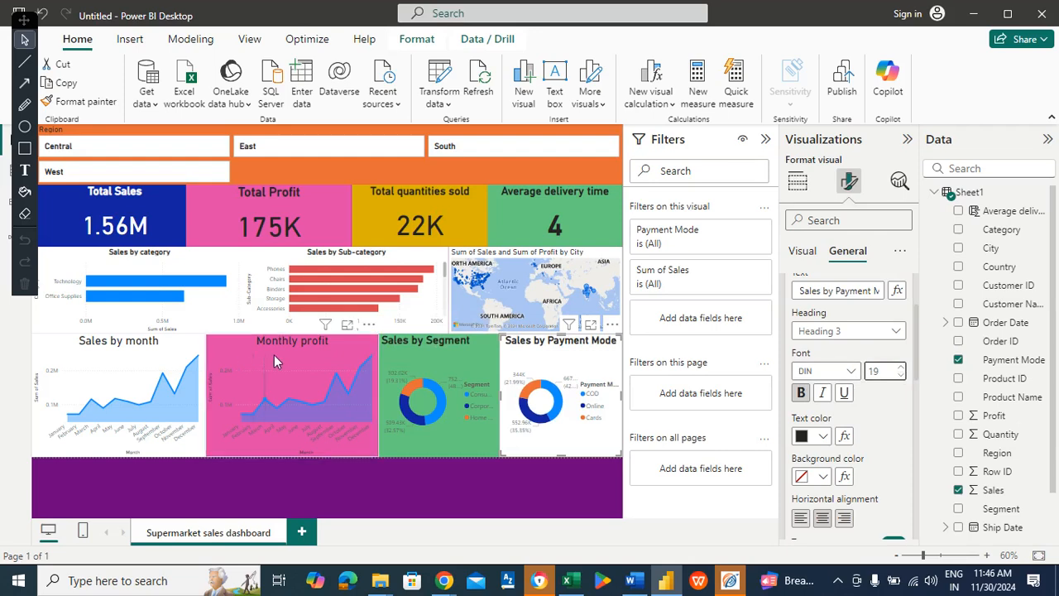
# - Make the Monthly profit title bold at font size 21, and make the Sales by month title bold
pyautogui.click(232, 351)
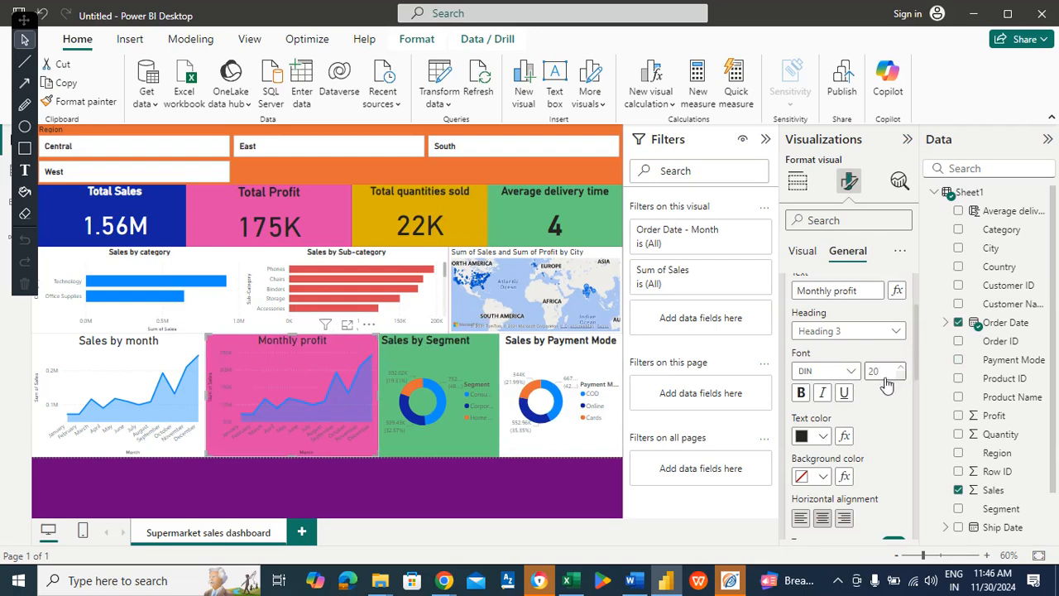
pyautogui.click(800, 393)
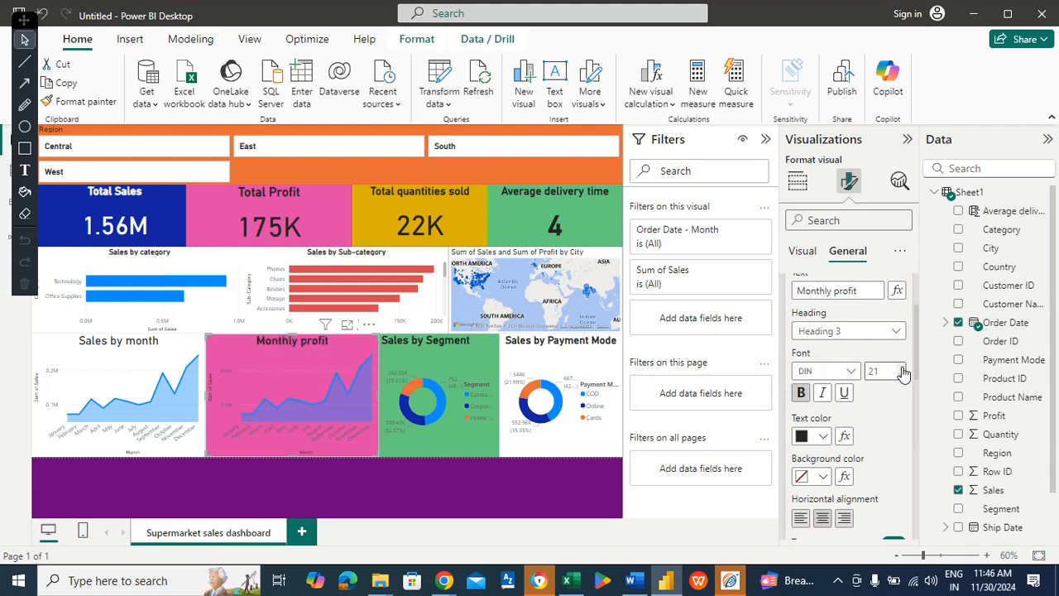
pyautogui.click(163, 350)
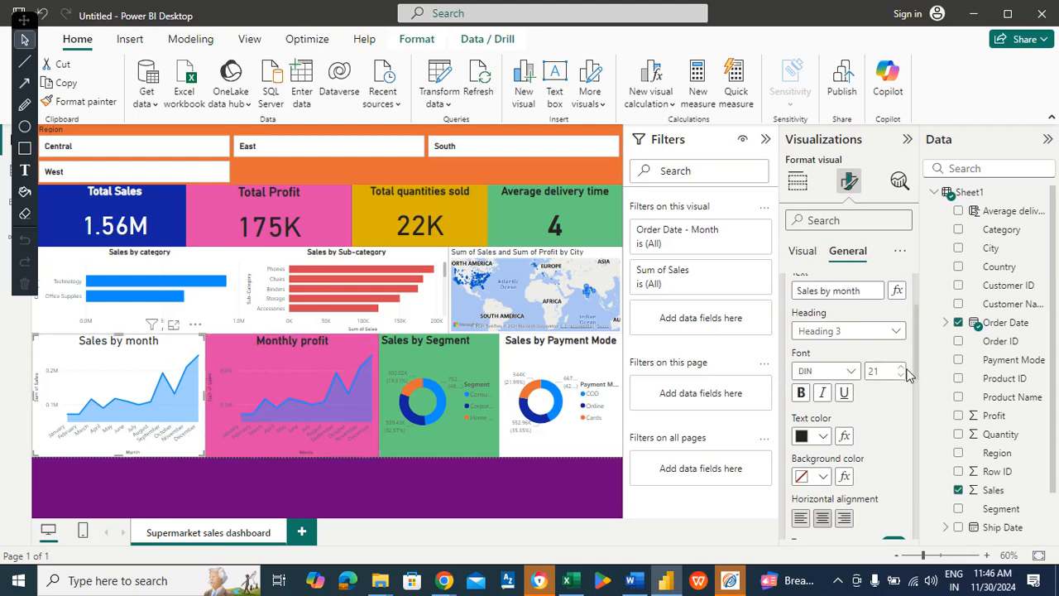
pyautogui.click(800, 394)
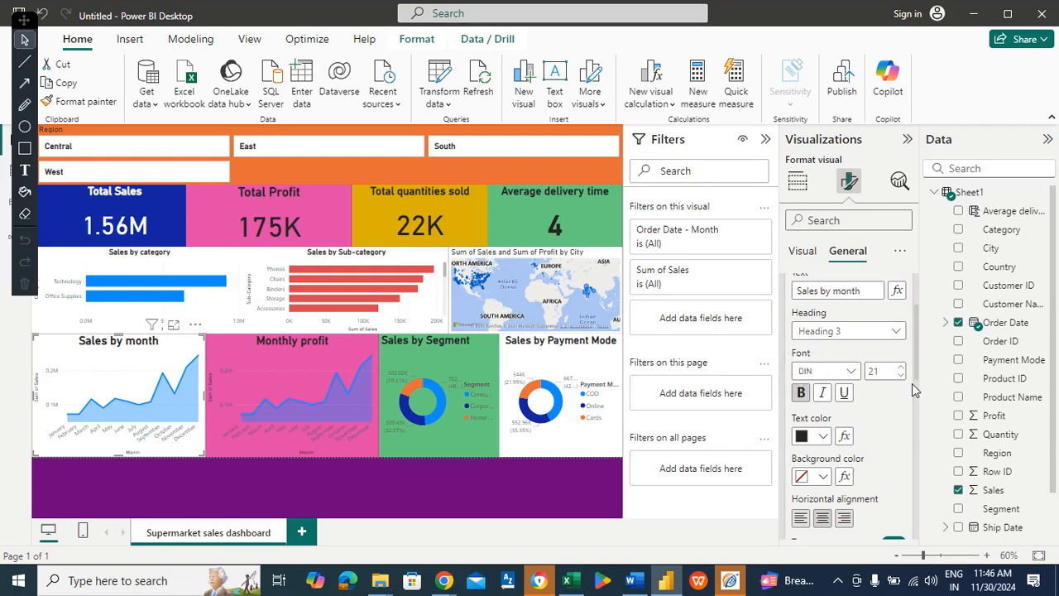
pyautogui.click(561, 360)
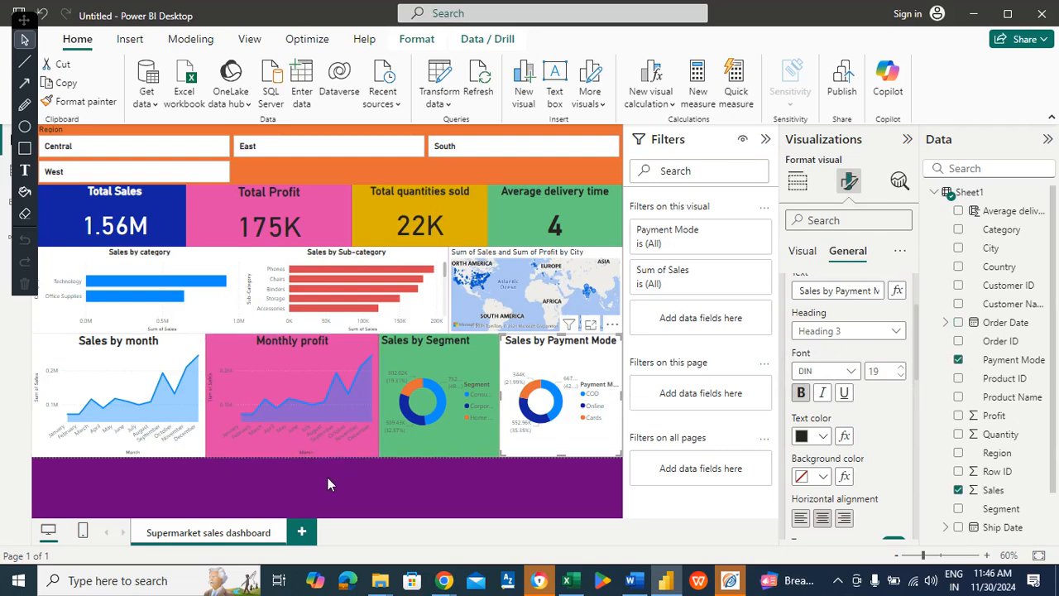
pyautogui.click(285, 473)
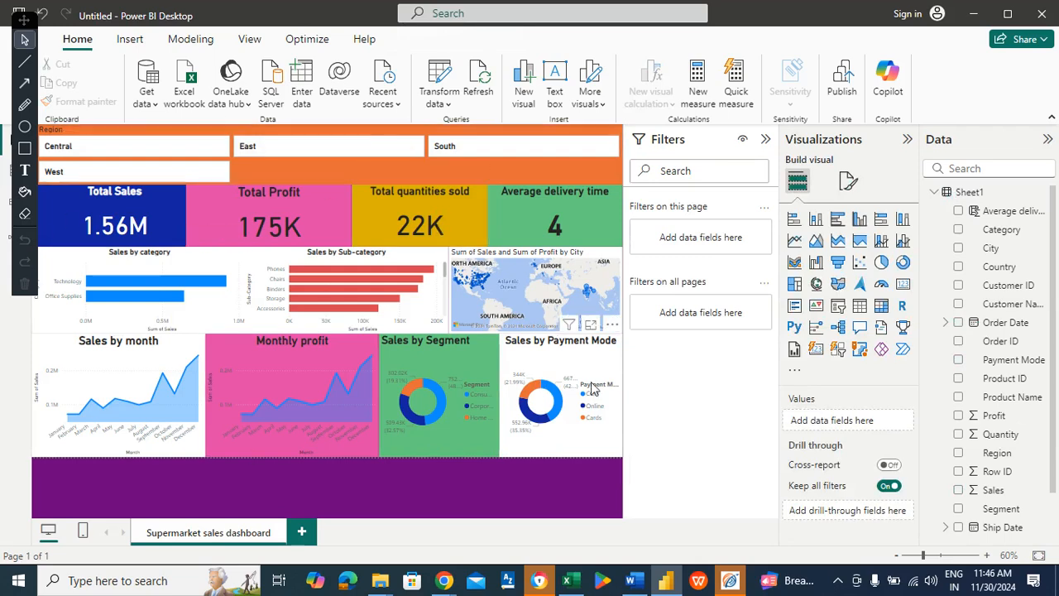
# - Add a new report page and insert a line chart stretched across the full page width at the top
pyautogui.click(302, 532)
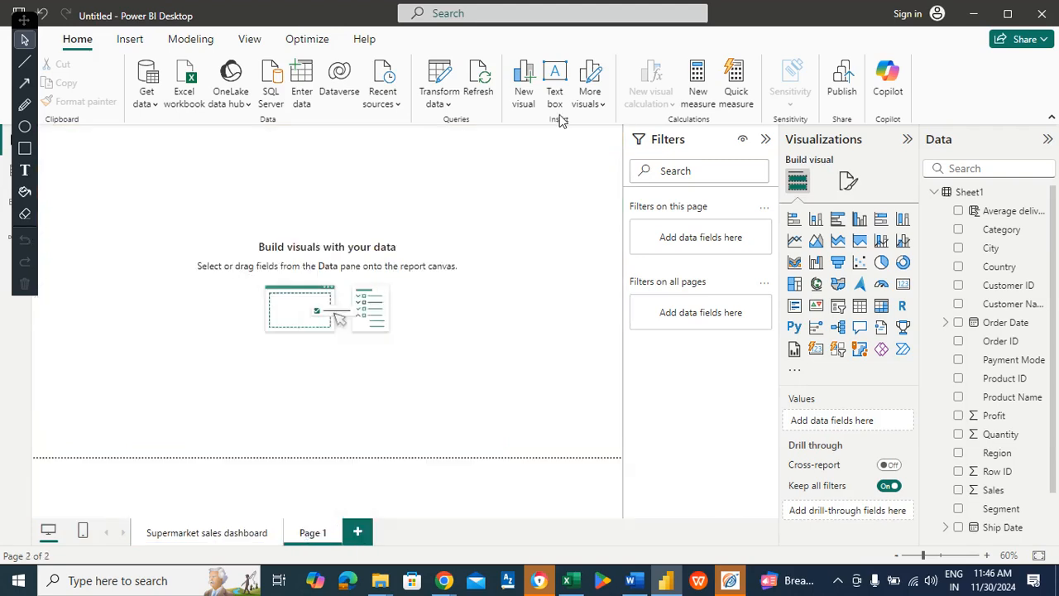
pyautogui.click(795, 242)
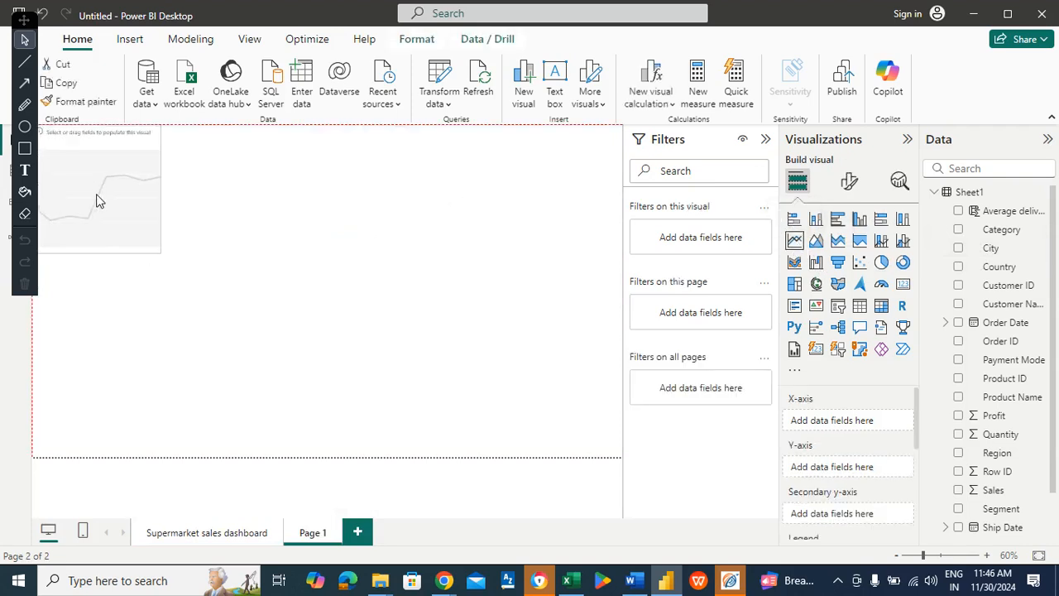
pyautogui.moveTo(161, 198); pyautogui.dragTo(621, 232)
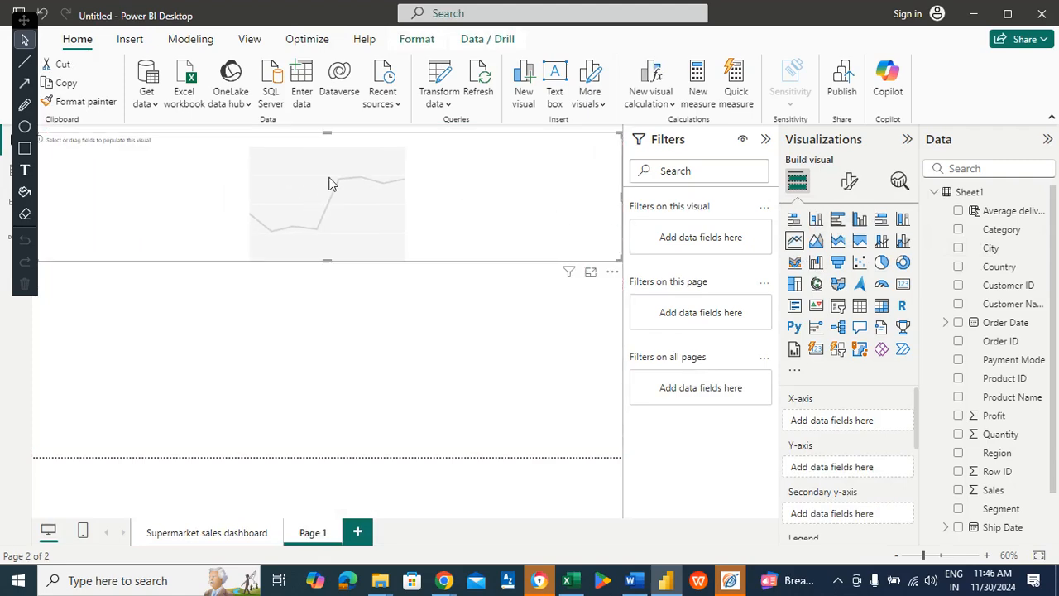
pyautogui.moveTo(334, 183); pyautogui.dragTo(335, 175)
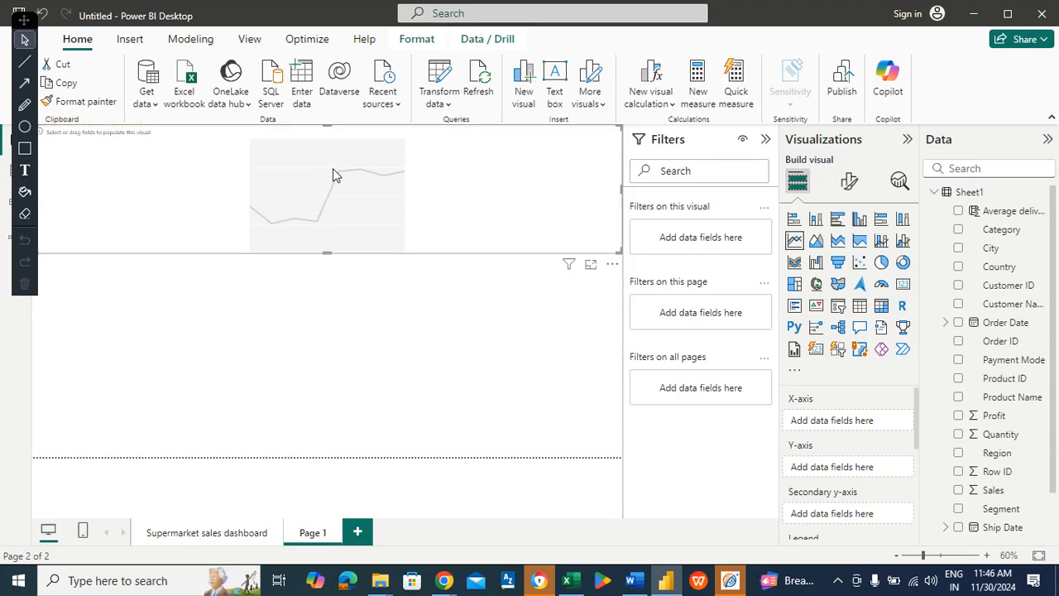
pyautogui.click(215, 352)
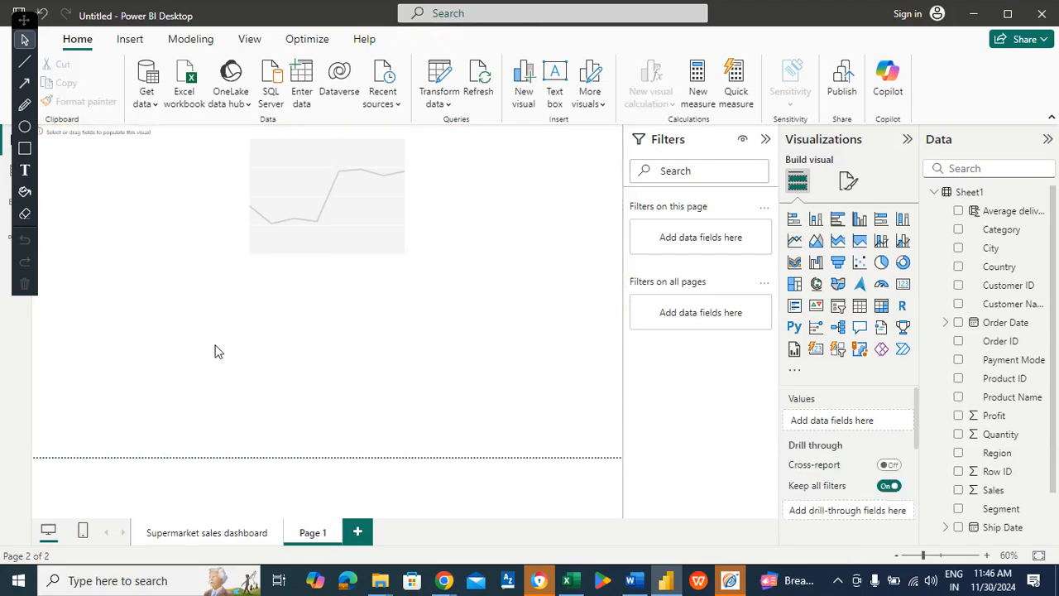
# - Duplicate the empty line chart and place the copy below the original
pyautogui.click(230, 215)
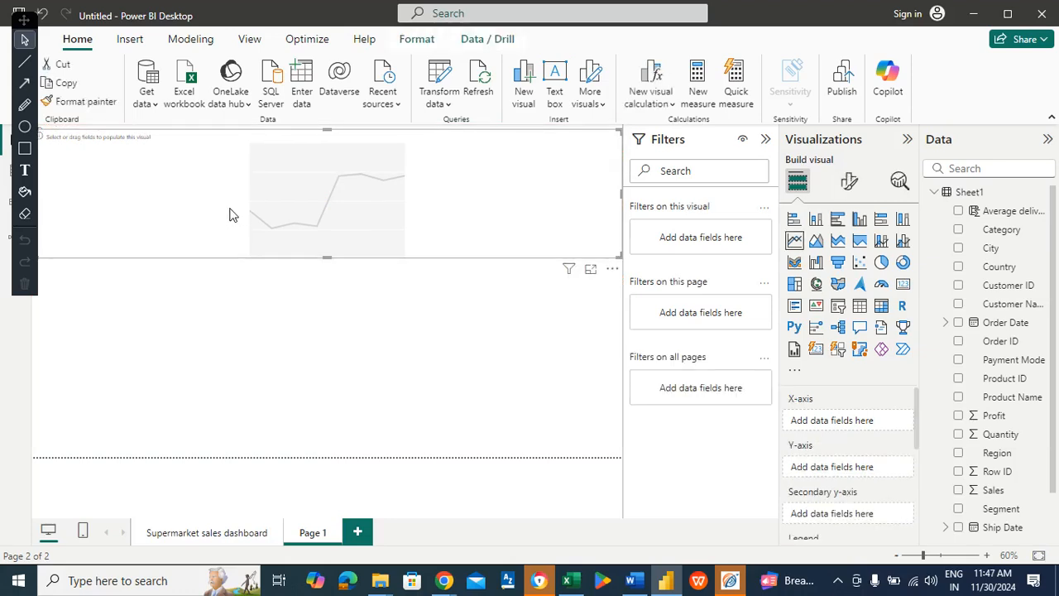
pyautogui.click(224, 376)
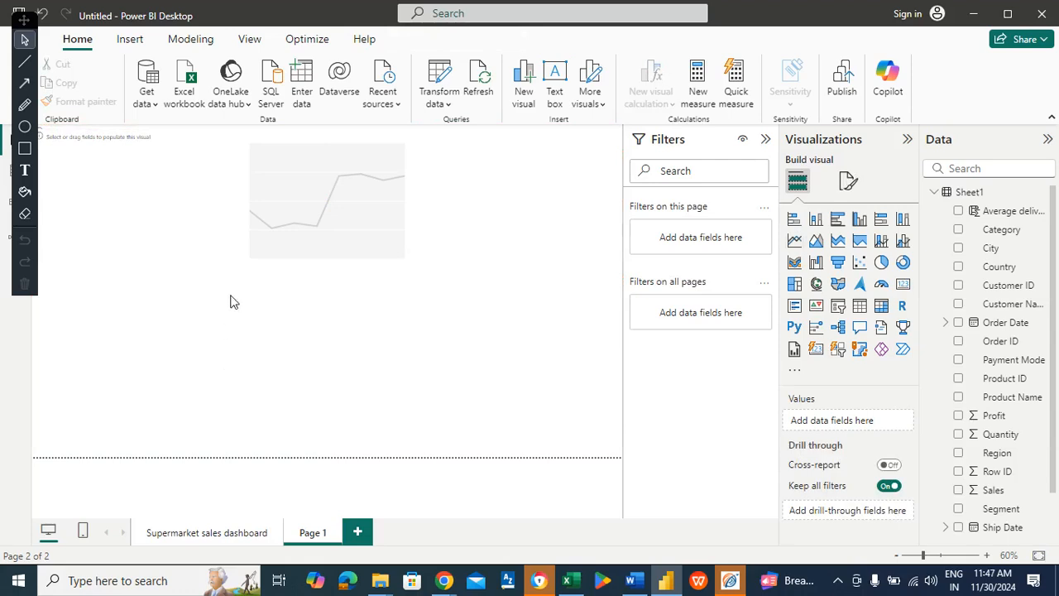
pyautogui.click(236, 240)
pyautogui.moveTo(226, 223); pyautogui.dragTo(230, 382)
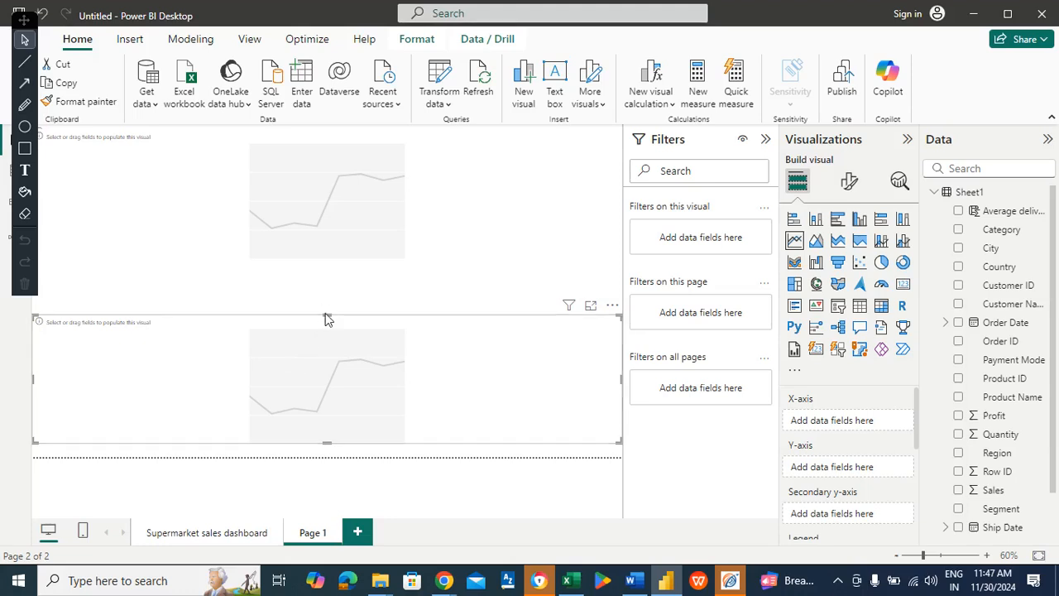
# - Resize the two empty line charts so they fill the page height, one above the other
pyautogui.moveTo(325, 314)
pyautogui.mouseDown()
pyautogui.moveTo(326, 302)
pyautogui.moveTo(322, 326)
pyautogui.moveTo(322, 303)
pyautogui.mouseUp()
pyautogui.click(308, 224)
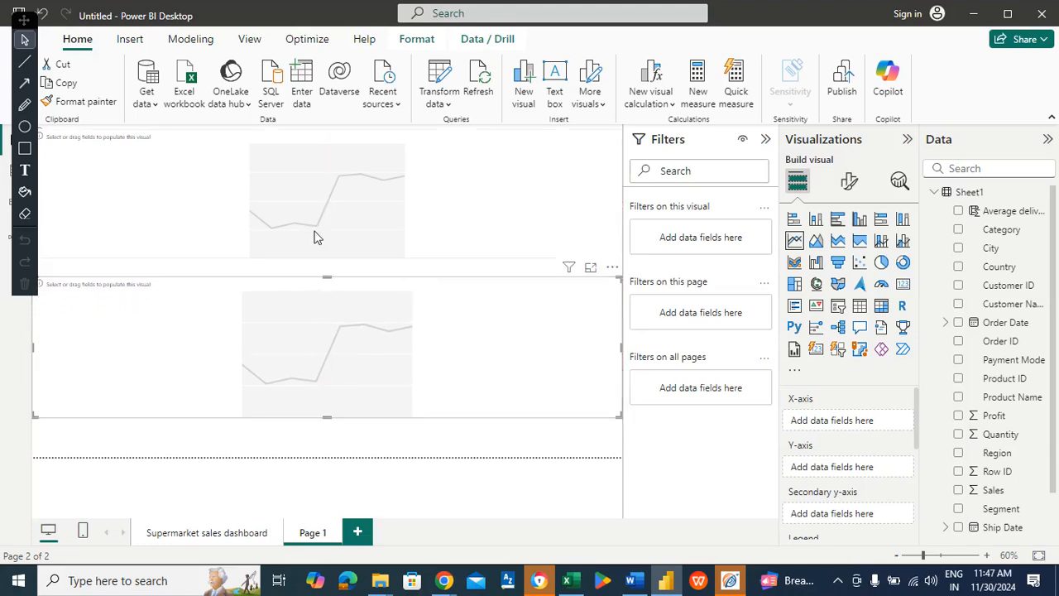
pyautogui.click(315, 238)
pyautogui.moveTo(326, 257); pyautogui.dragTo(326, 281)
pyautogui.click(327, 390)
pyautogui.moveTo(329, 417); pyautogui.dragTo(338, 451)
# - Plot Sales on the Y-axis against Order Date on the X-axis in the upper line chart
pyautogui.click(323, 236)
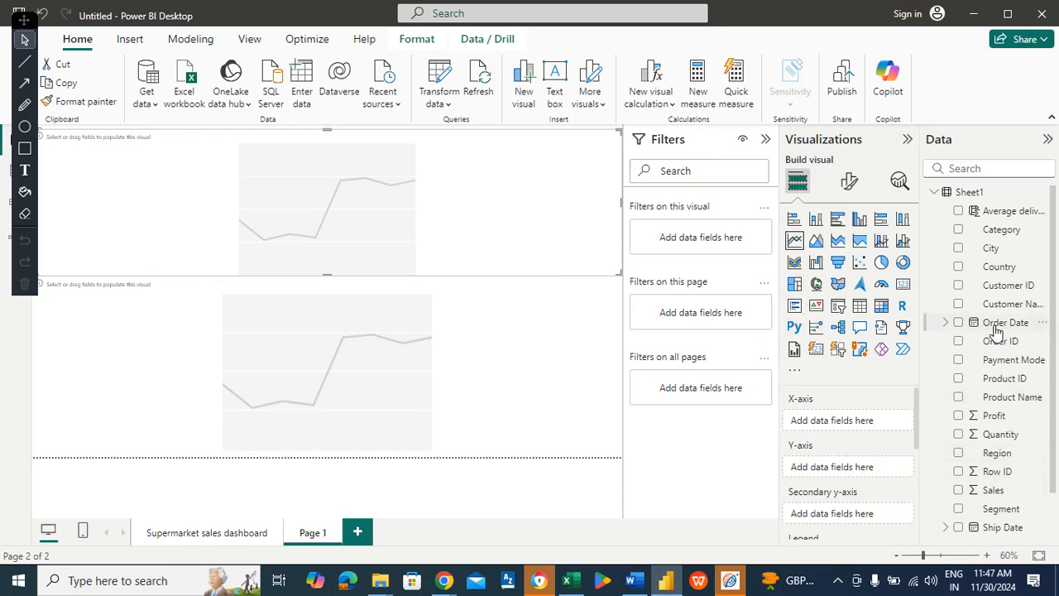
pyautogui.moveTo(995, 329); pyautogui.dragTo(872, 425)
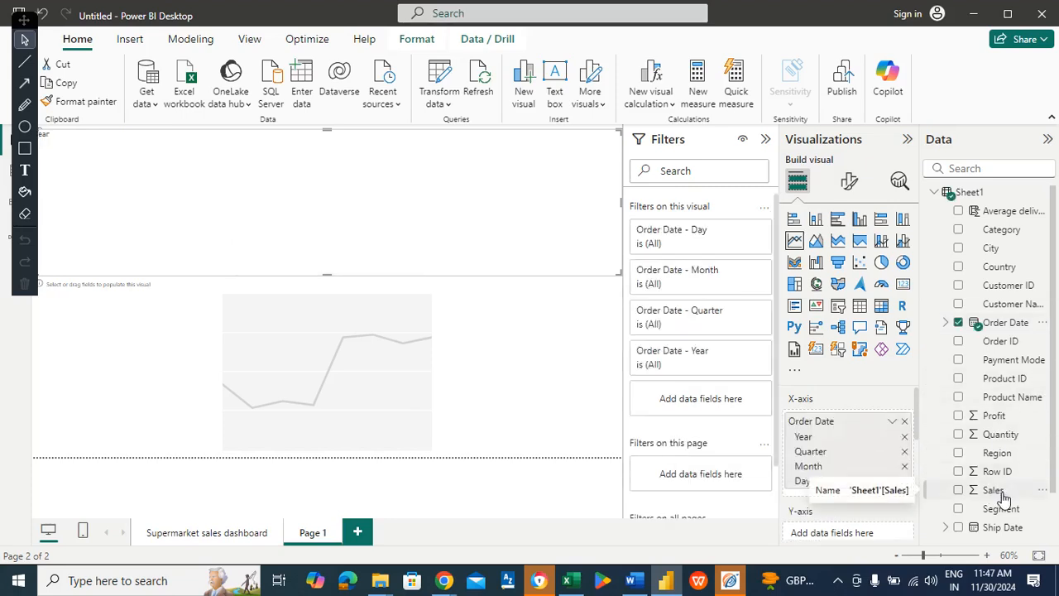
pyautogui.moveTo(998, 492); pyautogui.dragTo(889, 532)
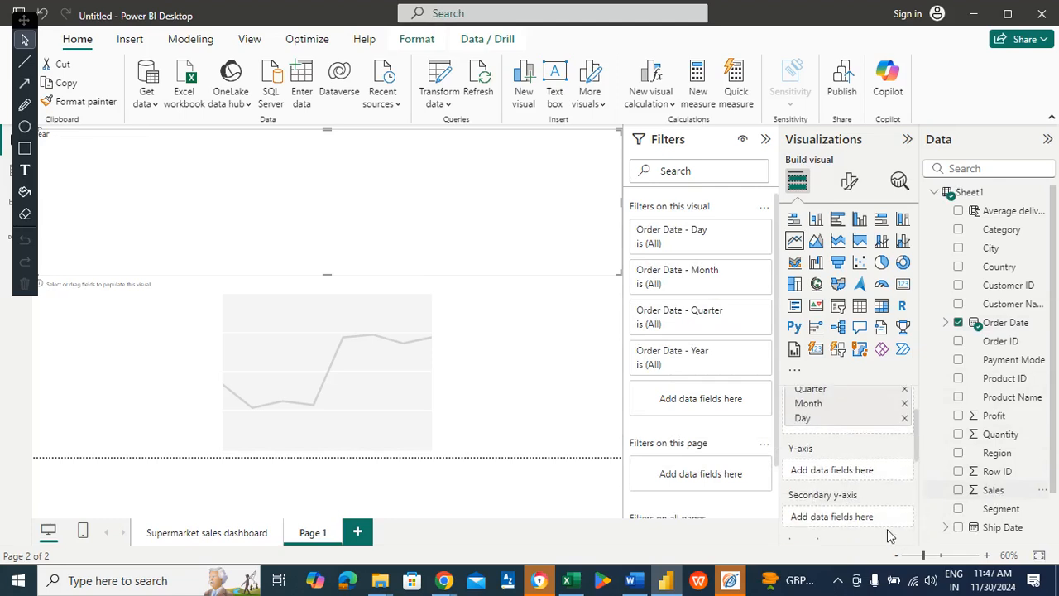
pyautogui.moveTo(990, 502); pyautogui.dragTo(879, 473)
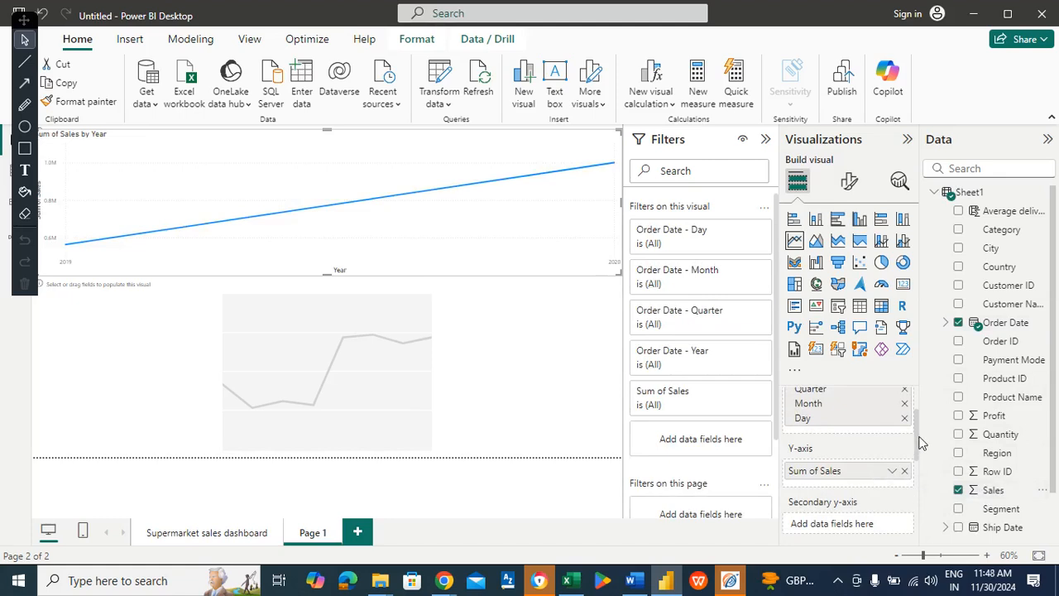
pyautogui.moveTo(917, 439); pyautogui.dragTo(918, 422)
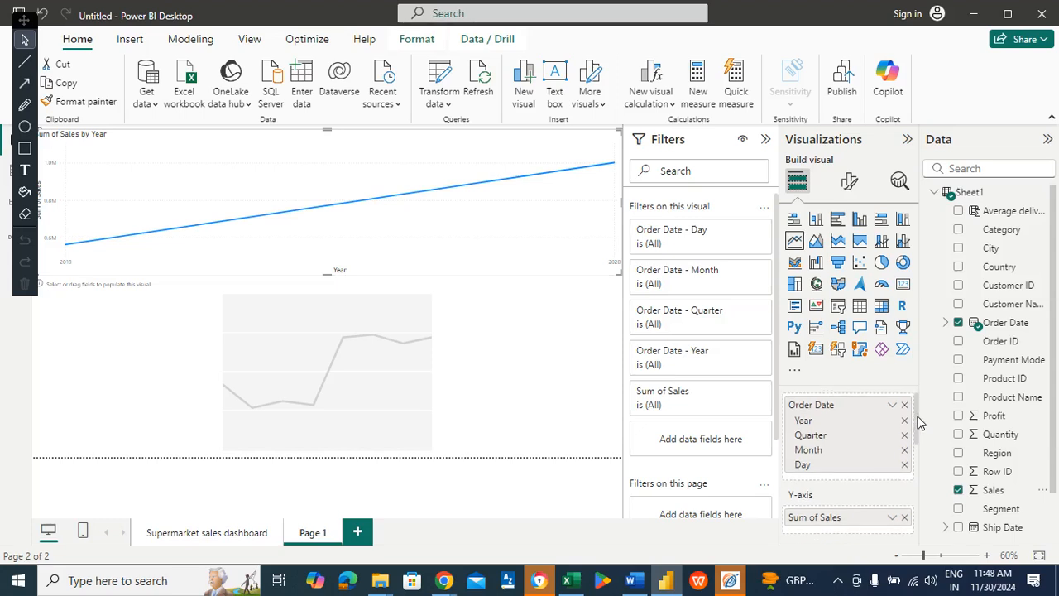
# - Assign Order Date to the X-axis and Sales to the Y-axis of the lower line chart
pyautogui.click(213, 315)
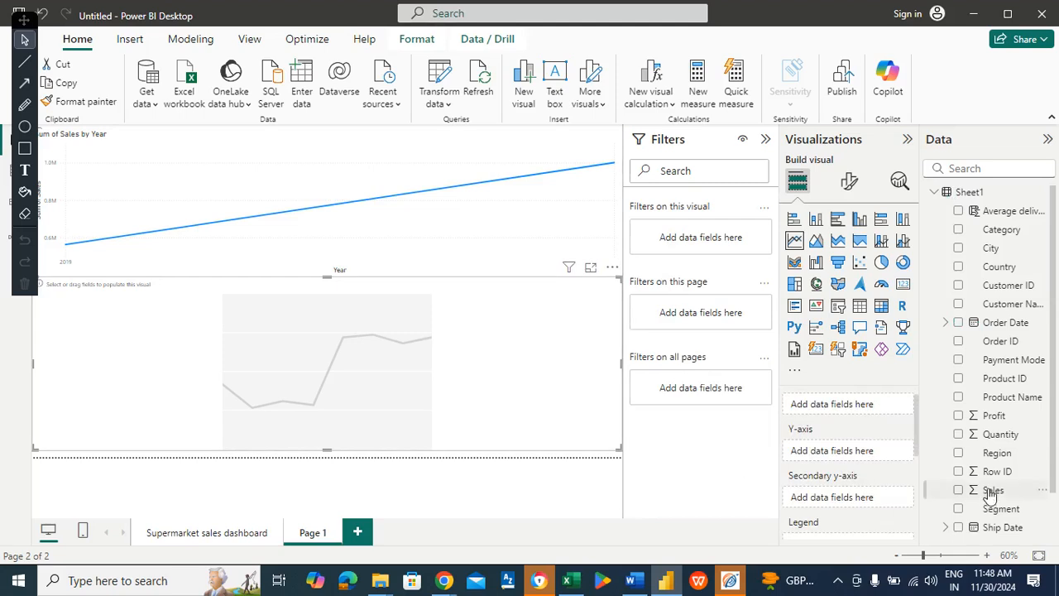
pyautogui.moveTo(916, 422); pyautogui.dragTo(917, 413)
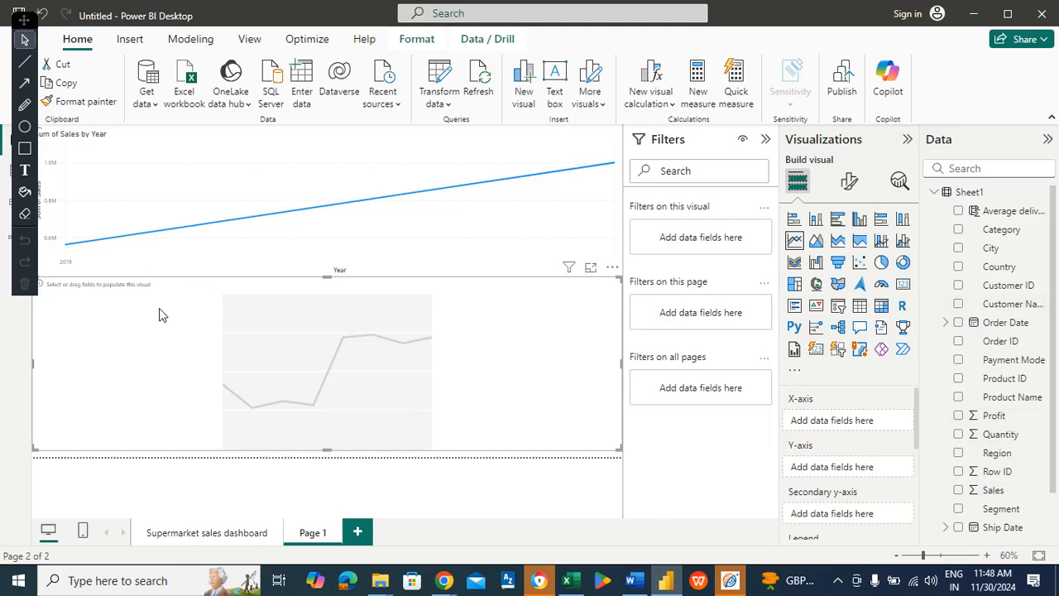
pyautogui.moveTo(1002, 325); pyautogui.dragTo(875, 422)
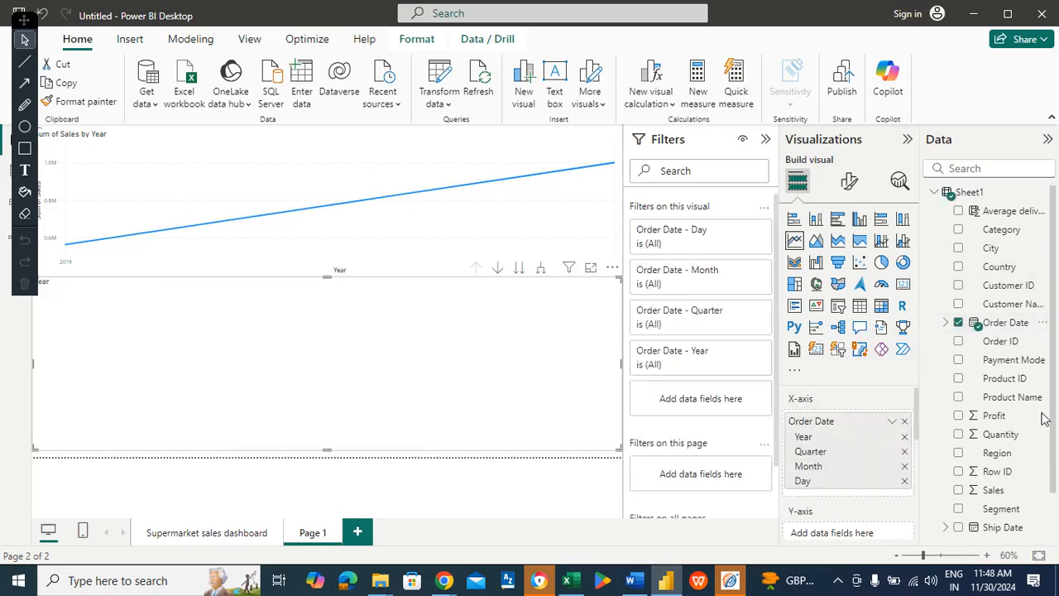
pyautogui.moveTo(915, 409); pyautogui.dragTo(914, 441)
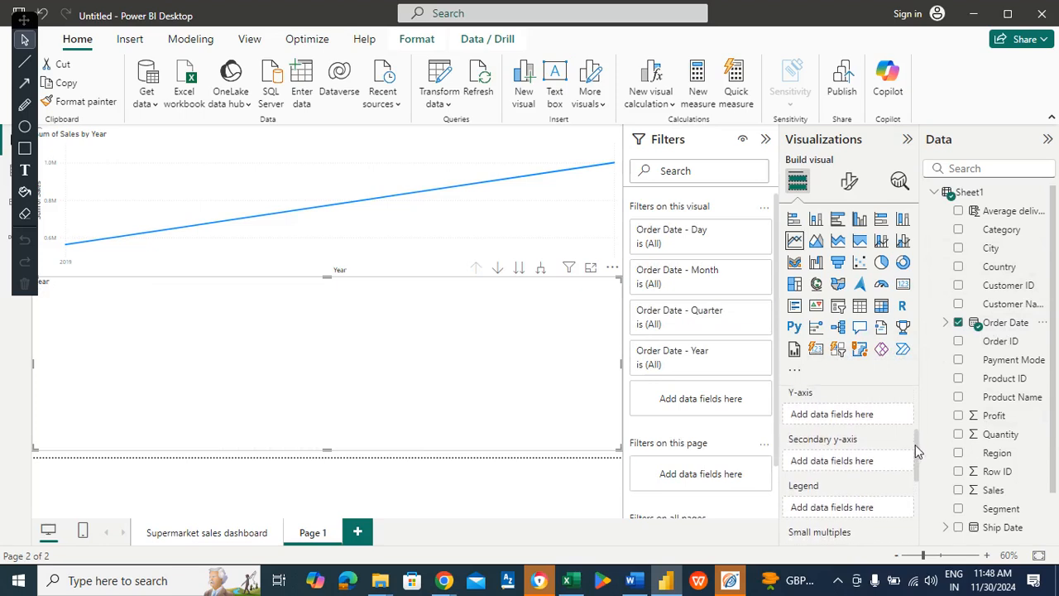
pyautogui.moveTo(998, 493); pyautogui.dragTo(882, 422)
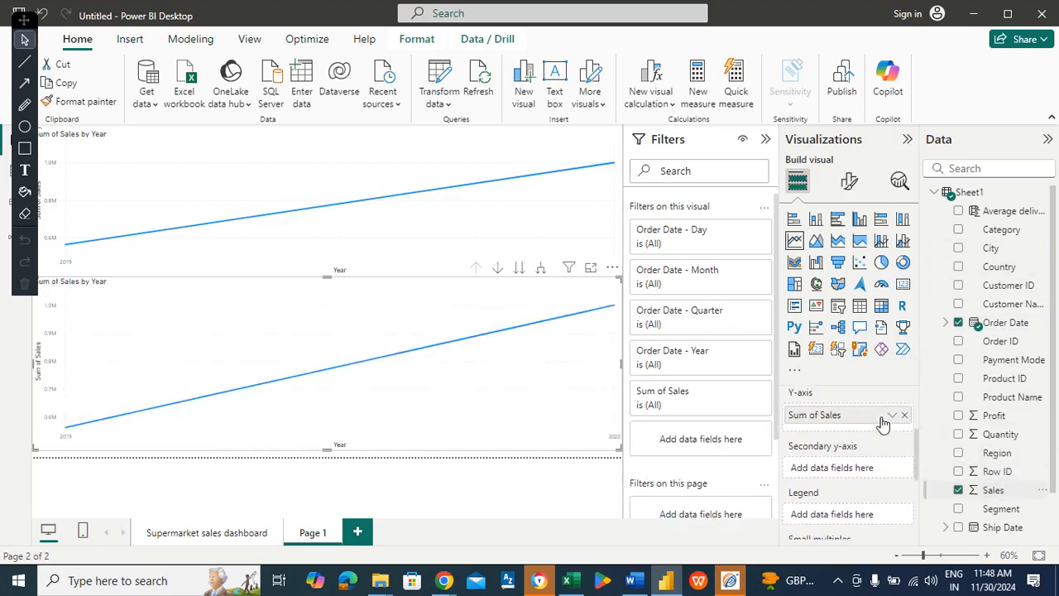
# - Turn on the forecast for the lower line chart
pyautogui.click(897, 183)
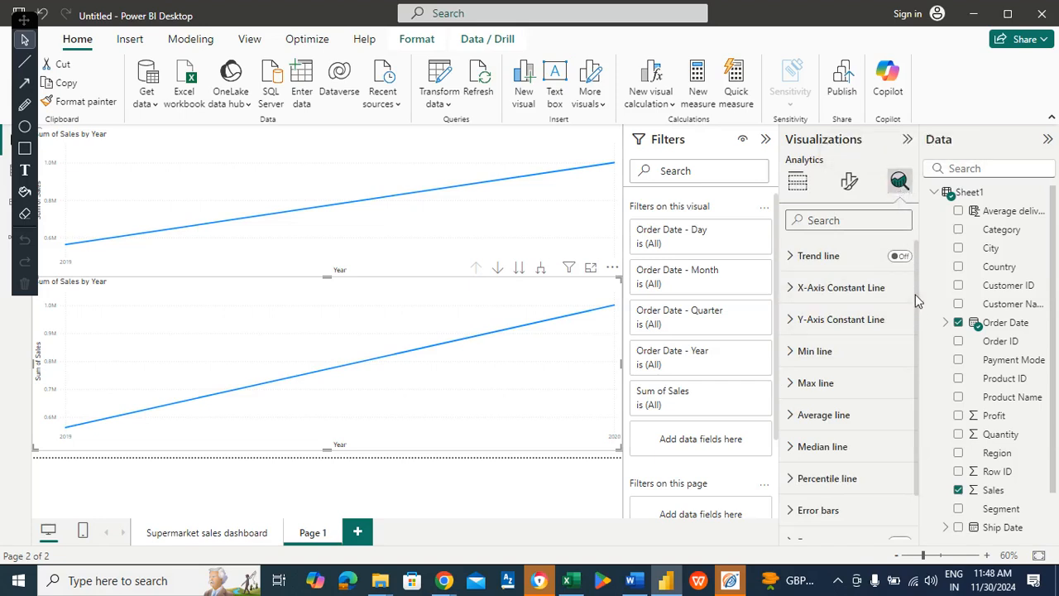
pyautogui.scroll(-1, 914, 323)
pyautogui.scroll(-1, 914, 322)
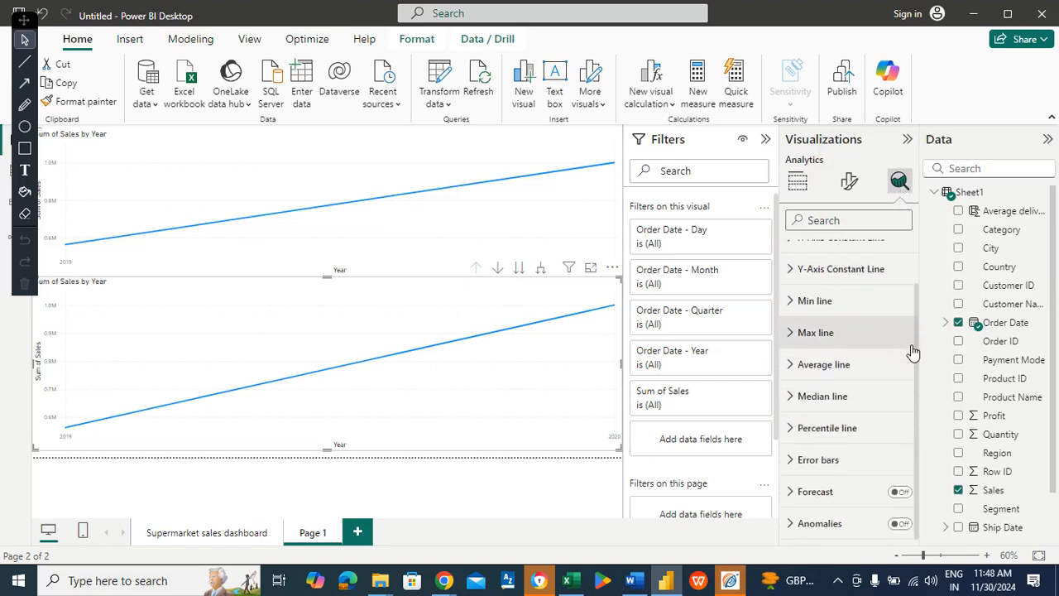
pyautogui.click(900, 492)
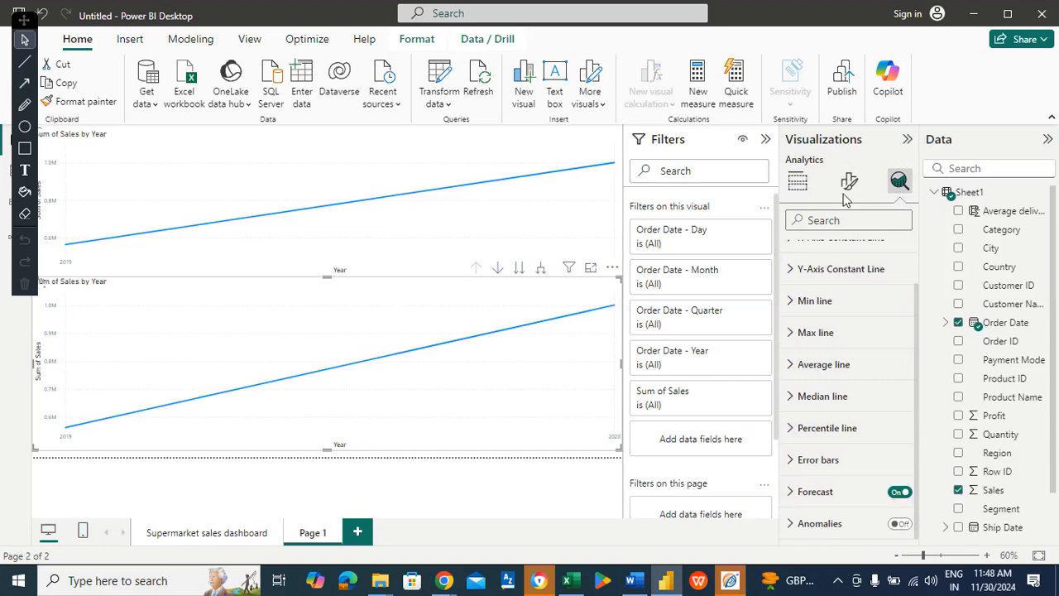
# - Remove Day, Month and Quarter from the lower chart's Order Date hierarchy, keeping only Year
pyautogui.click(799, 182)
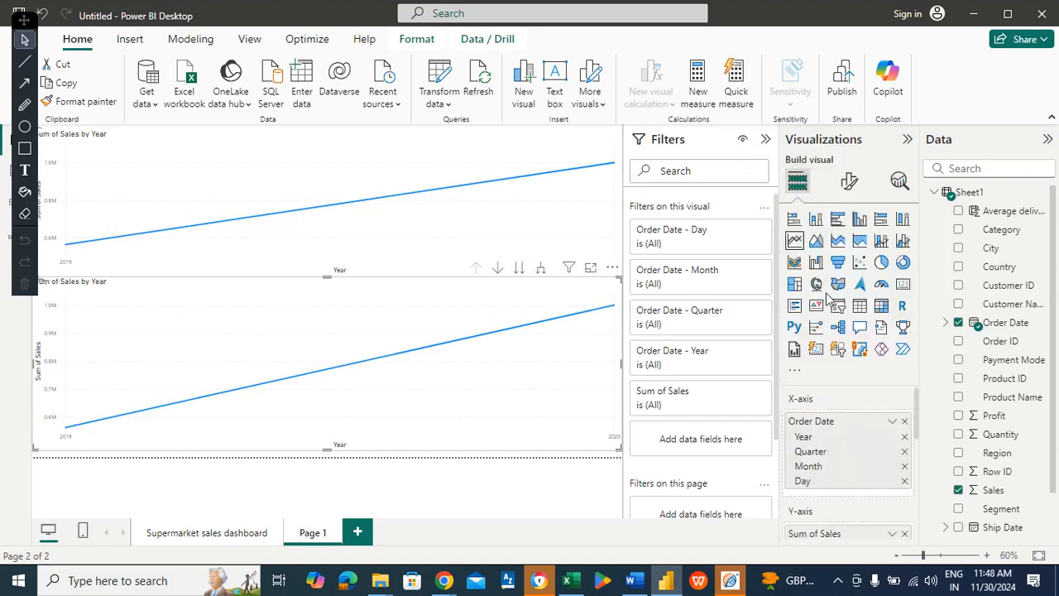
pyautogui.click(904, 482)
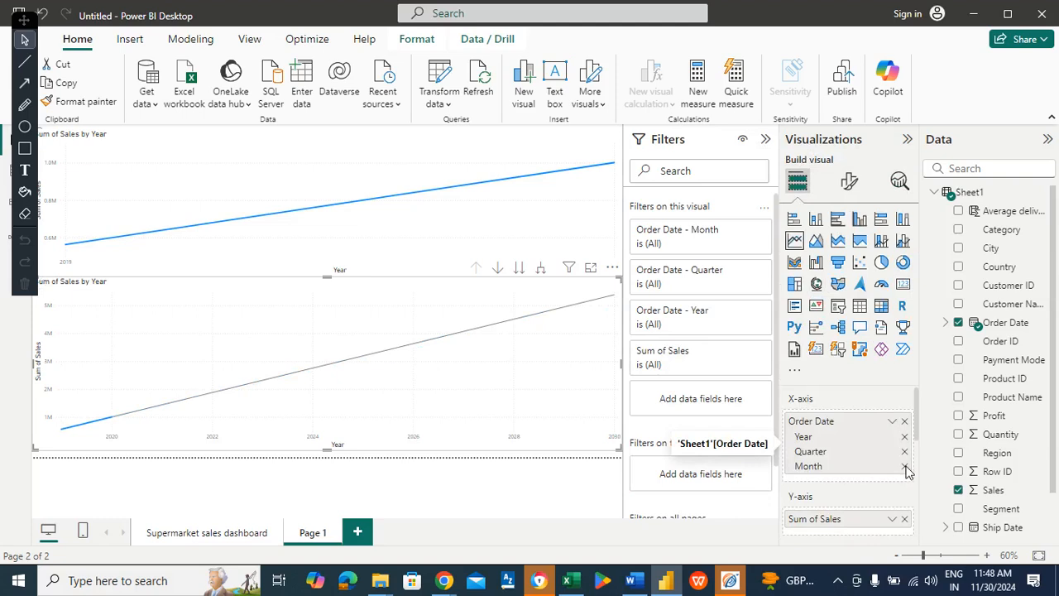
pyautogui.click(904, 466)
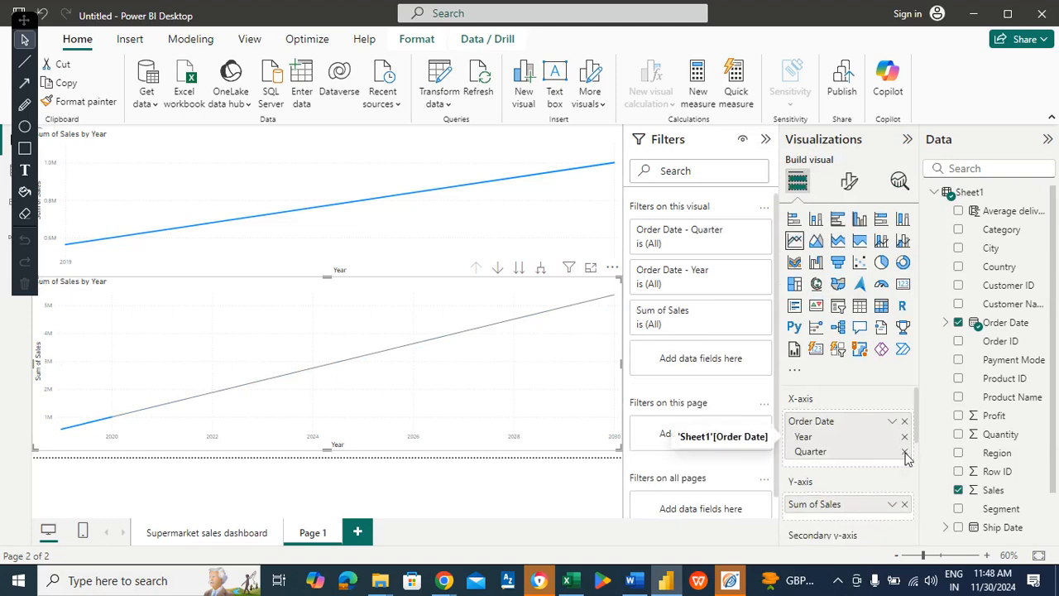
pyautogui.click(904, 451)
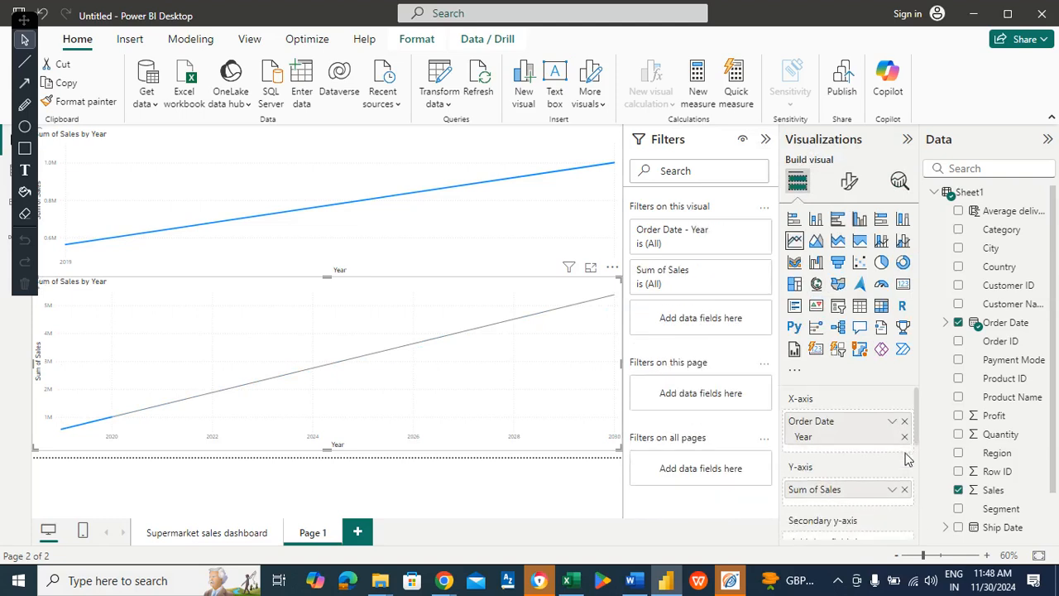
# - Examine the lower chart's forecast options, including forecast length, seasonality and confidence interval
pyautogui.click(900, 182)
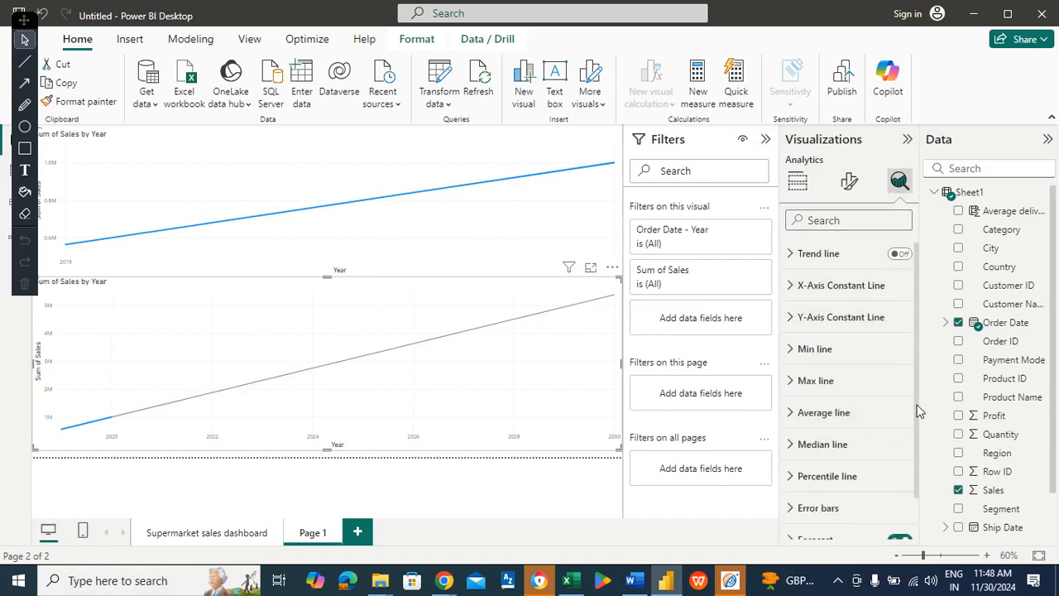
pyautogui.scroll(-1, 912, 406)
pyautogui.click(814, 491)
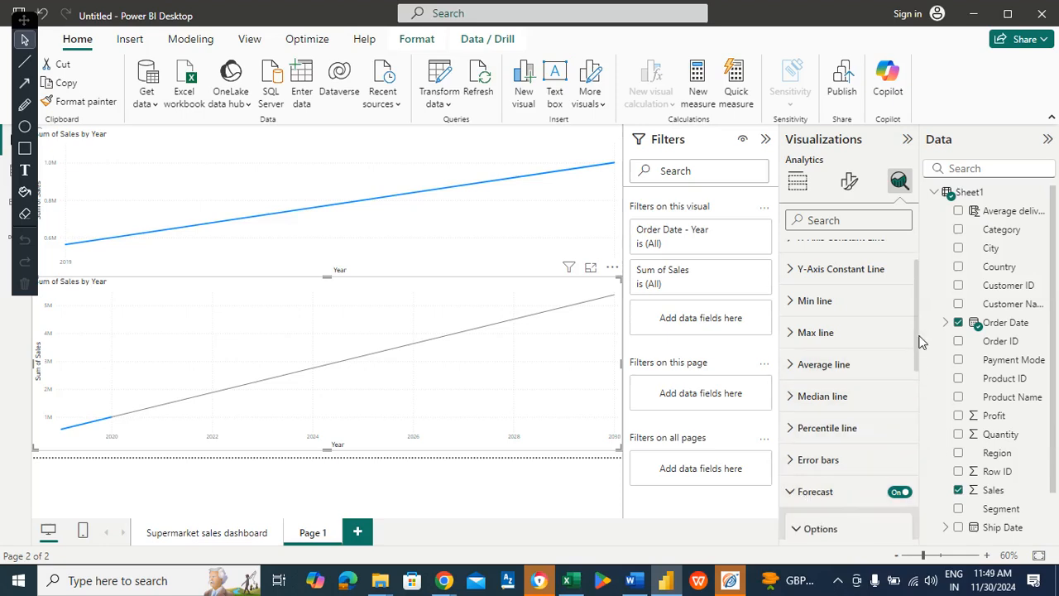
pyautogui.moveTo(916, 358); pyautogui.dragTo(919, 449)
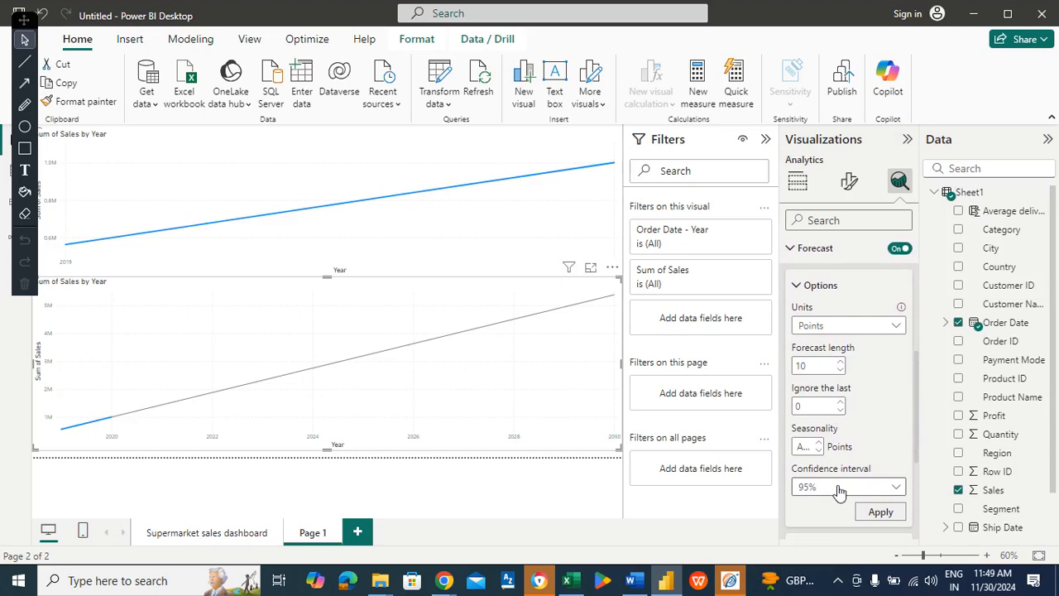
pyautogui.moveTo(918, 422); pyautogui.dragTo(918, 451)
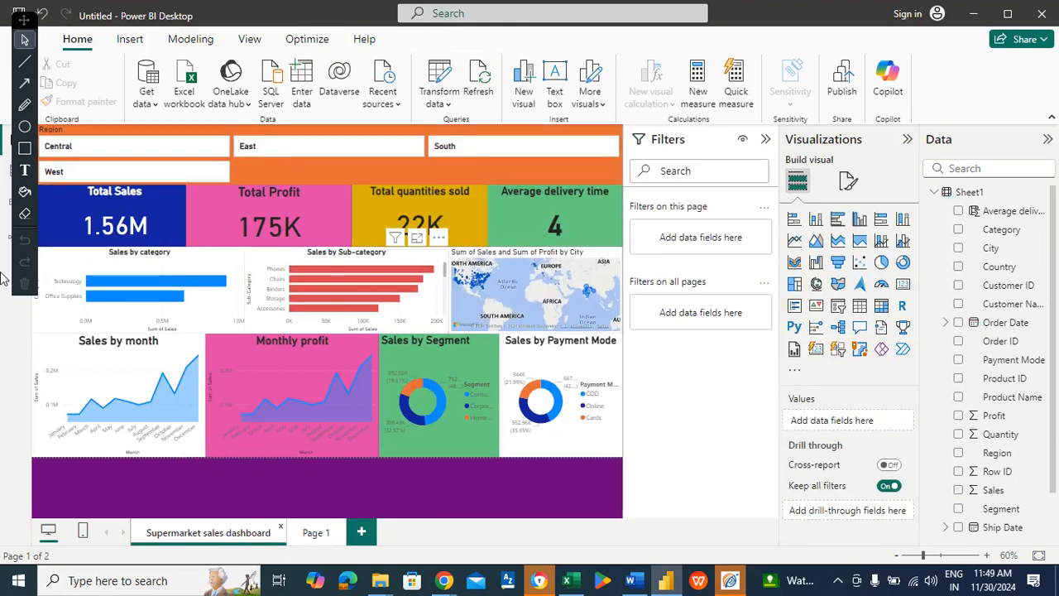
# - Filter the Supermarket sales dashboard page to the East region and clear the region selection again
pyautogui.click(304, 148)
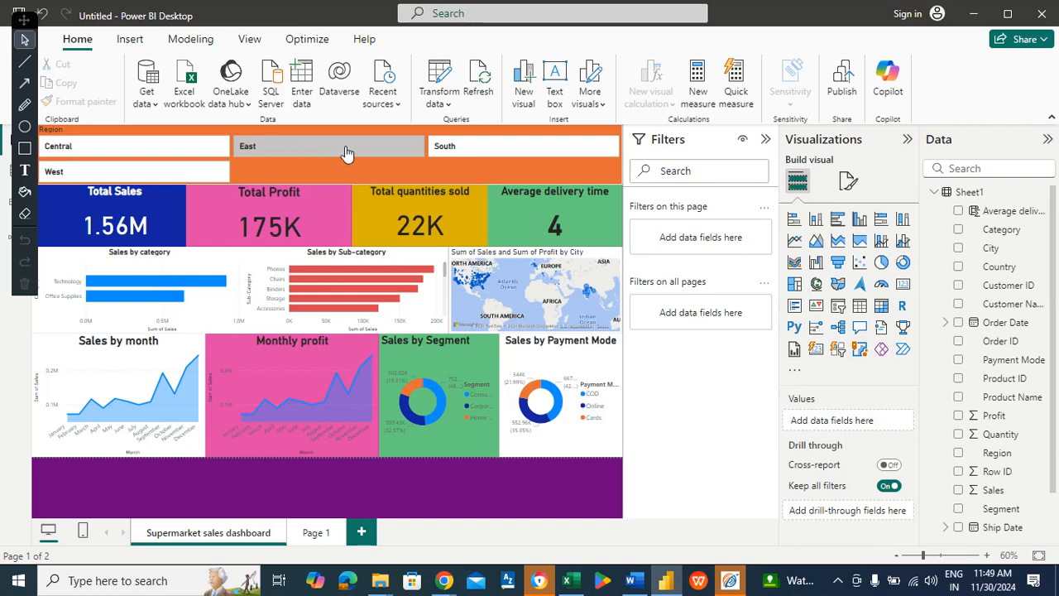
pyautogui.click(304, 170)
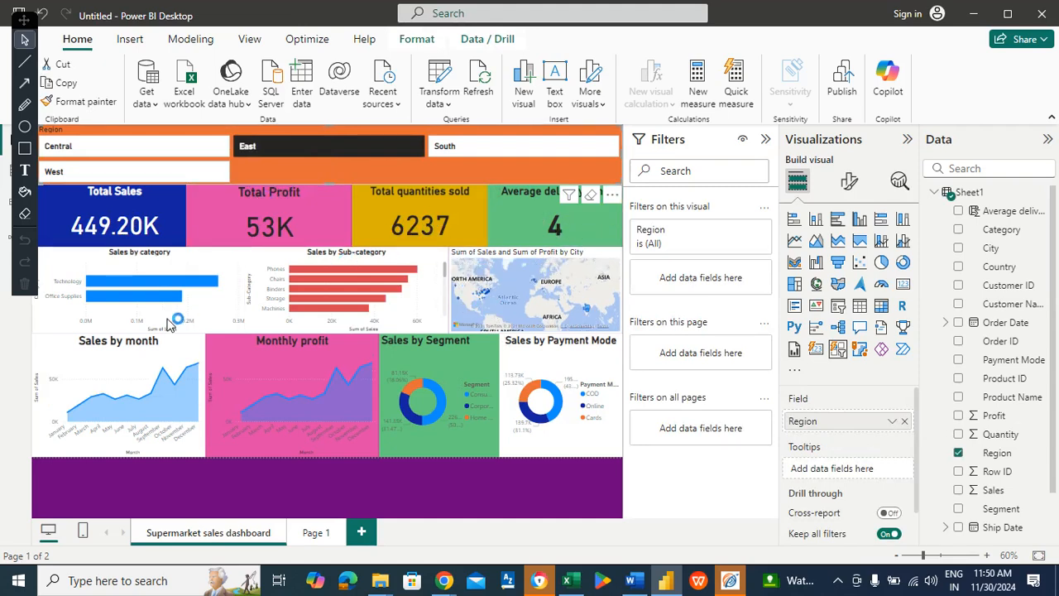
pyautogui.click(329, 147)
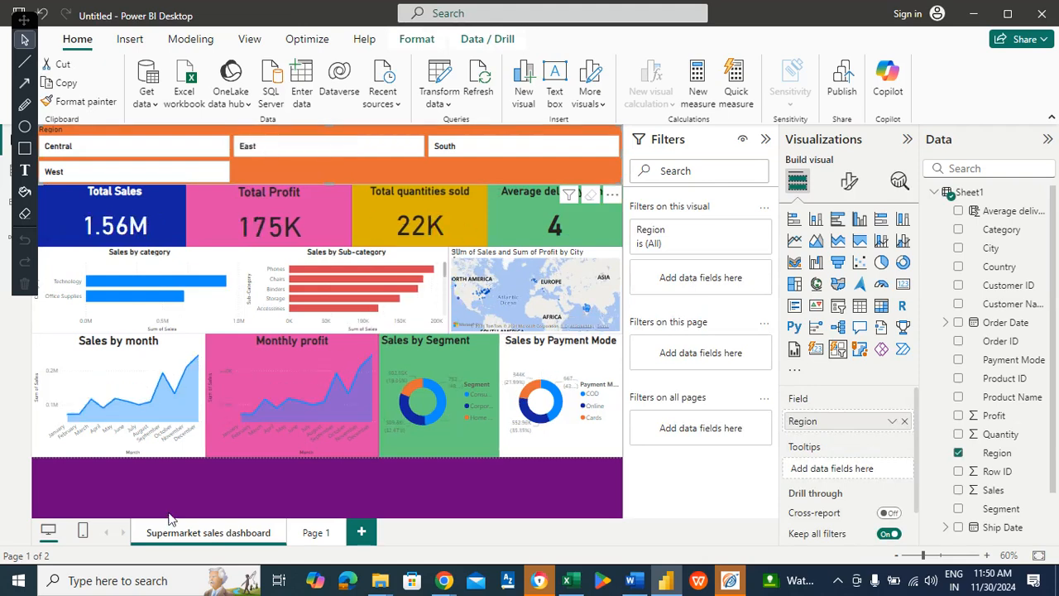
pyautogui.click(178, 481)
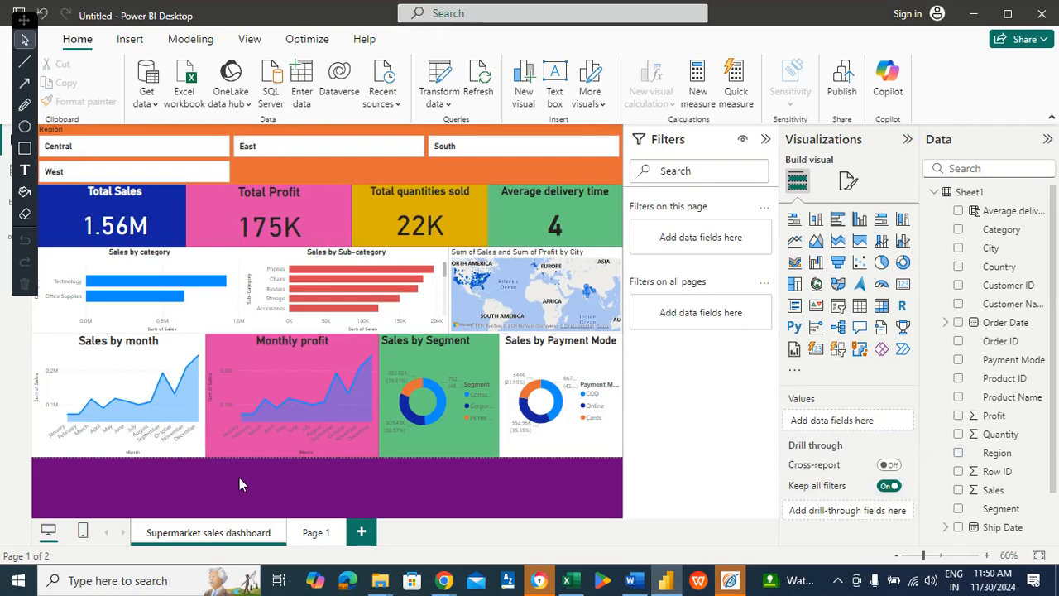
# - Rename the second report page "Forecasting"
pyautogui.rightClick(302, 527)
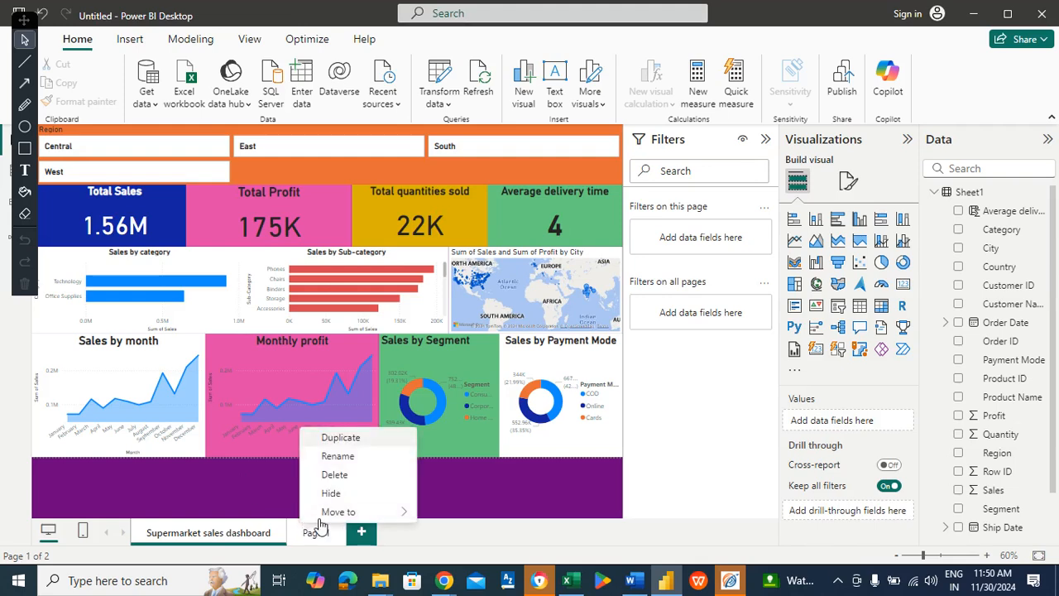
pyautogui.click(325, 458)
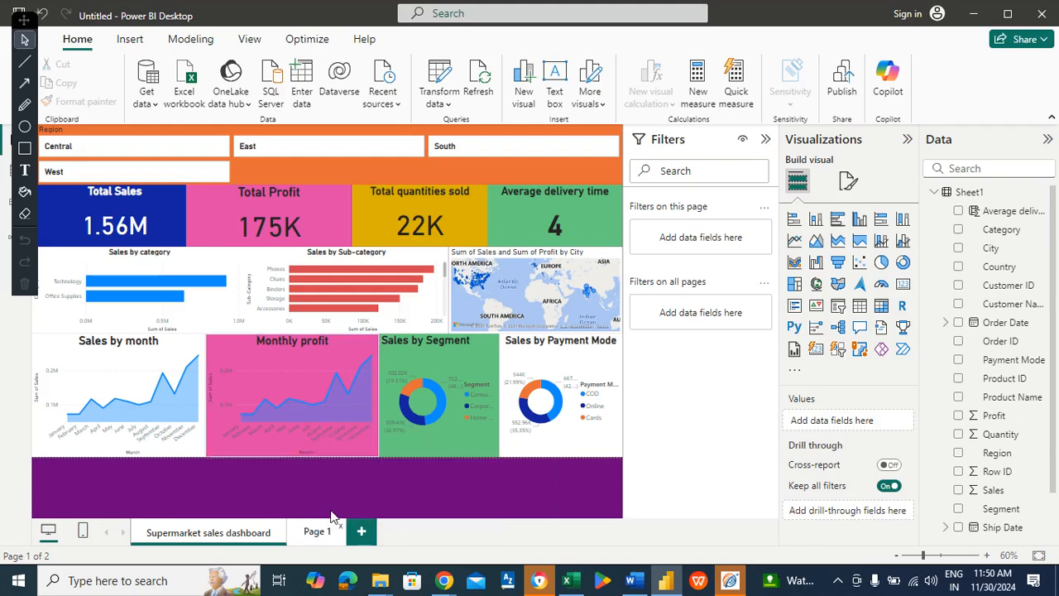
pyautogui.press('BackSpace')
pyautogui.press('BackSpace')
pyautogui.press('BackSpace')
pyautogui.press('BackSpace')
pyautogui.press('BackSpace')
pyautogui.press('BackSpace')
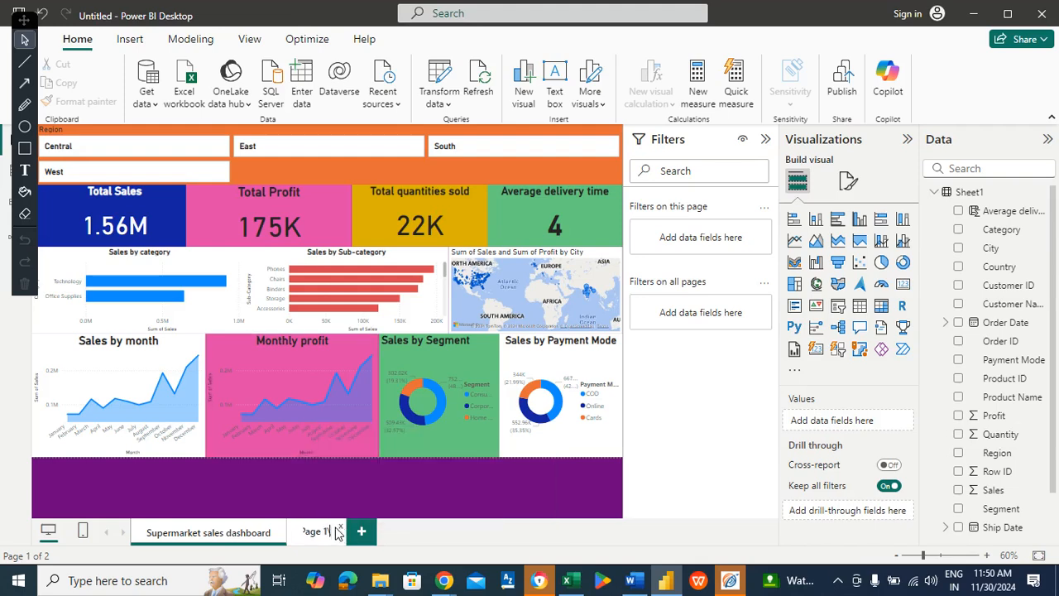
pyautogui.write('D')
pyautogui.press('BackSpace')
pyautogui.write('F')
pyautogui.write('orecas')
pyautogui.write('ting')
pyautogui.press('Return')
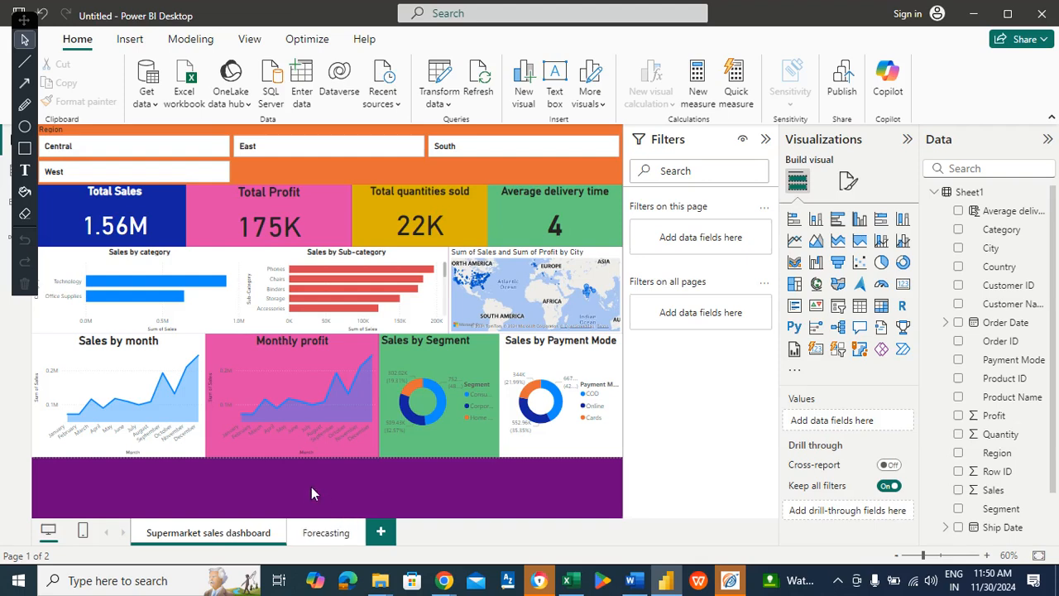